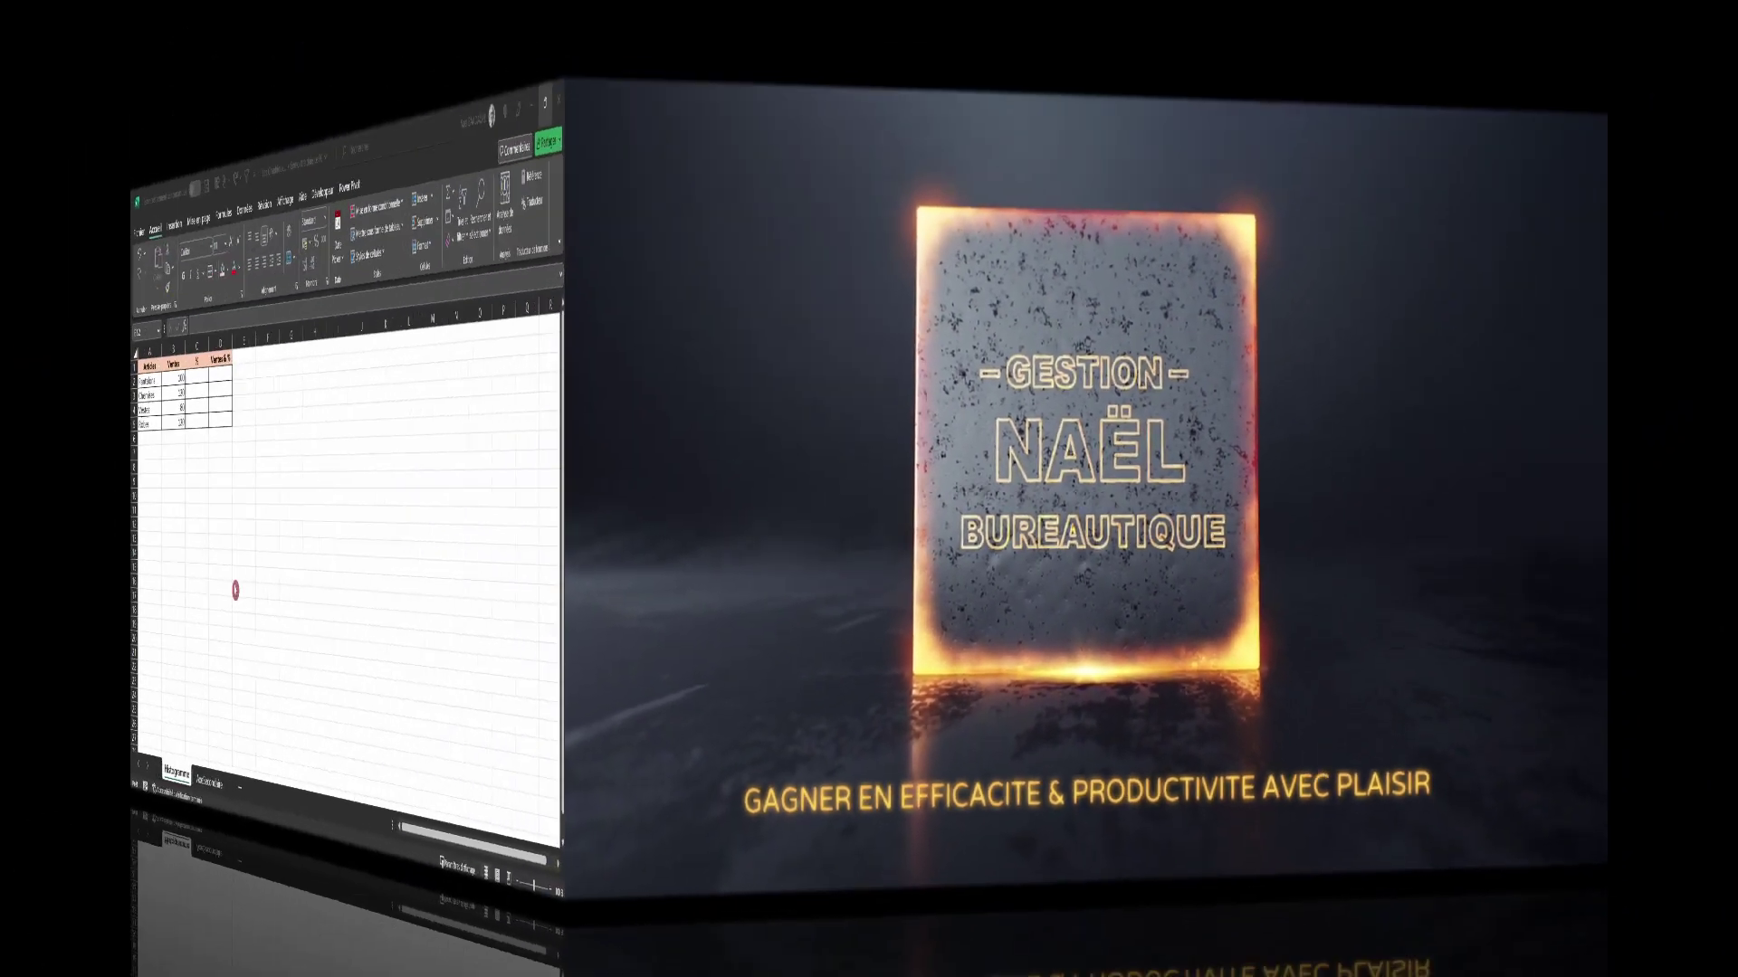
# Select the Articles and Ventes data in A1:B5 and bring up the Insertion chart commands.
pyautogui.click(341, 577)
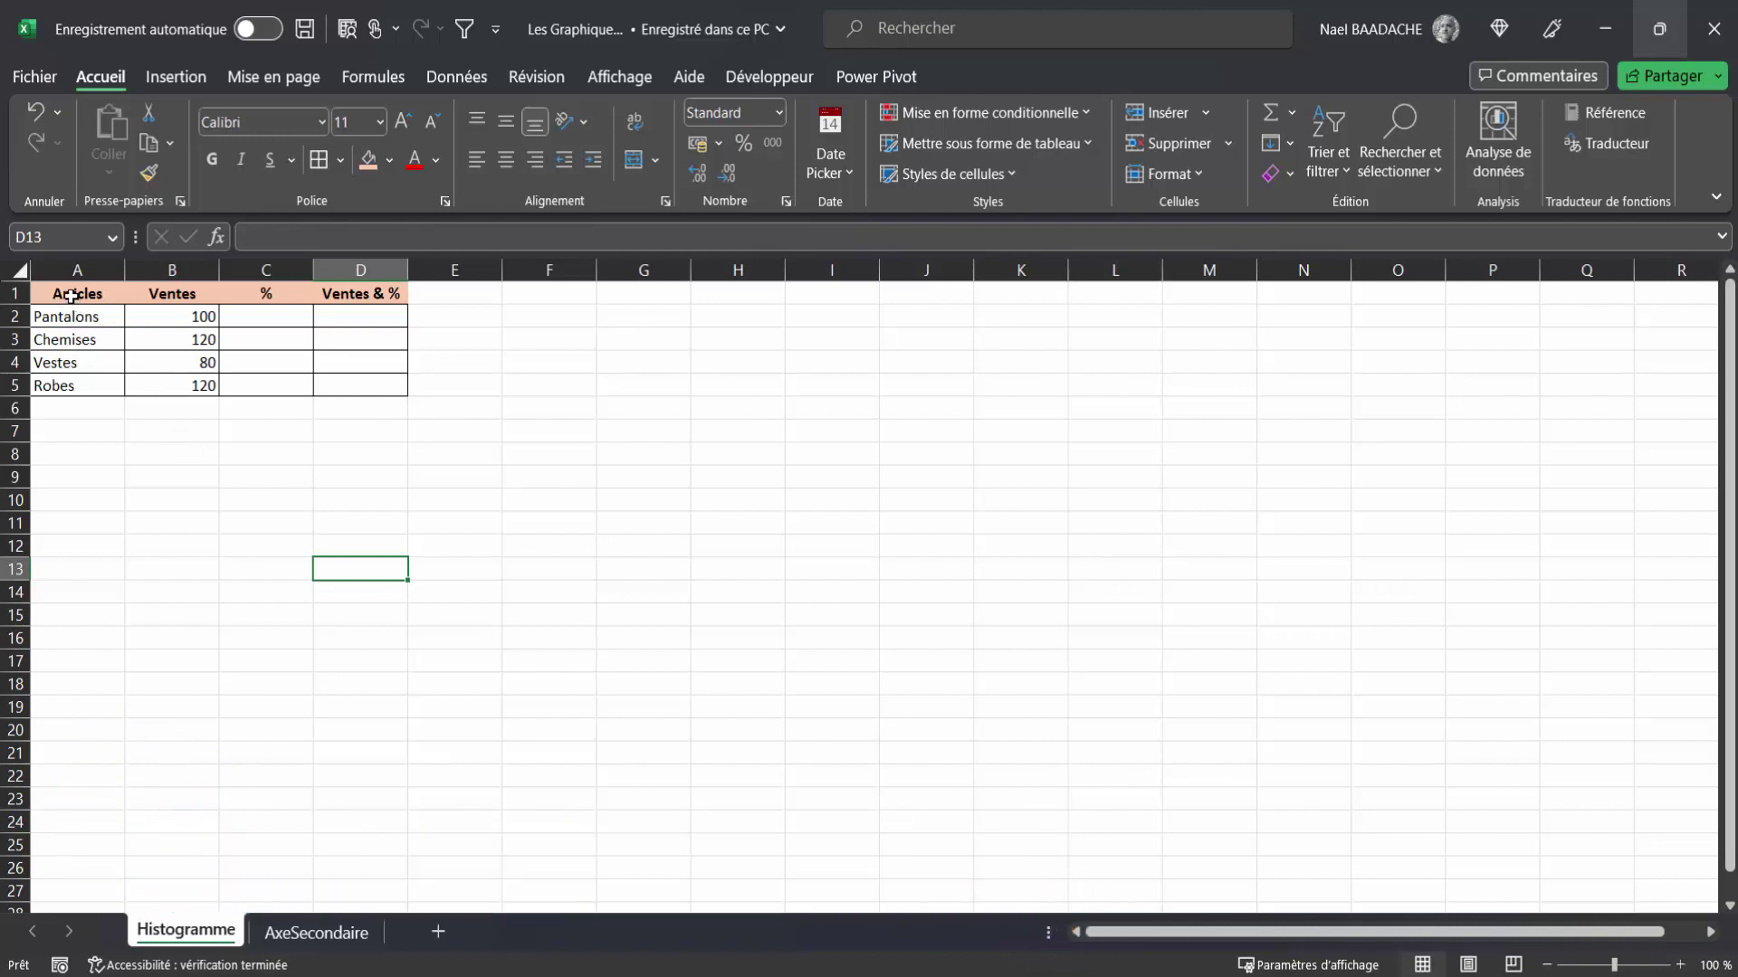
pyautogui.click(204, 363)
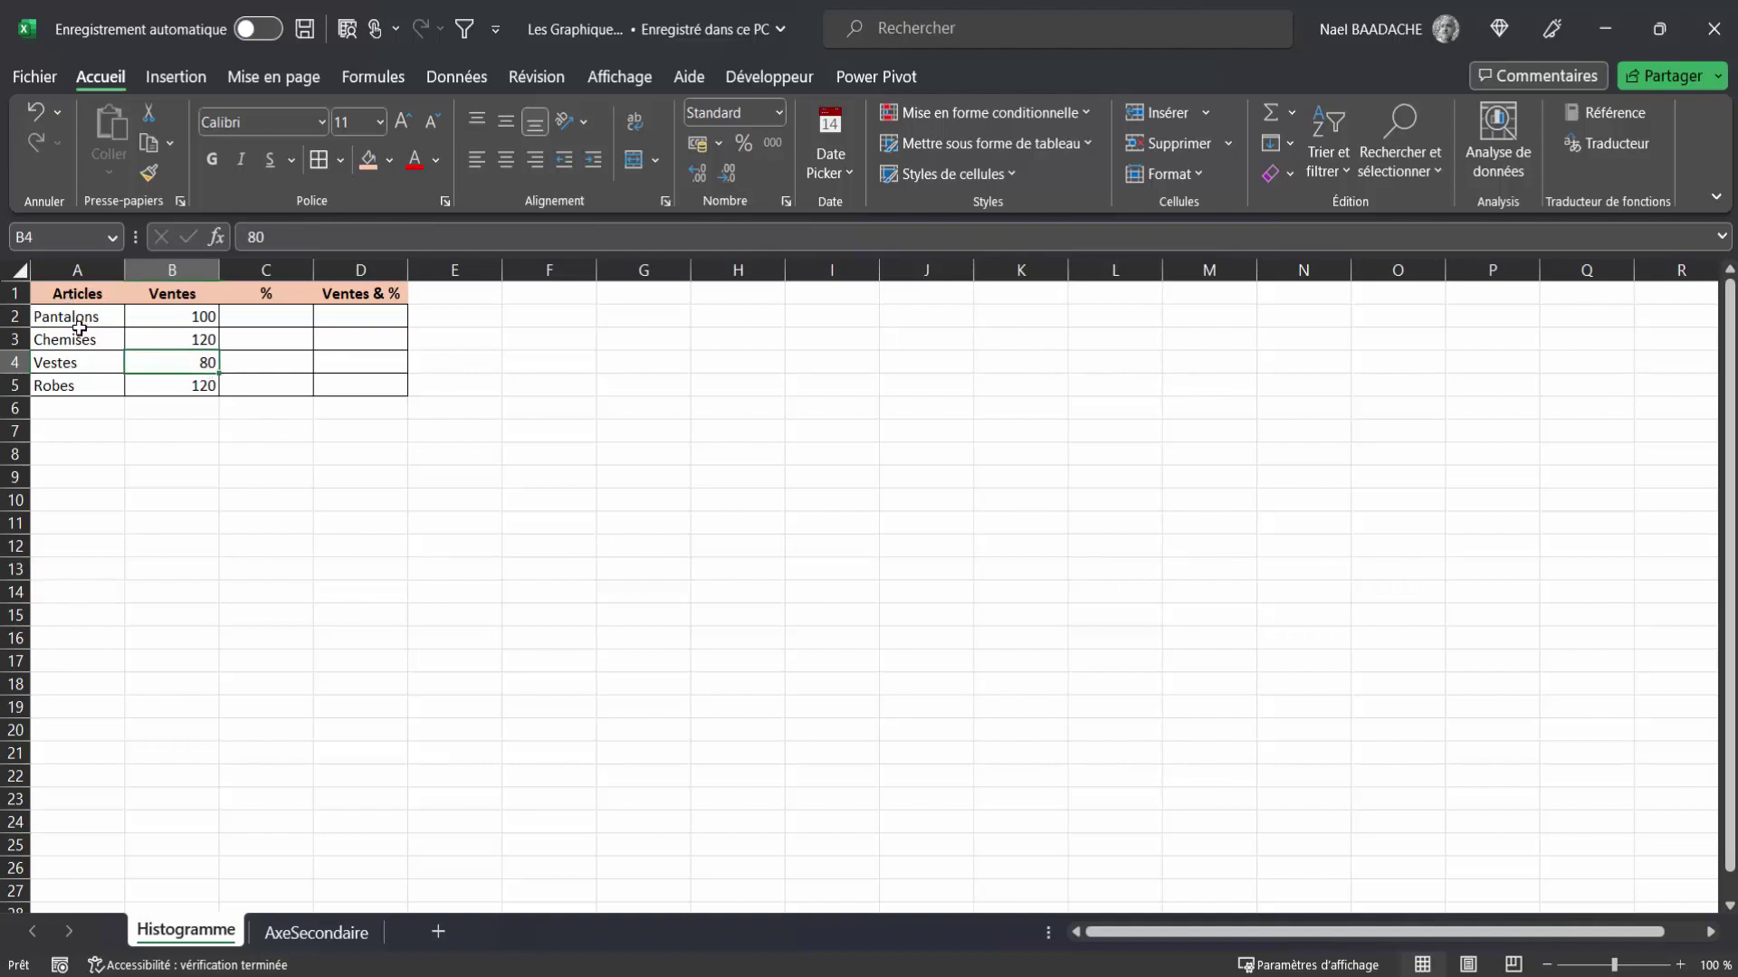
pyautogui.click(182, 295)
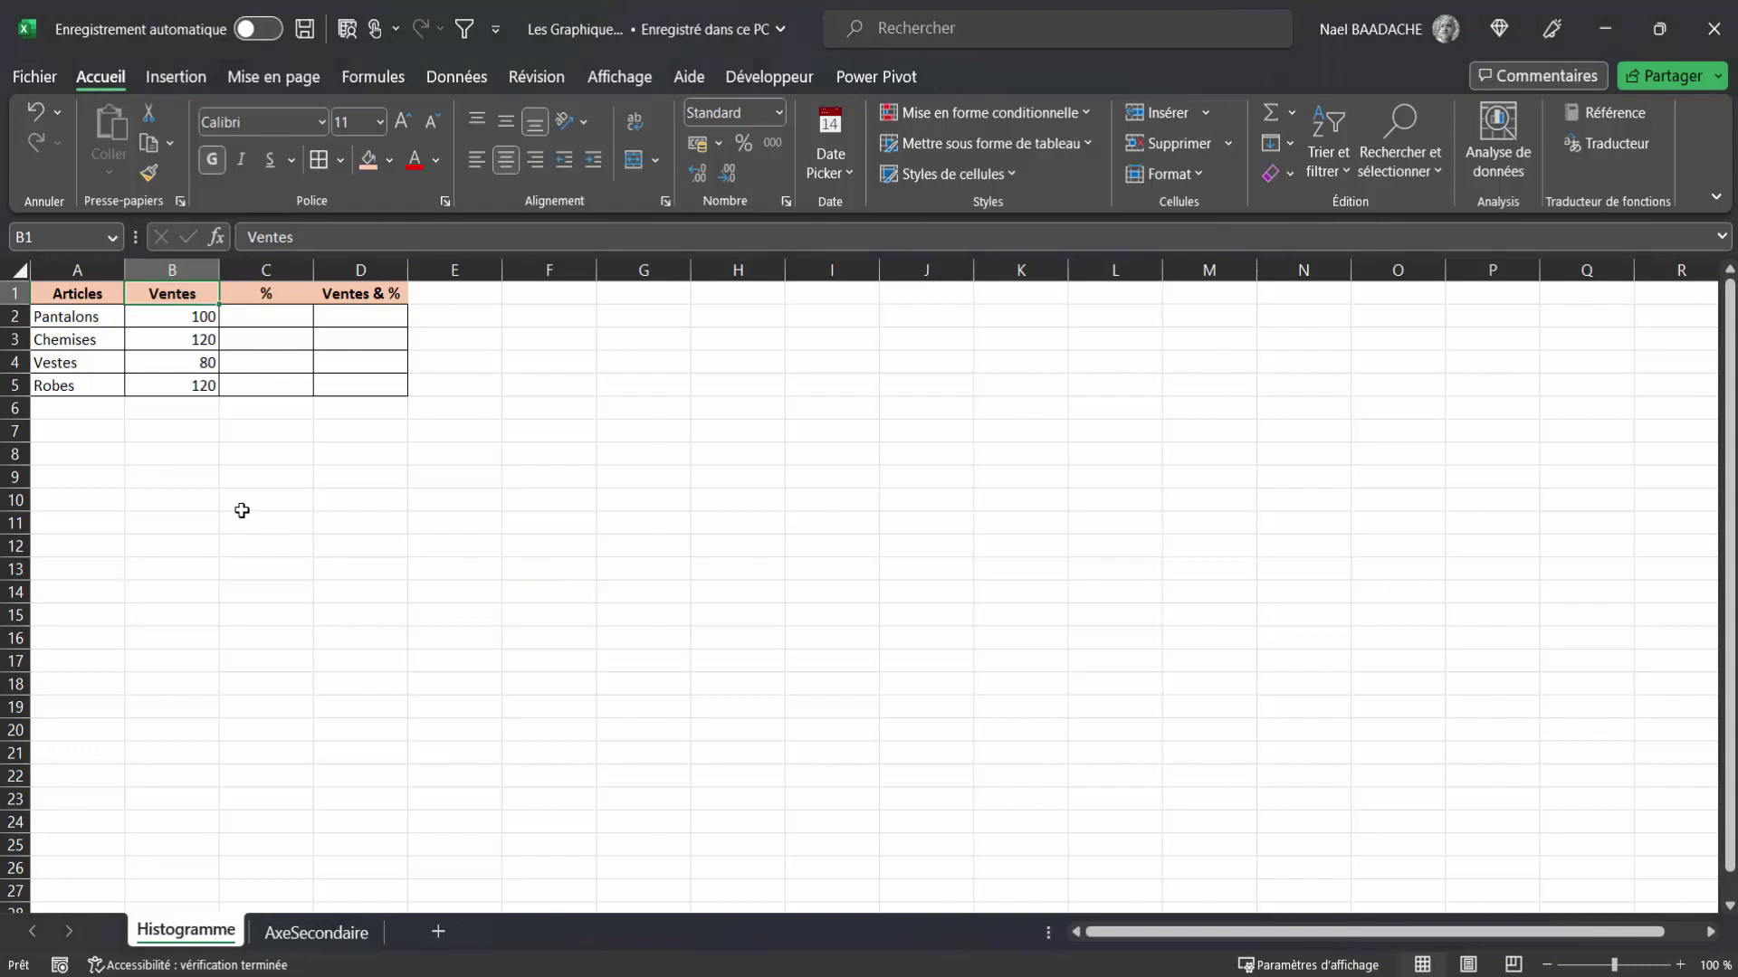
pyautogui.click(62, 292)
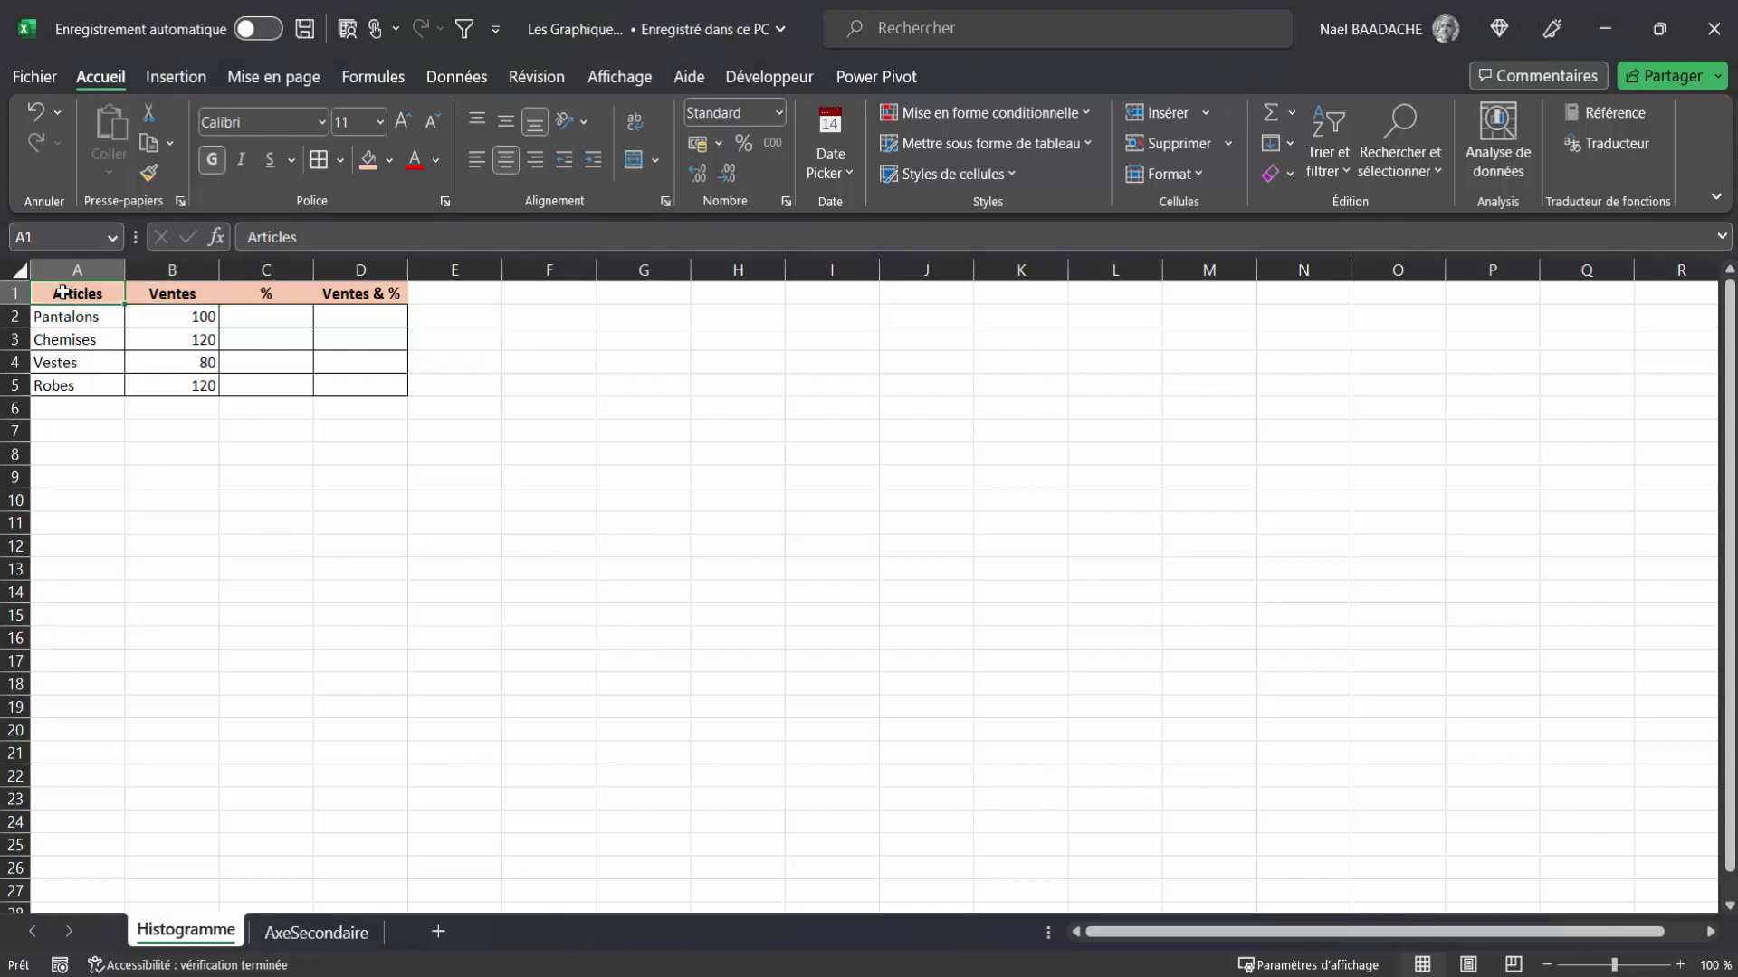
pyautogui.moveTo(67, 293)
pyautogui.mouseDown()
pyautogui.moveTo(138, 293)
pyautogui.moveTo(170, 391)
pyautogui.mouseUp()
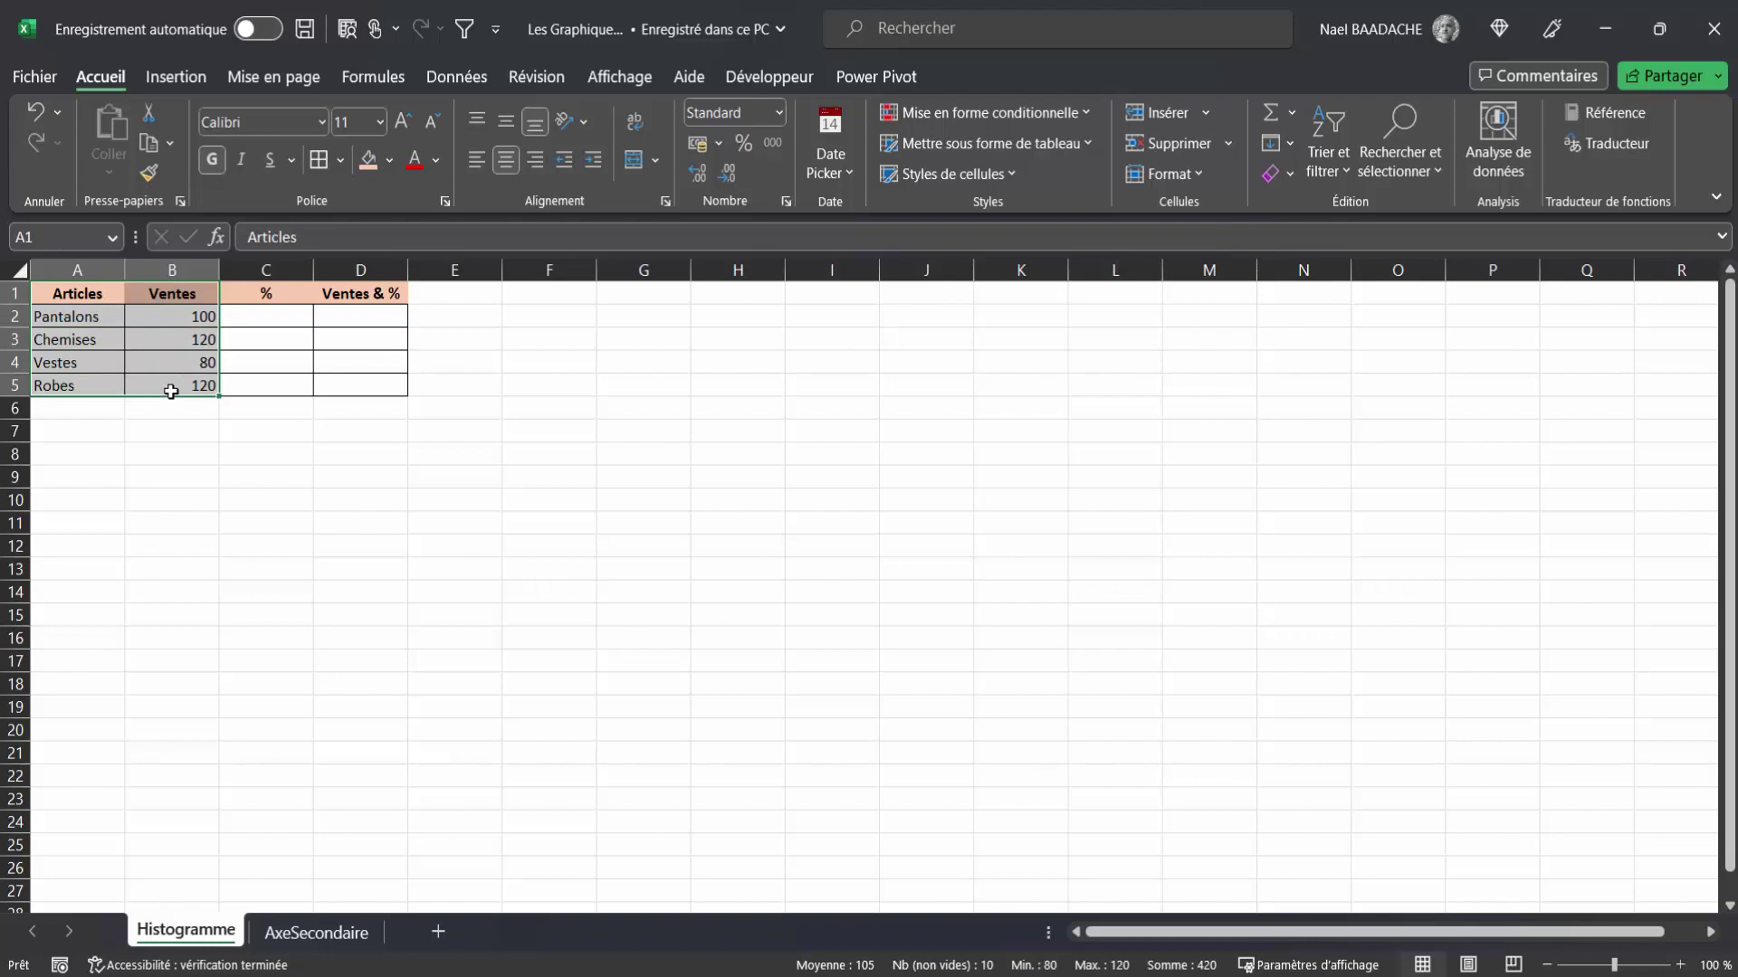
pyautogui.click(178, 79)
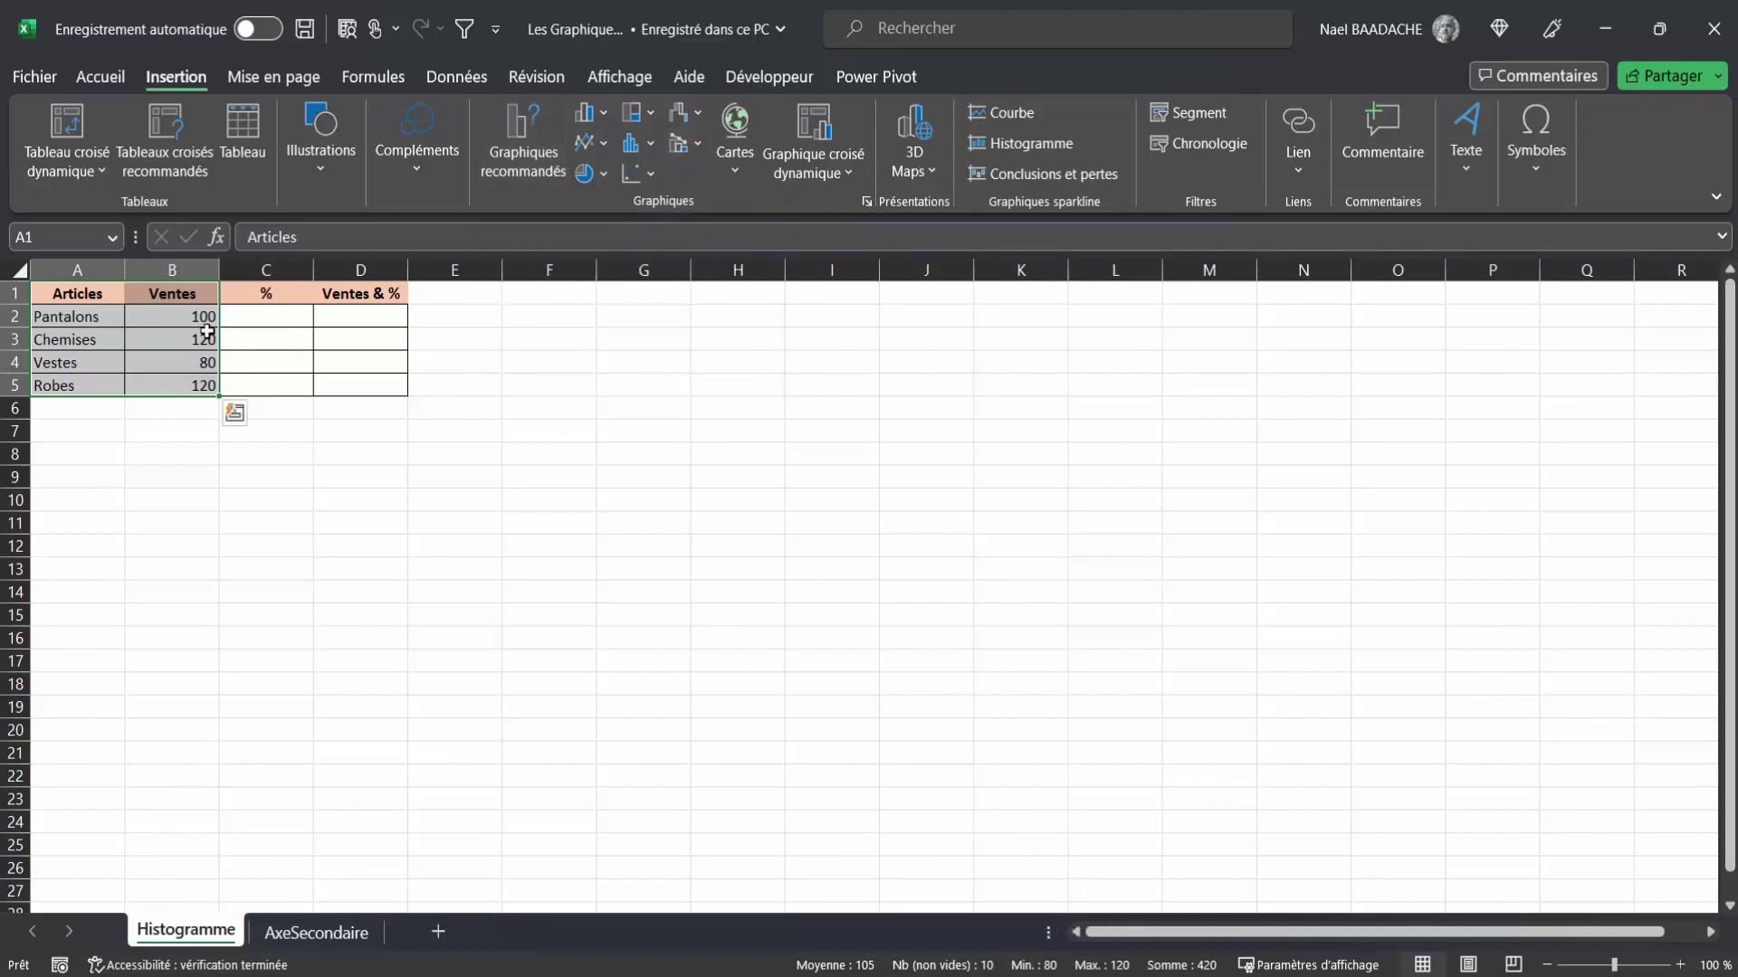
# Insert a Histogramme groupé column chart of sales and move it beside the table.
pyautogui.click(607, 122)
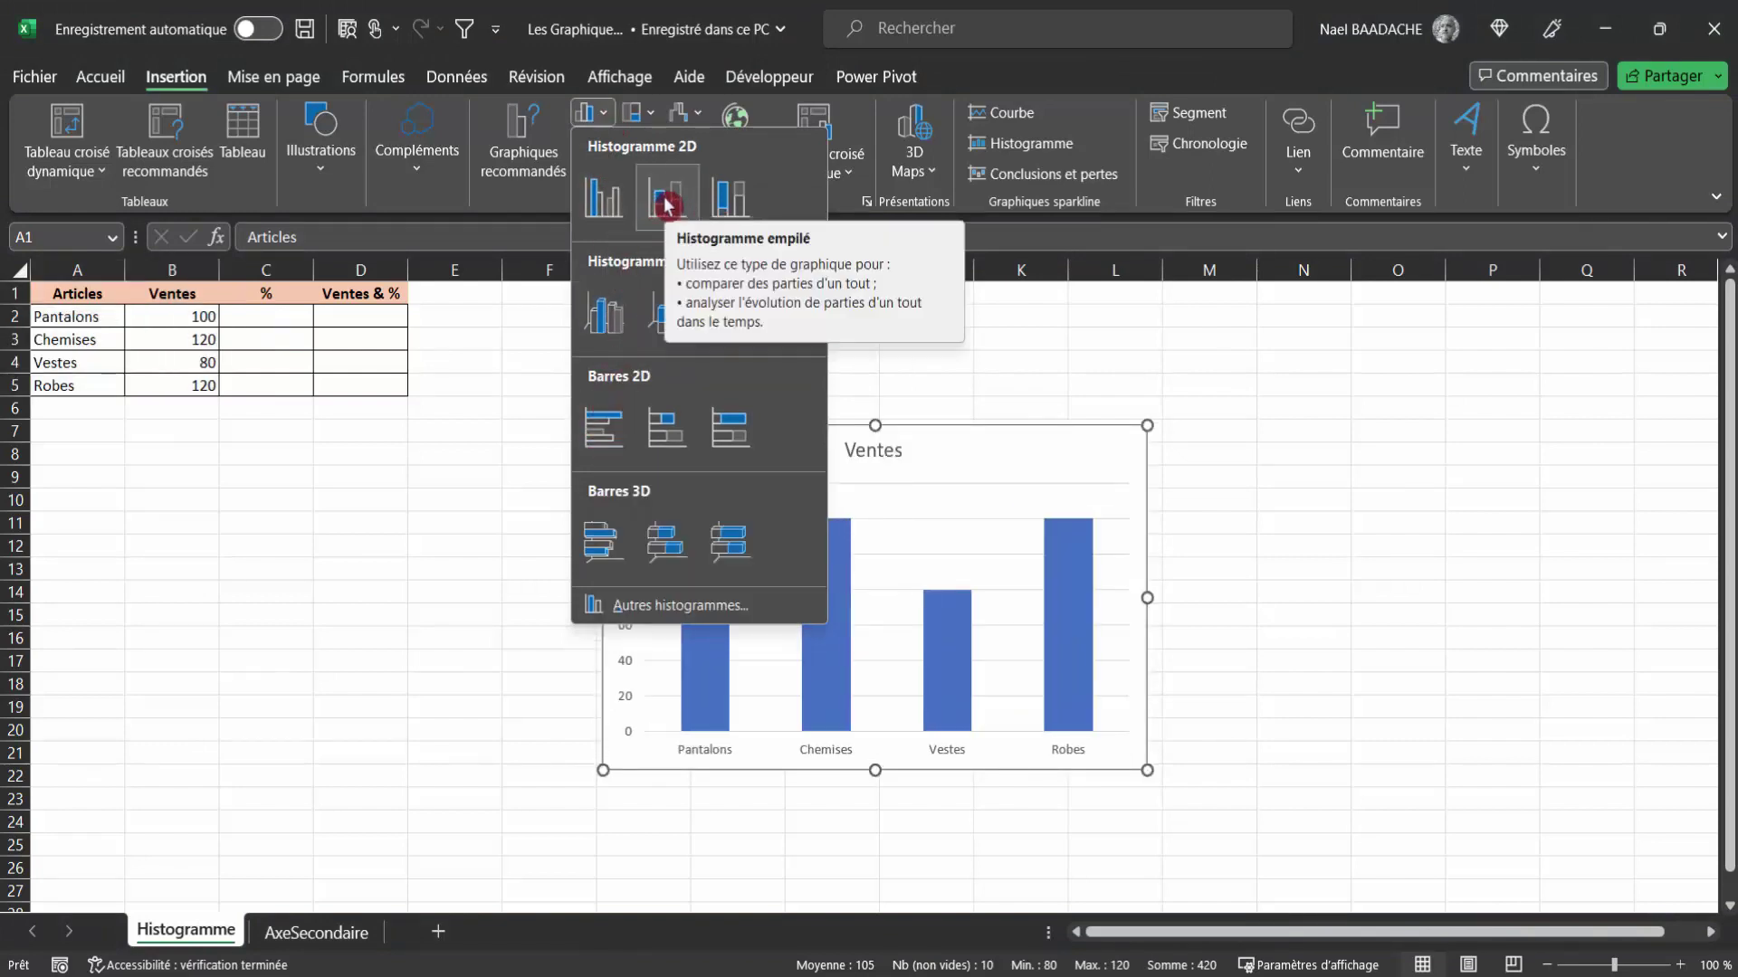
pyautogui.click(616, 210)
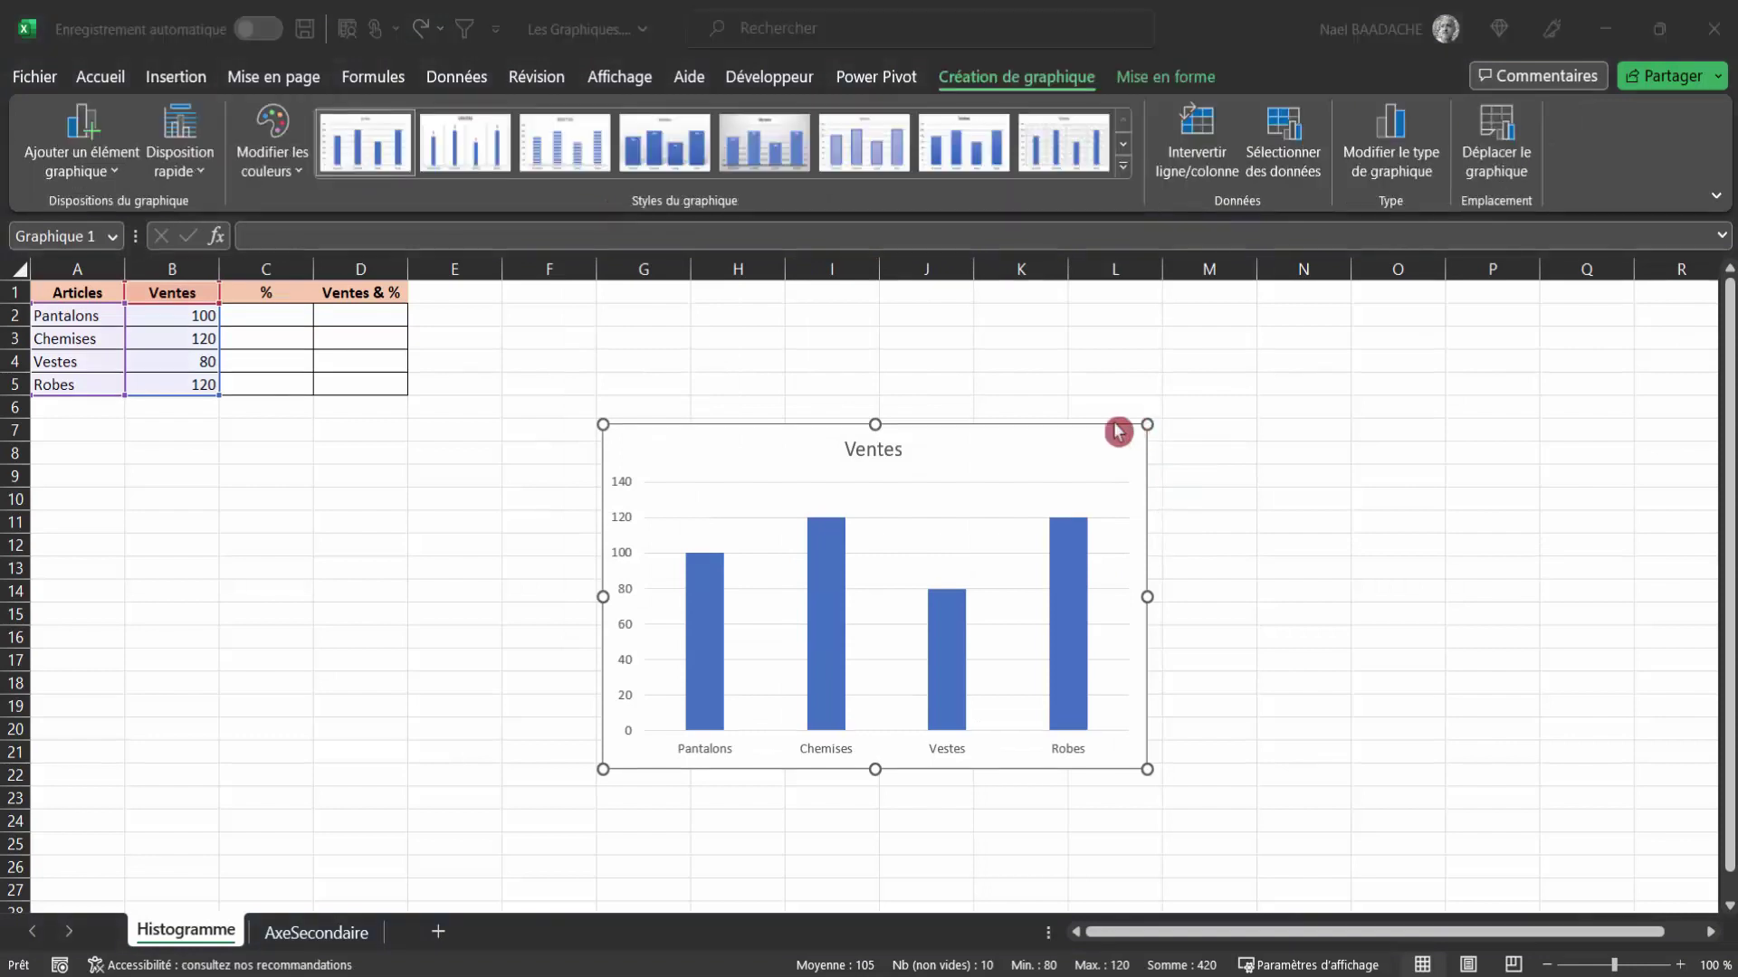
pyautogui.moveTo(968, 428); pyautogui.dragTo(846, 362)
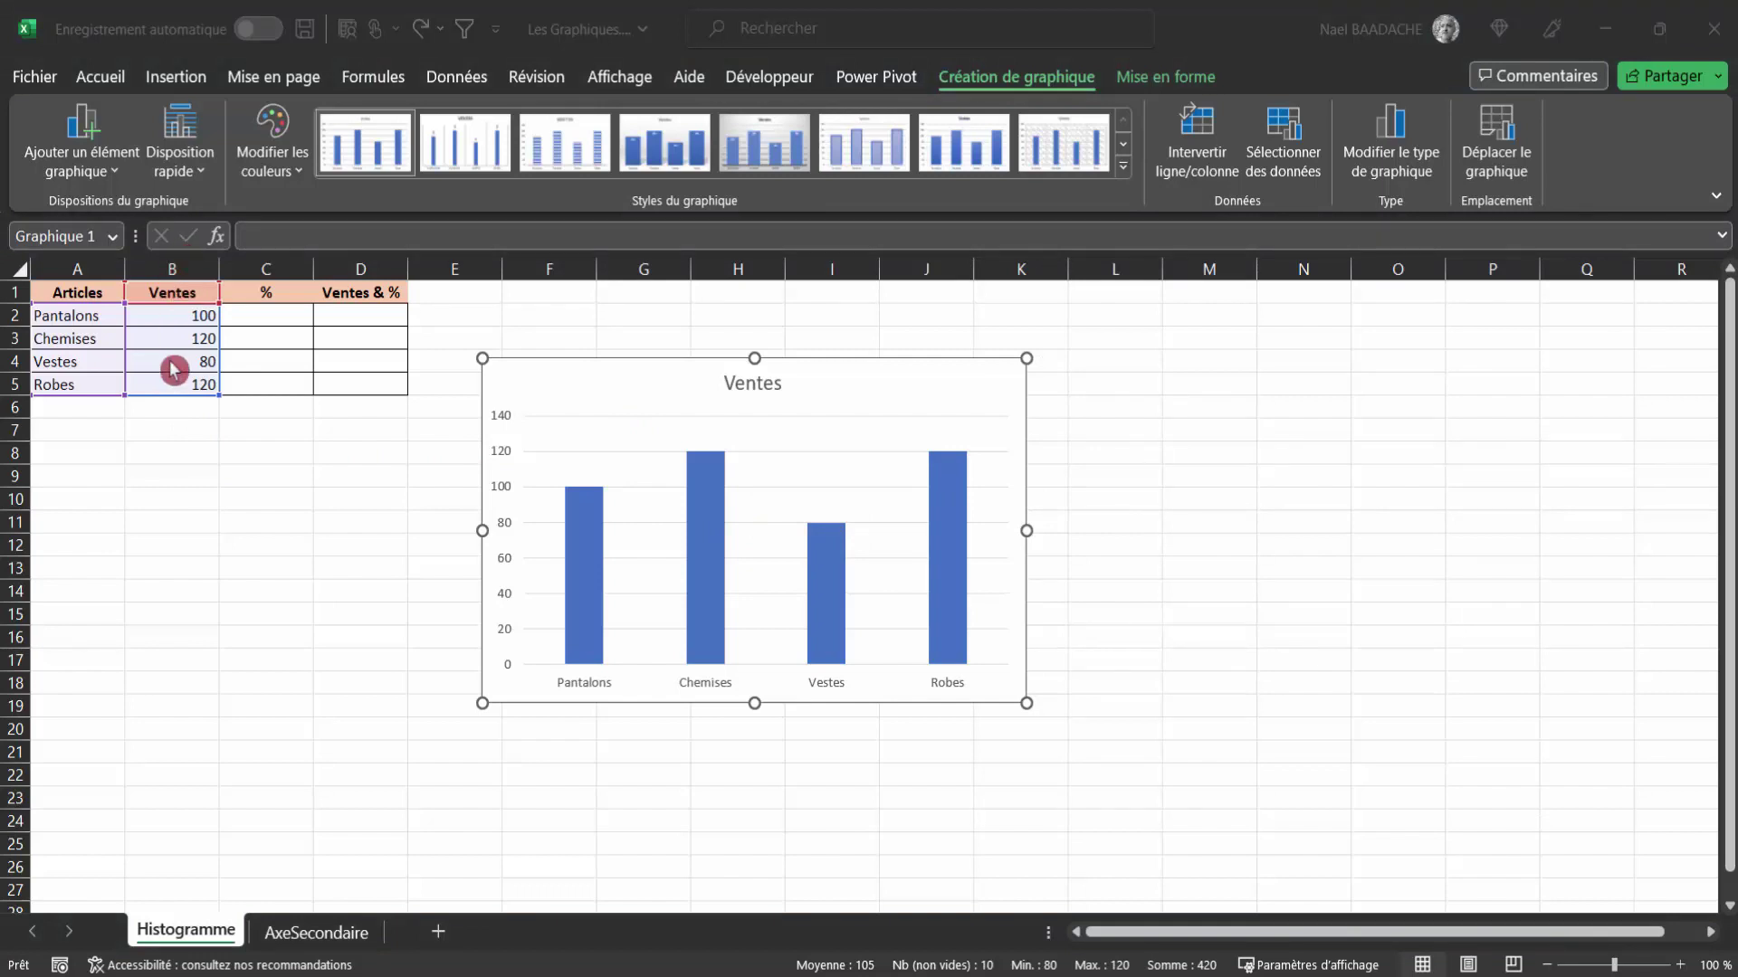
# Add Bord extérieur data labels and a data table to the chart, then select the labels.
pyautogui.click(936, 365)
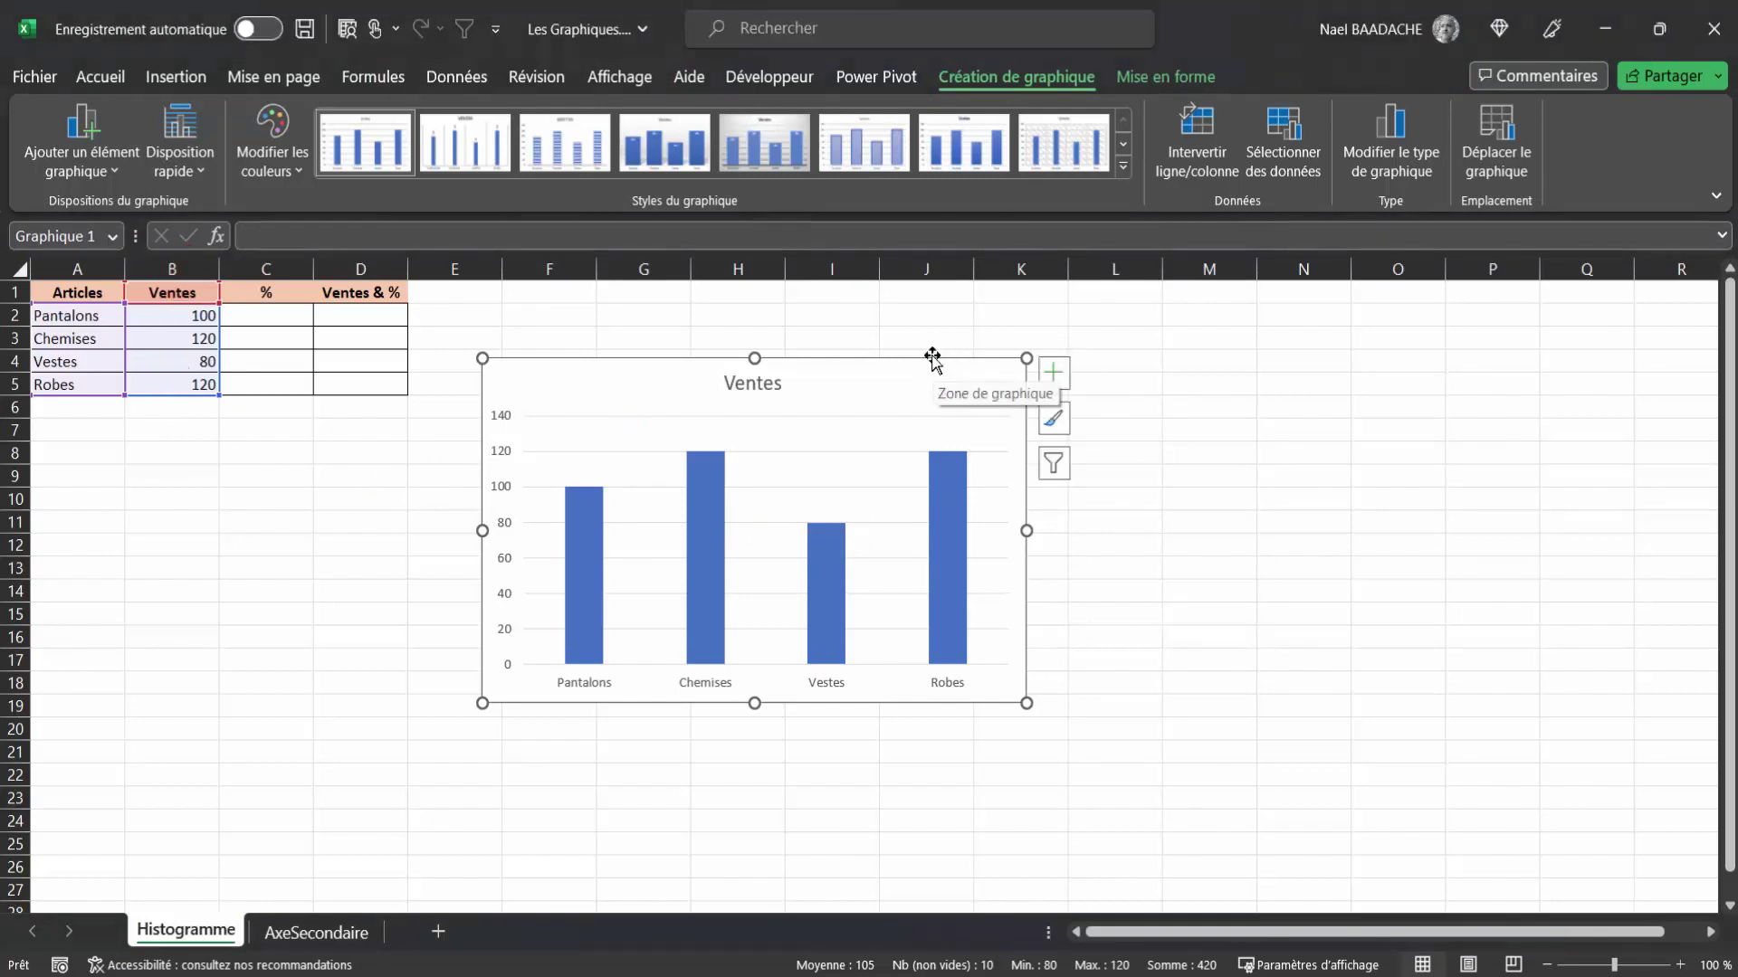
pyautogui.click(1054, 373)
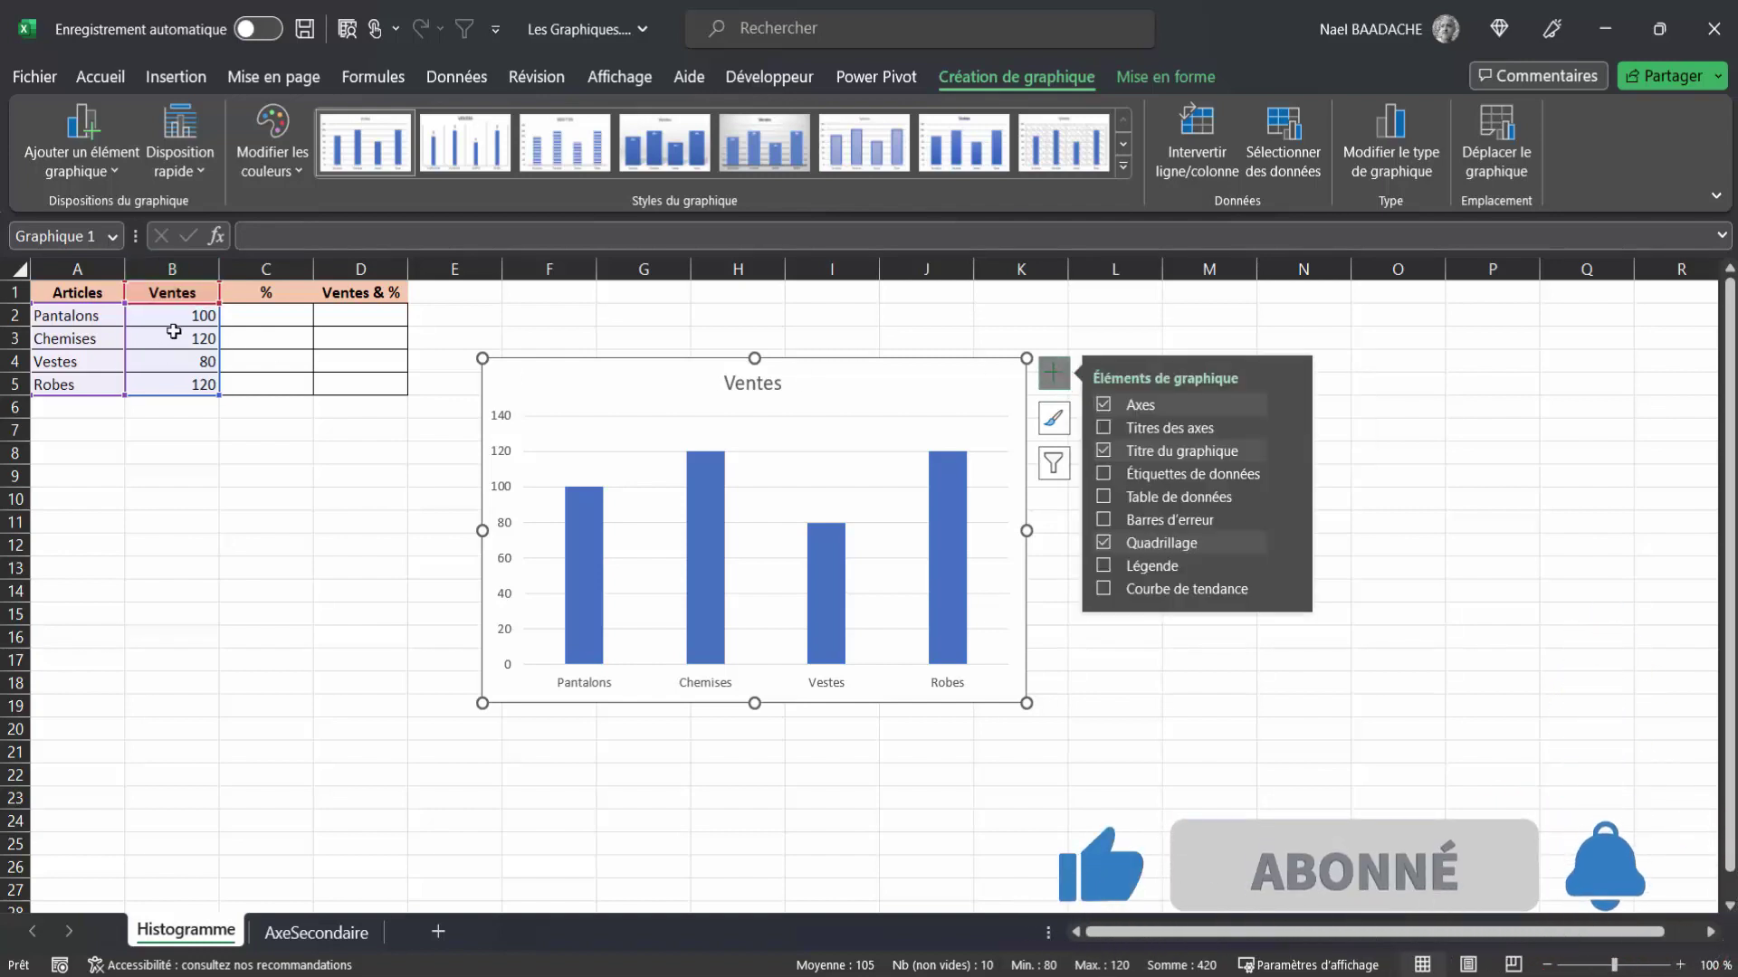
pyautogui.click(1104, 476)
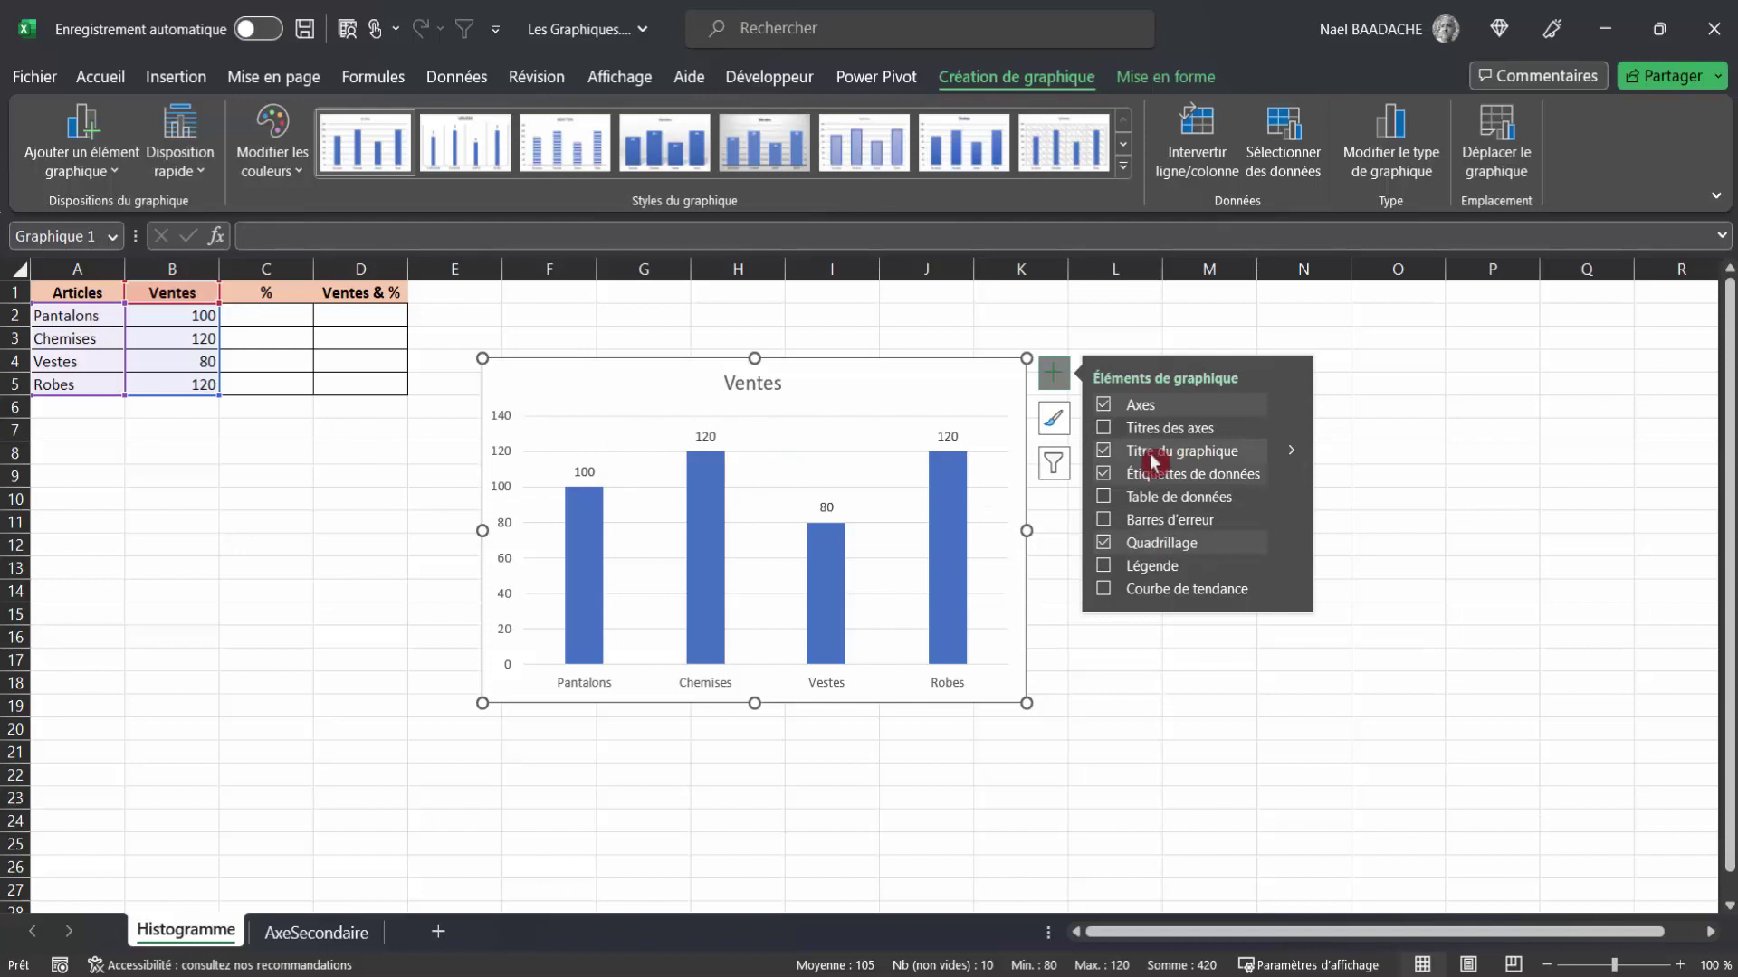
pyautogui.click(1292, 474)
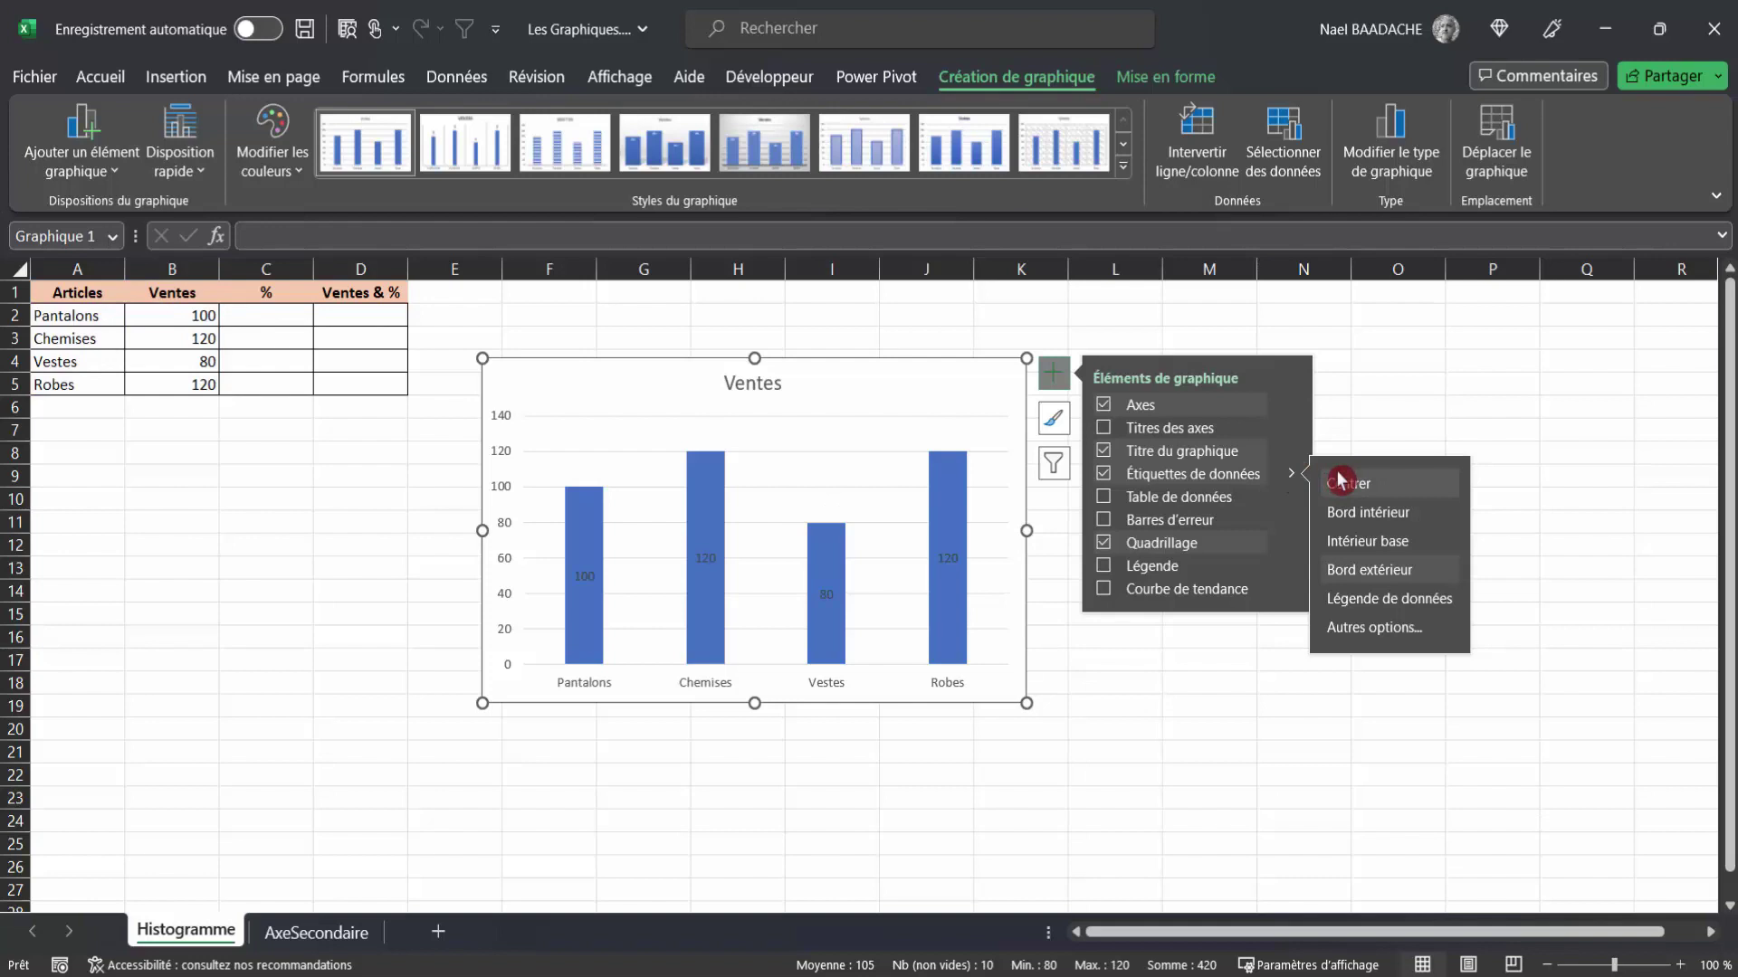
pyautogui.click(1366, 570)
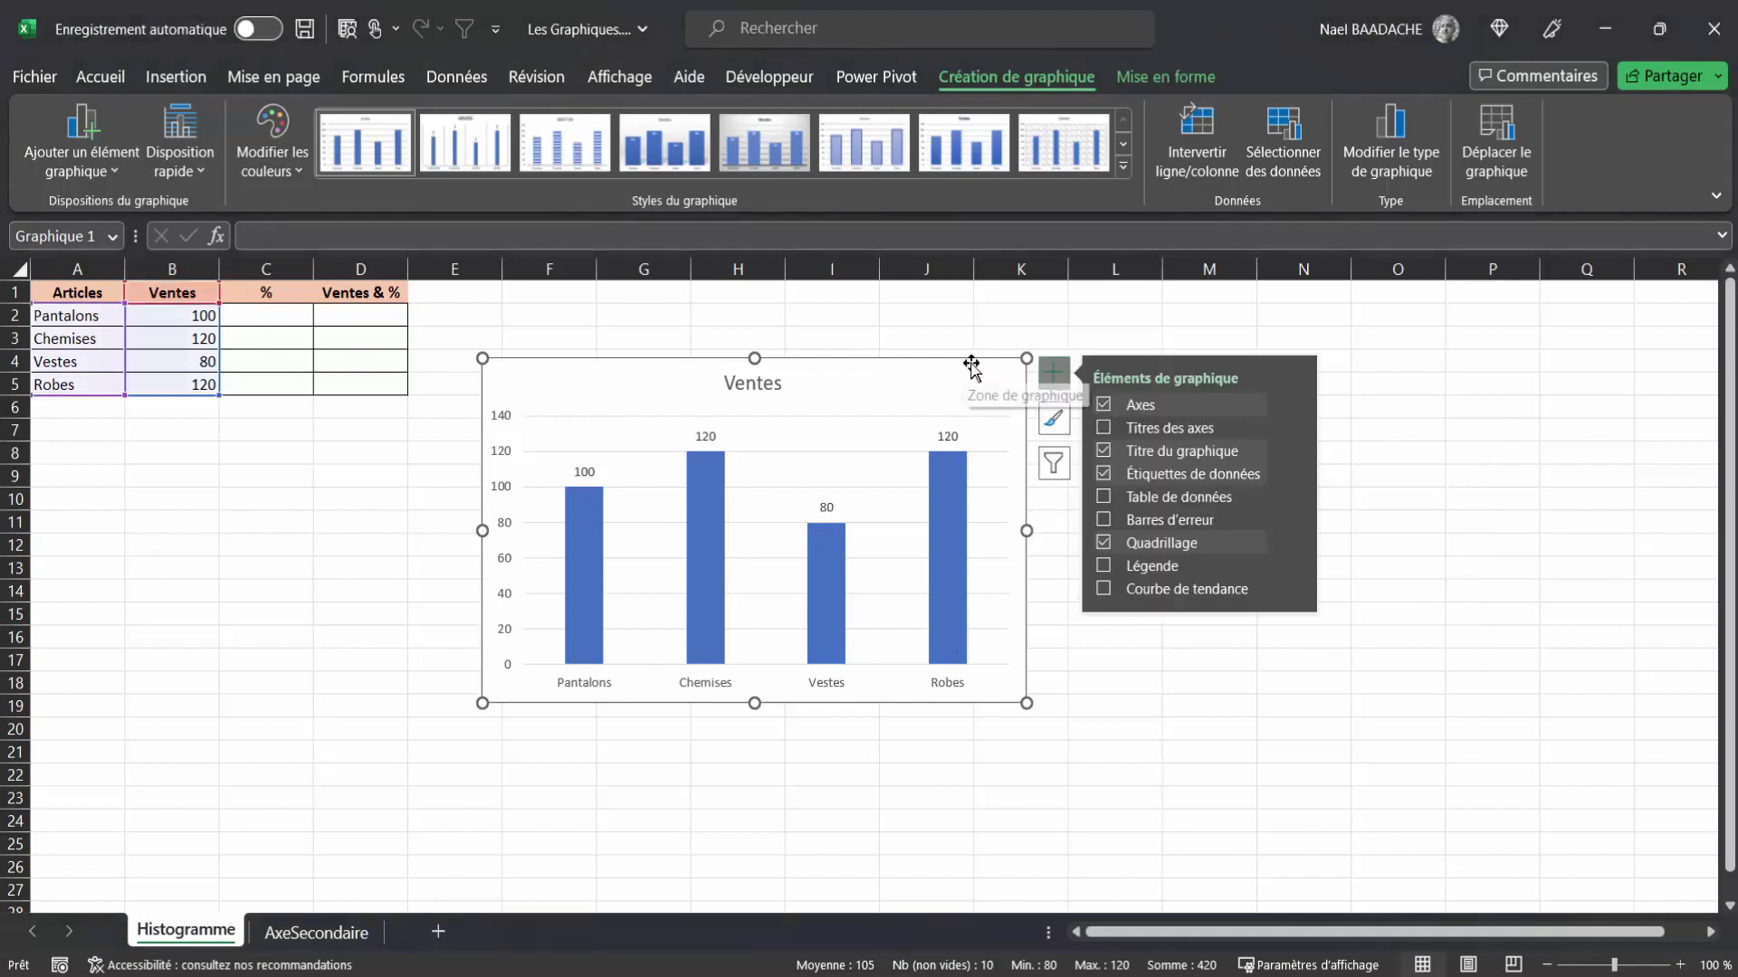
pyautogui.click(1103, 497)
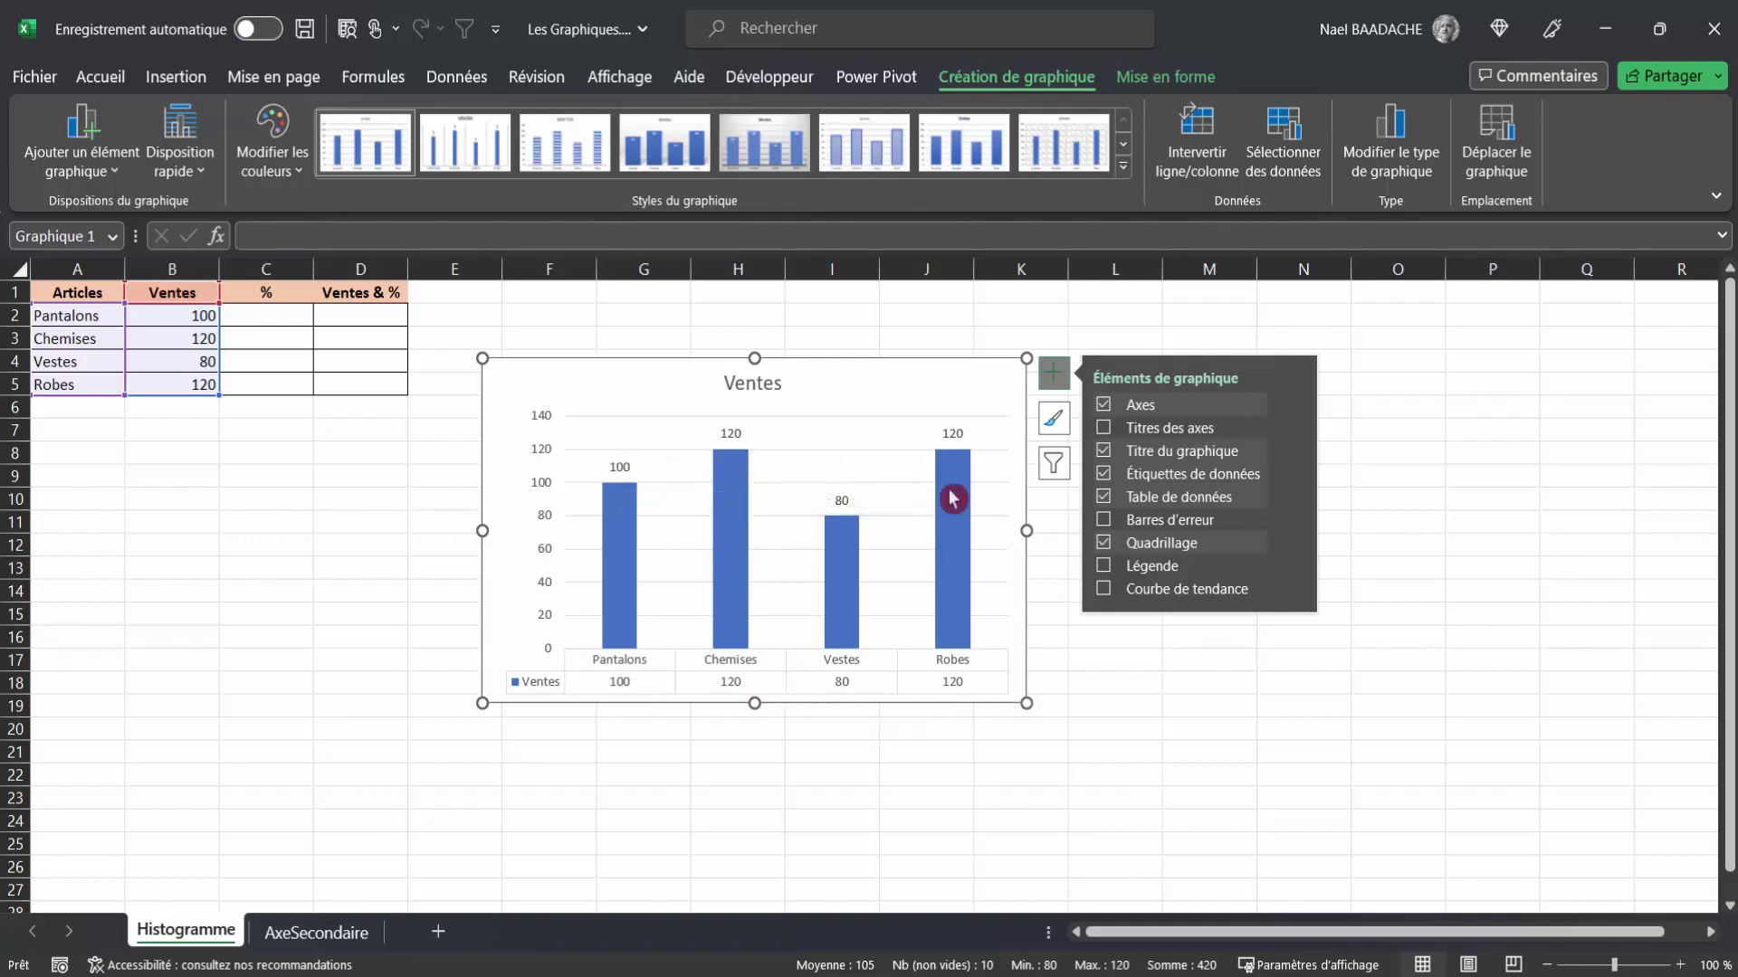
pyautogui.click(738, 438)
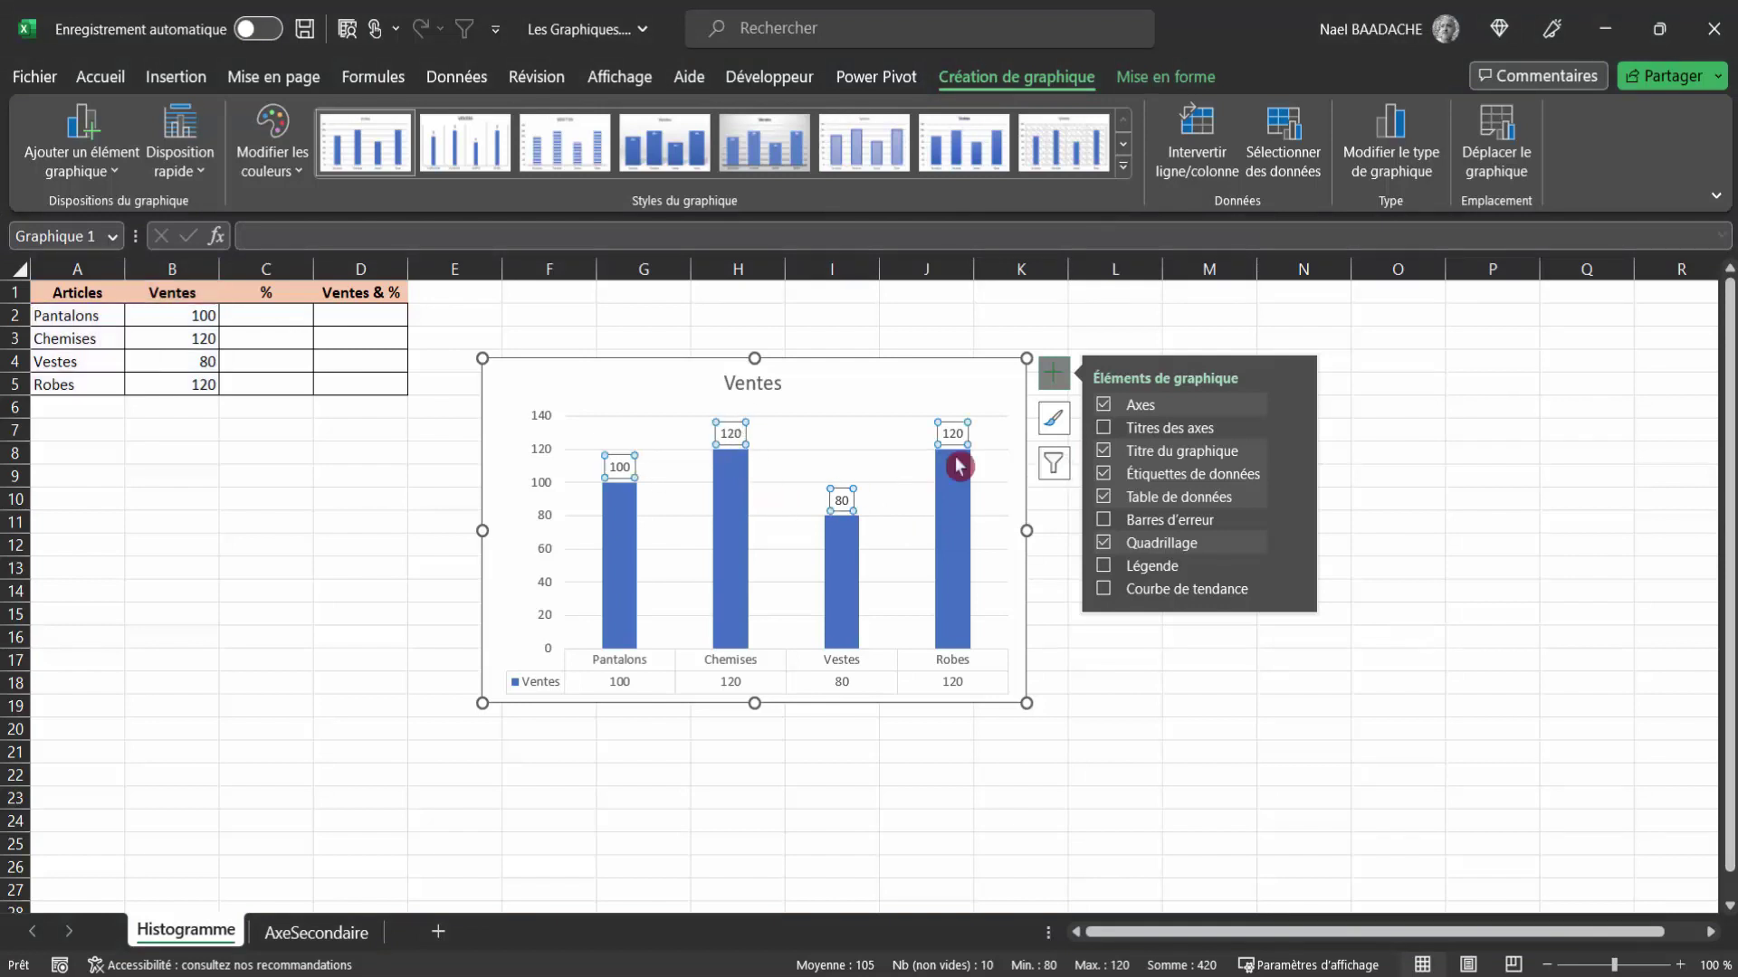
# Make the value labels bold, size 10,5 and dark red.
pyautogui.click(100, 77)
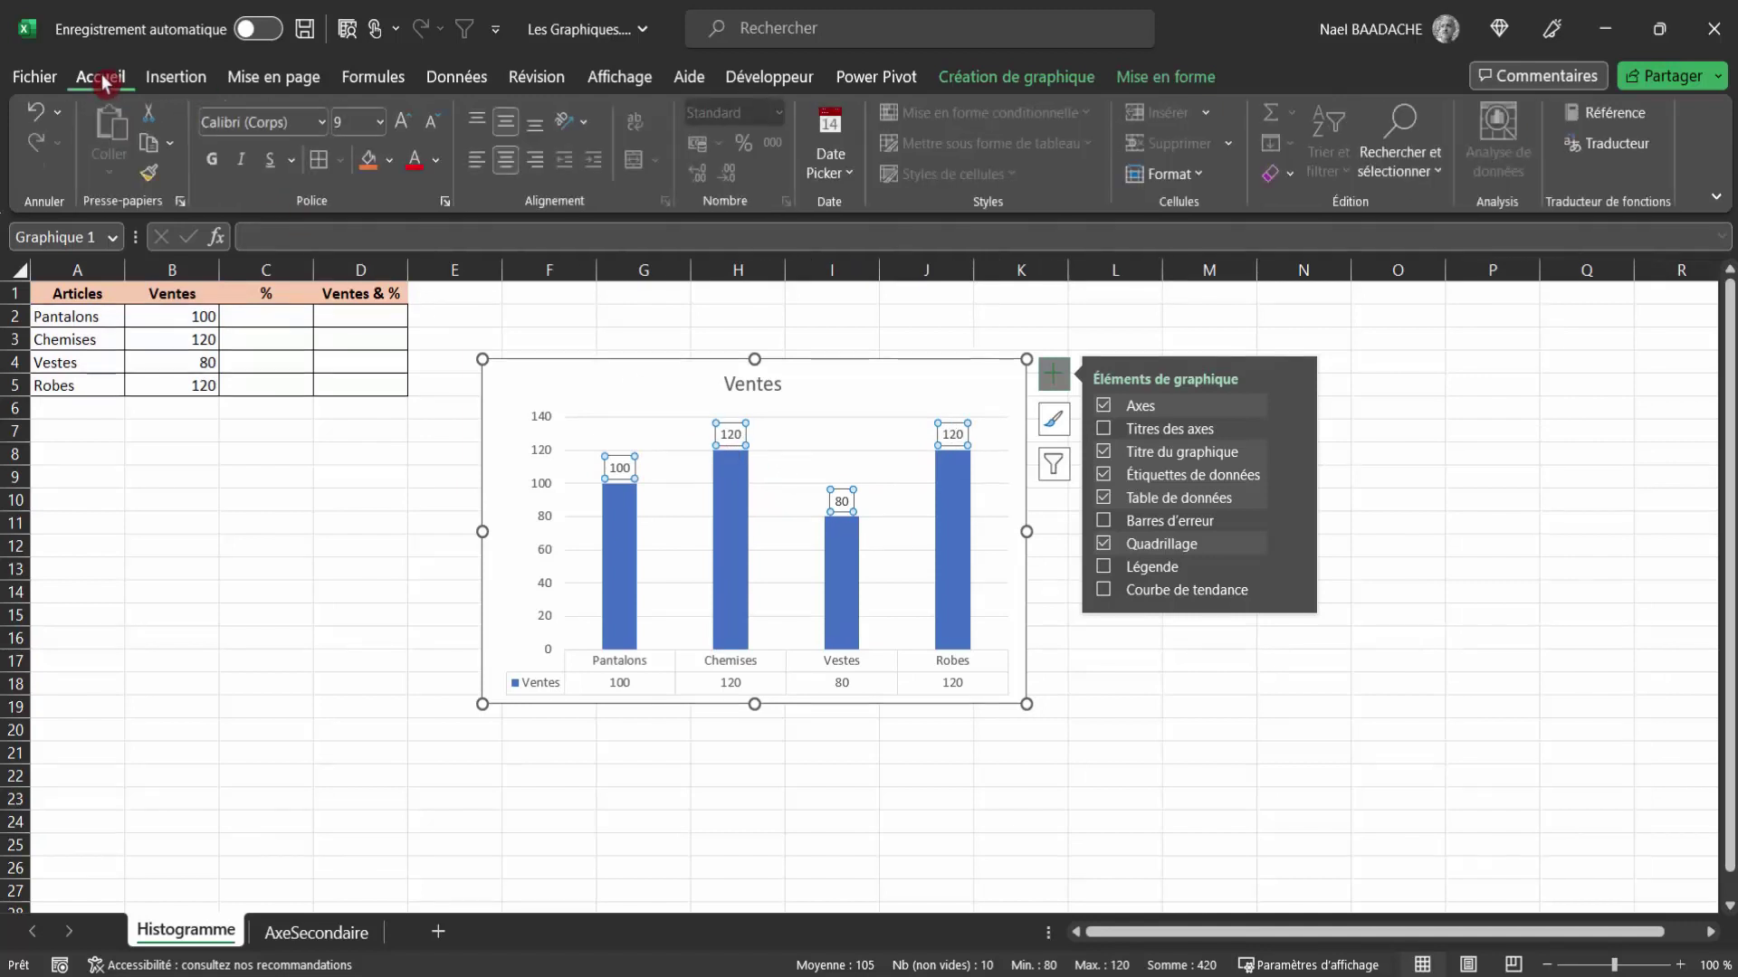
pyautogui.click(213, 164)
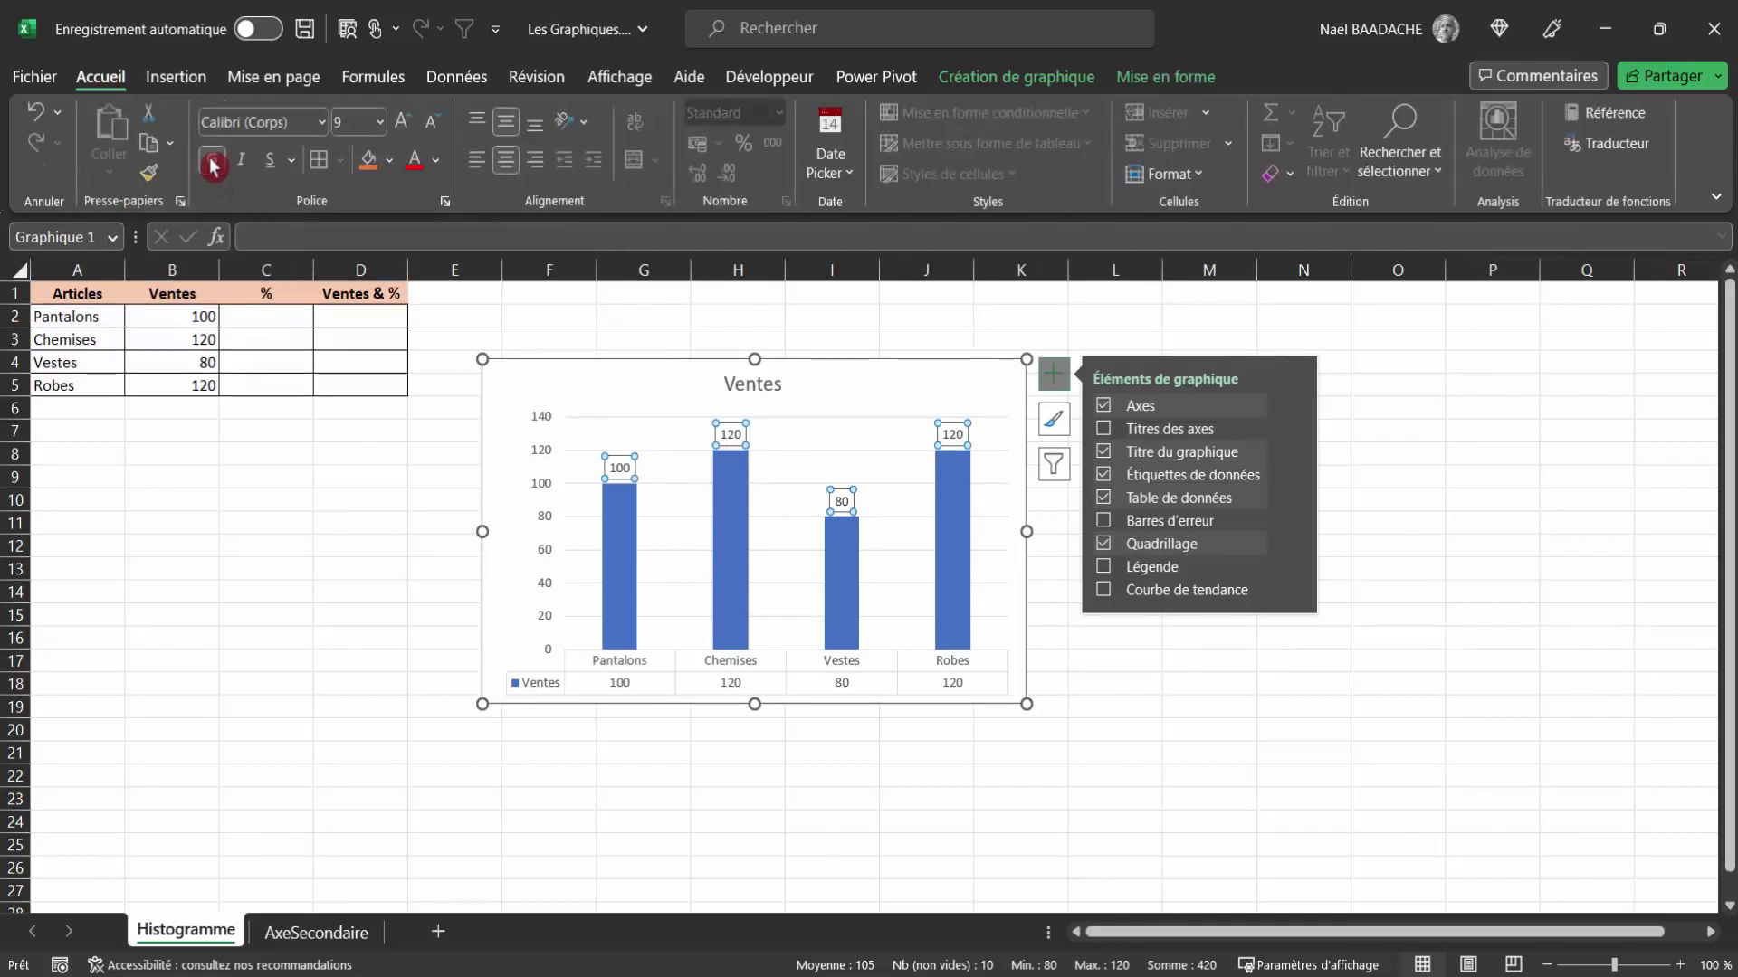
pyautogui.doubleClick(406, 129)
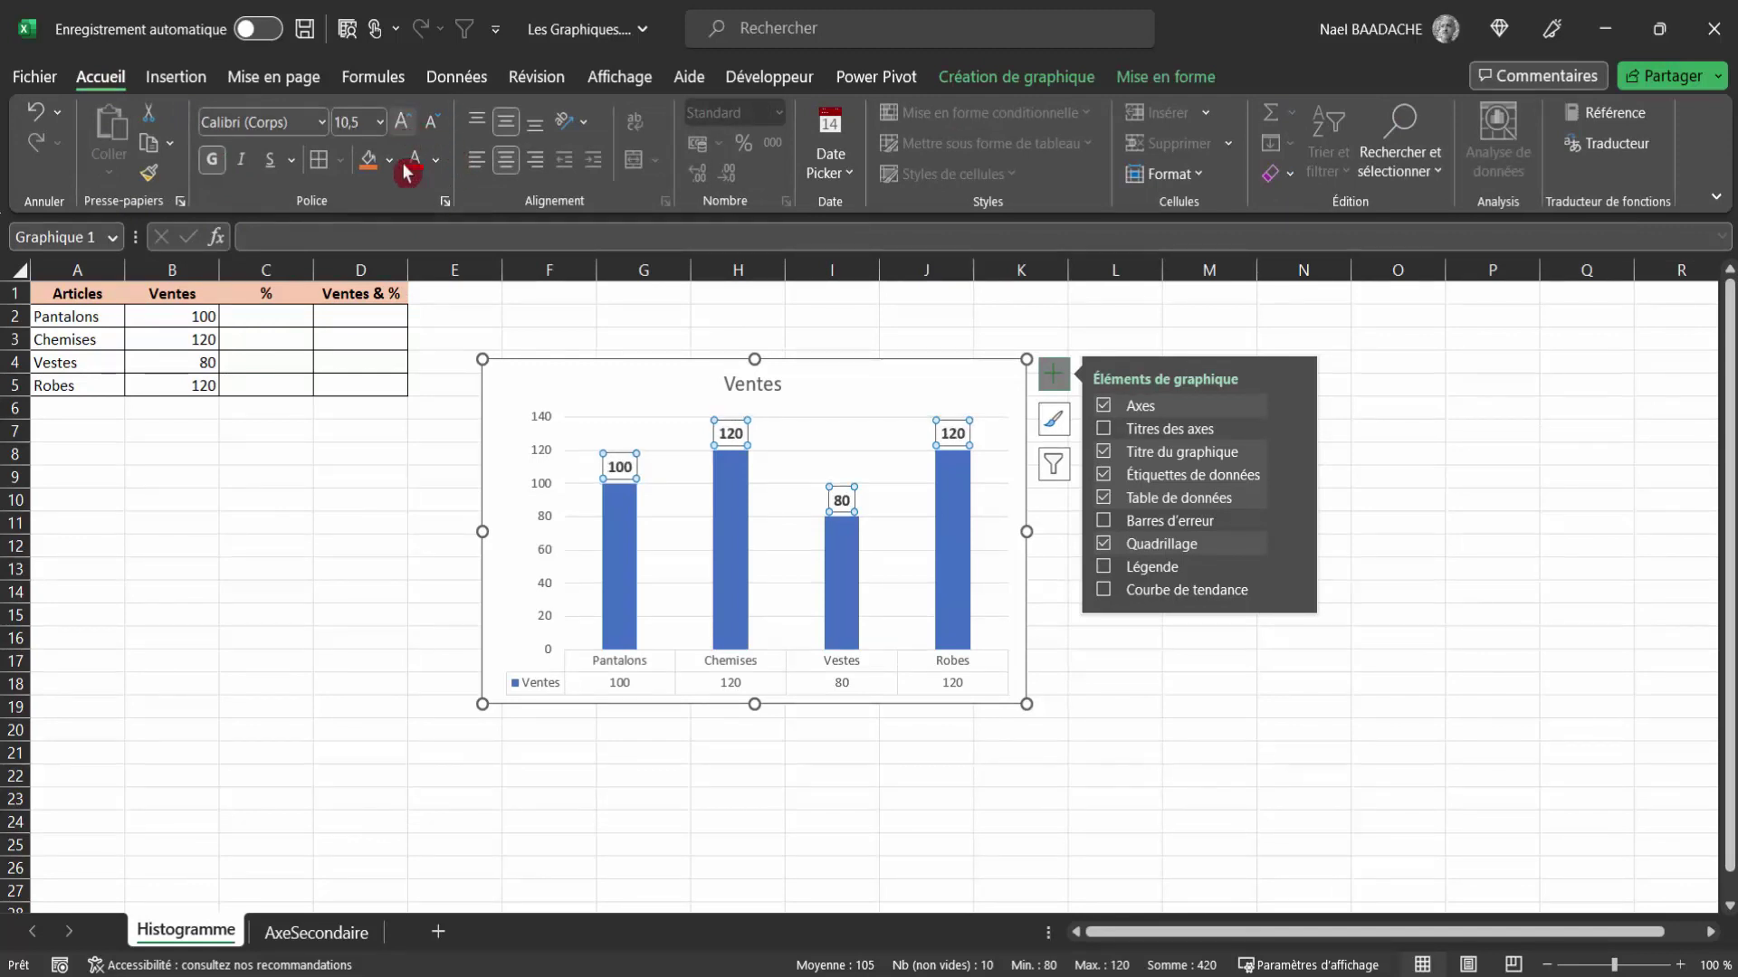
pyautogui.click(438, 163)
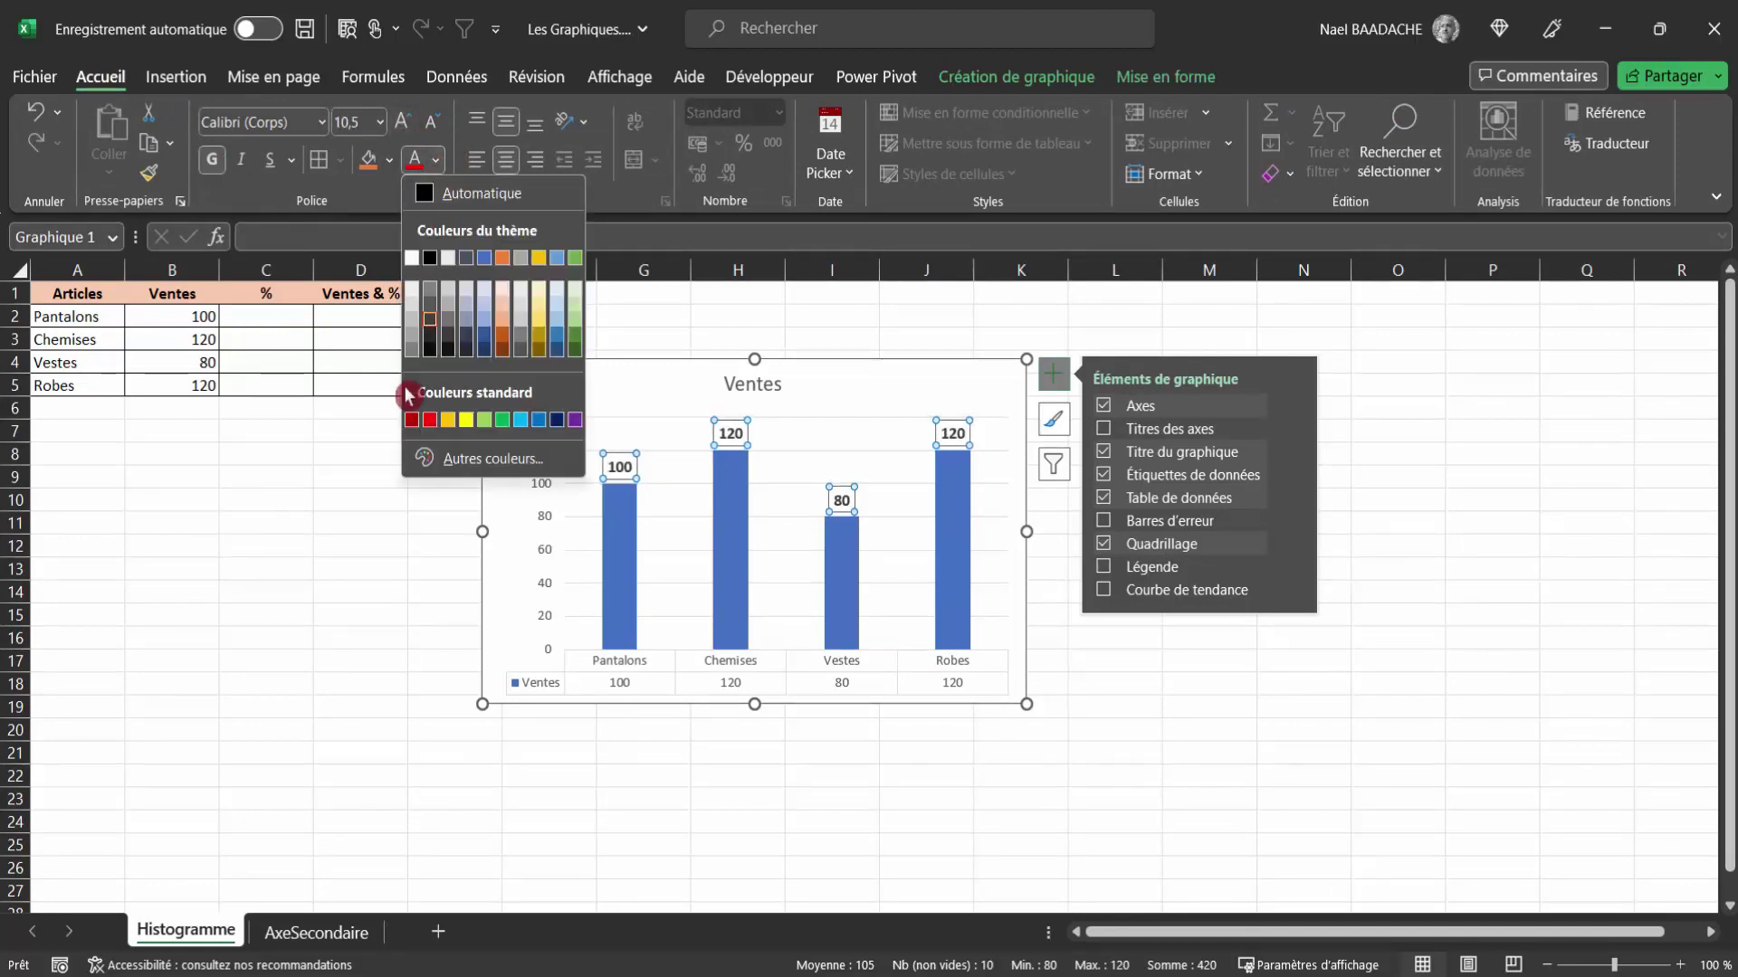
pyautogui.click(413, 421)
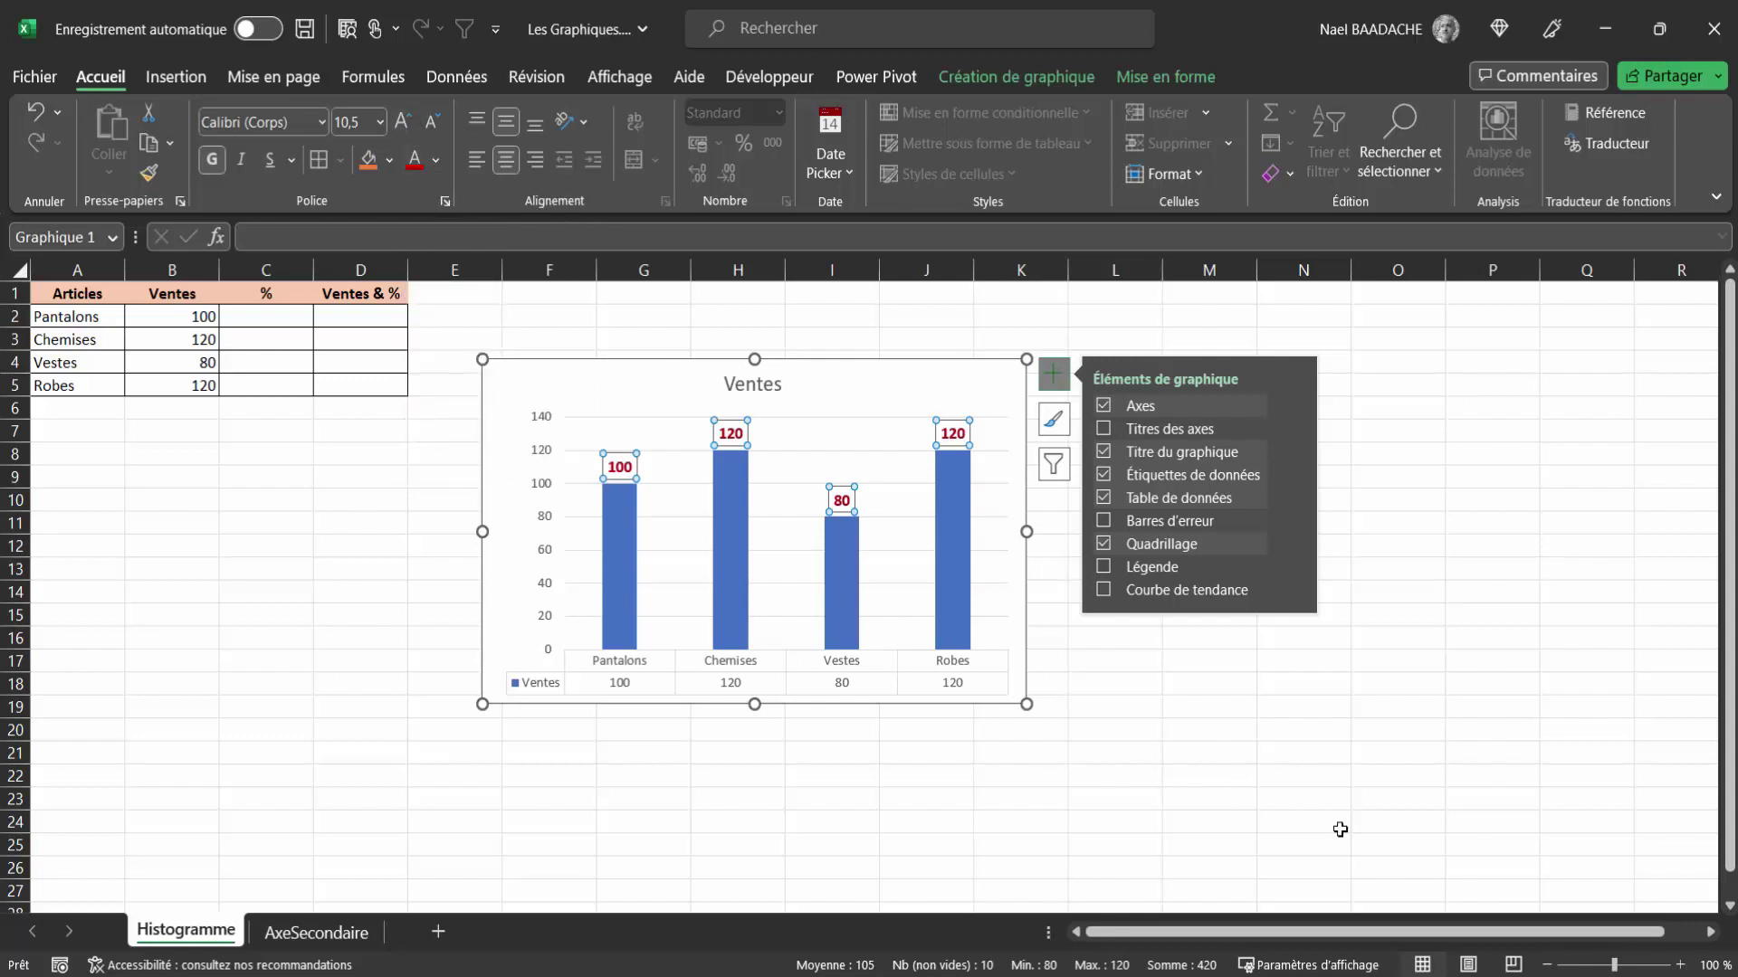
# Change the chart title to 'Ventes Par Article'.
pyautogui.click(746, 387)
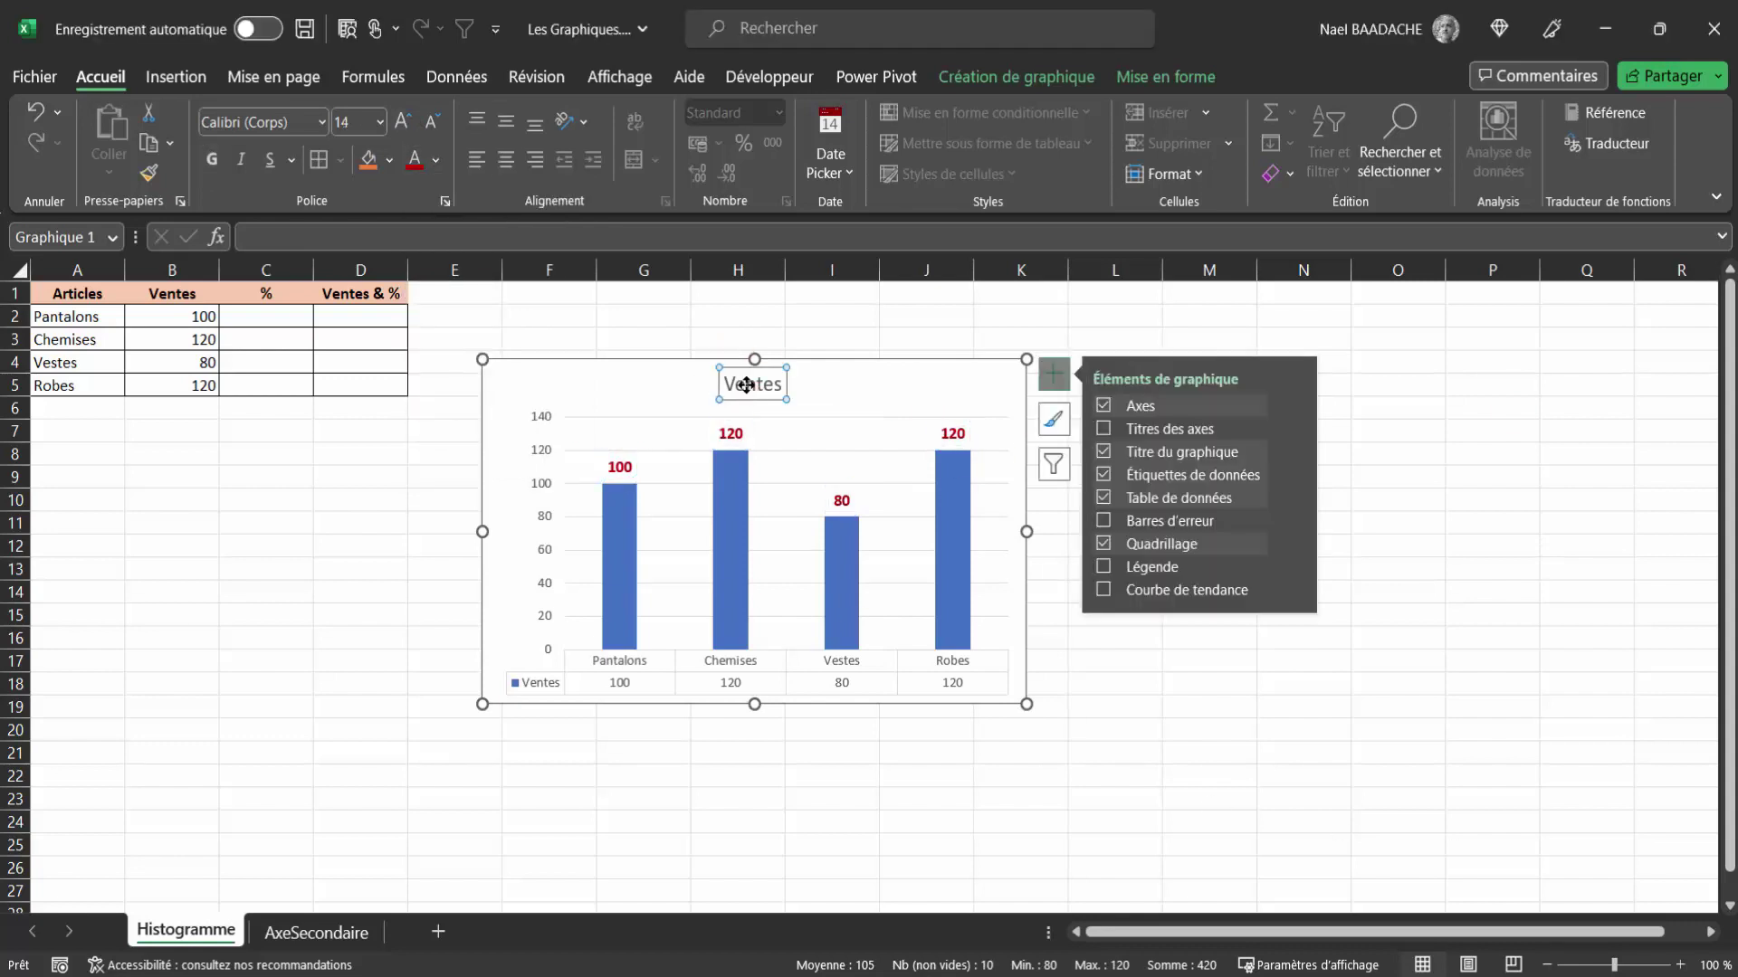
pyautogui.moveTo(726, 381); pyautogui.dragTo(773, 381)
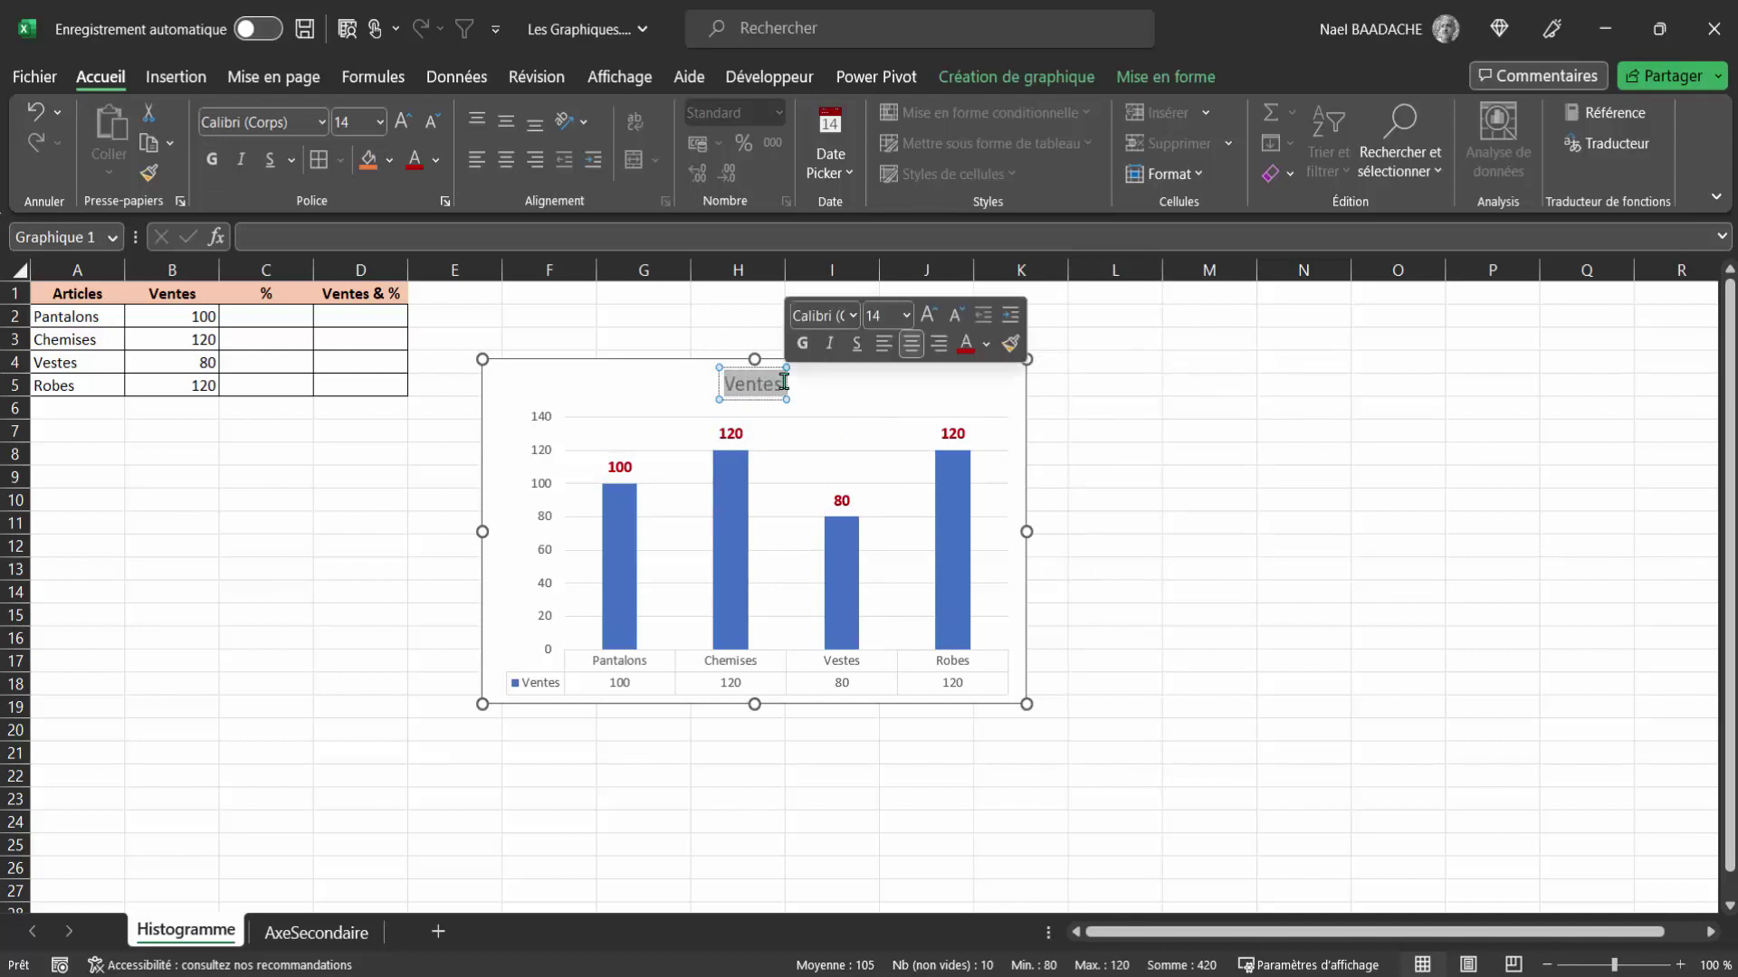
pyautogui.write('Ventes Par')
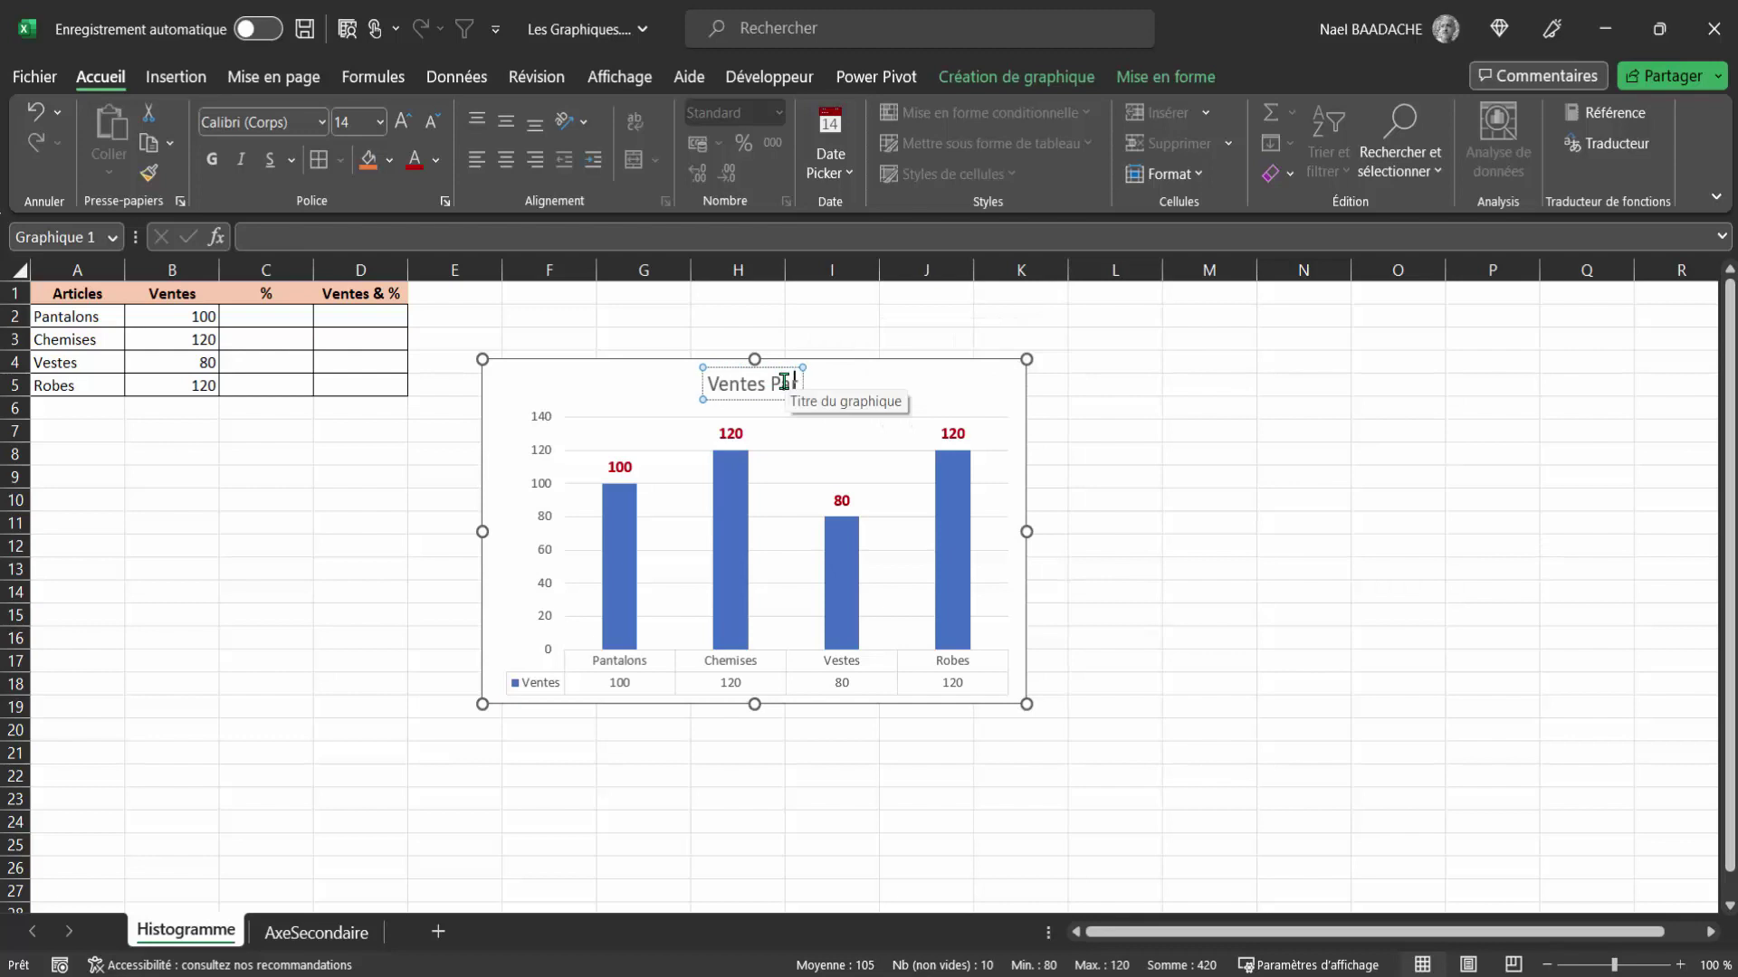
pyautogui.write(' Article')
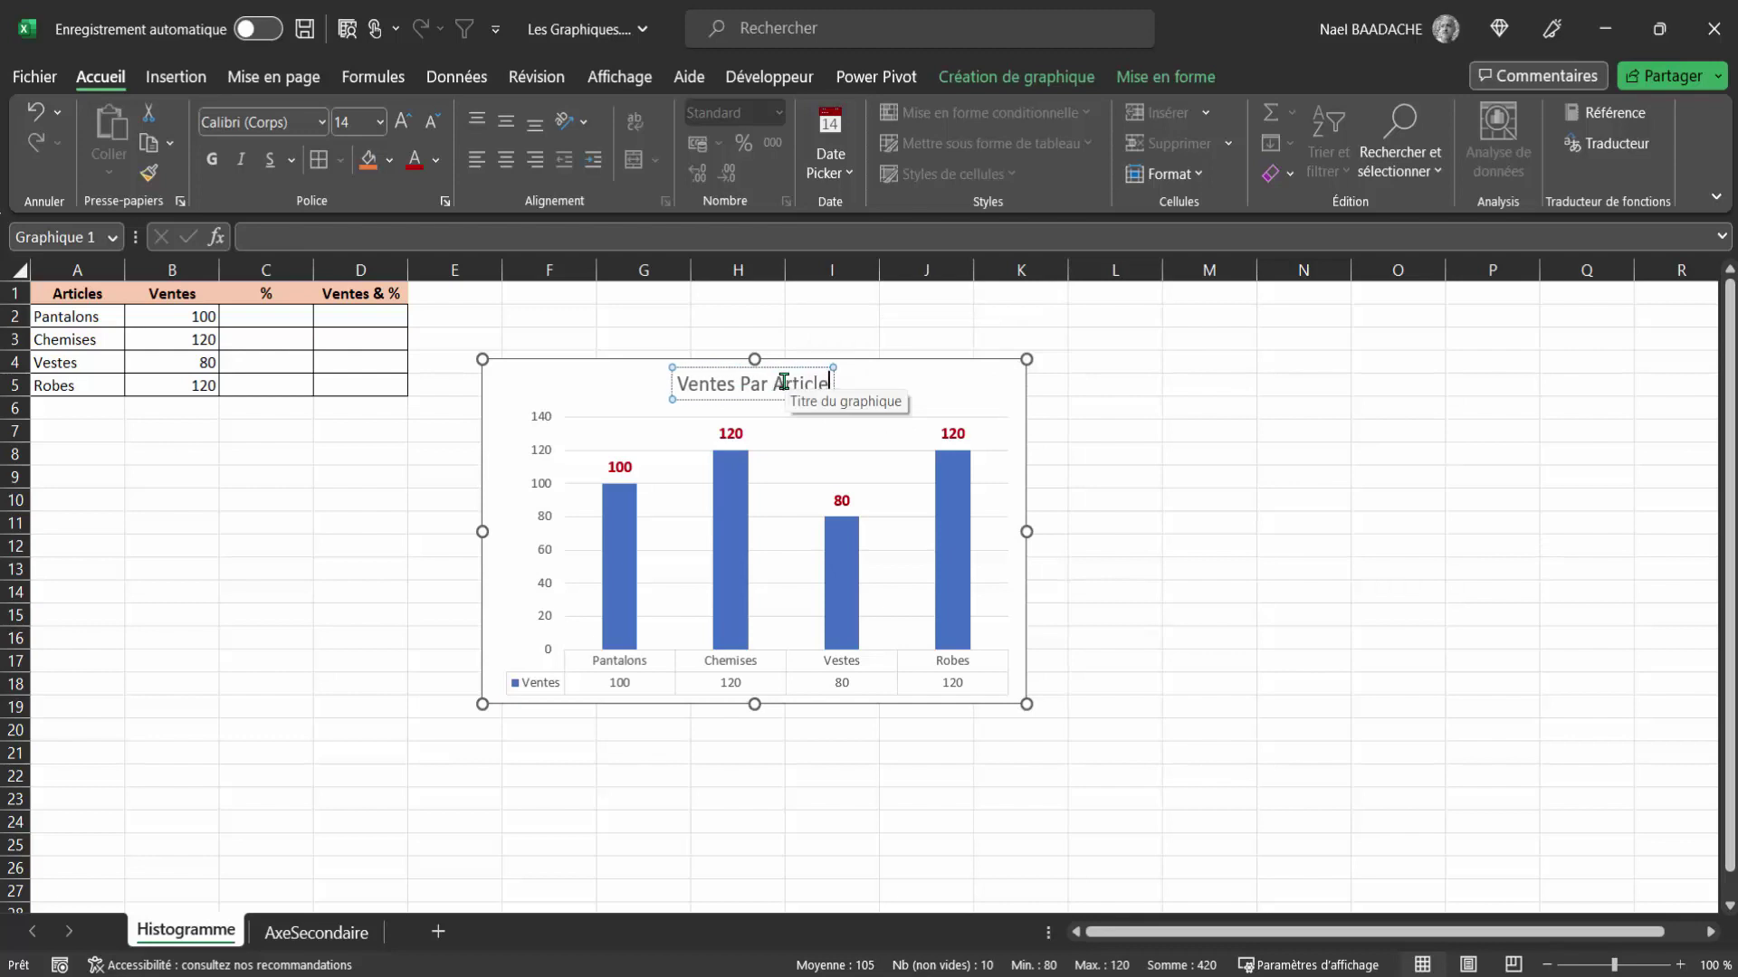
pyautogui.click(1158, 451)
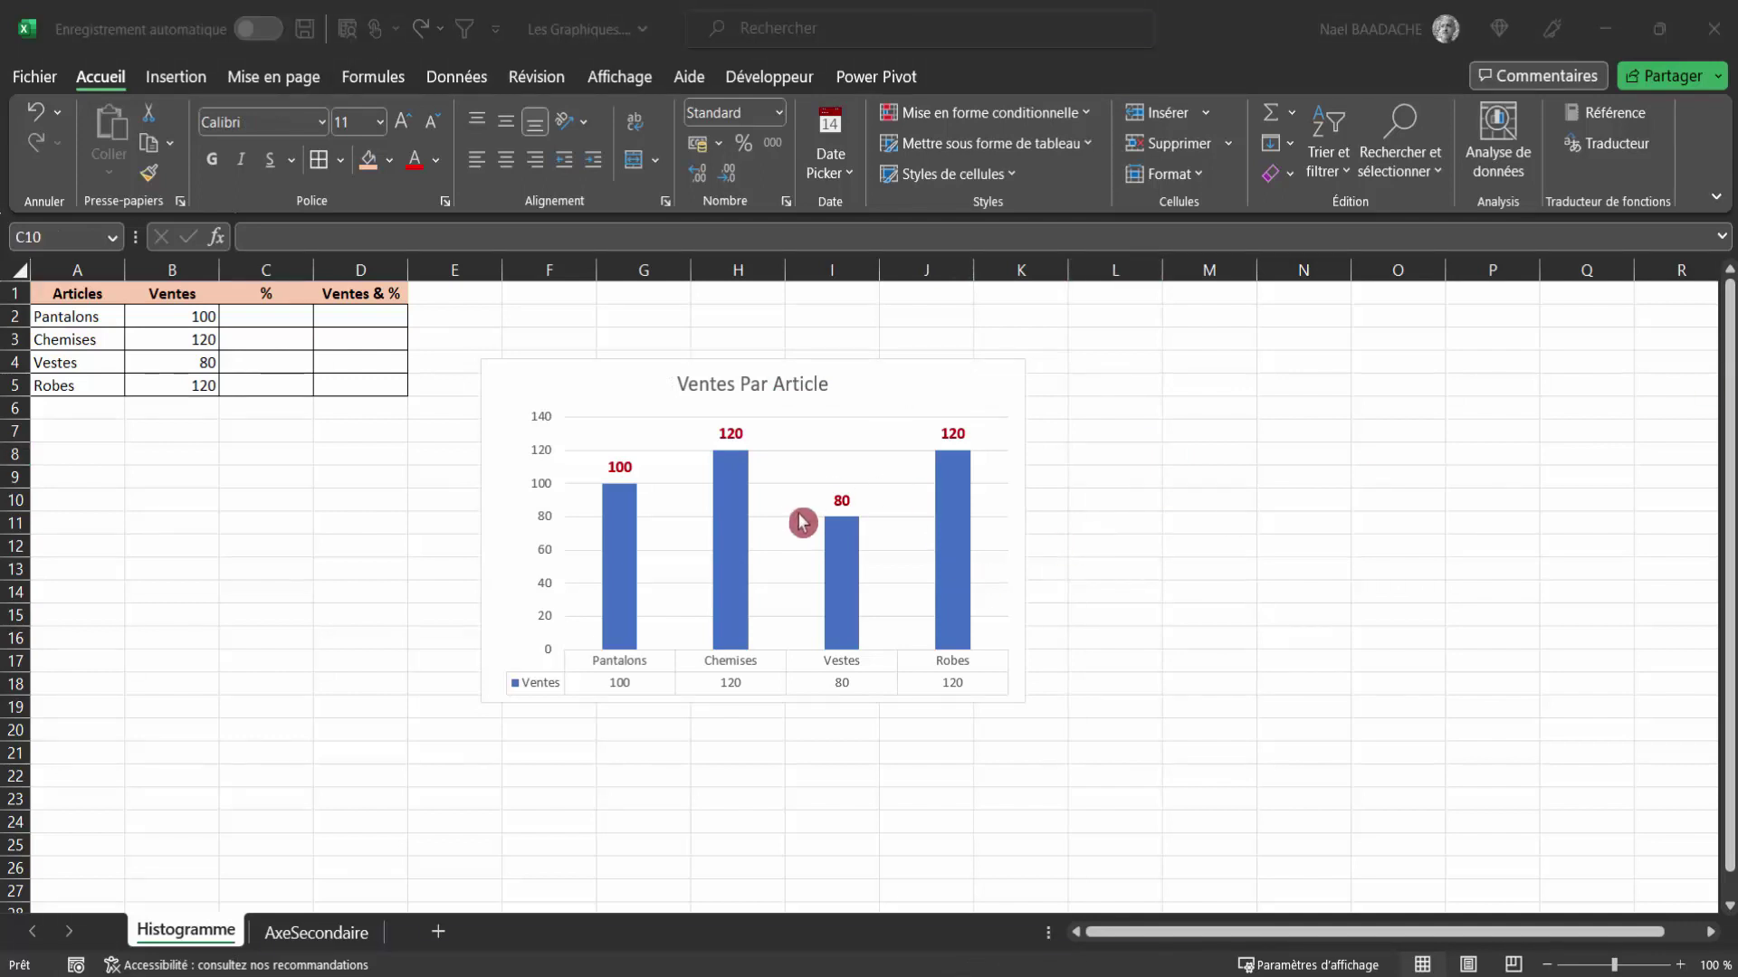
pyautogui.moveTo(731, 469)
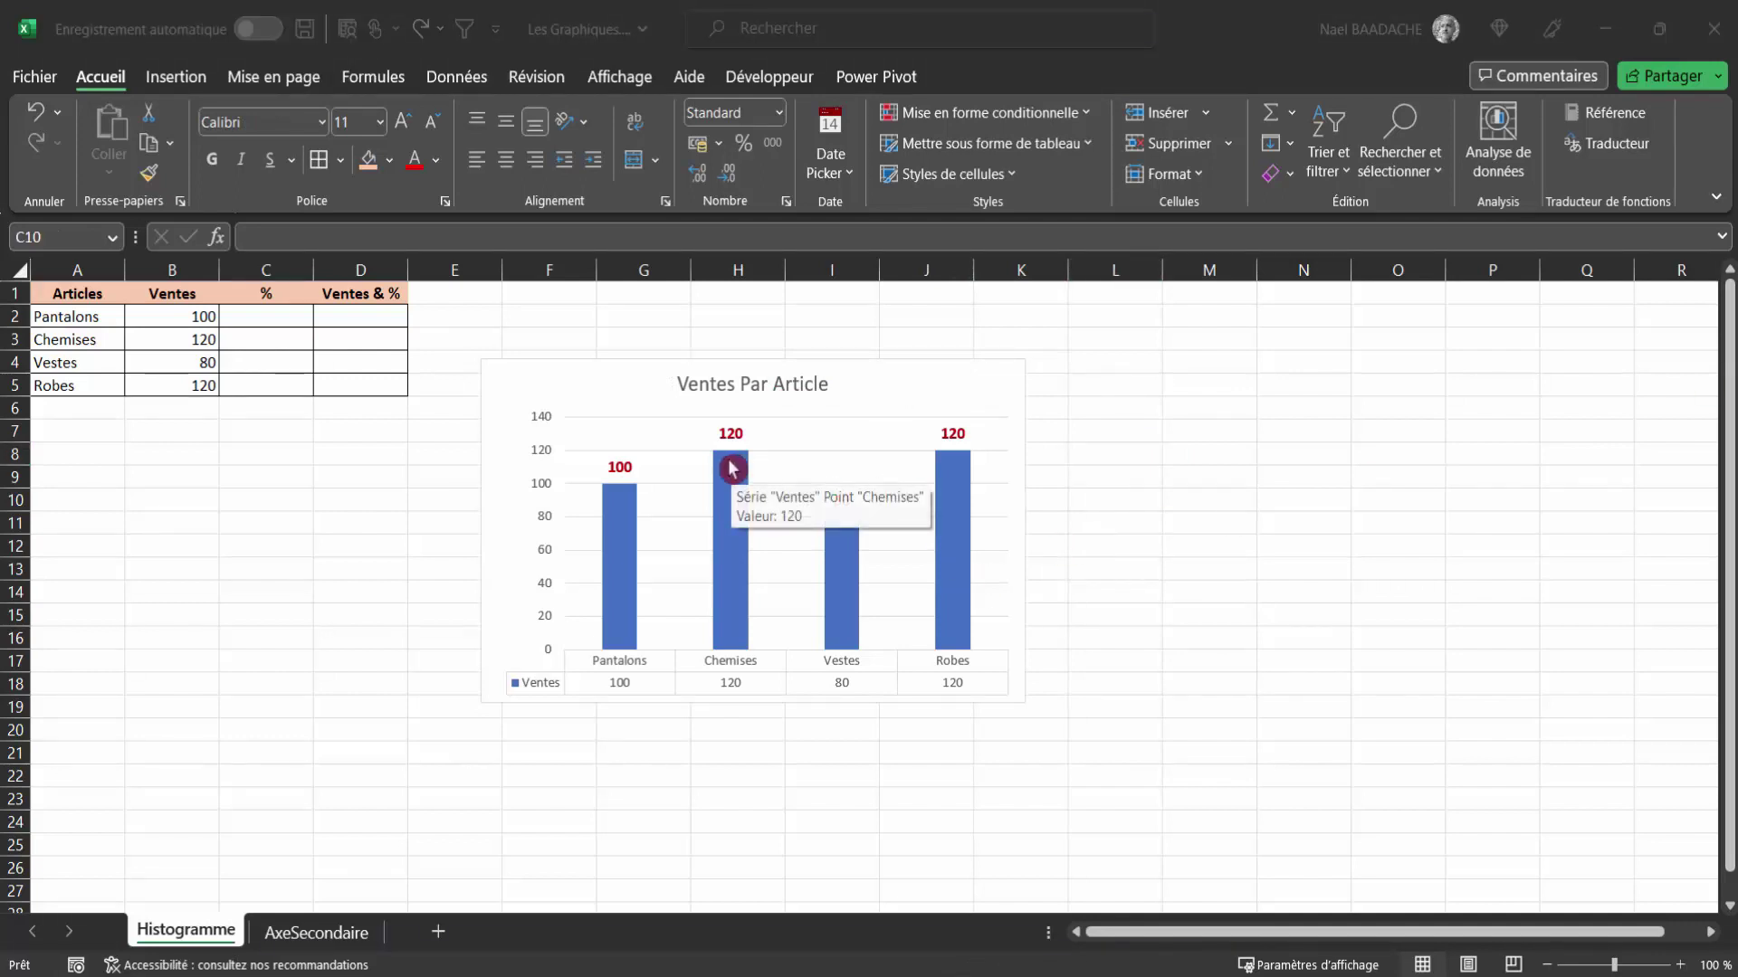
# Apply Style 10 from the chart styles gallery to the sales chart.
pyautogui.click(883, 366)
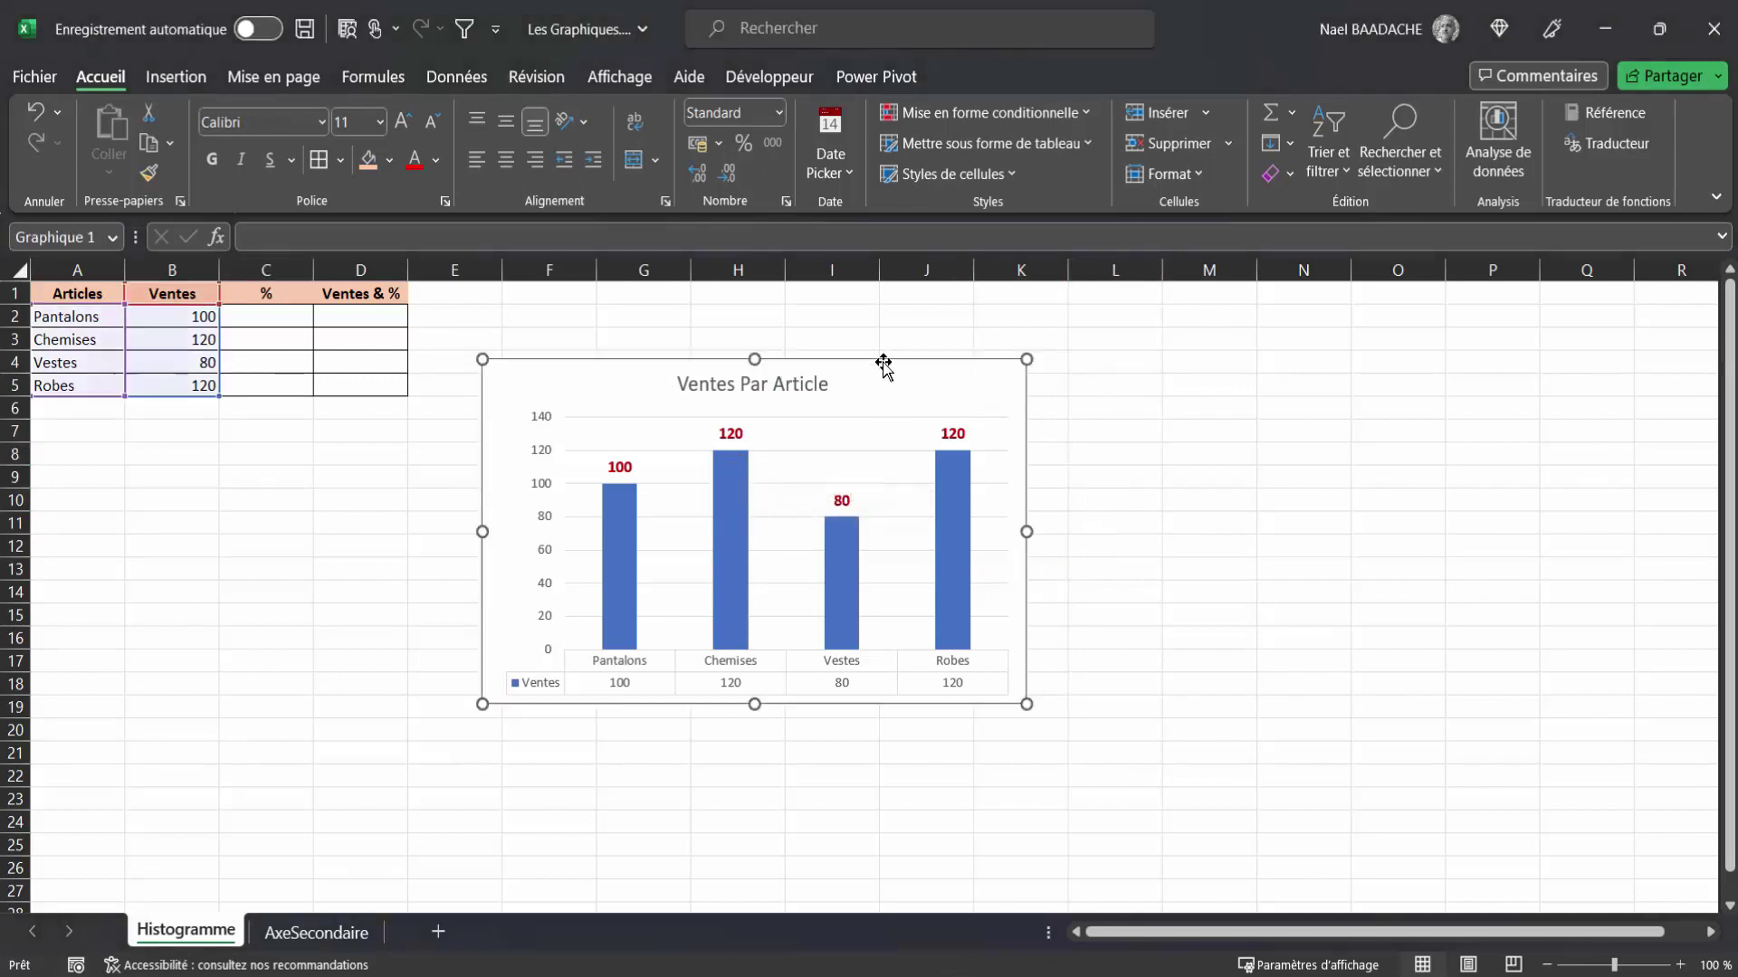
pyautogui.click(1055, 77)
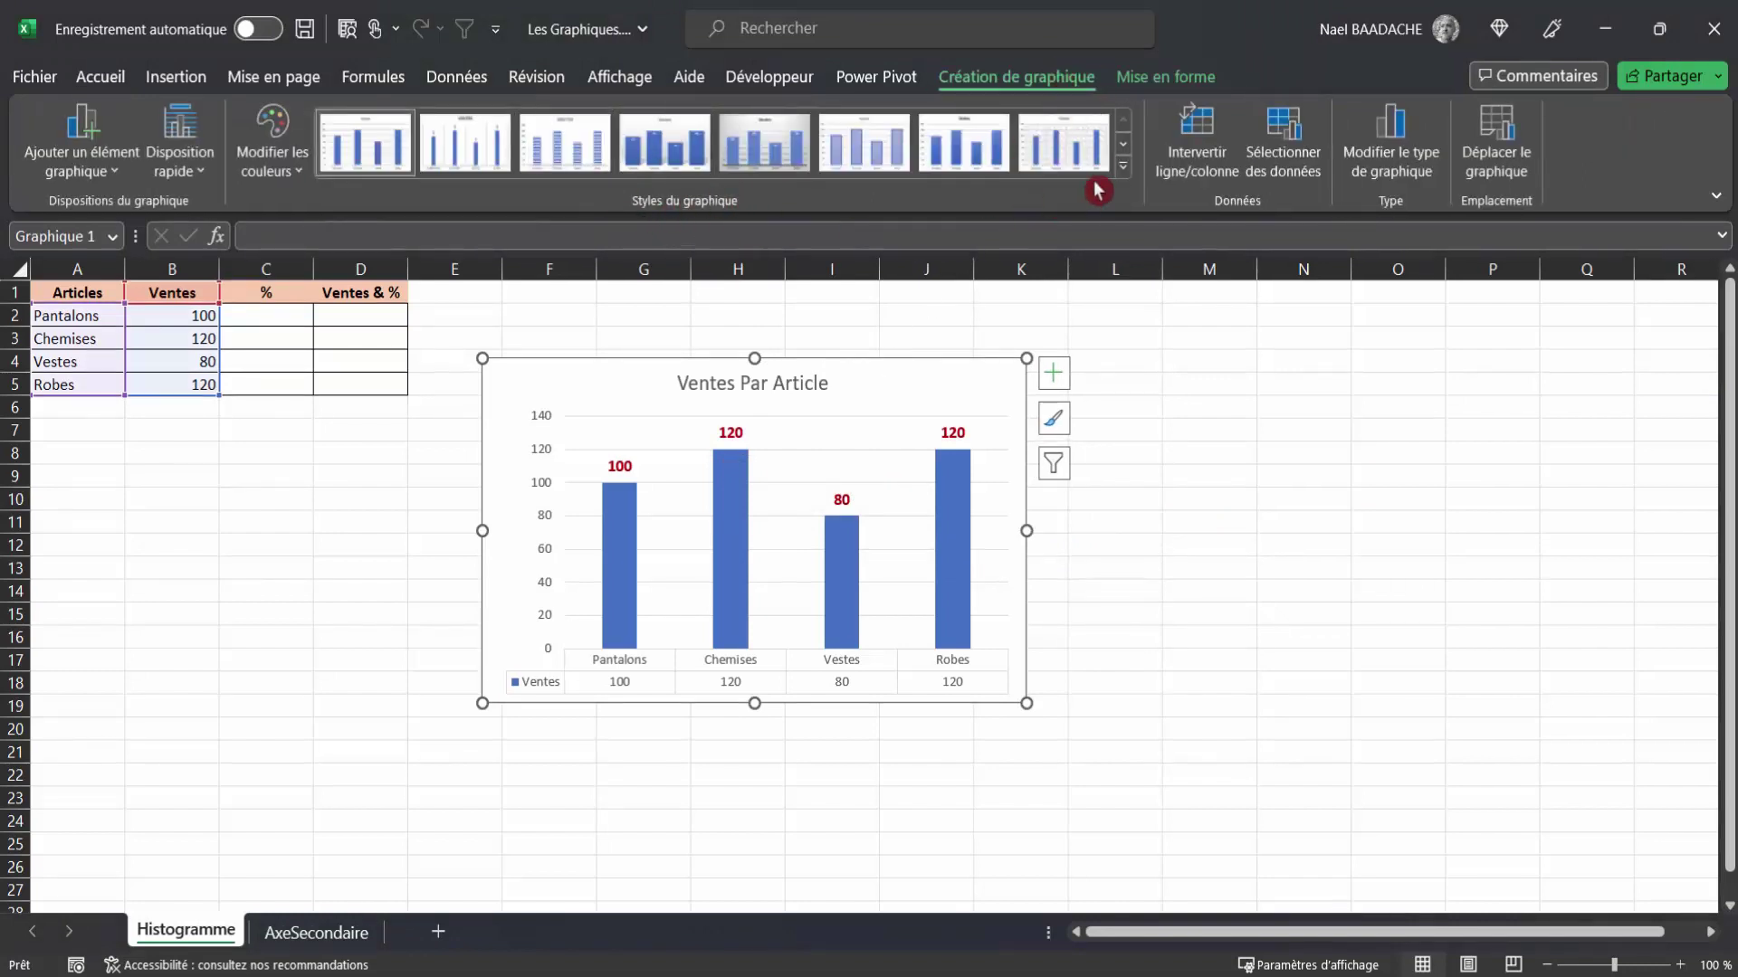
pyautogui.click(1124, 177)
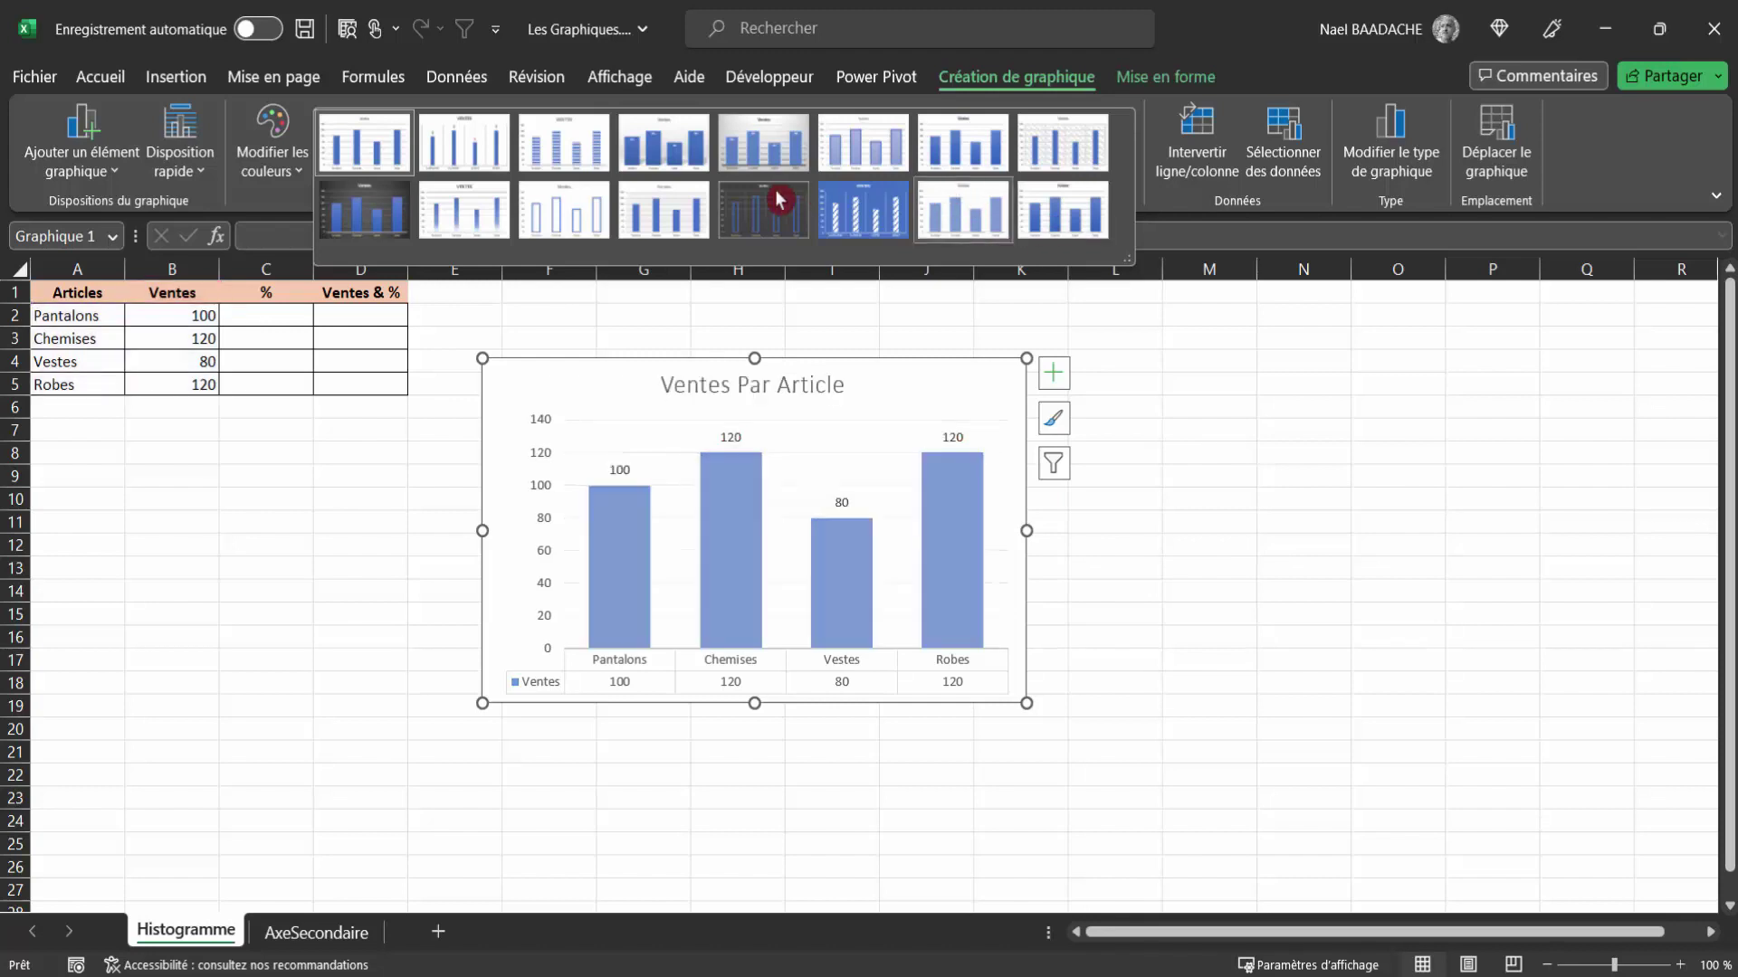
pyautogui.click(452, 211)
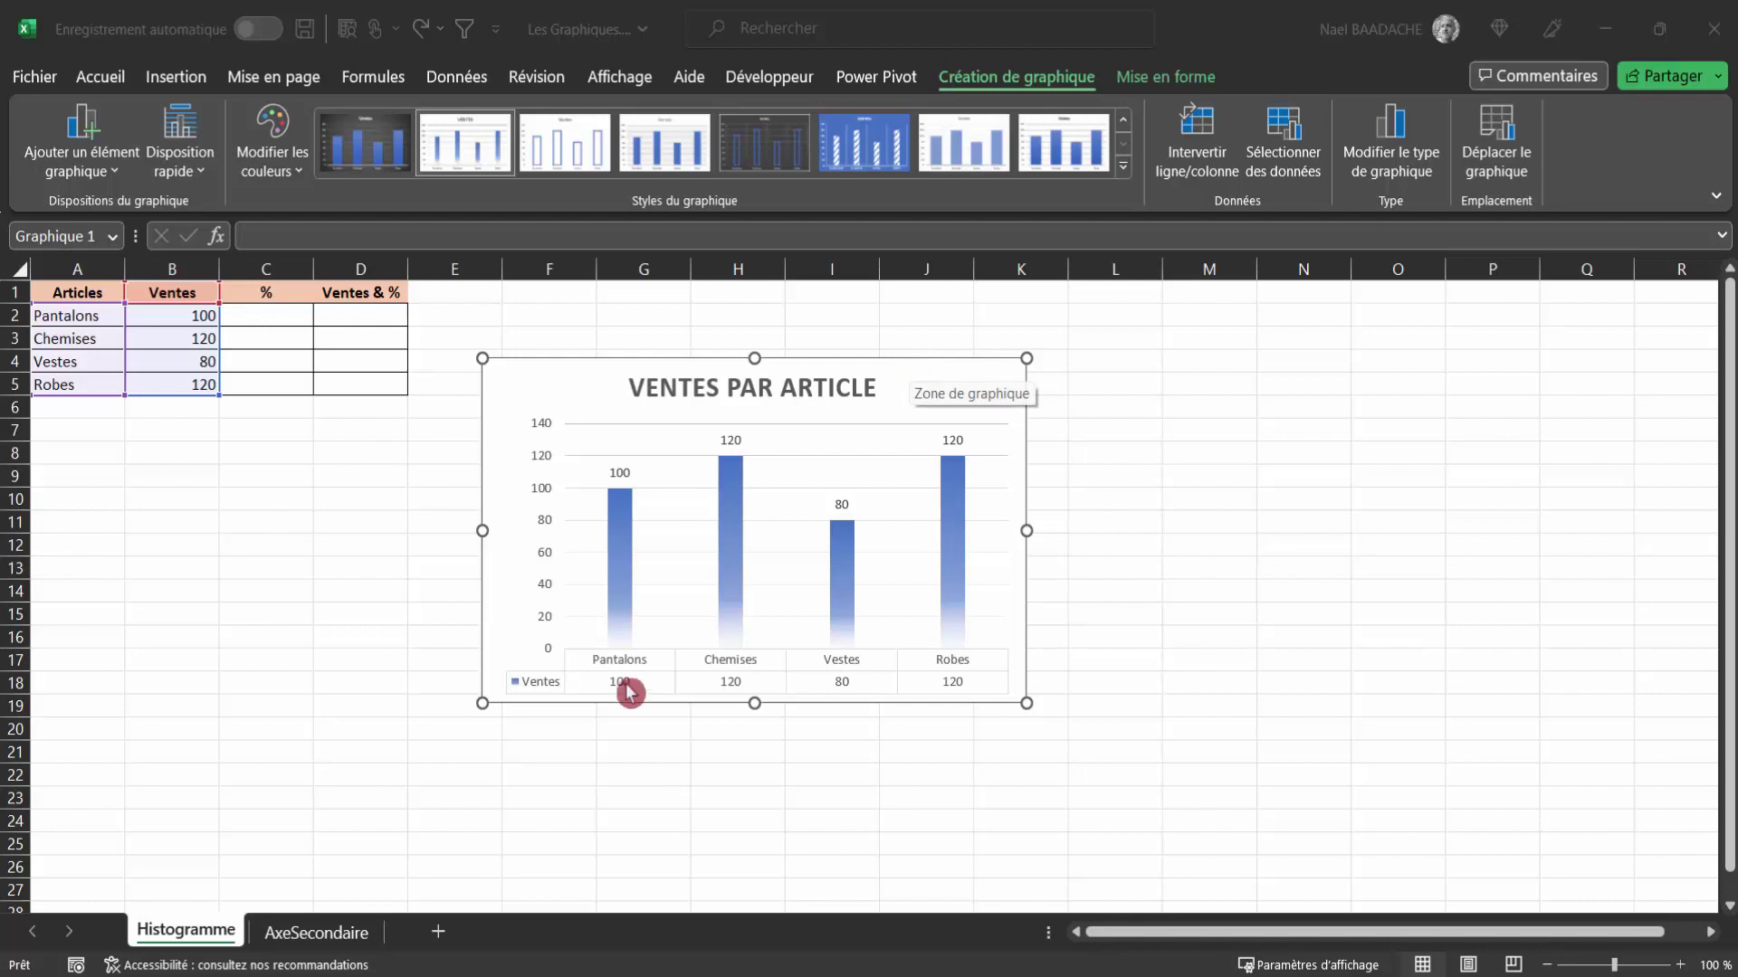
# Remove the data table from the chart.
pyautogui.click(844, 367)
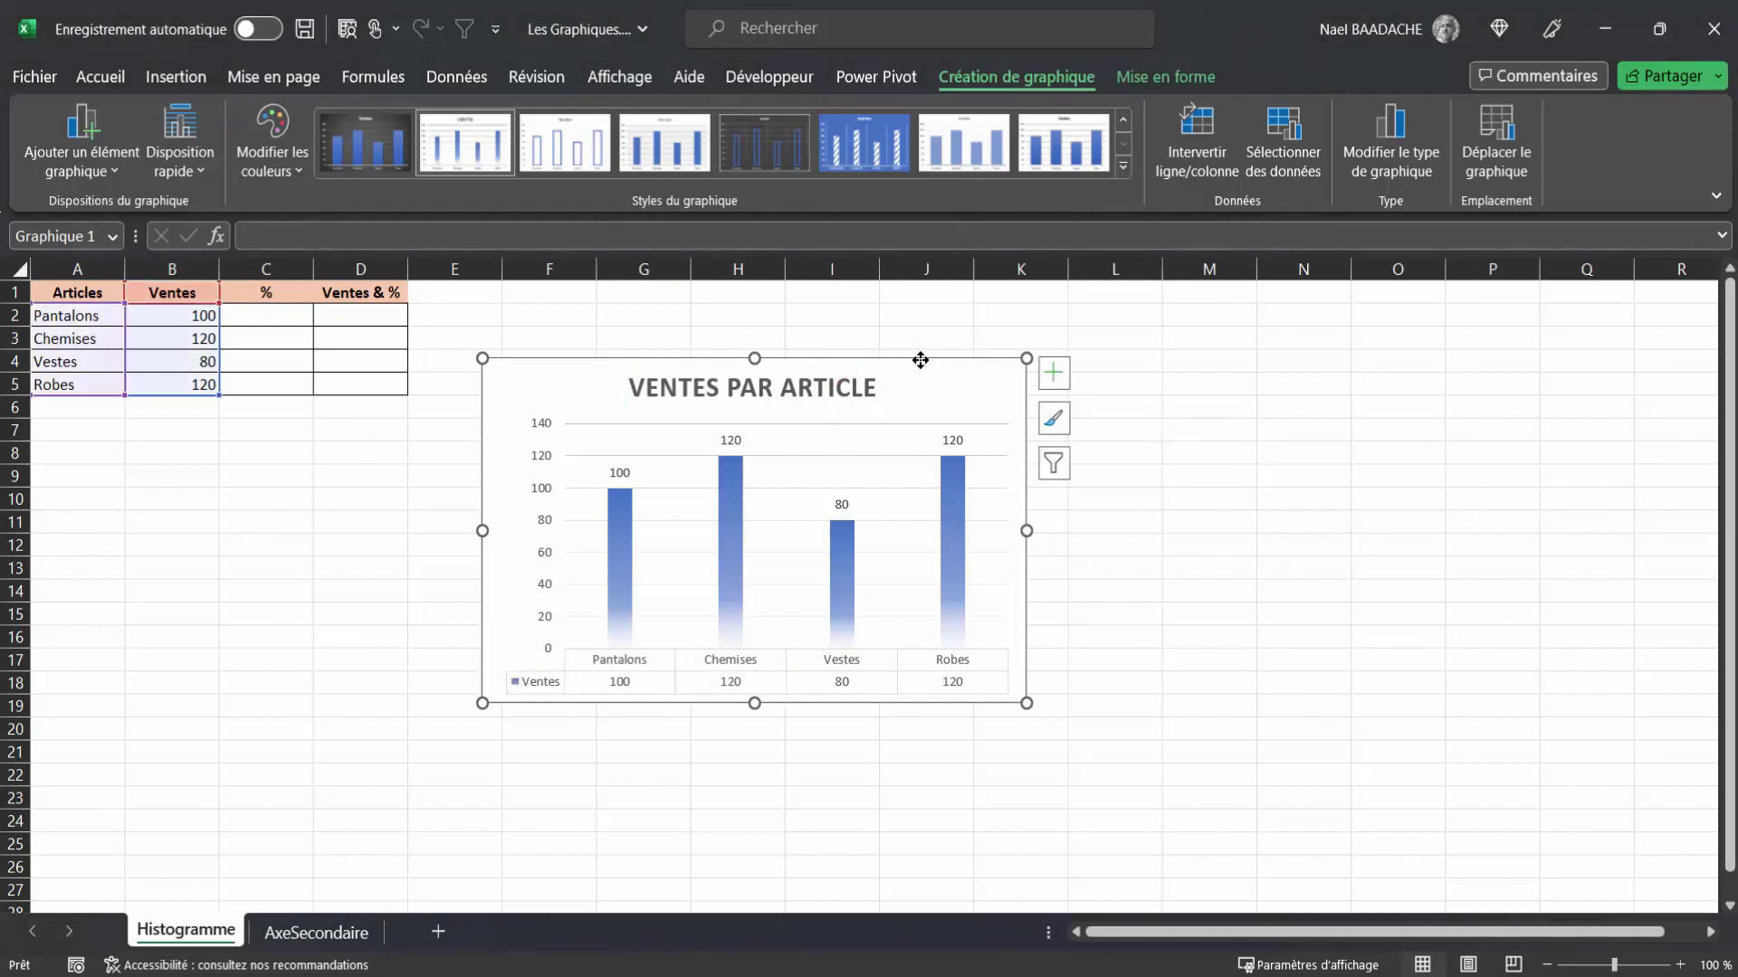
pyautogui.click(1053, 375)
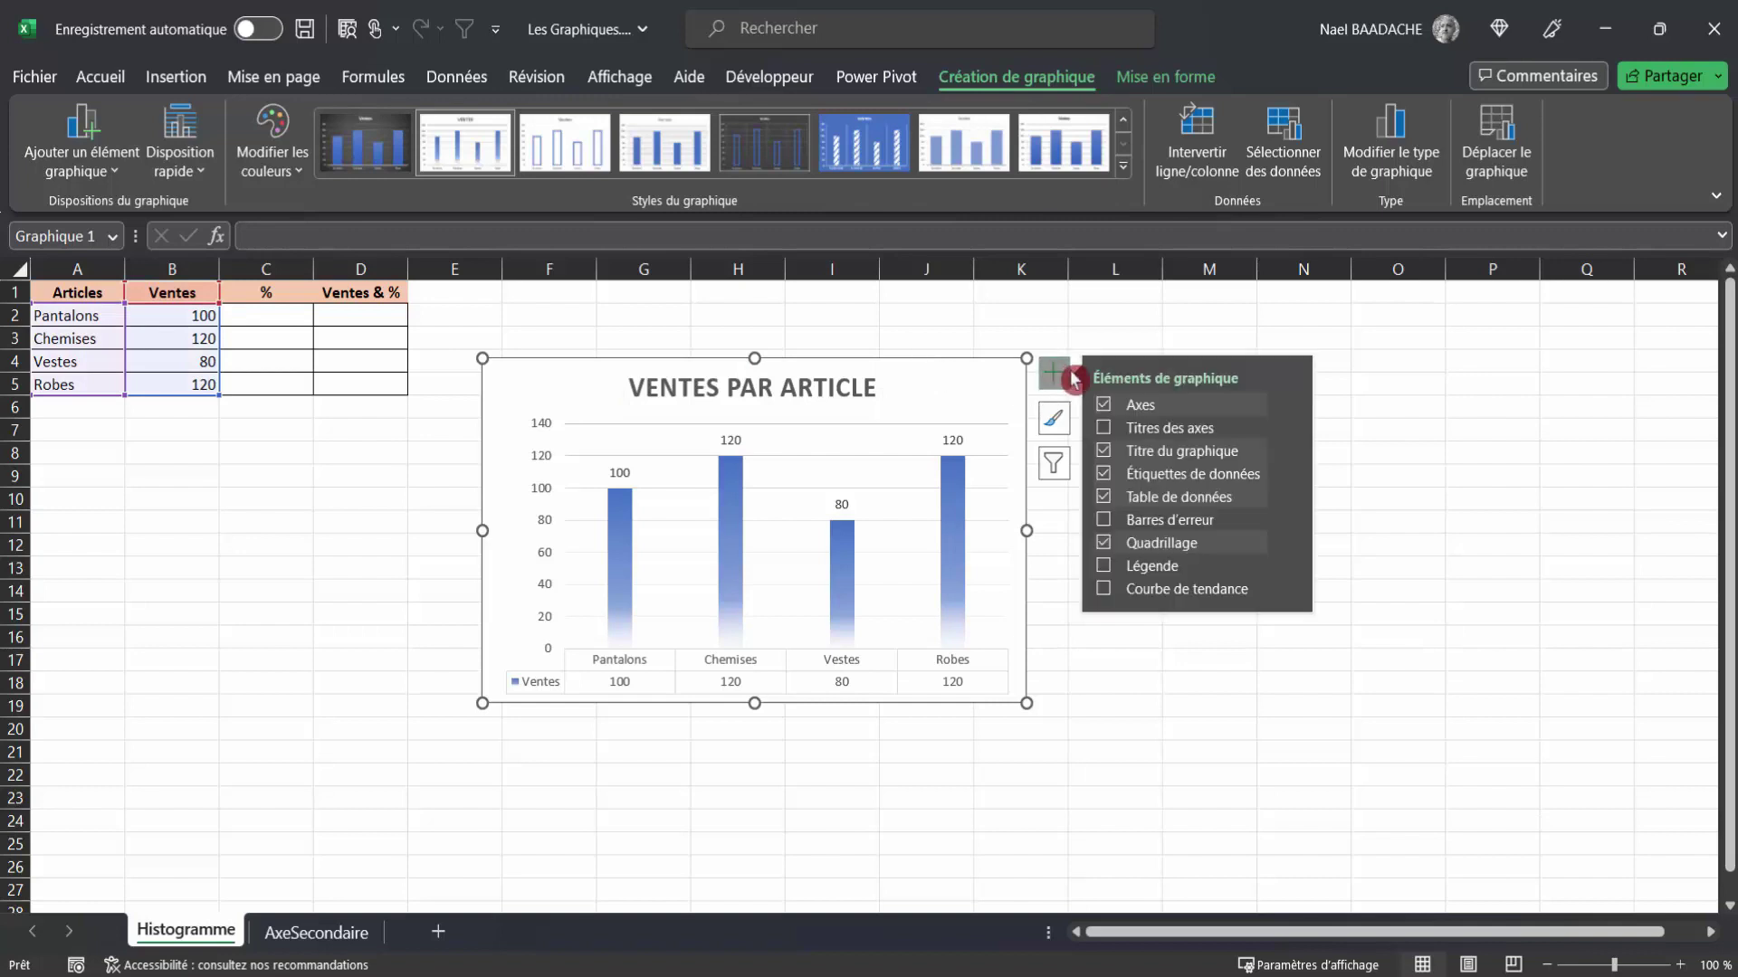
pyautogui.click(1103, 498)
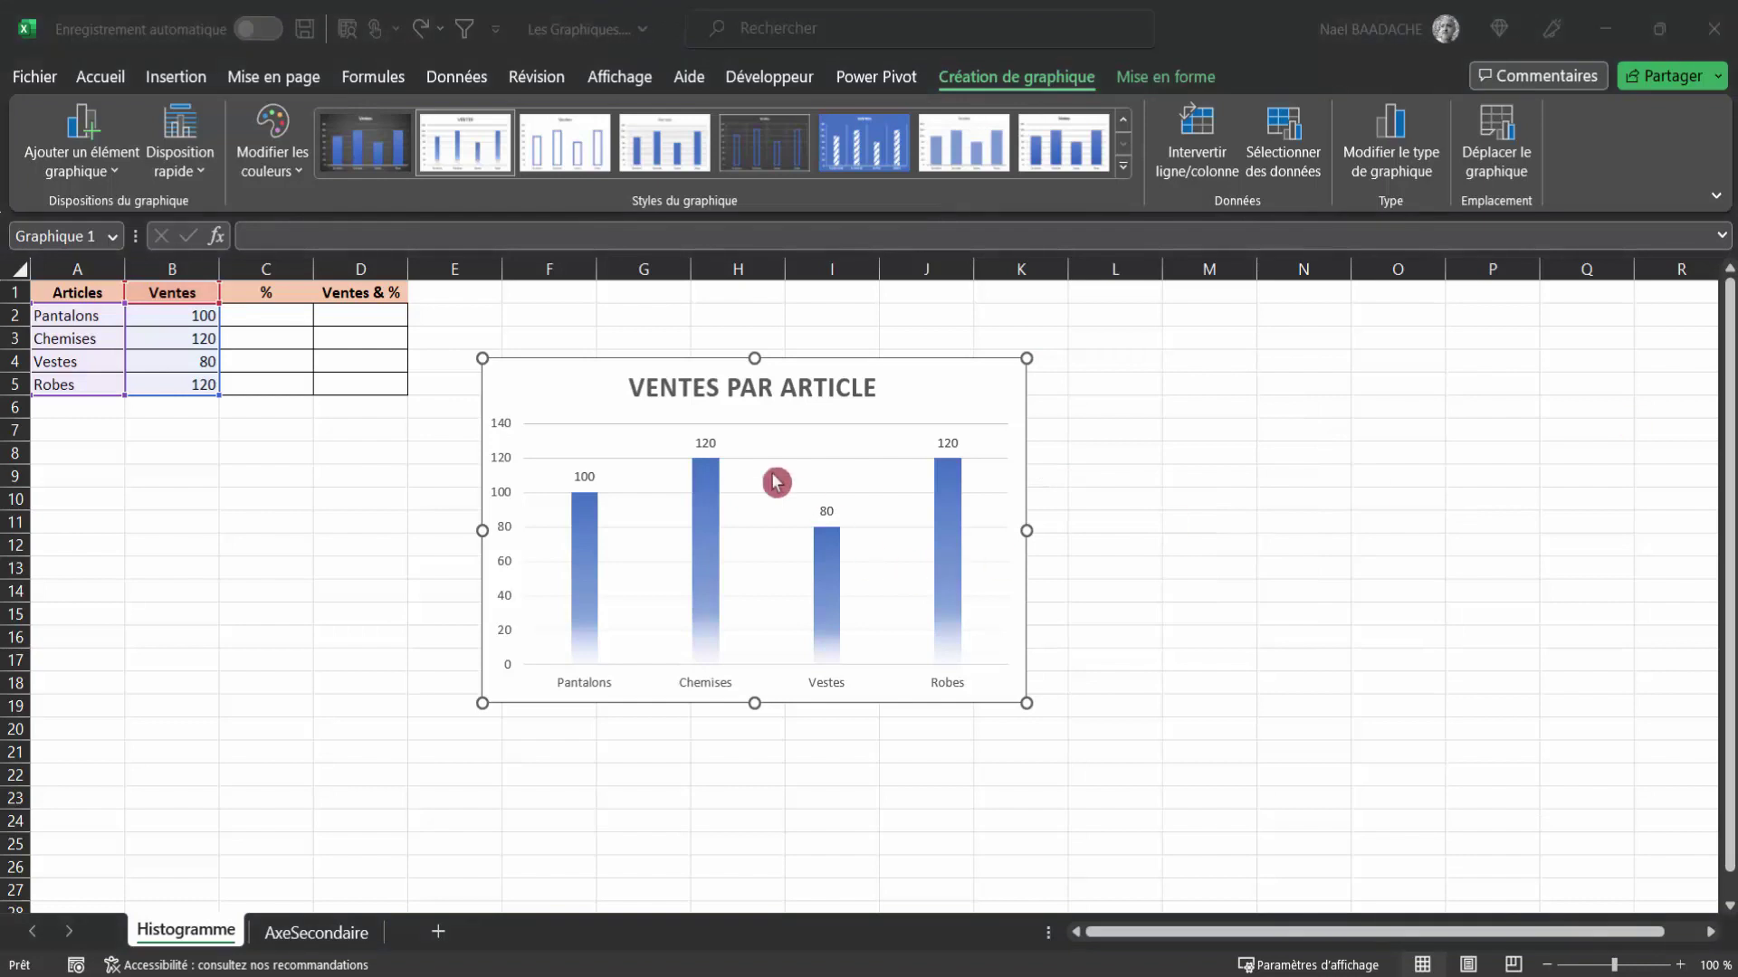
pyautogui.moveTo(706, 543)
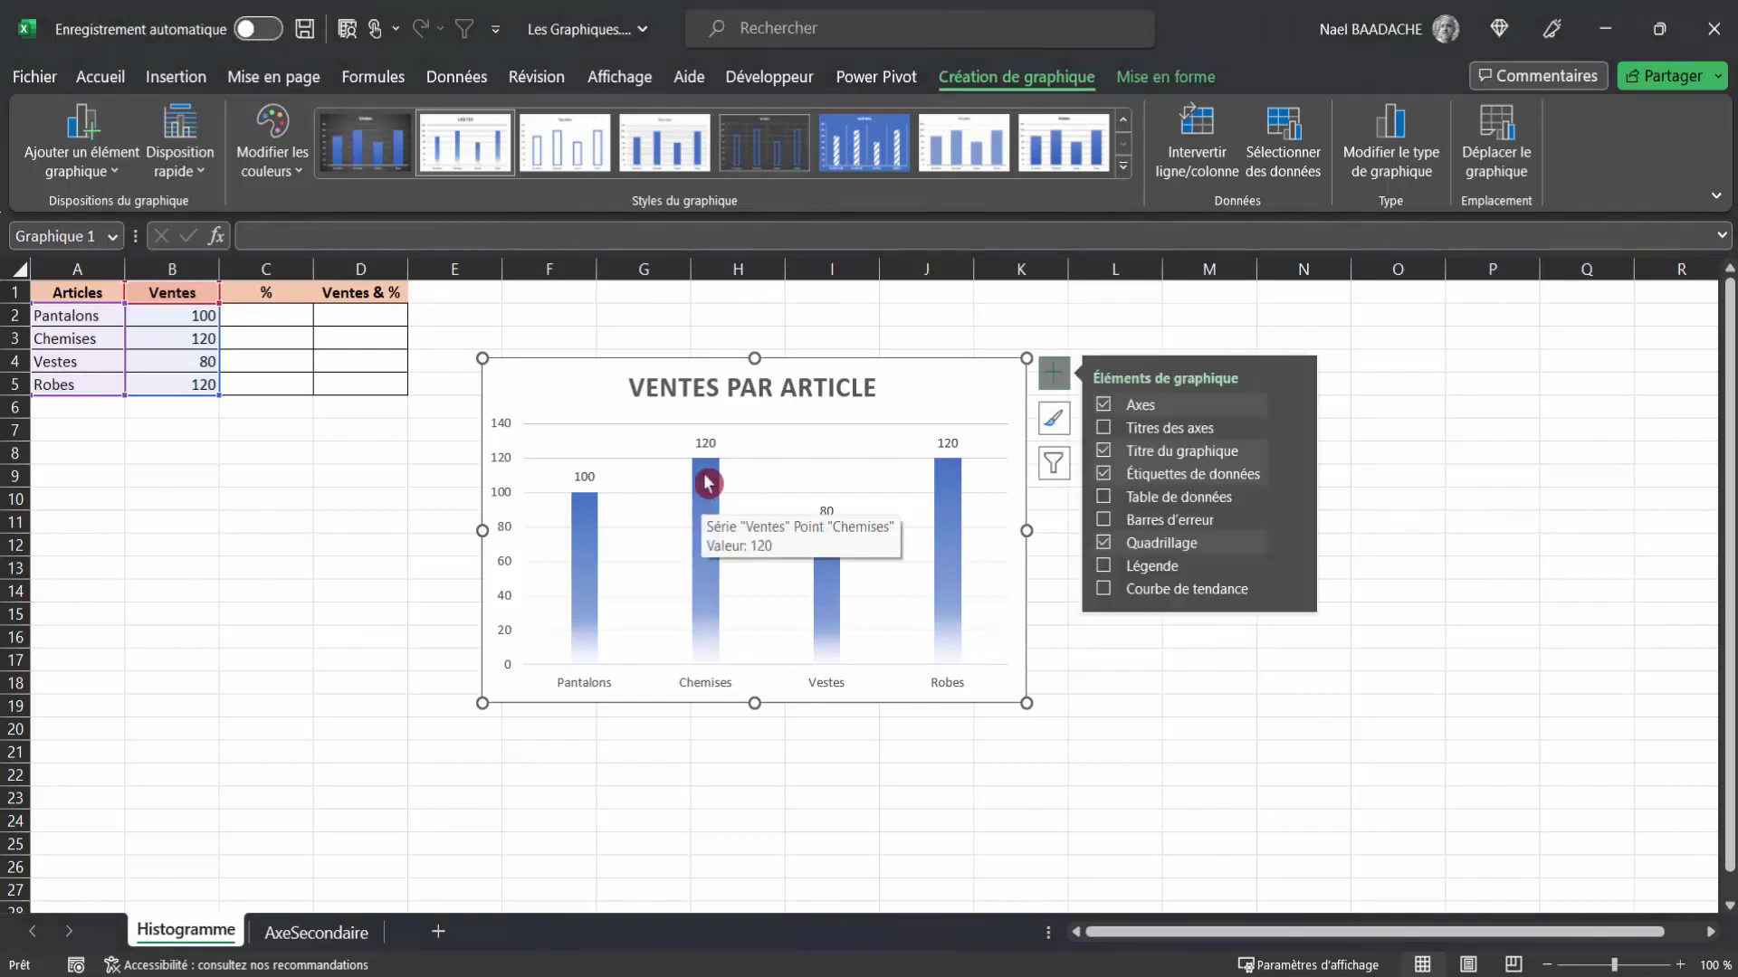
# Select only the Chemises bar and give it a gradient fill.
pyautogui.doubleClick(708, 483)
pyautogui.click(708, 484)
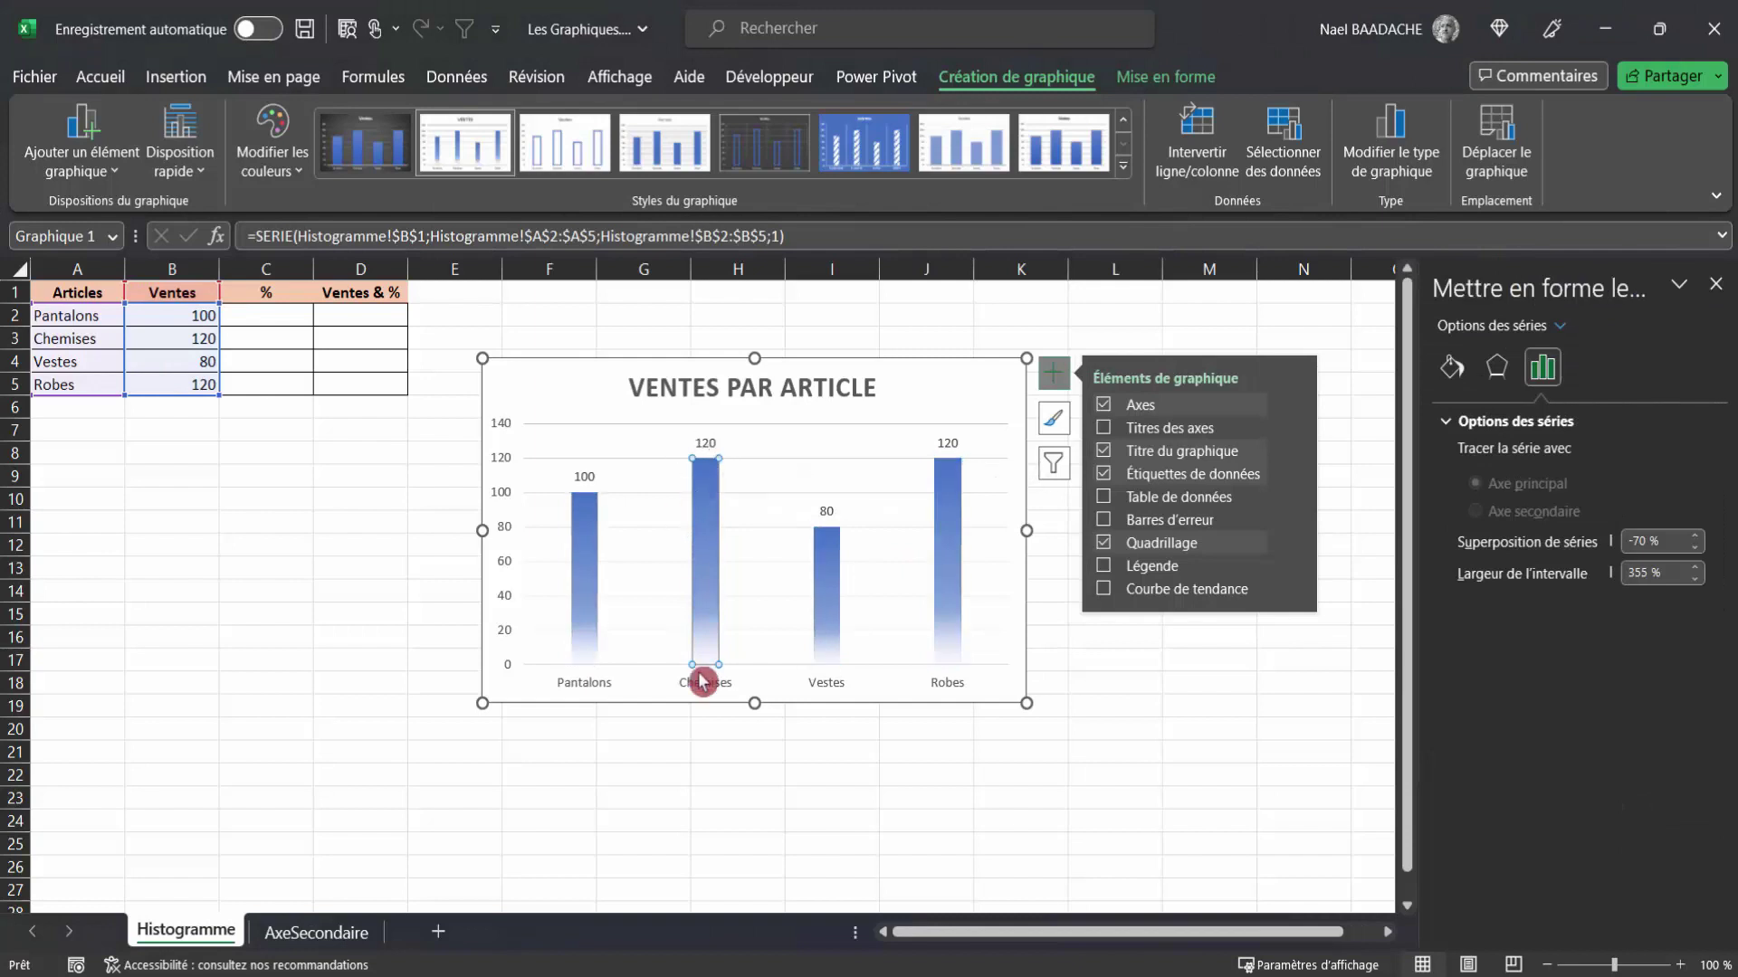
pyautogui.click(1451, 369)
pyautogui.click(1445, 424)
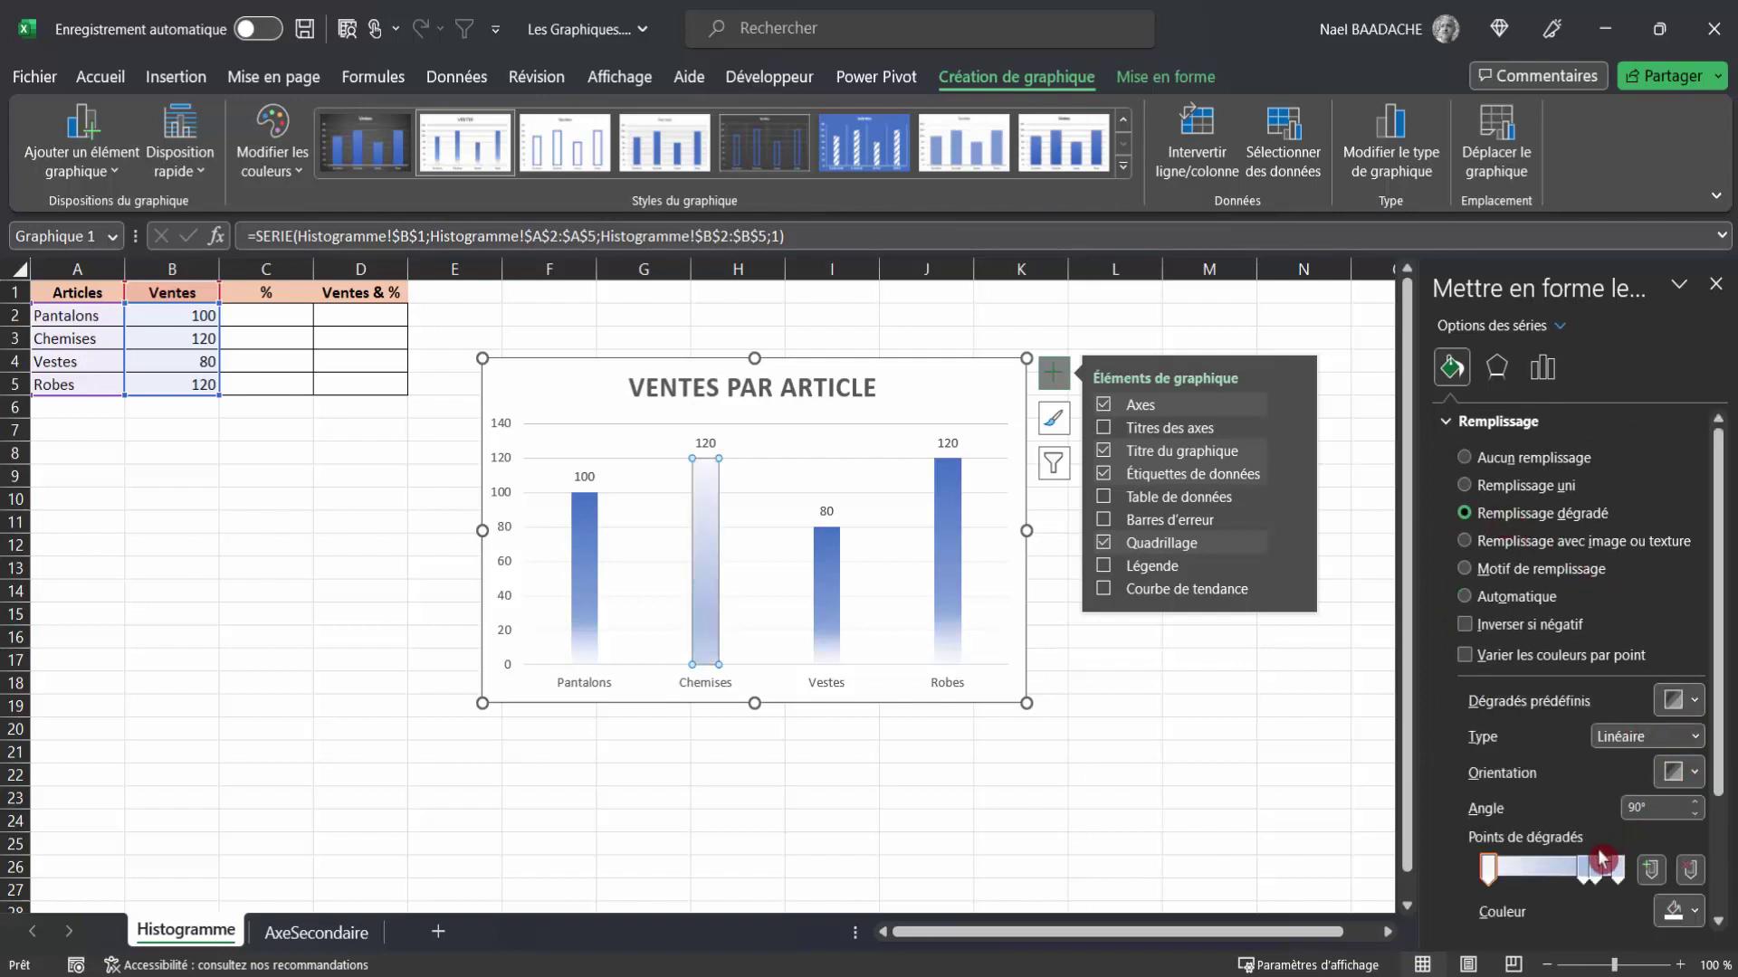
pyautogui.click(1586, 870)
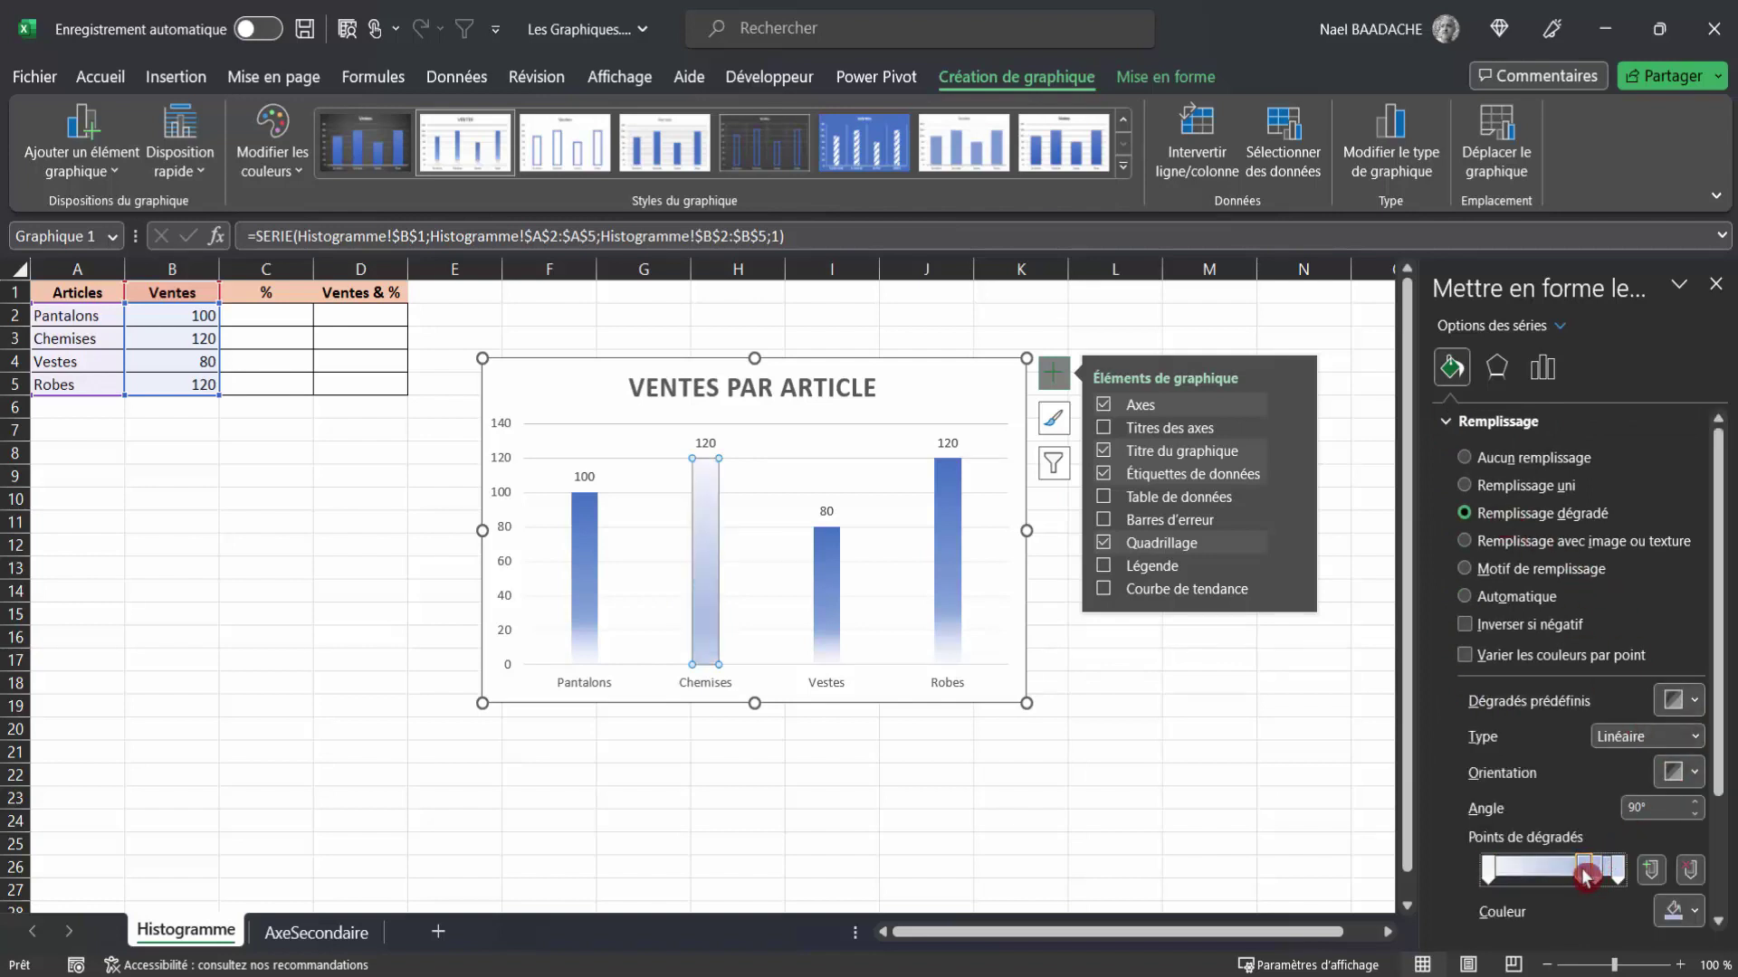
# Make the gradient stops green and shift them so the Chemises bar is mostly green.
pyautogui.click(1694, 910)
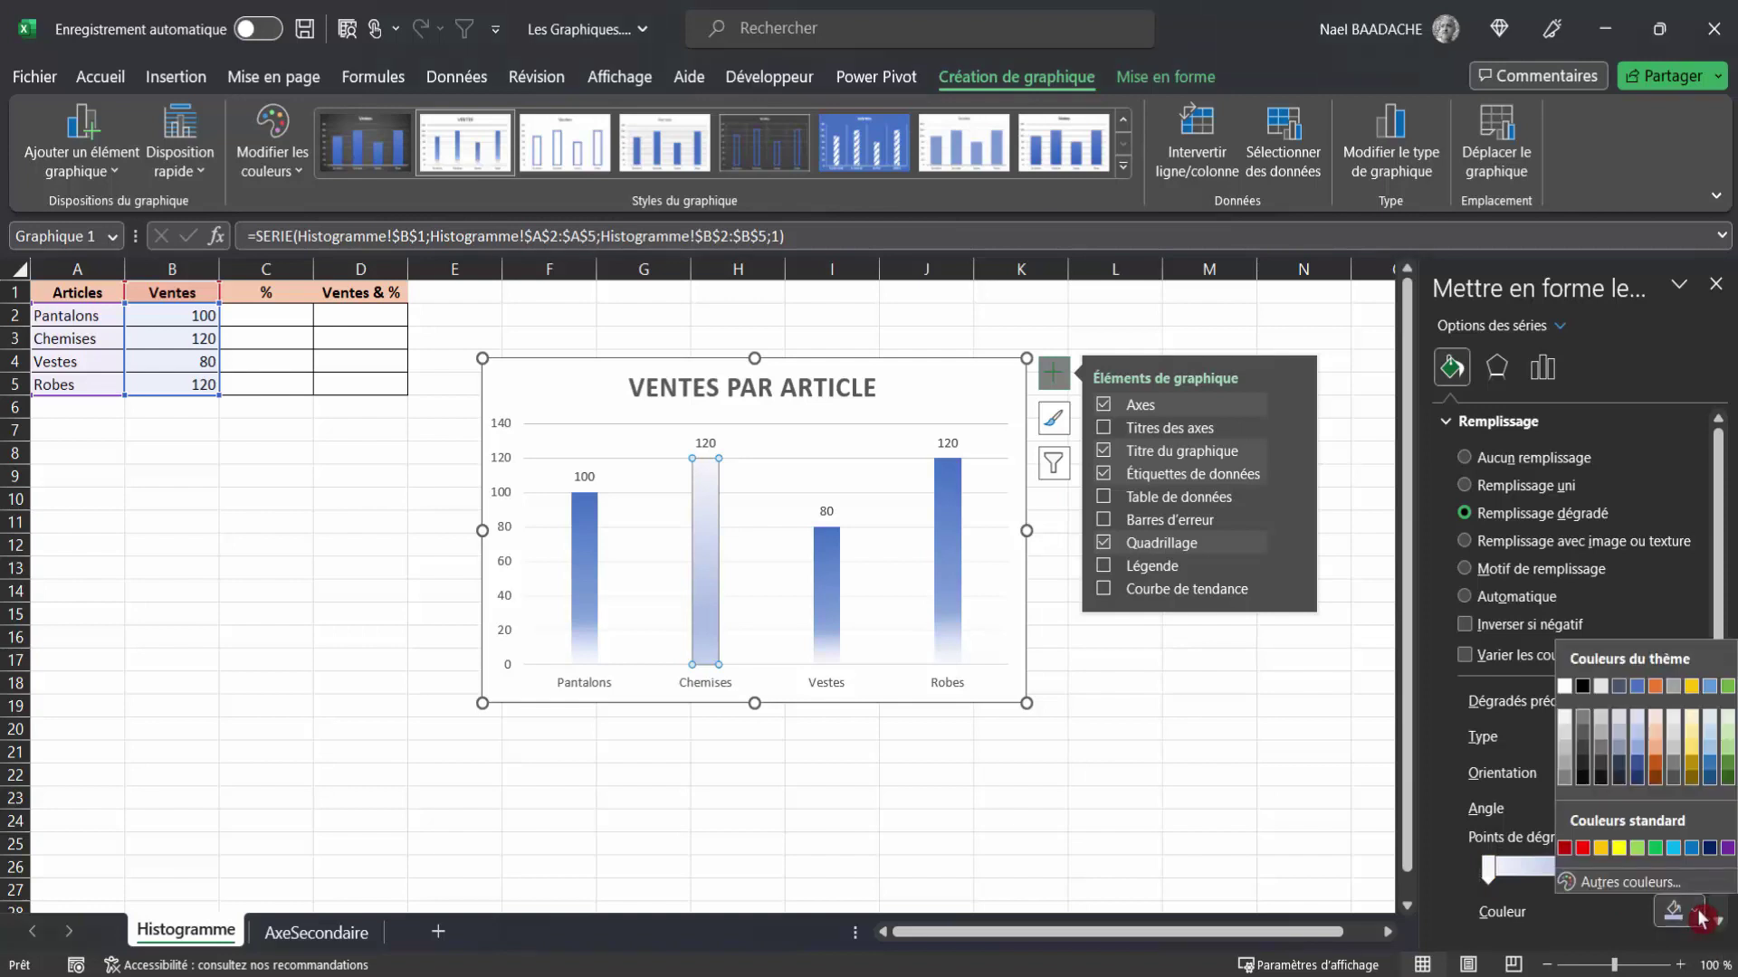
pyautogui.click(1655, 849)
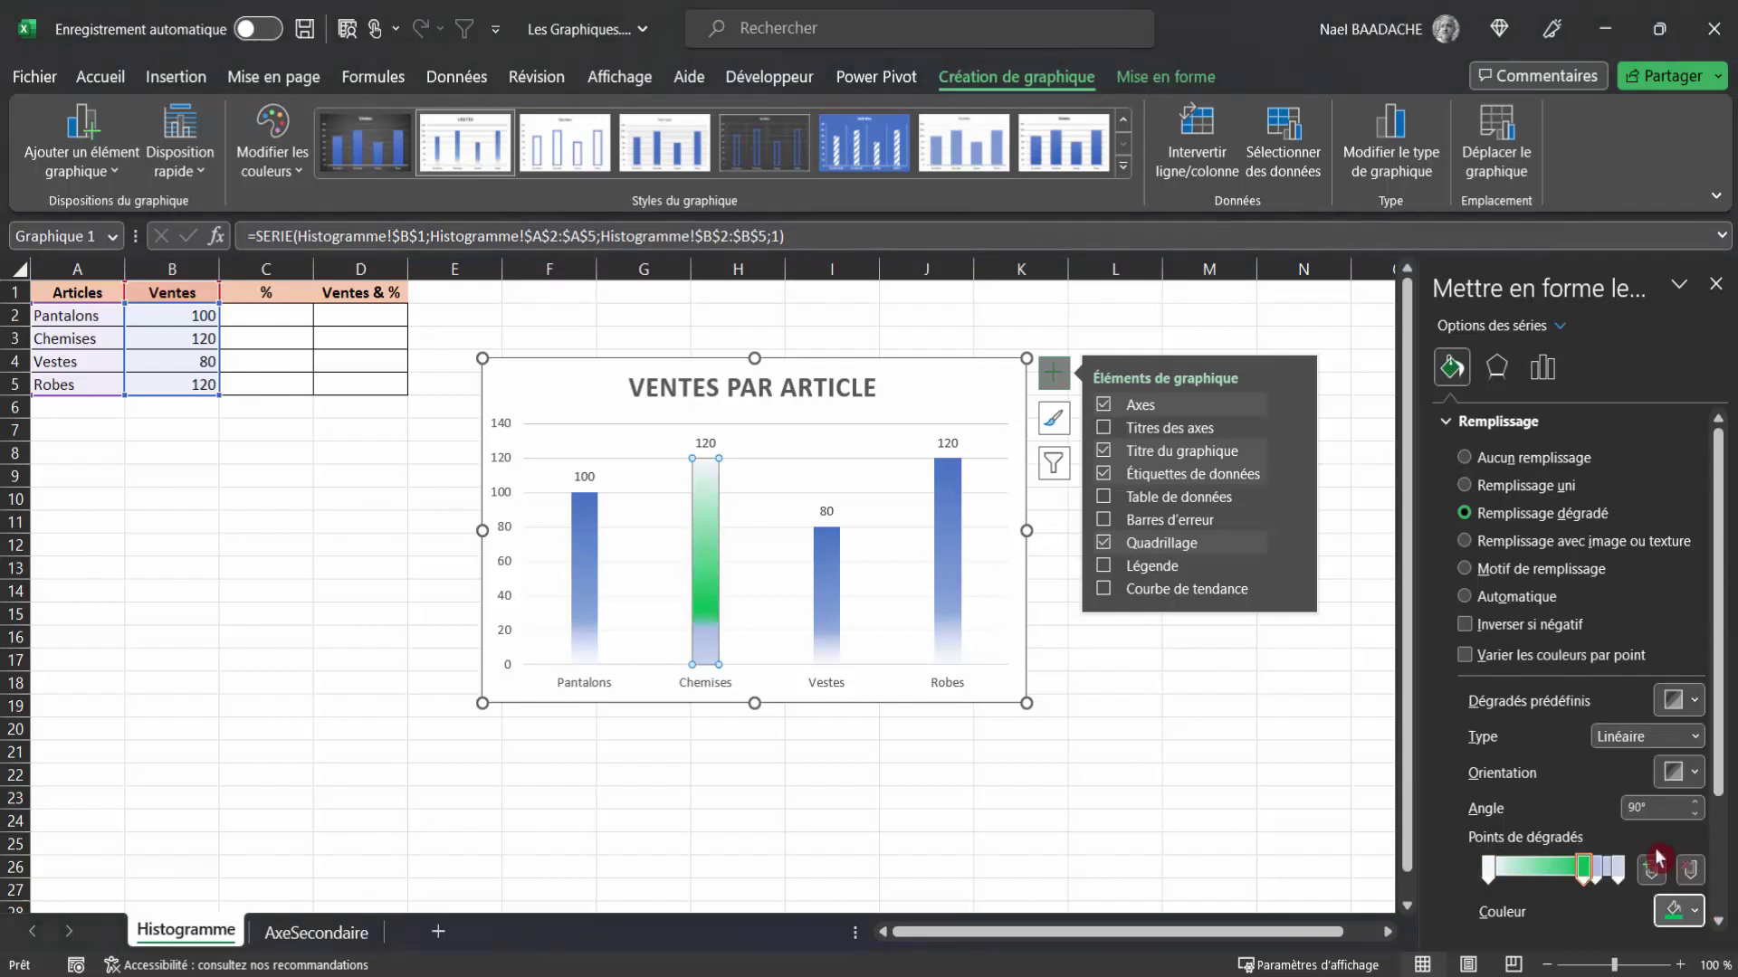
pyautogui.click(1597, 870)
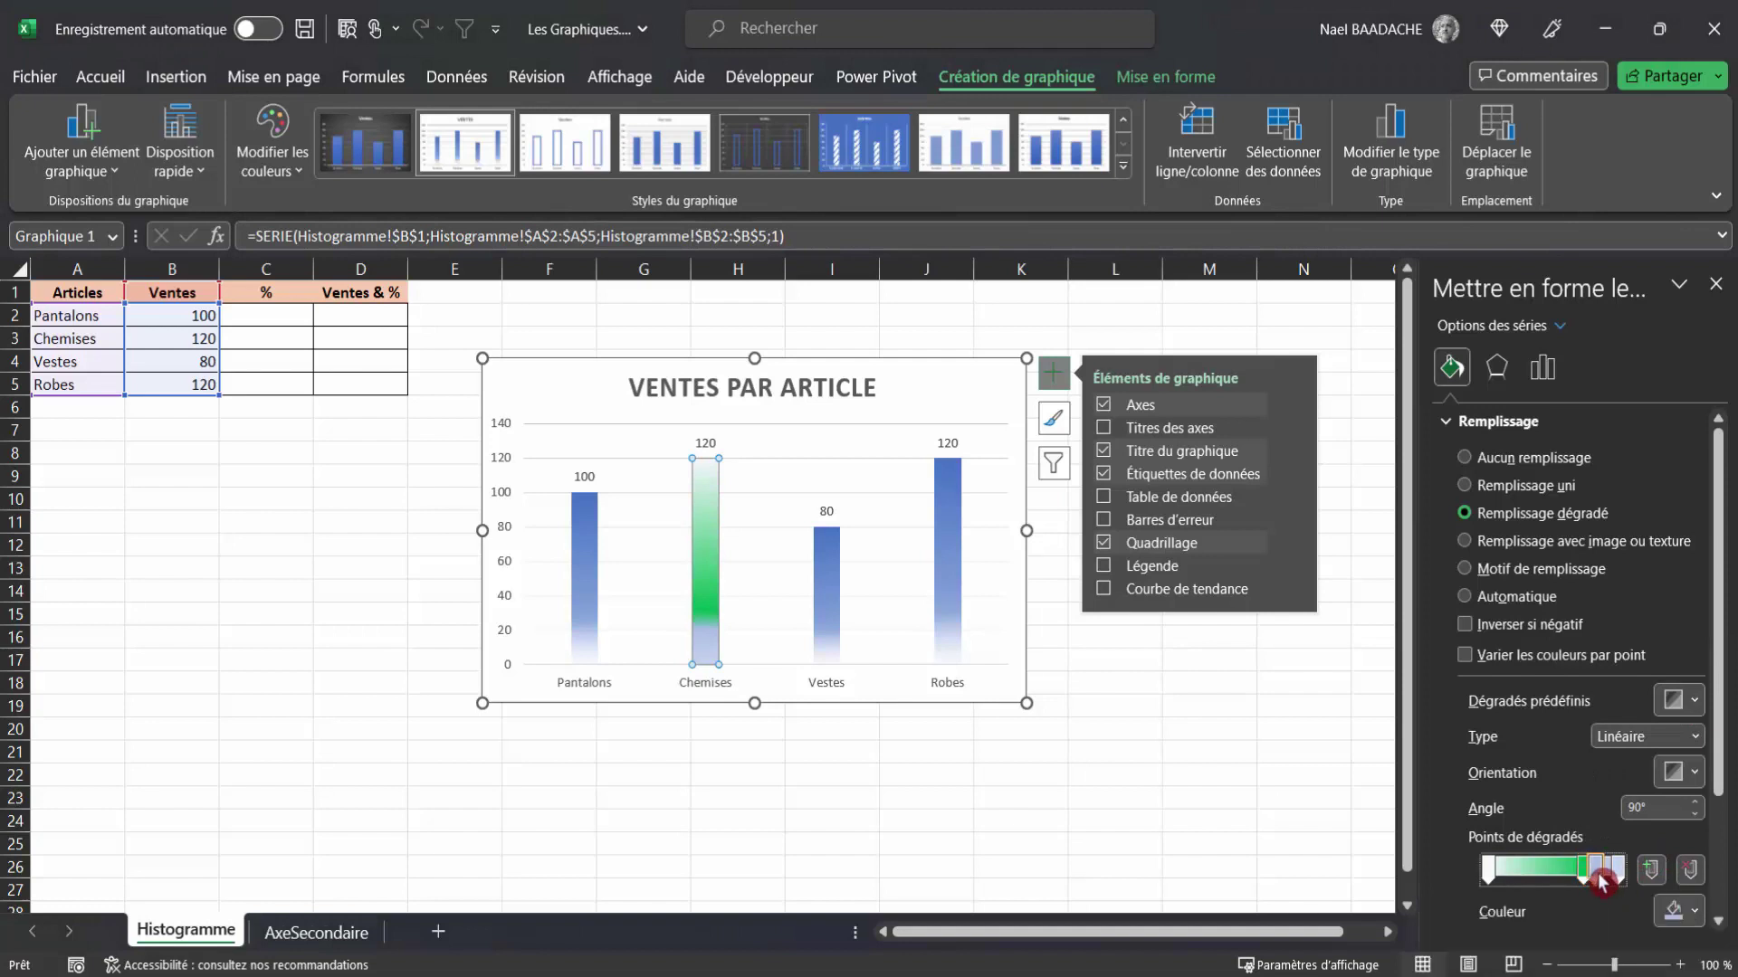
pyautogui.moveTo(1598, 872)
pyautogui.mouseDown()
pyautogui.moveTo(1618, 871)
pyautogui.moveTo(1616, 960)
pyautogui.mouseUp()
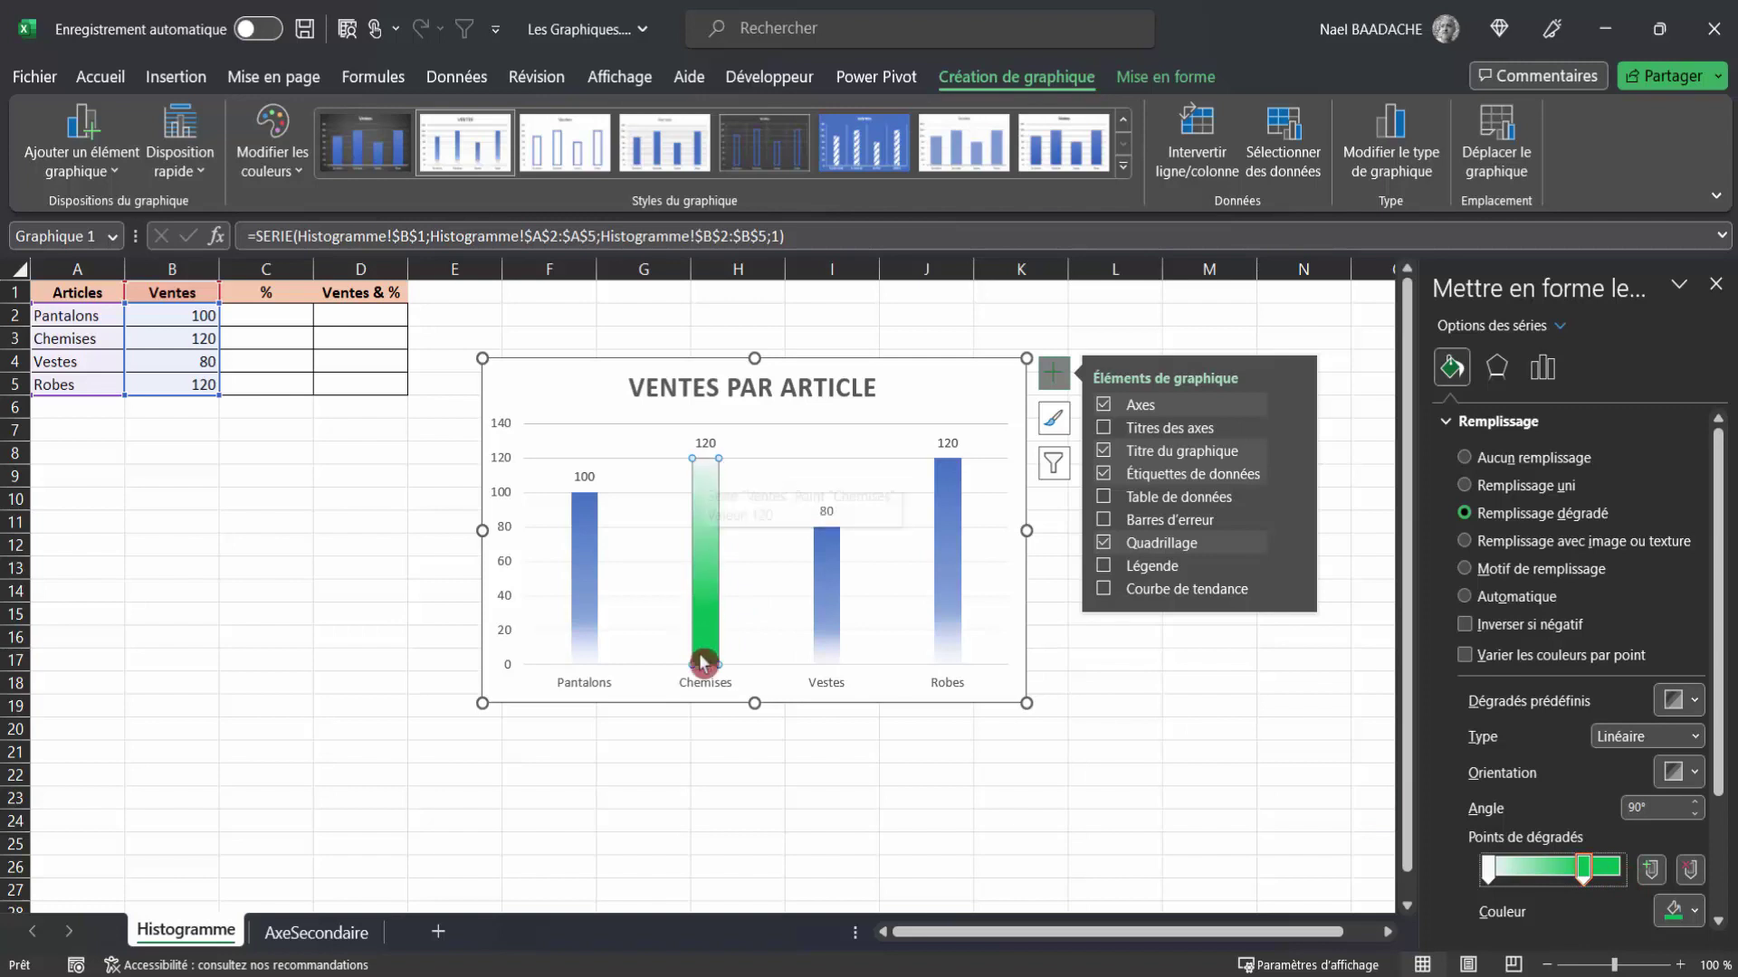
pyautogui.click(1489, 874)
pyautogui.click(1498, 869)
pyautogui.moveTo(1486, 874)
pyautogui.mouseDown()
pyautogui.moveTo(1609, 874)
pyautogui.moveTo(1552, 870)
pyautogui.mouseUp()
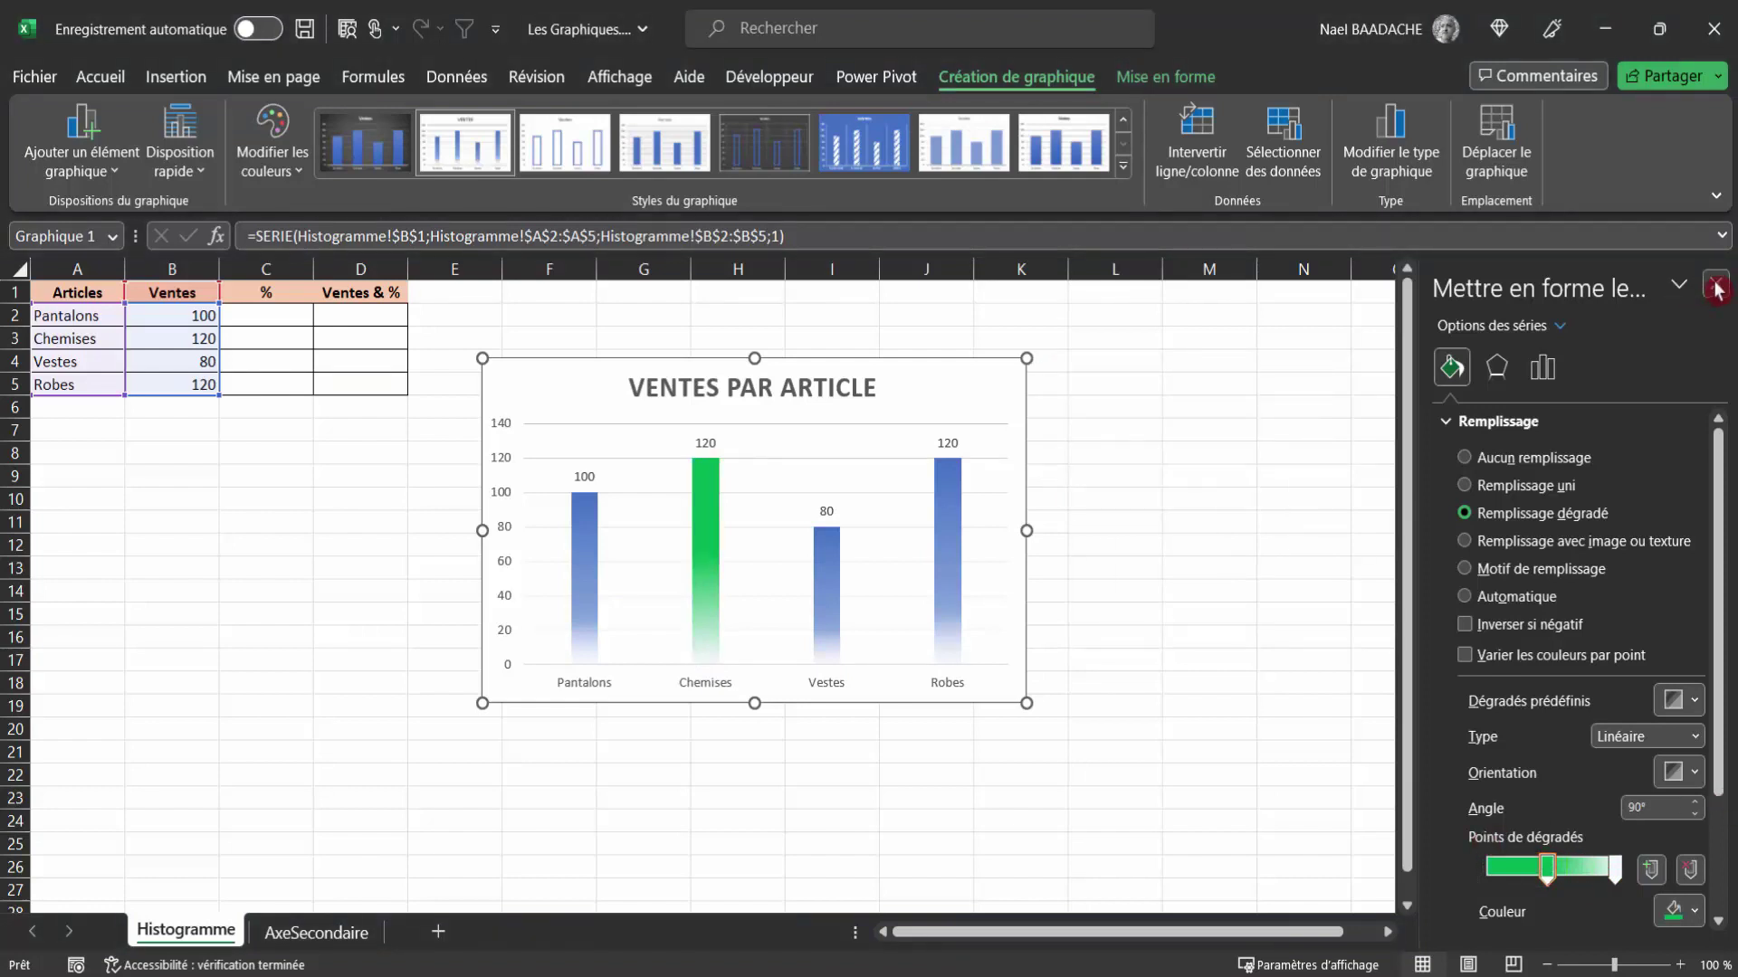
# Enter =SOMME(B2:B5) in B6 to total the Ventes column (420).
pyautogui.click(208, 572)
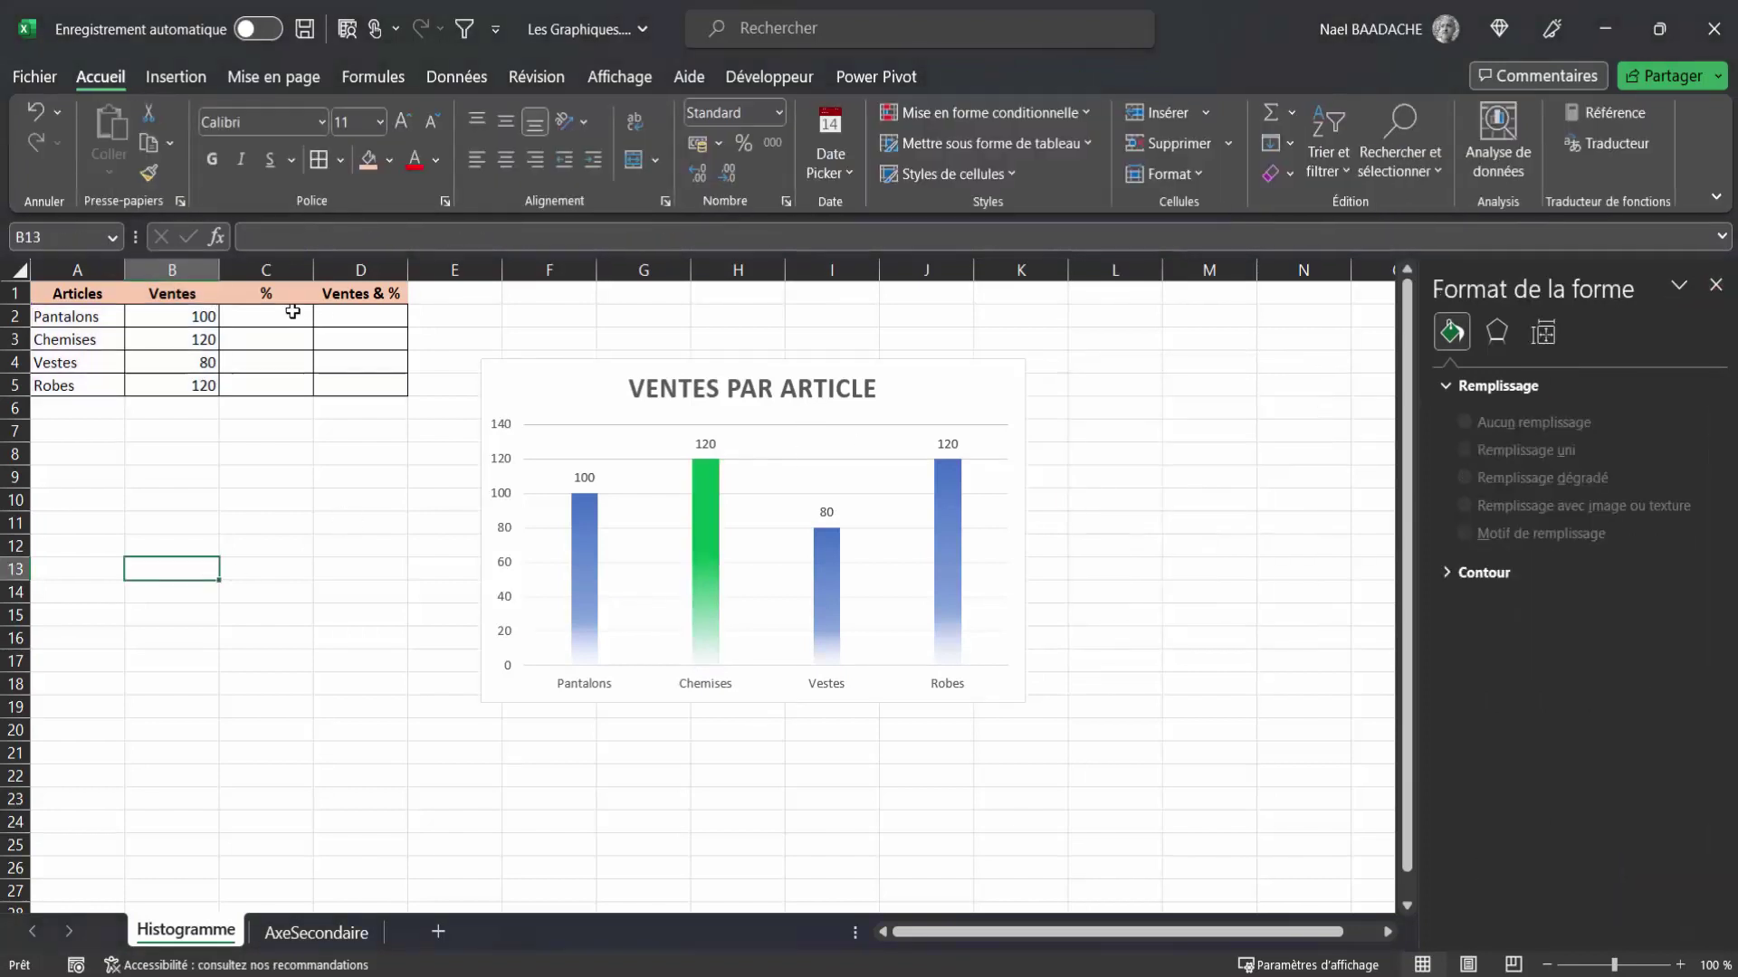
pyautogui.click(183, 411)
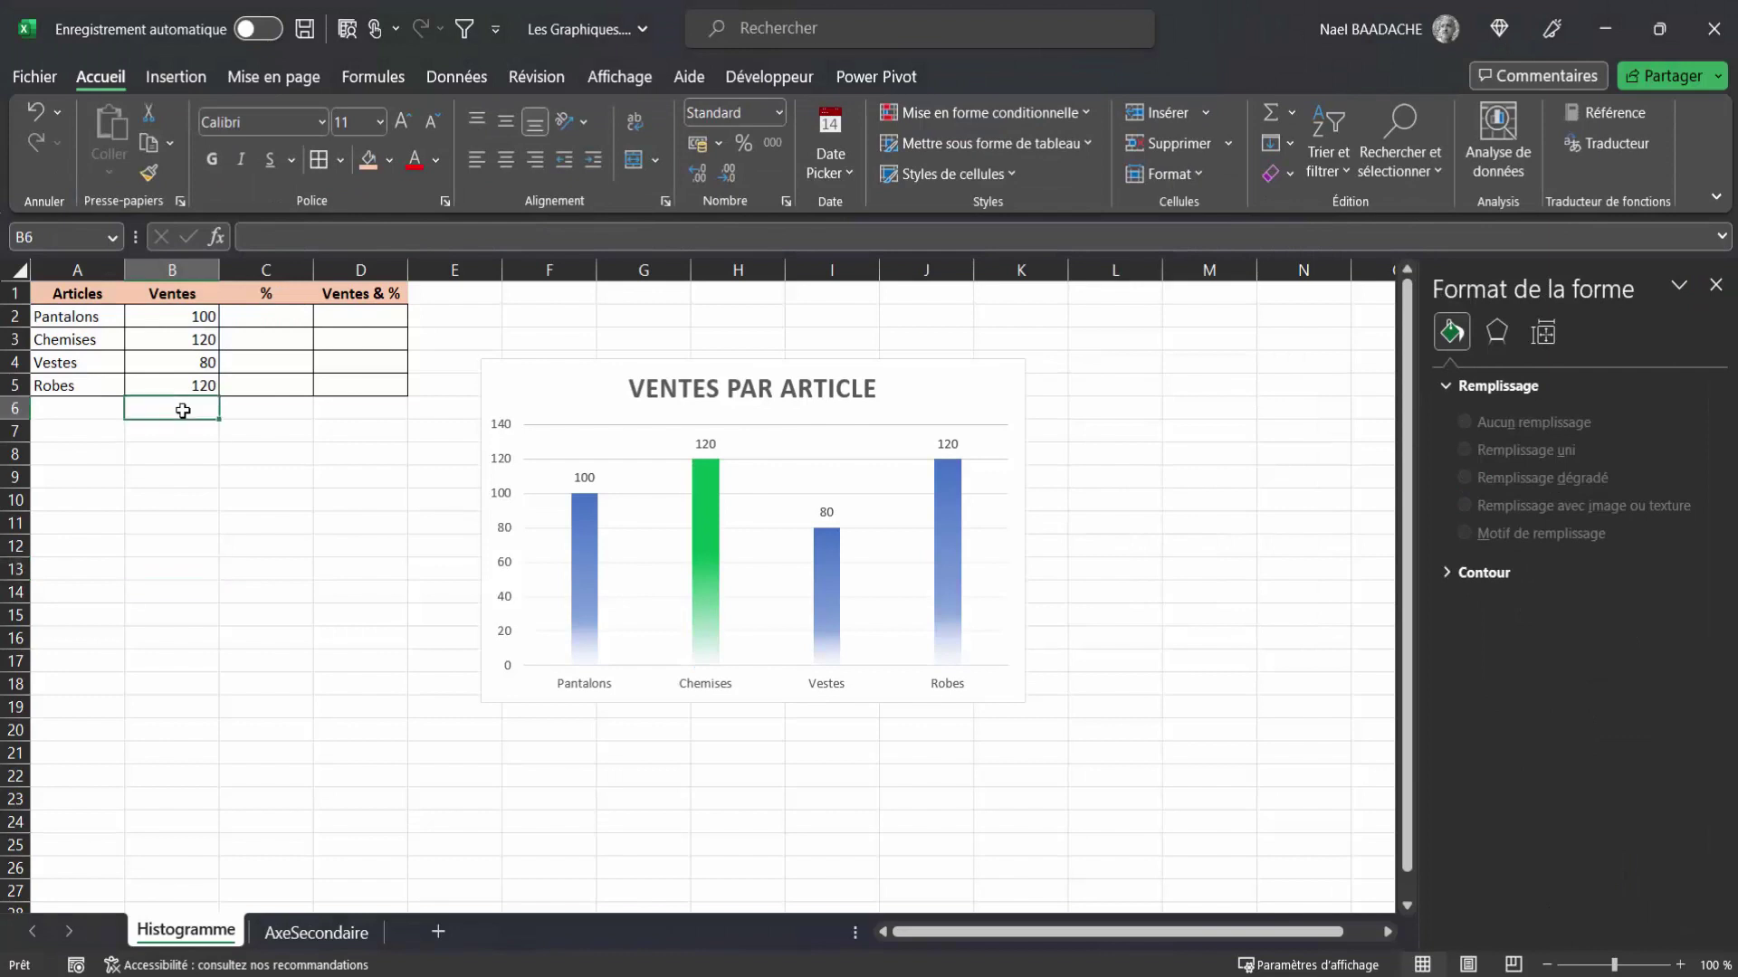
pyautogui.write('=s')
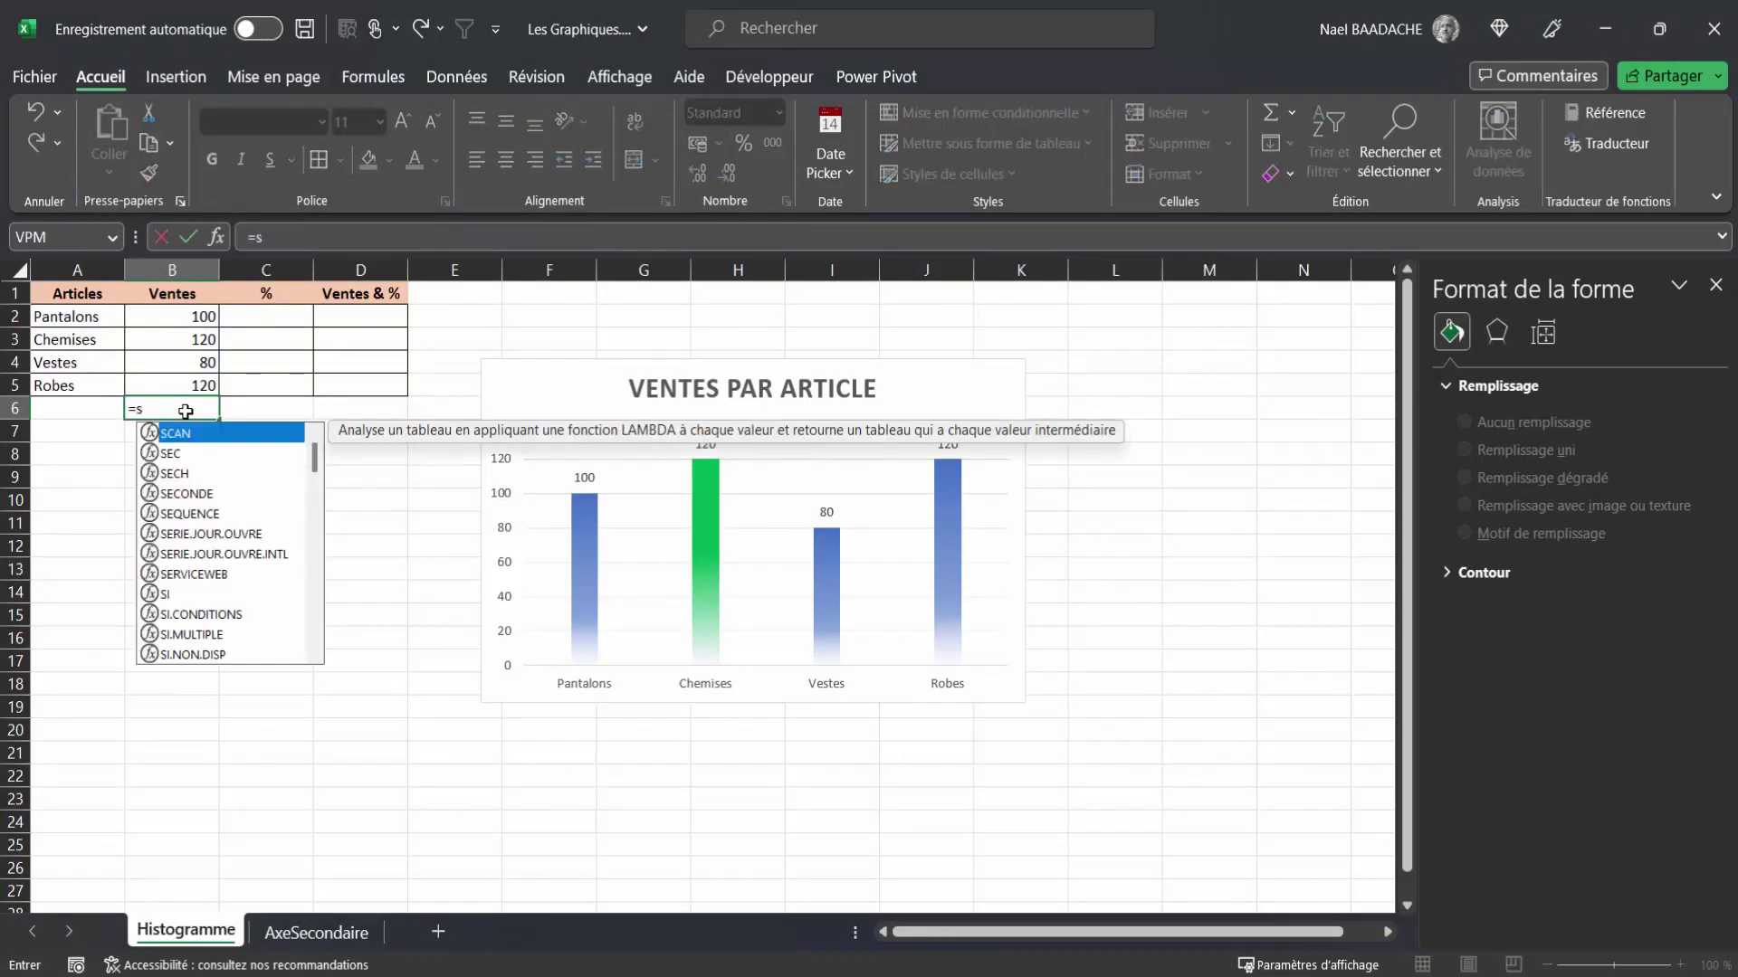
pyautogui.write('omme(')
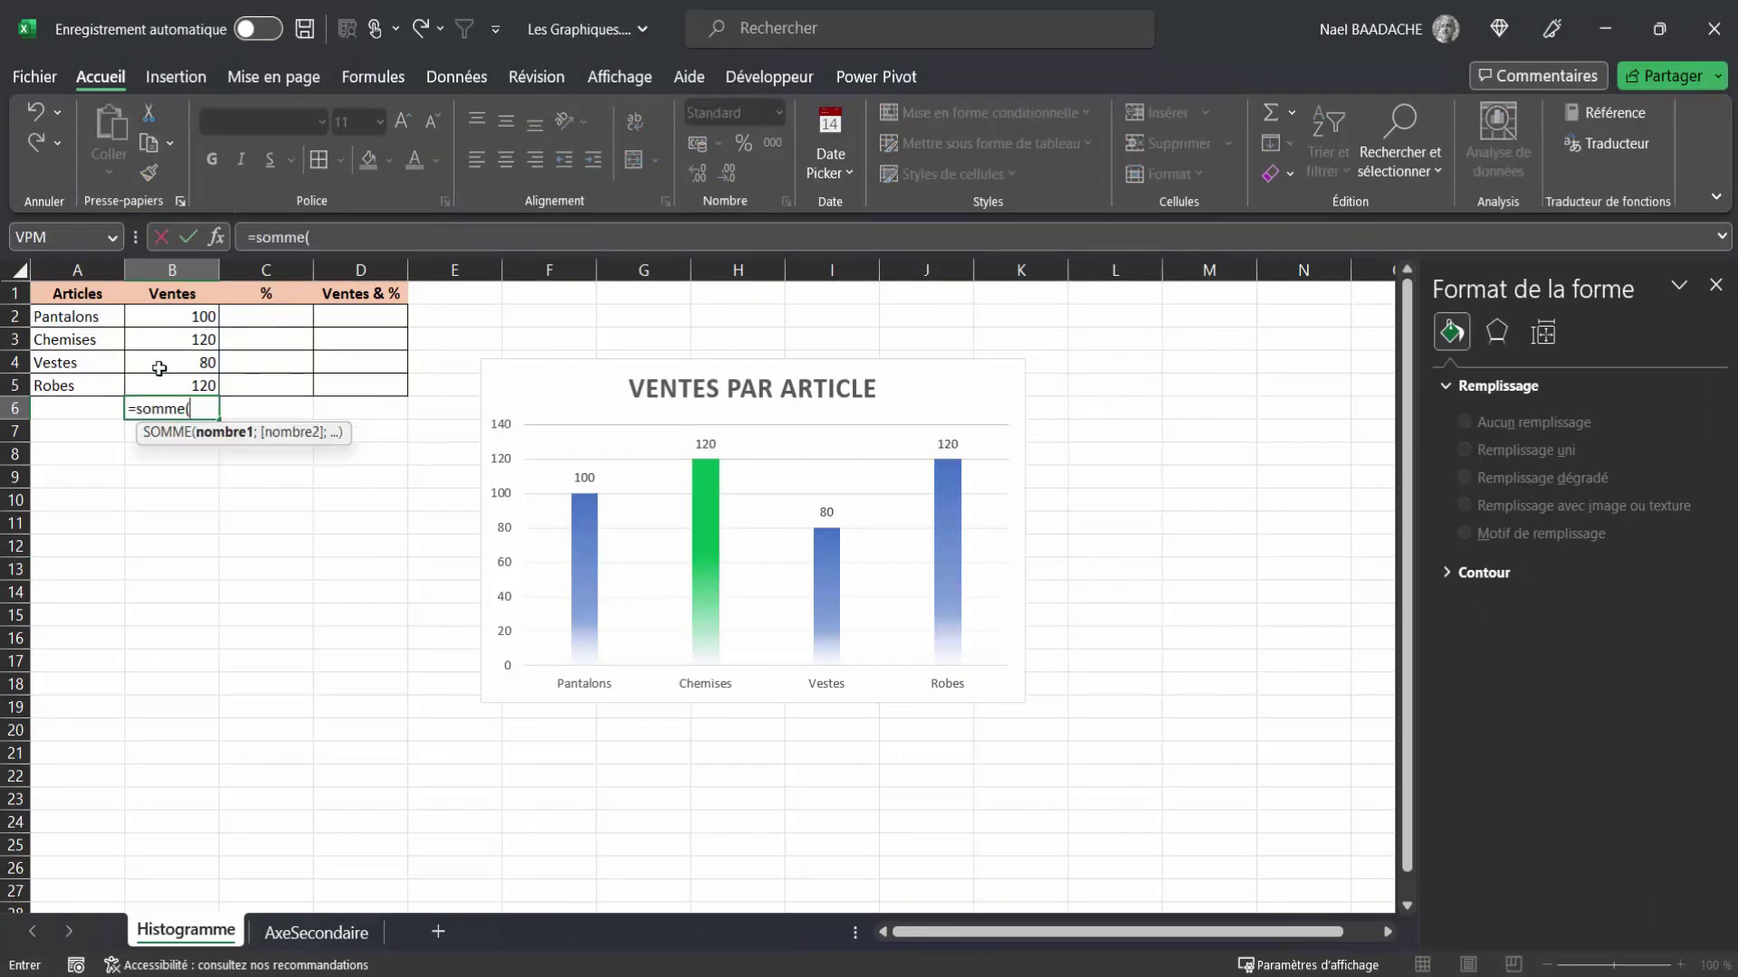
pyautogui.moveTo(163, 317); pyautogui.dragTo(151, 382)
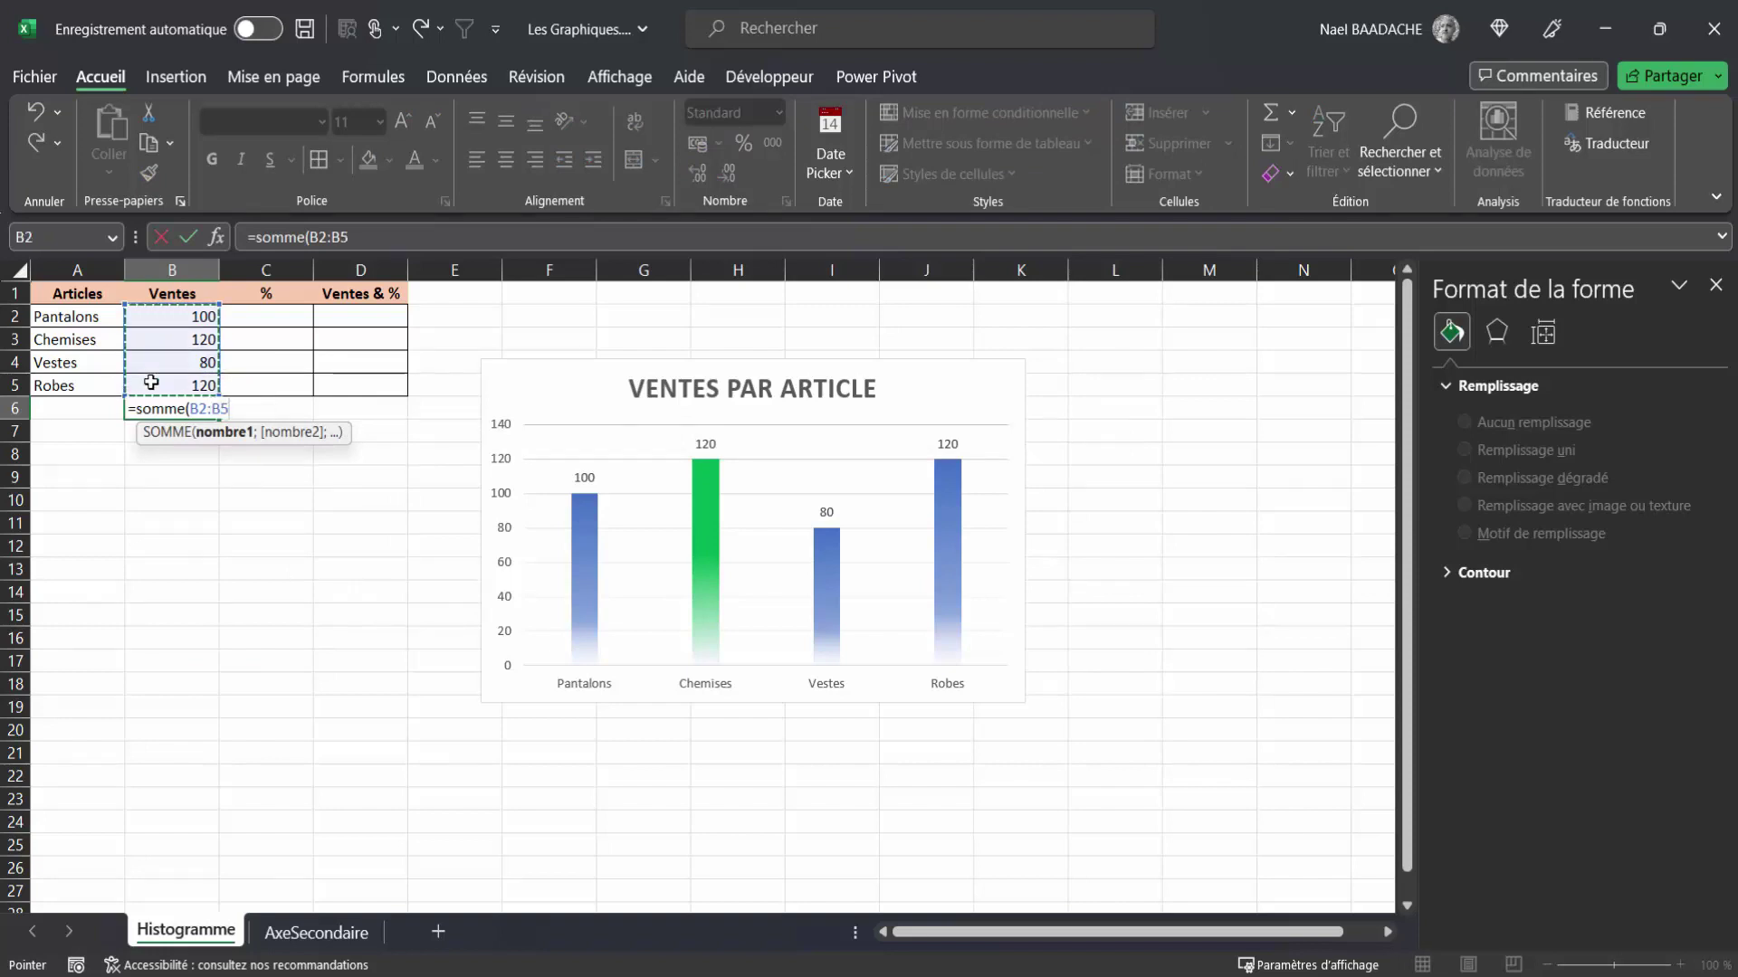
pyautogui.press('Return')
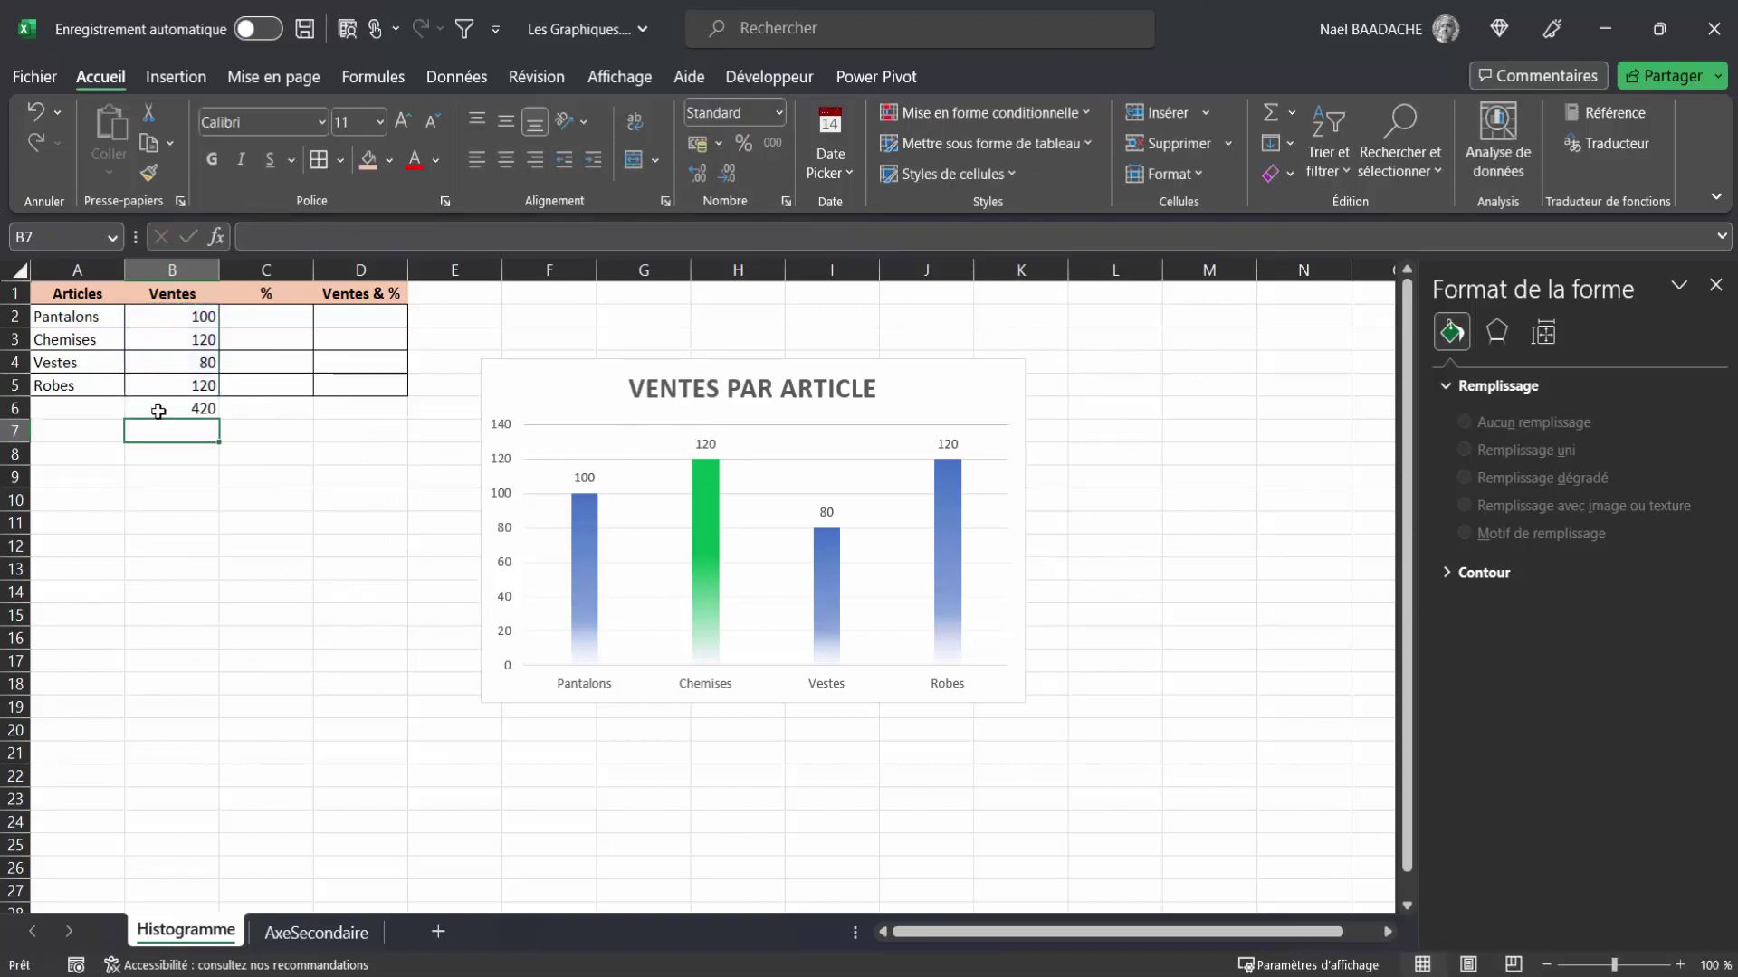
pyautogui.click(158, 411)
pyautogui.click(266, 315)
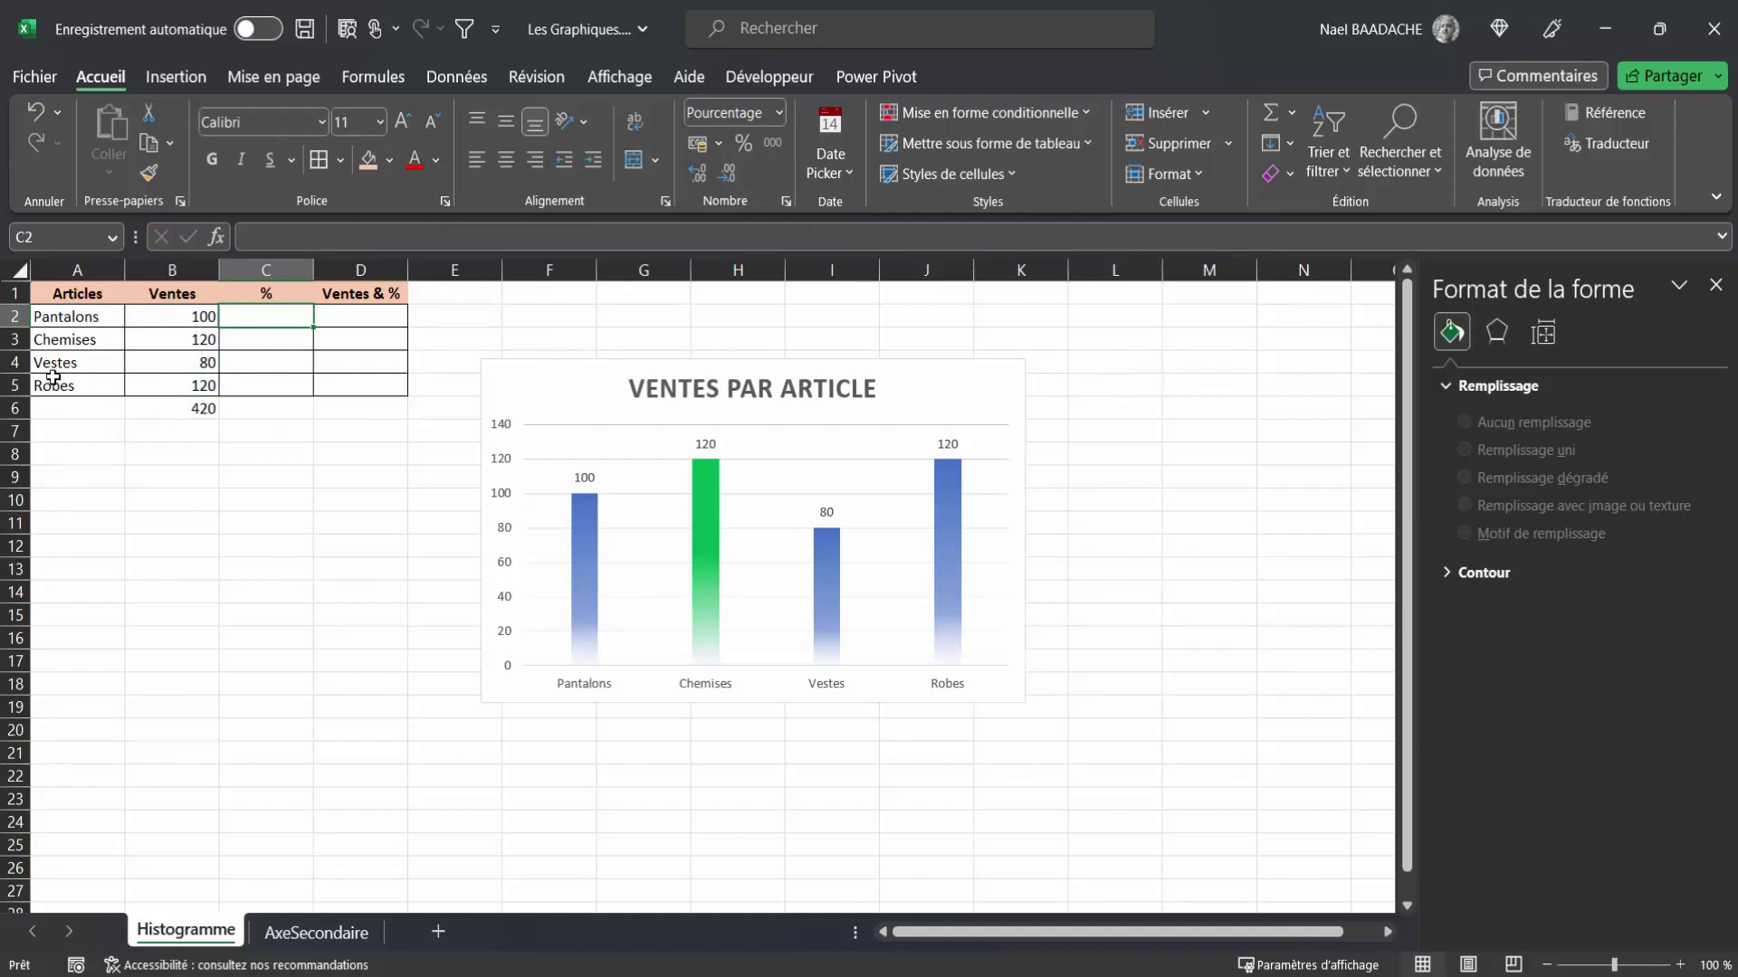
# Enter =B2/$B$6 in C2 for the Pantalons share of total sales.
pyautogui.click(195, 412)
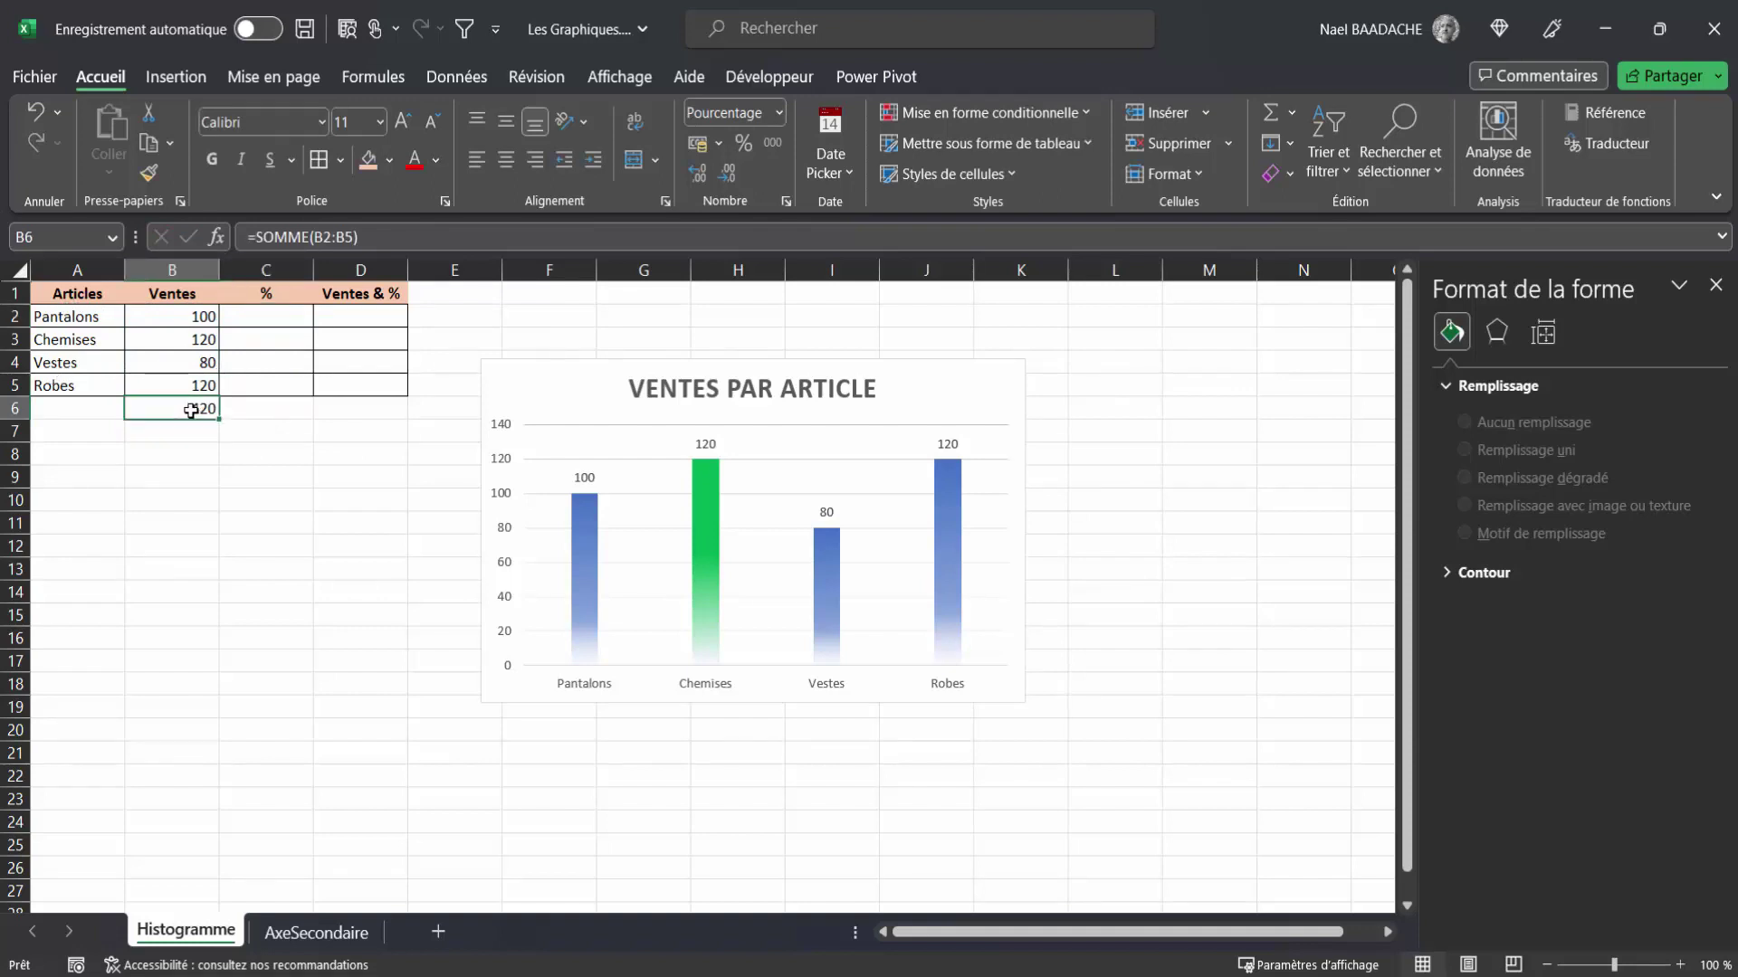
pyautogui.click(274, 314)
pyautogui.write('=')
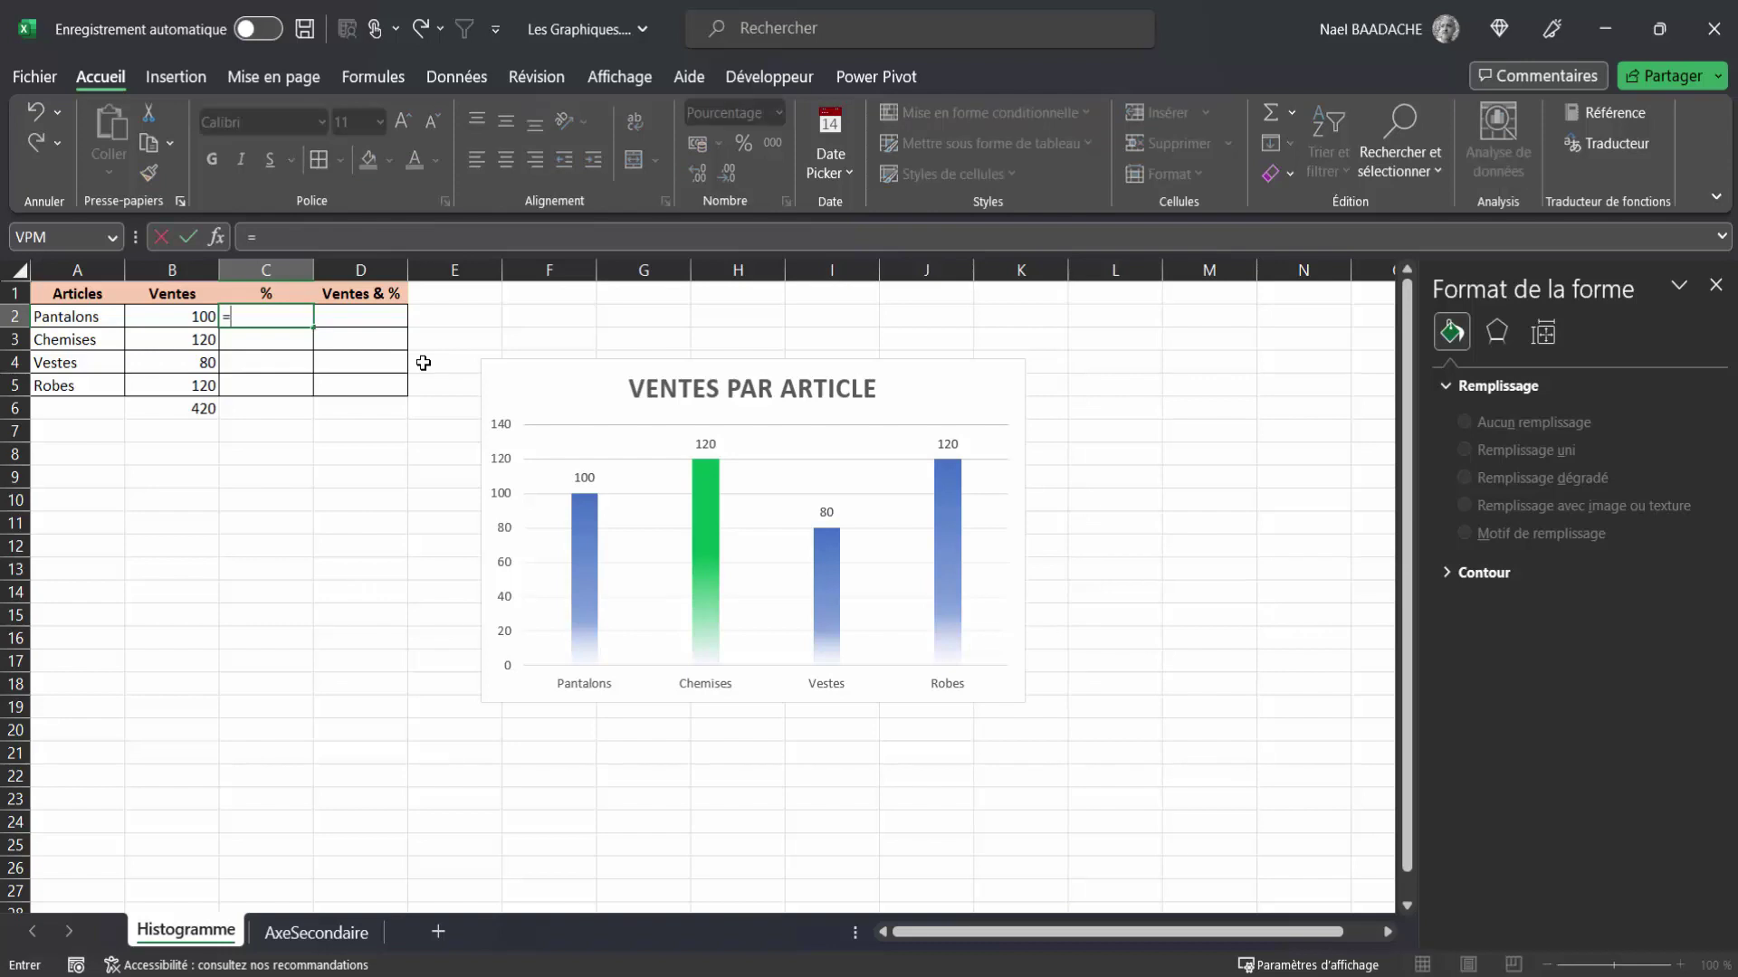
pyautogui.click(193, 318)
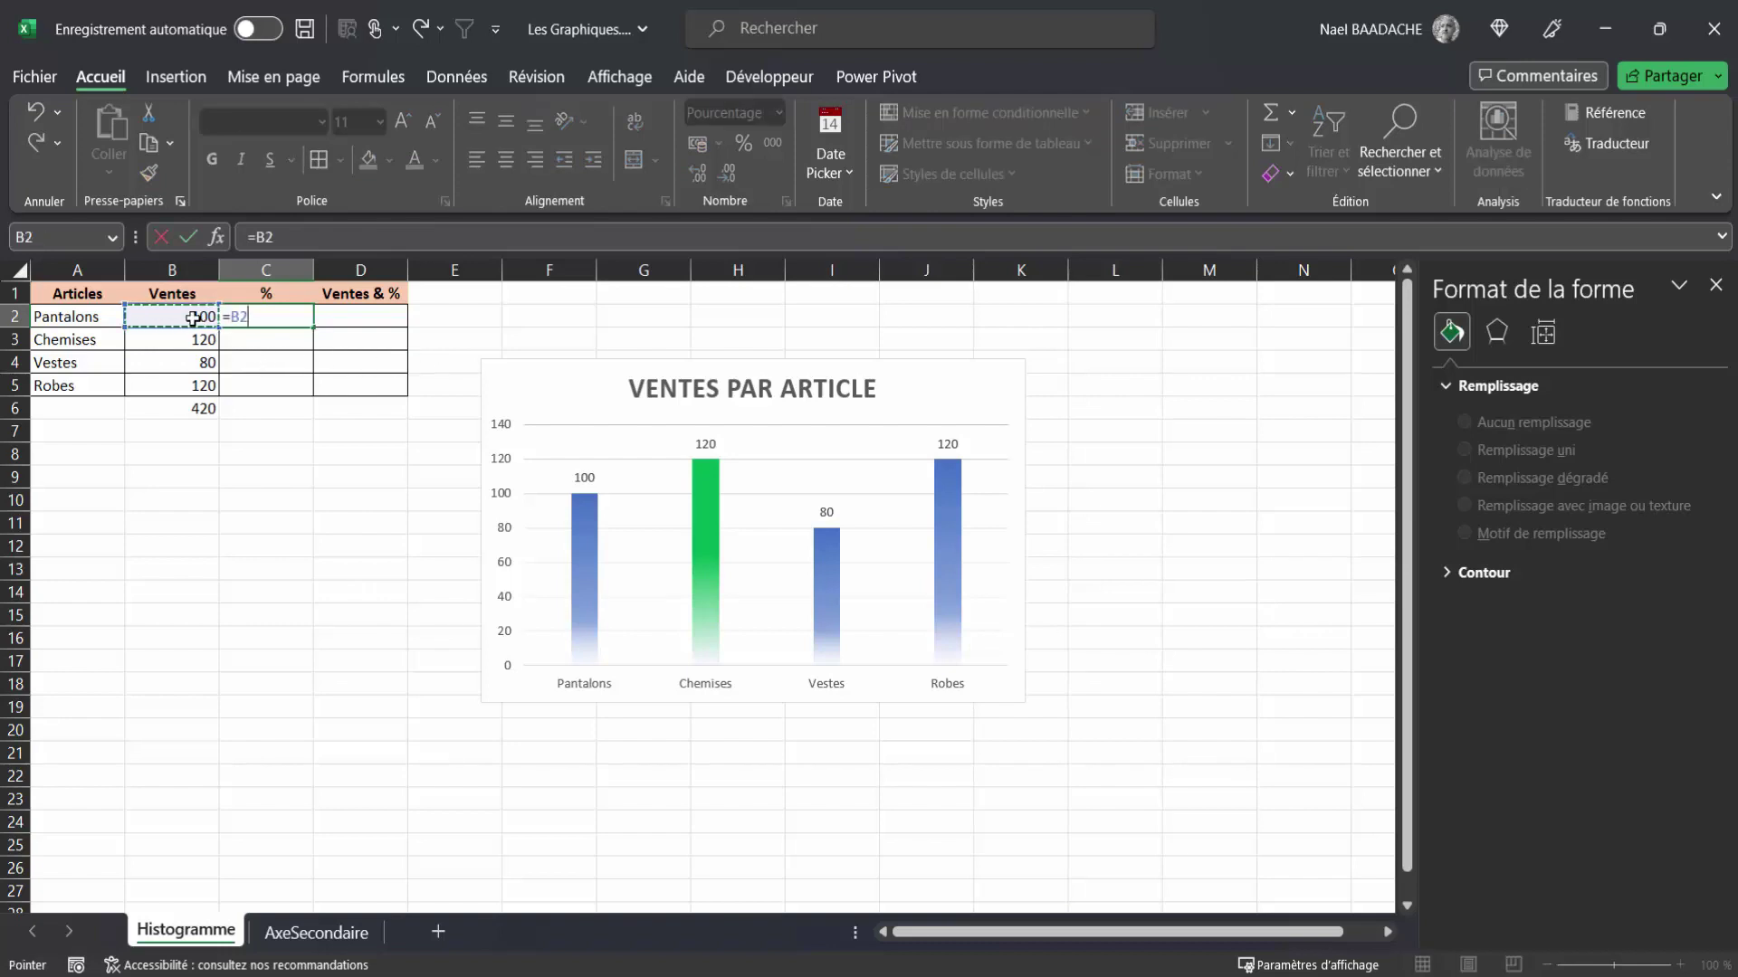
pyautogui.write('/')
pyautogui.click(180, 406)
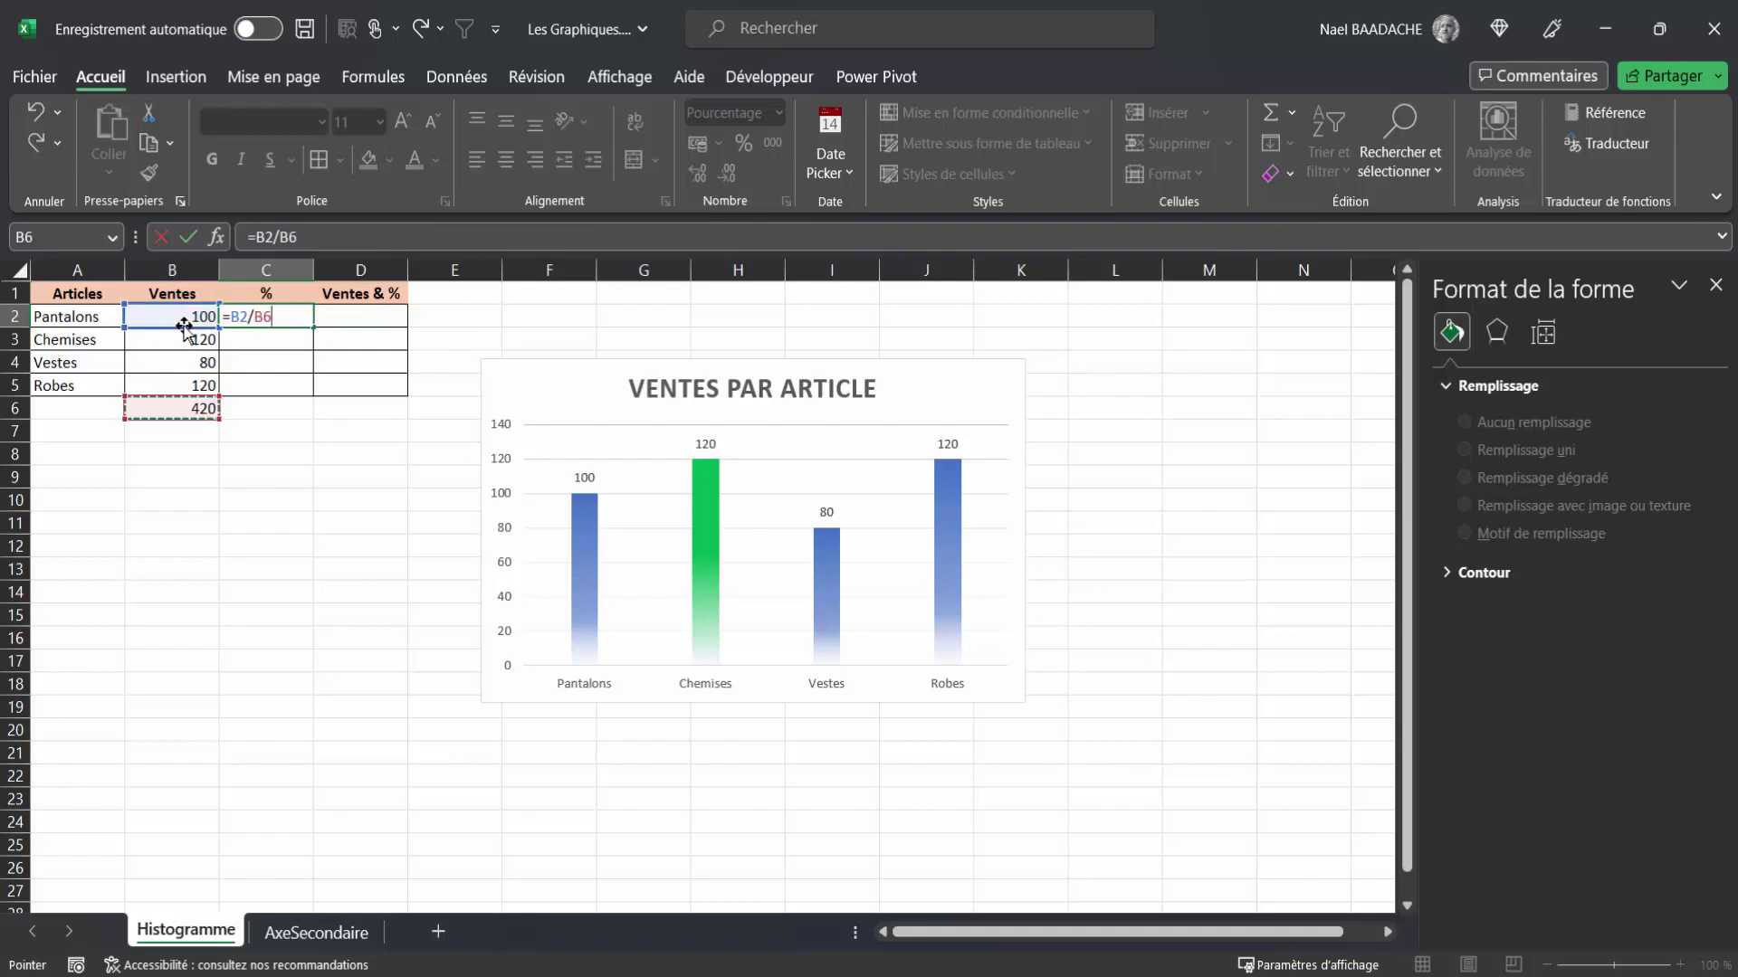
pyautogui.press('F4')
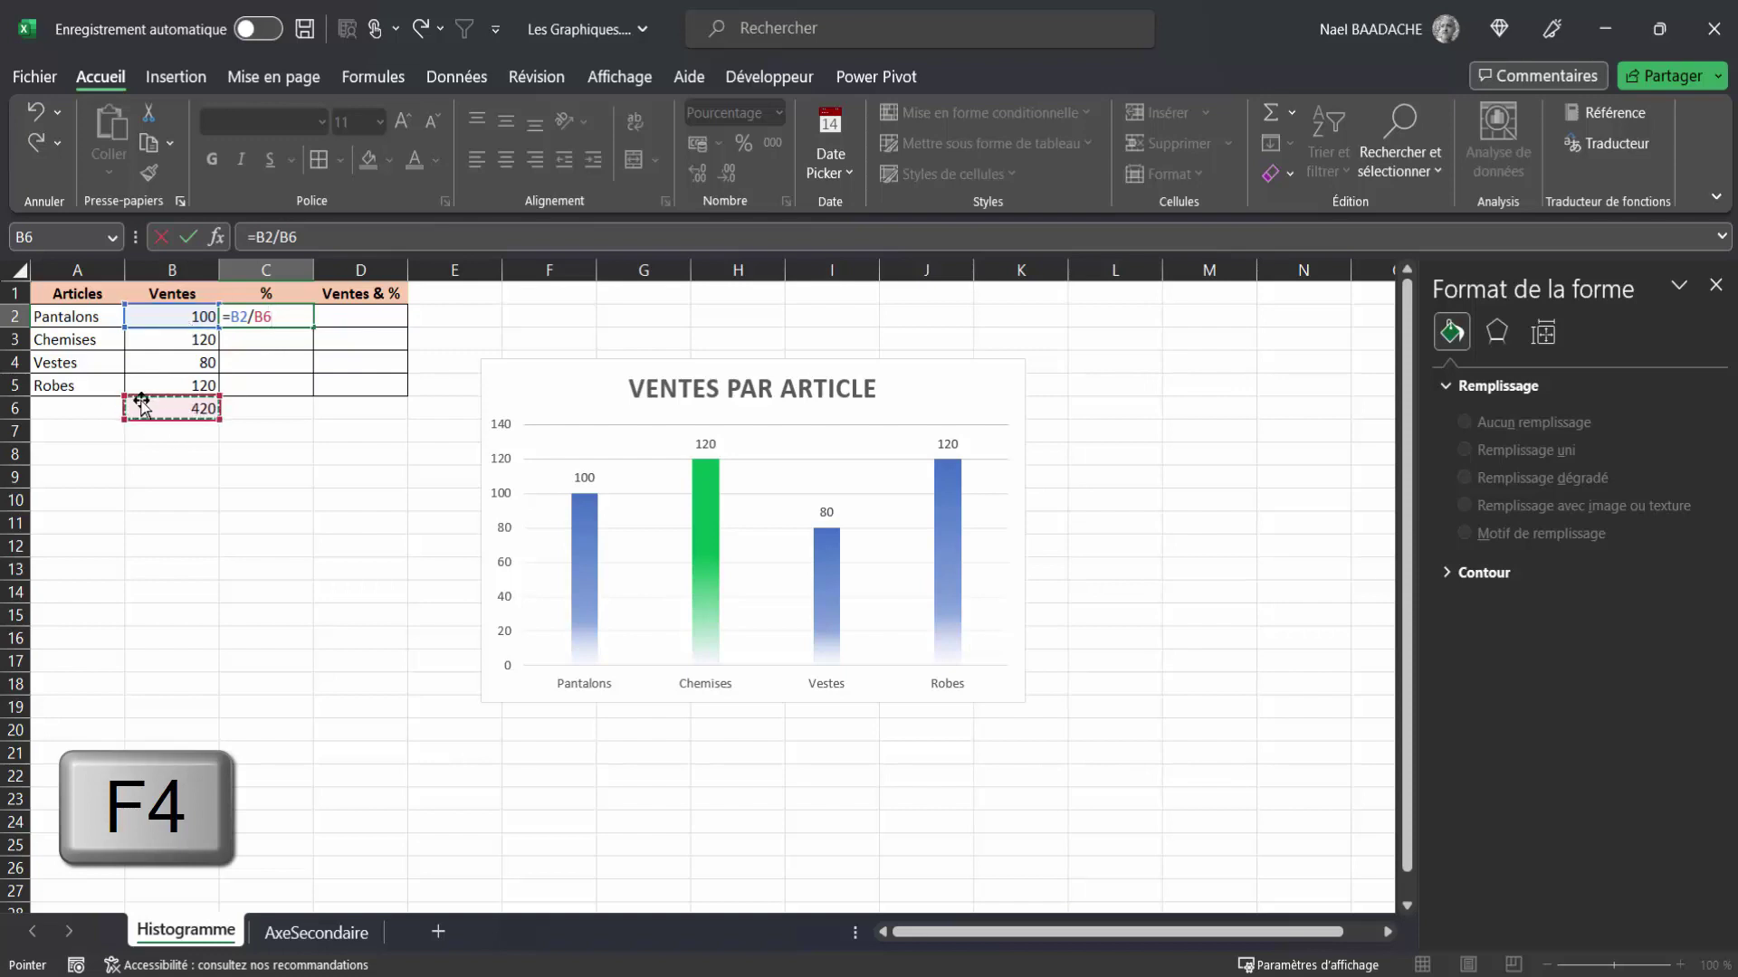
pyautogui.press('F4')
pyautogui.press('Return')
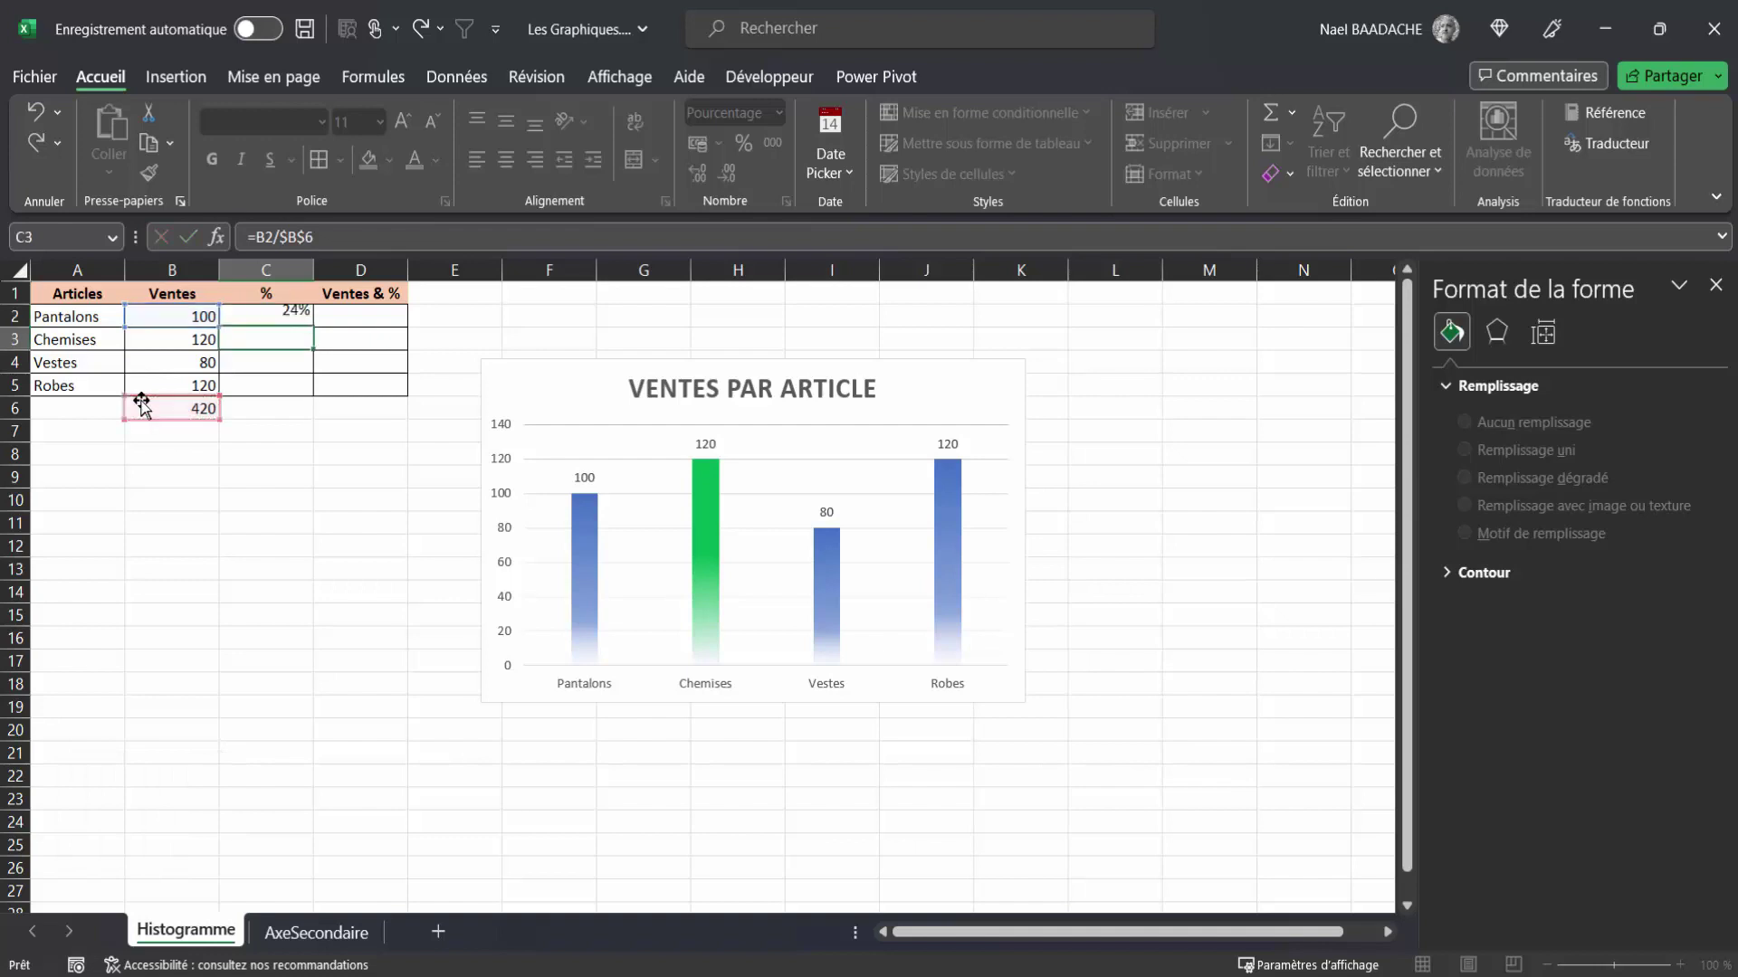
# Fill the percentage formula down to C5, giving 24%, 29%, 19% and 29%.
pyautogui.click(284, 316)
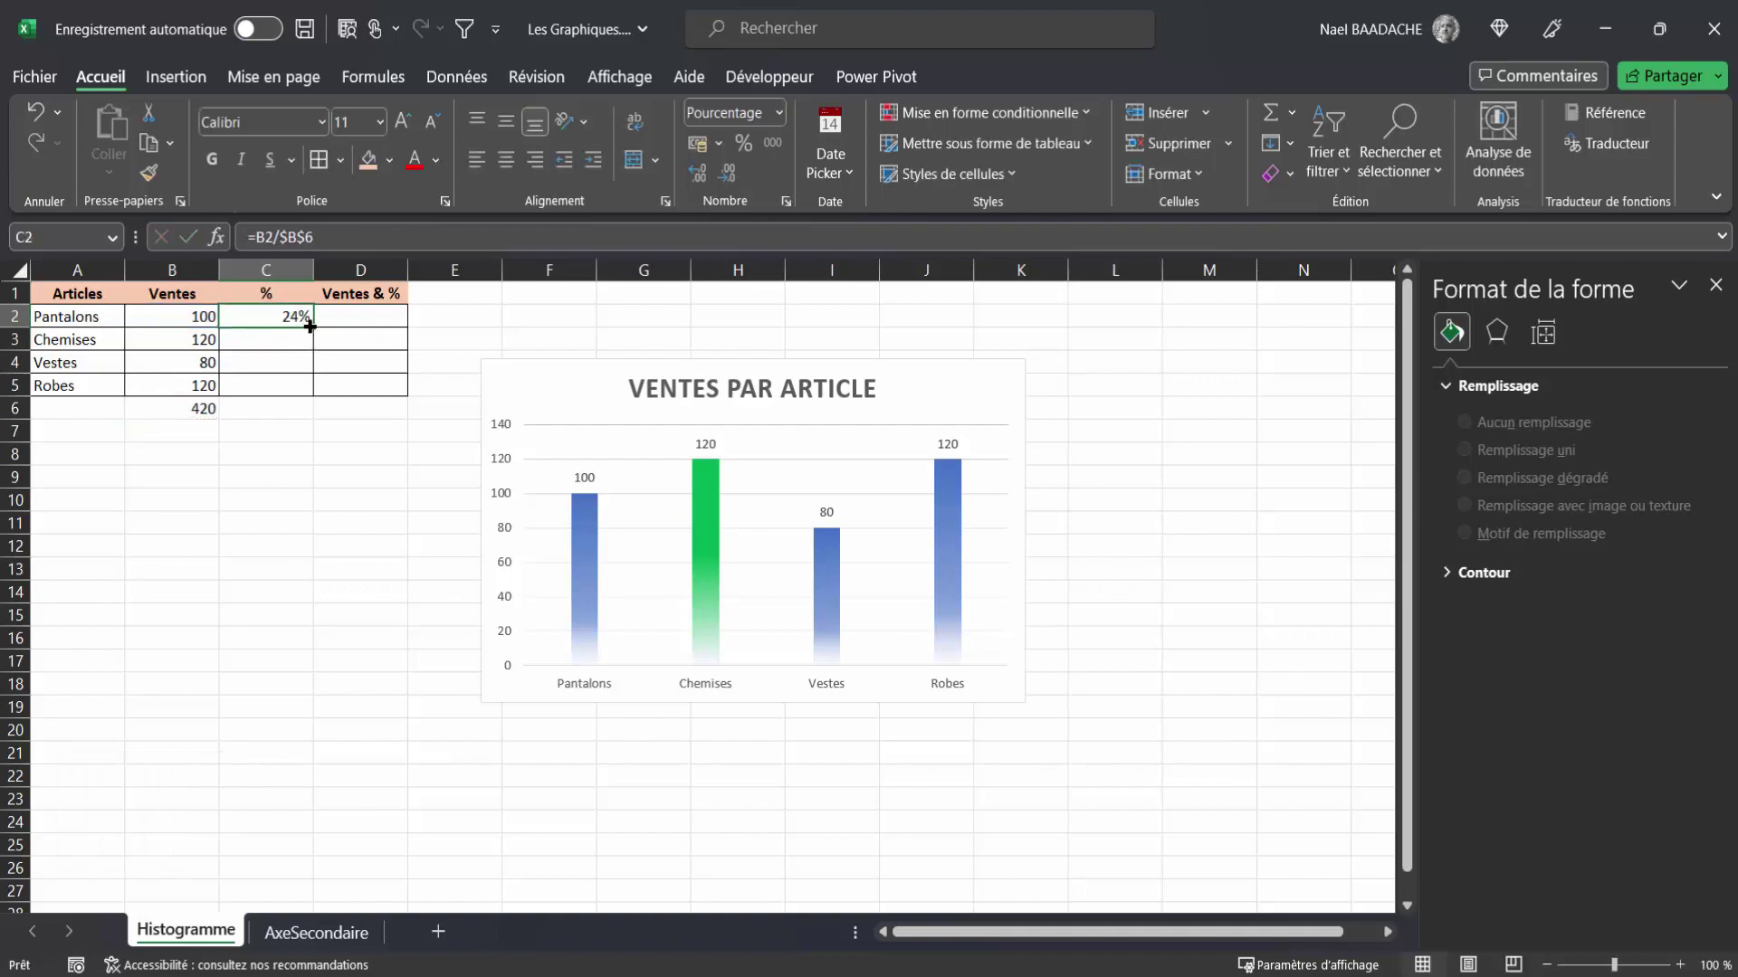
pyautogui.moveTo(311, 326); pyautogui.dragTo(301, 391)
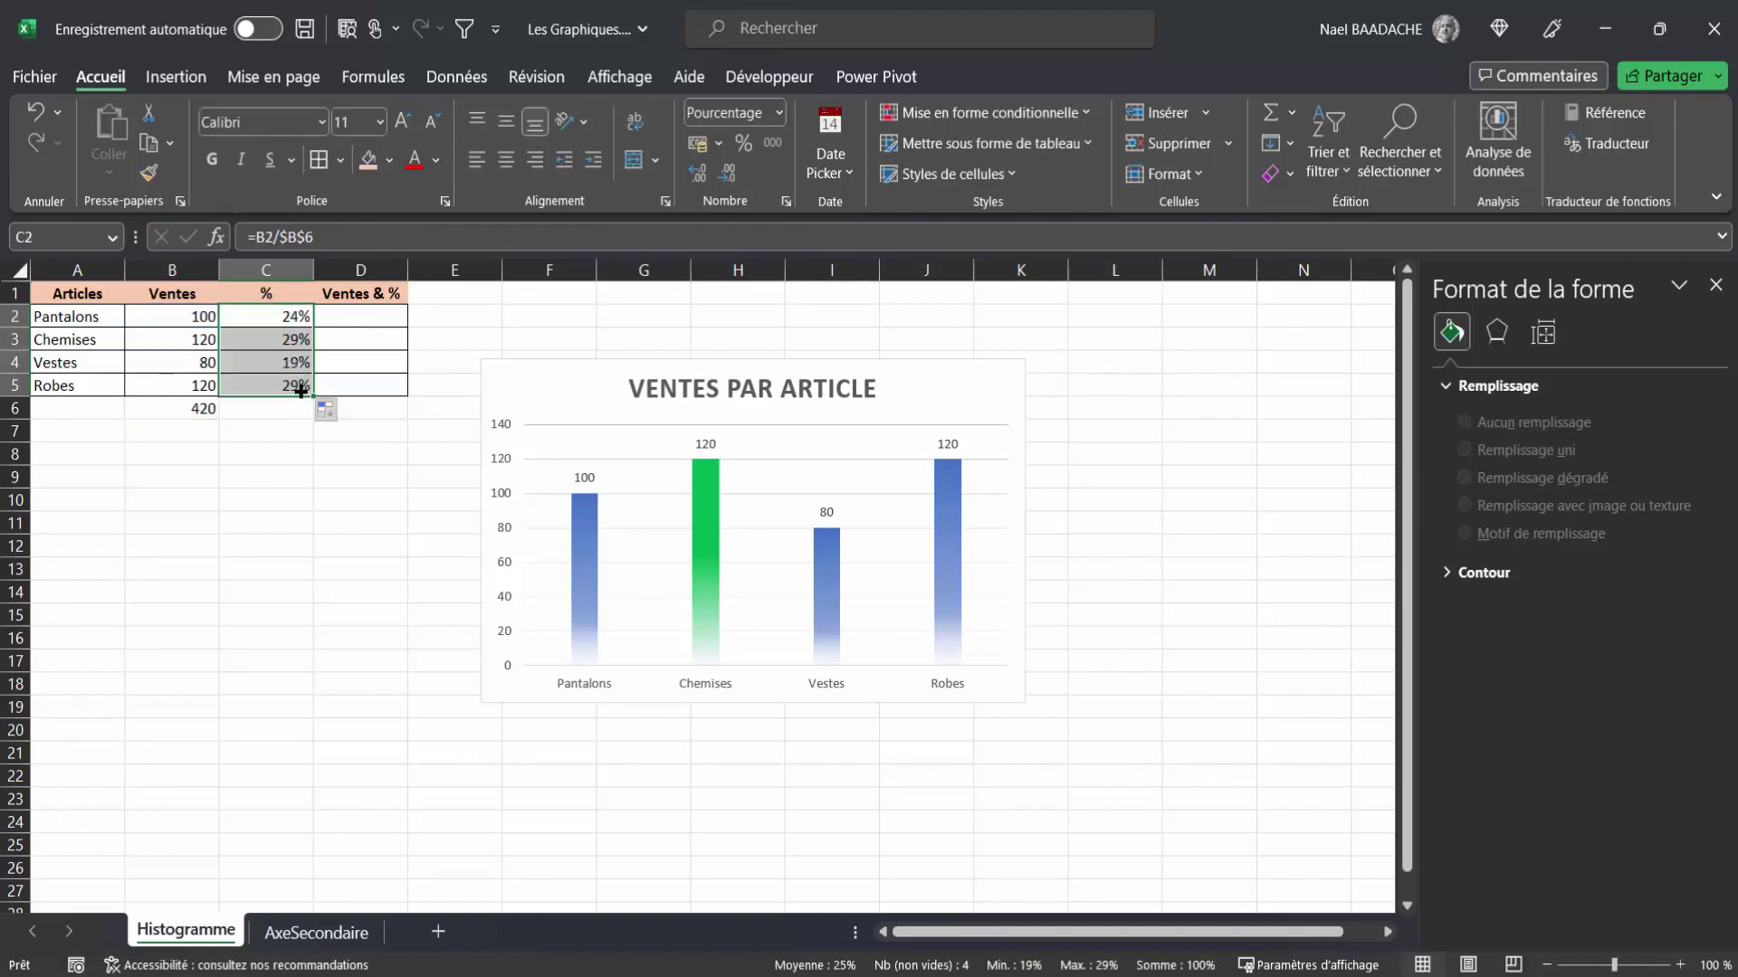
pyautogui.click(328, 509)
pyautogui.moveTo(584, 478)
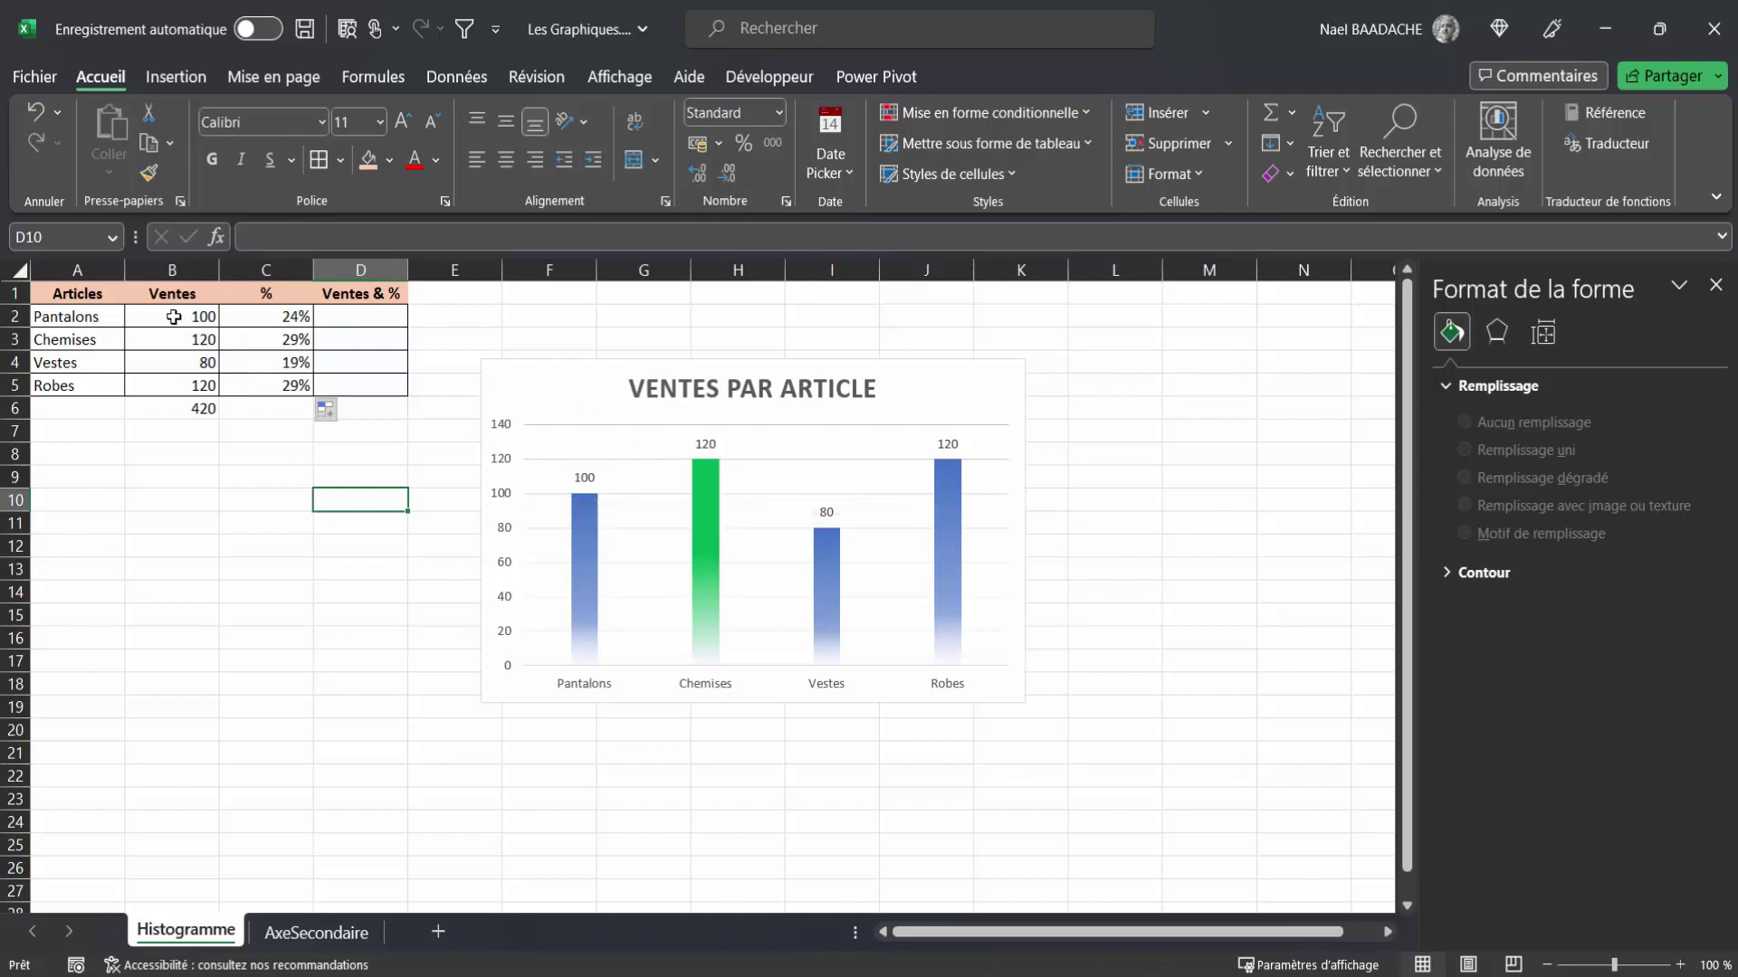
pyautogui.moveTo(174, 317)
pyautogui.mouseDown()
pyautogui.moveTo(181, 342)
pyautogui.moveTo(276, 362)
pyautogui.mouseUp()
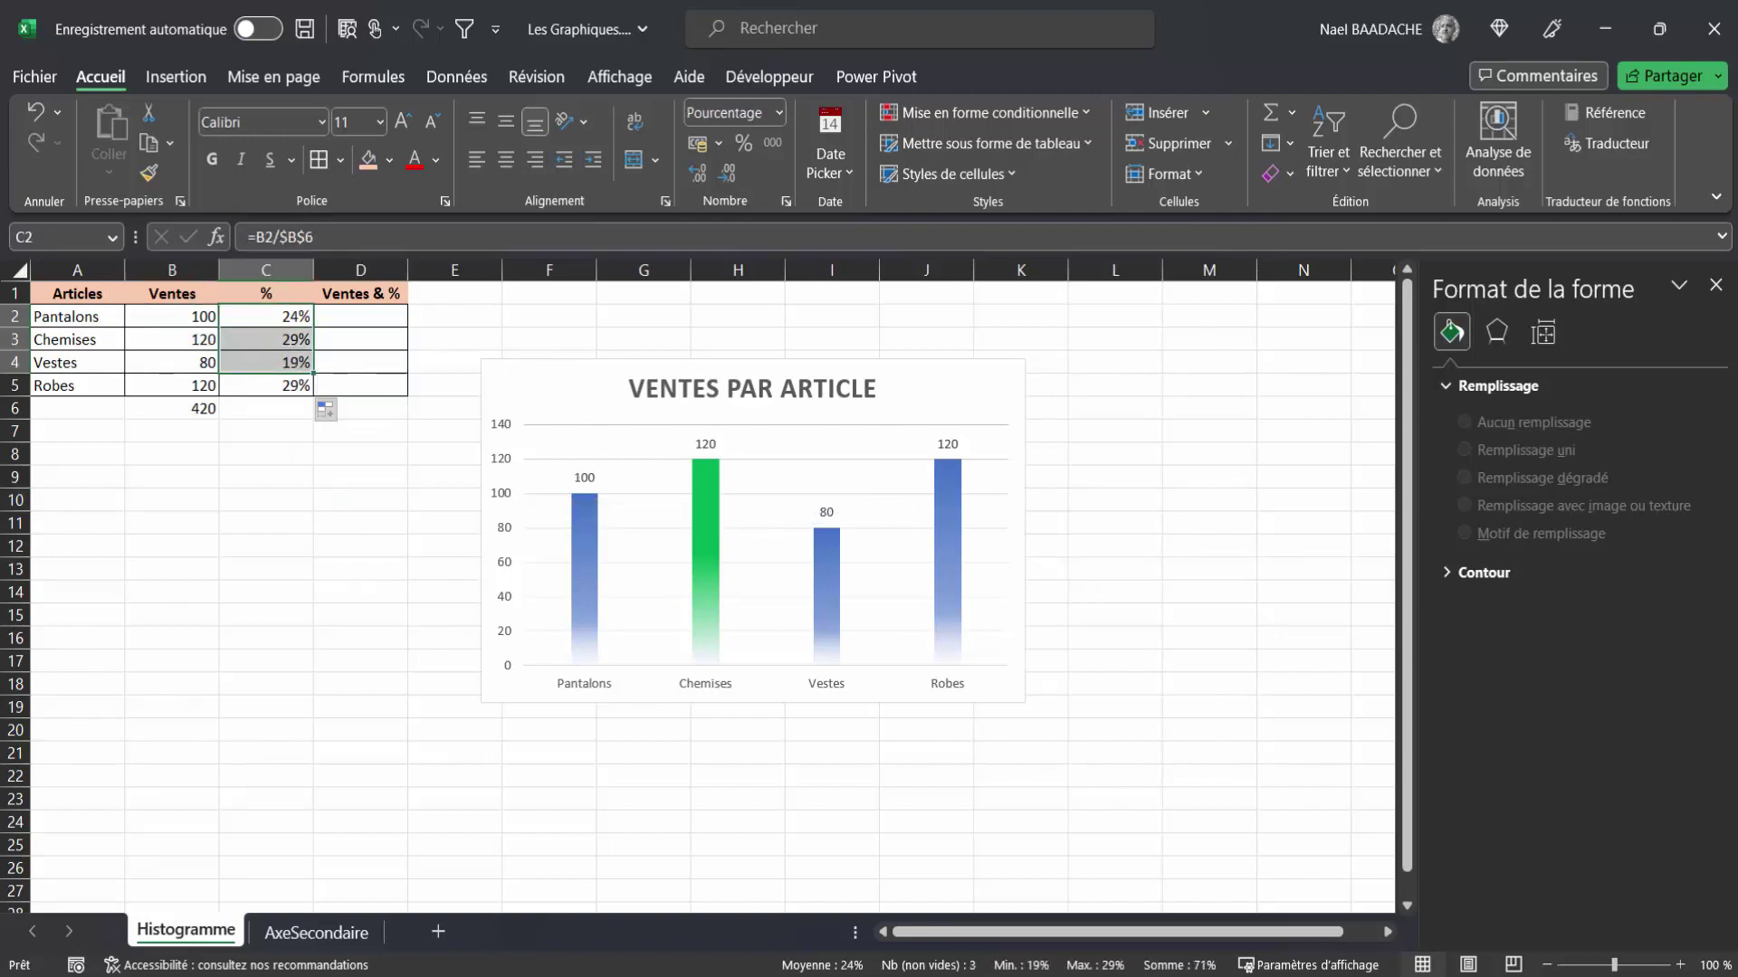
# Open the chart's data source and edit the Ventes series.
pyautogui.click(905, 362)
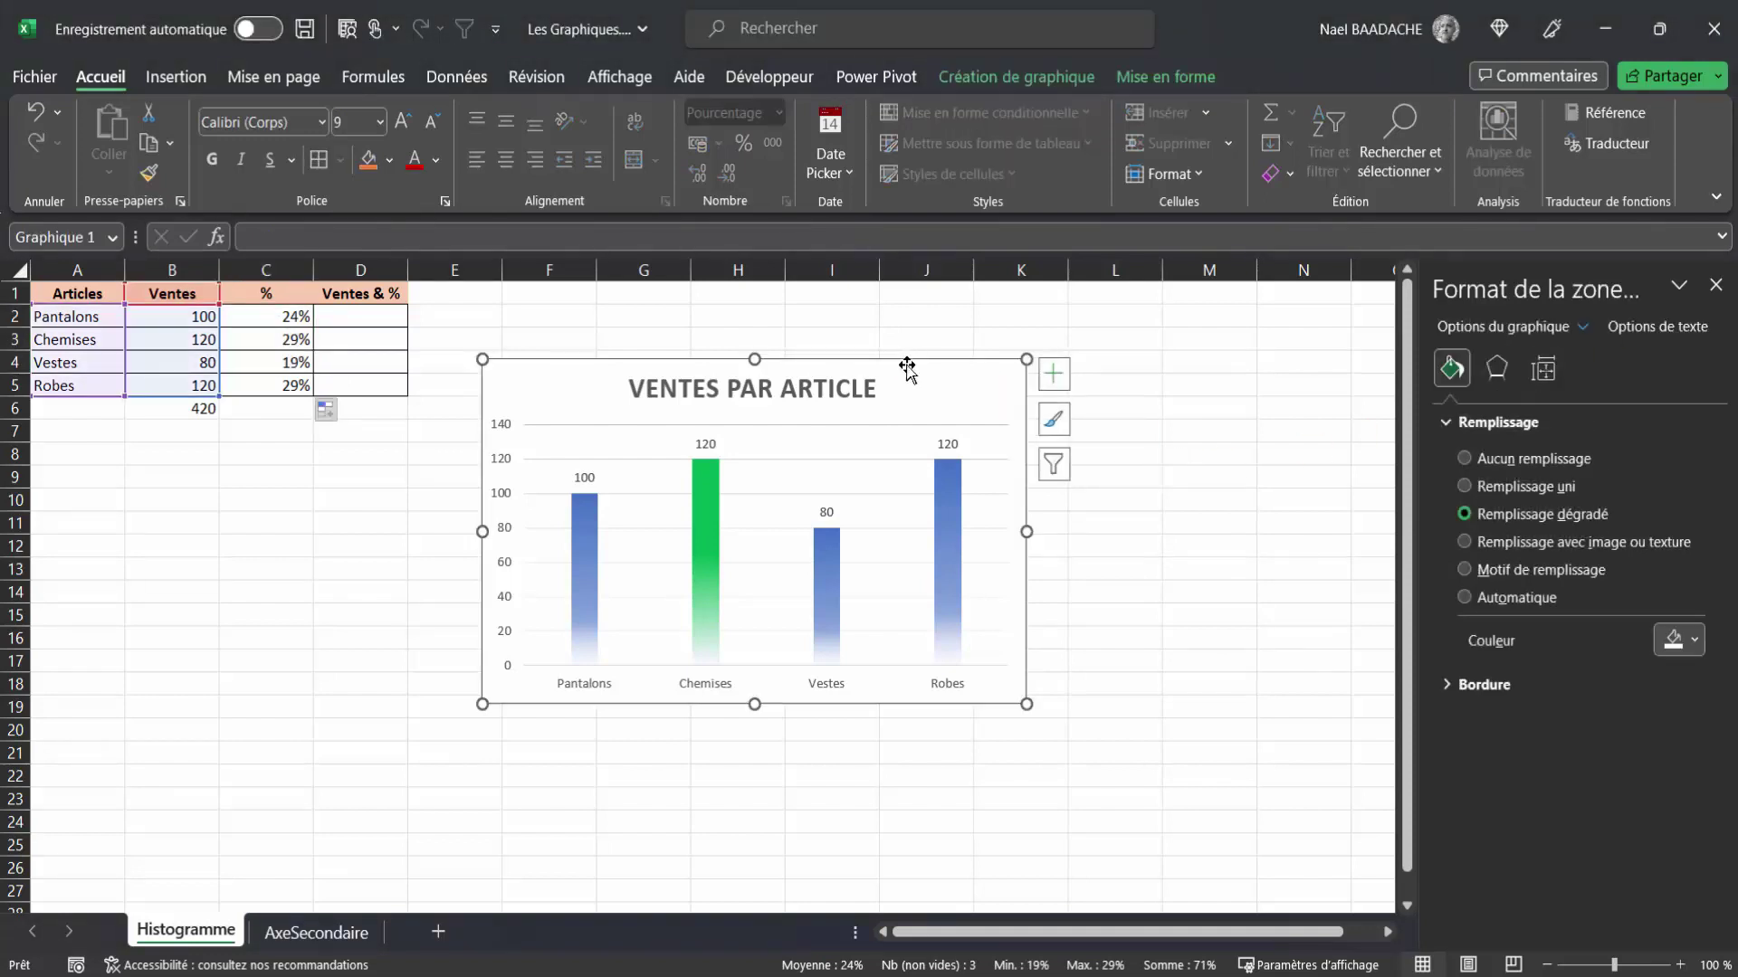
pyautogui.click(1000, 75)
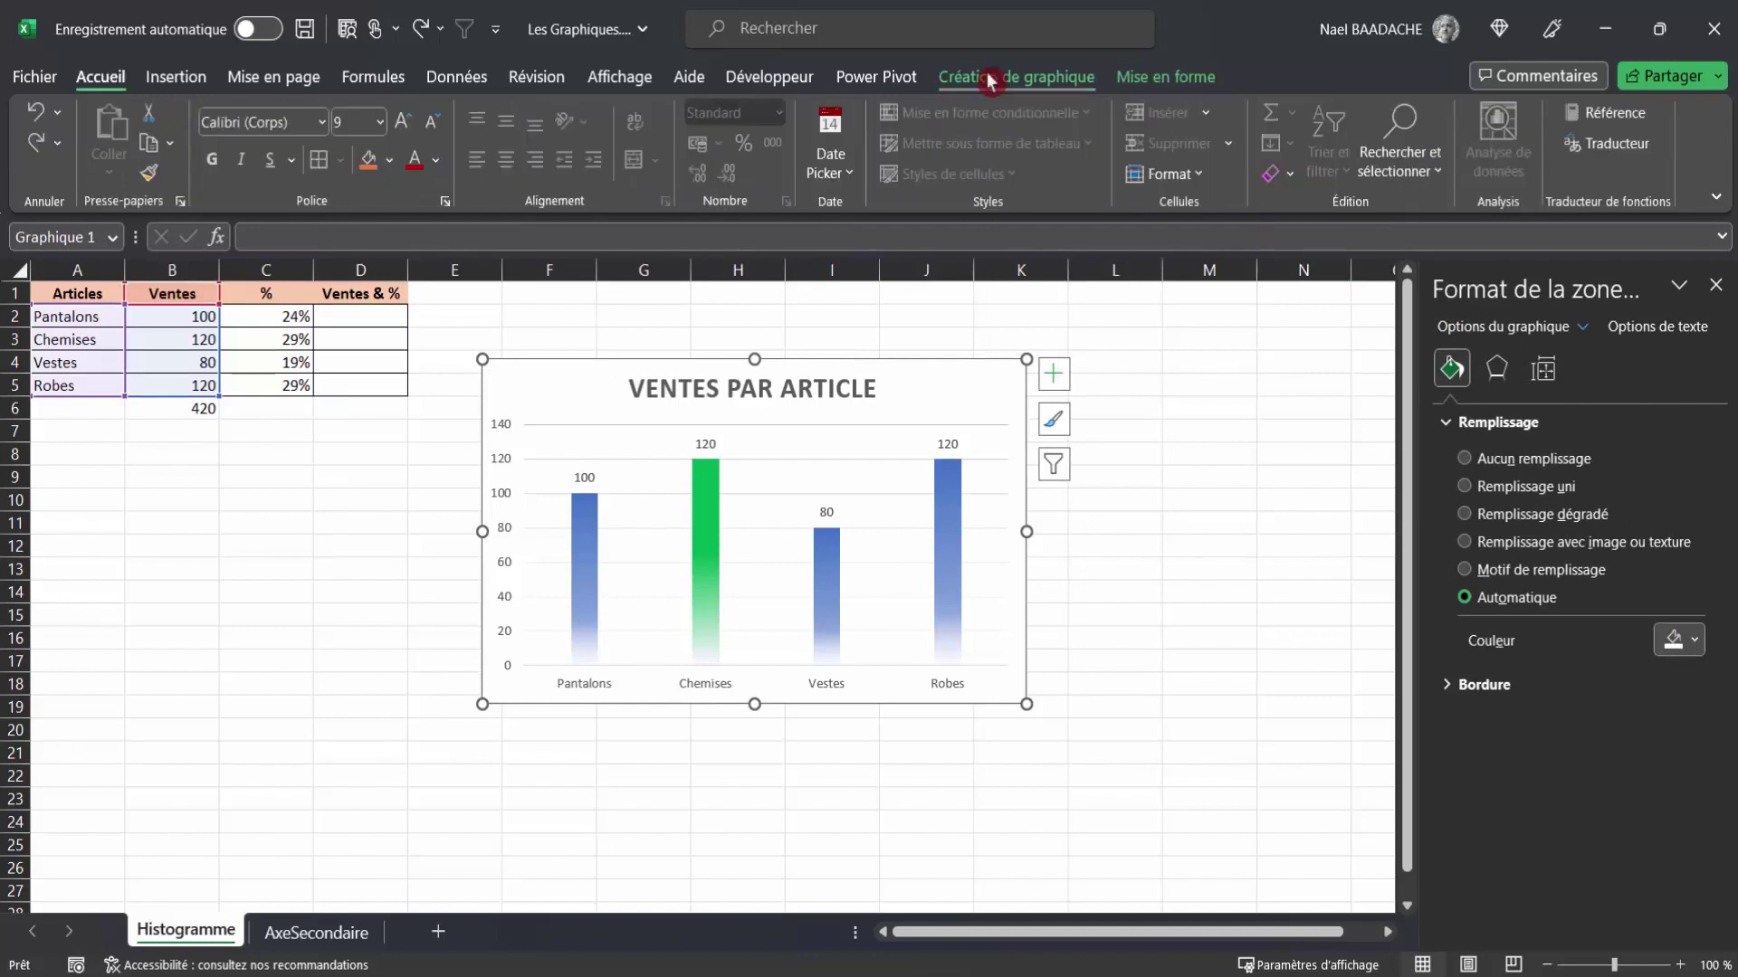
pyautogui.click(990, 80)
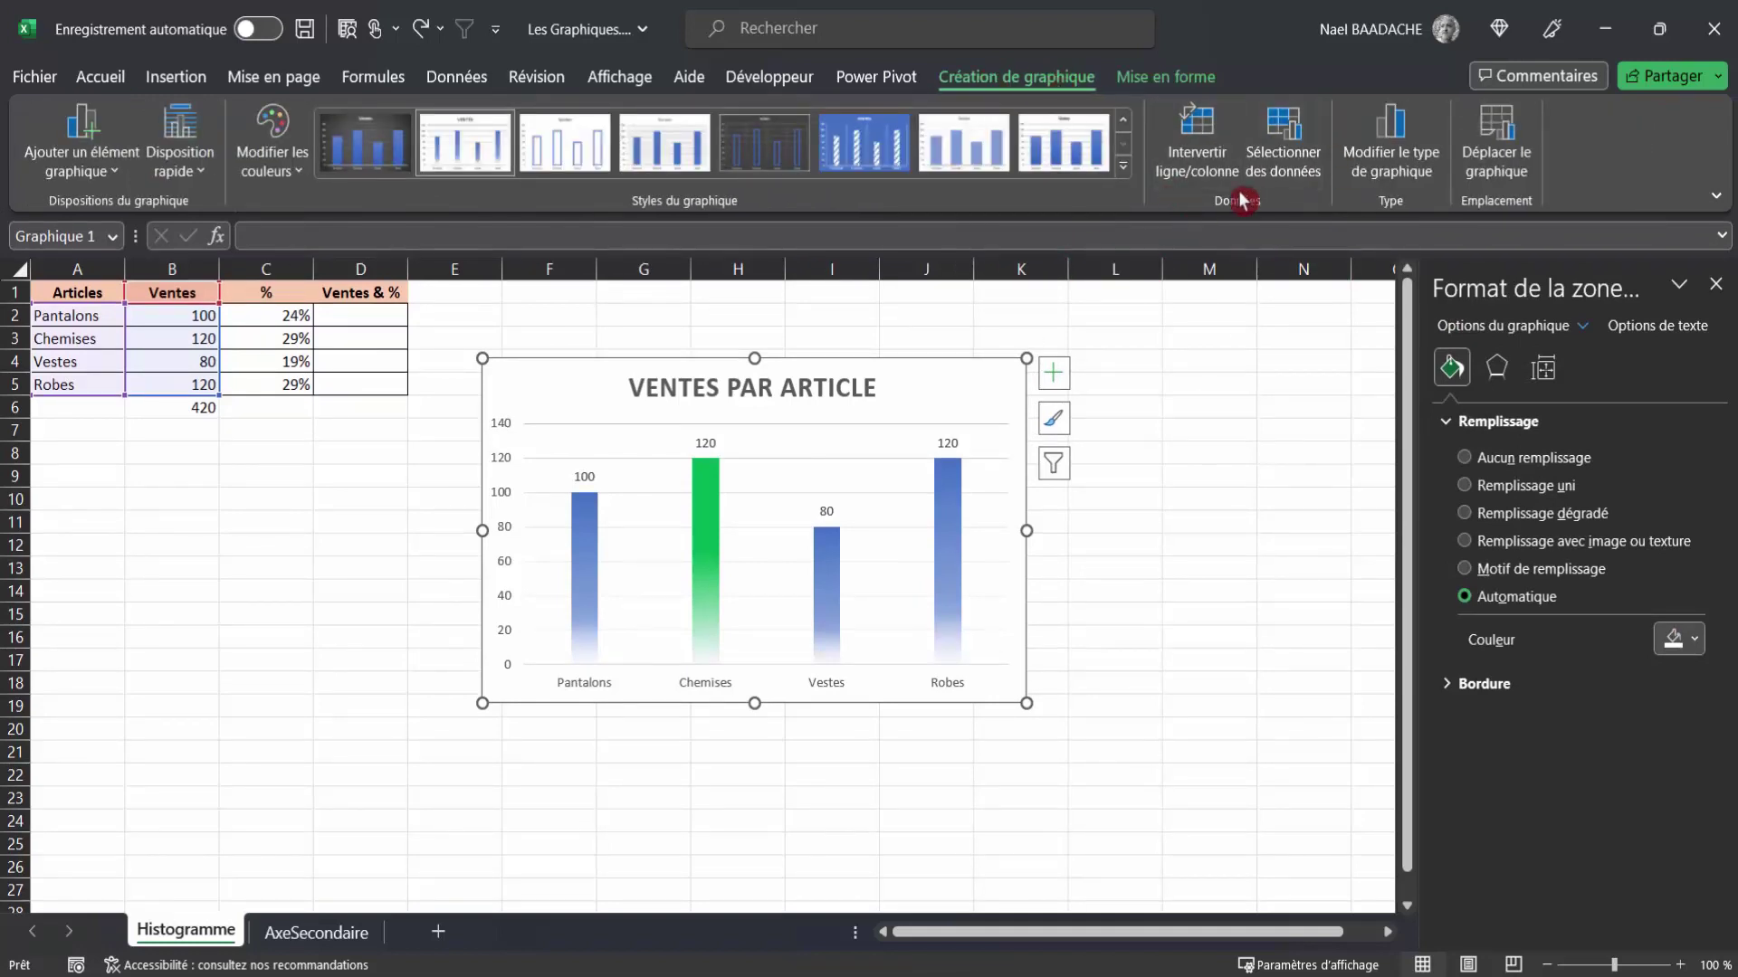
pyautogui.click(1286, 135)
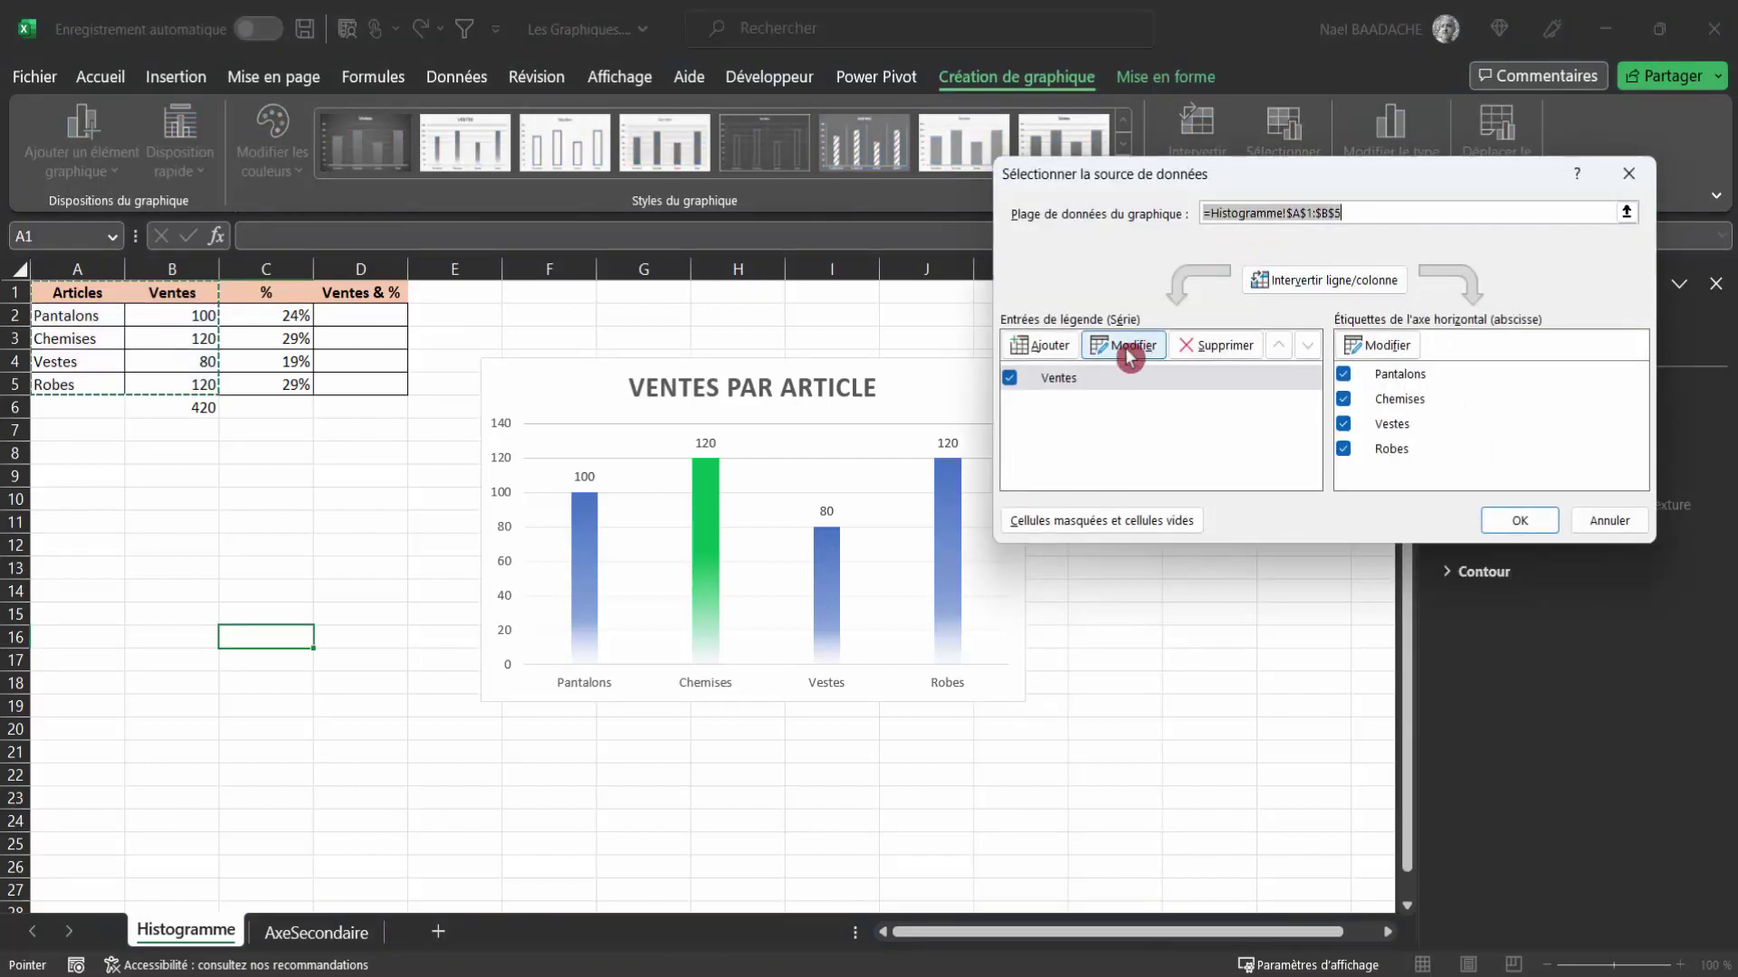
pyautogui.click(1043, 380)
pyautogui.click(1136, 345)
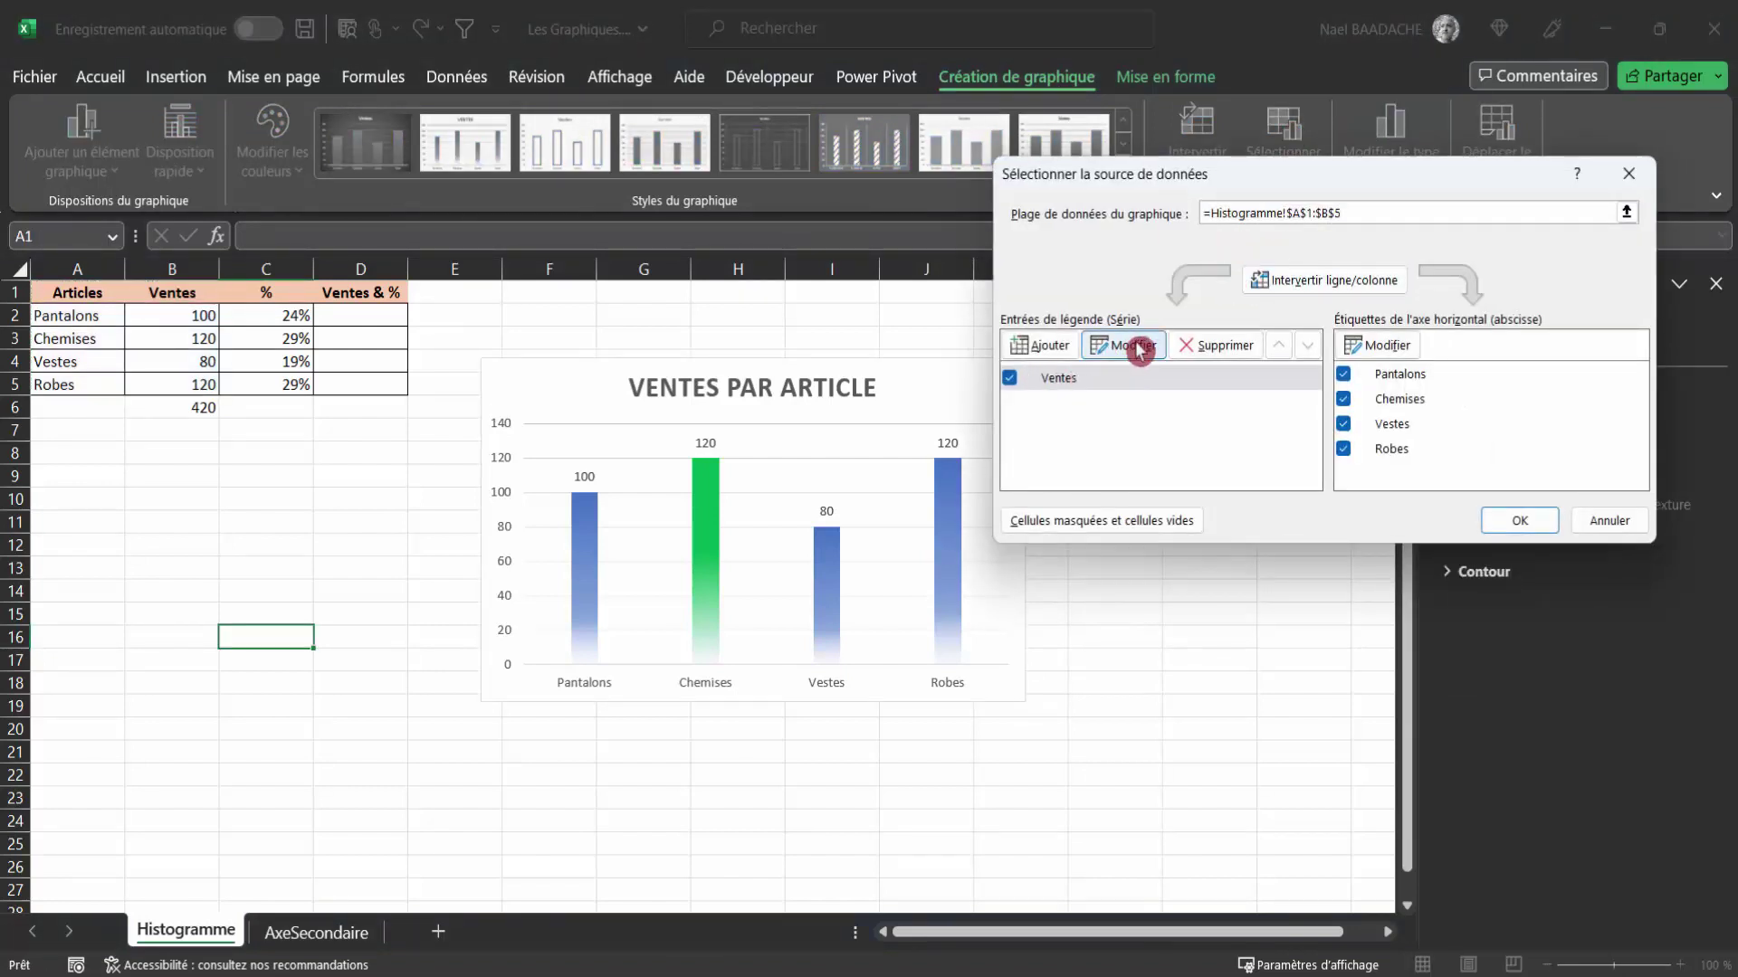
# Replace the series values with the percentages C2:C5 and apply the change.
pyautogui.click(1224, 383)
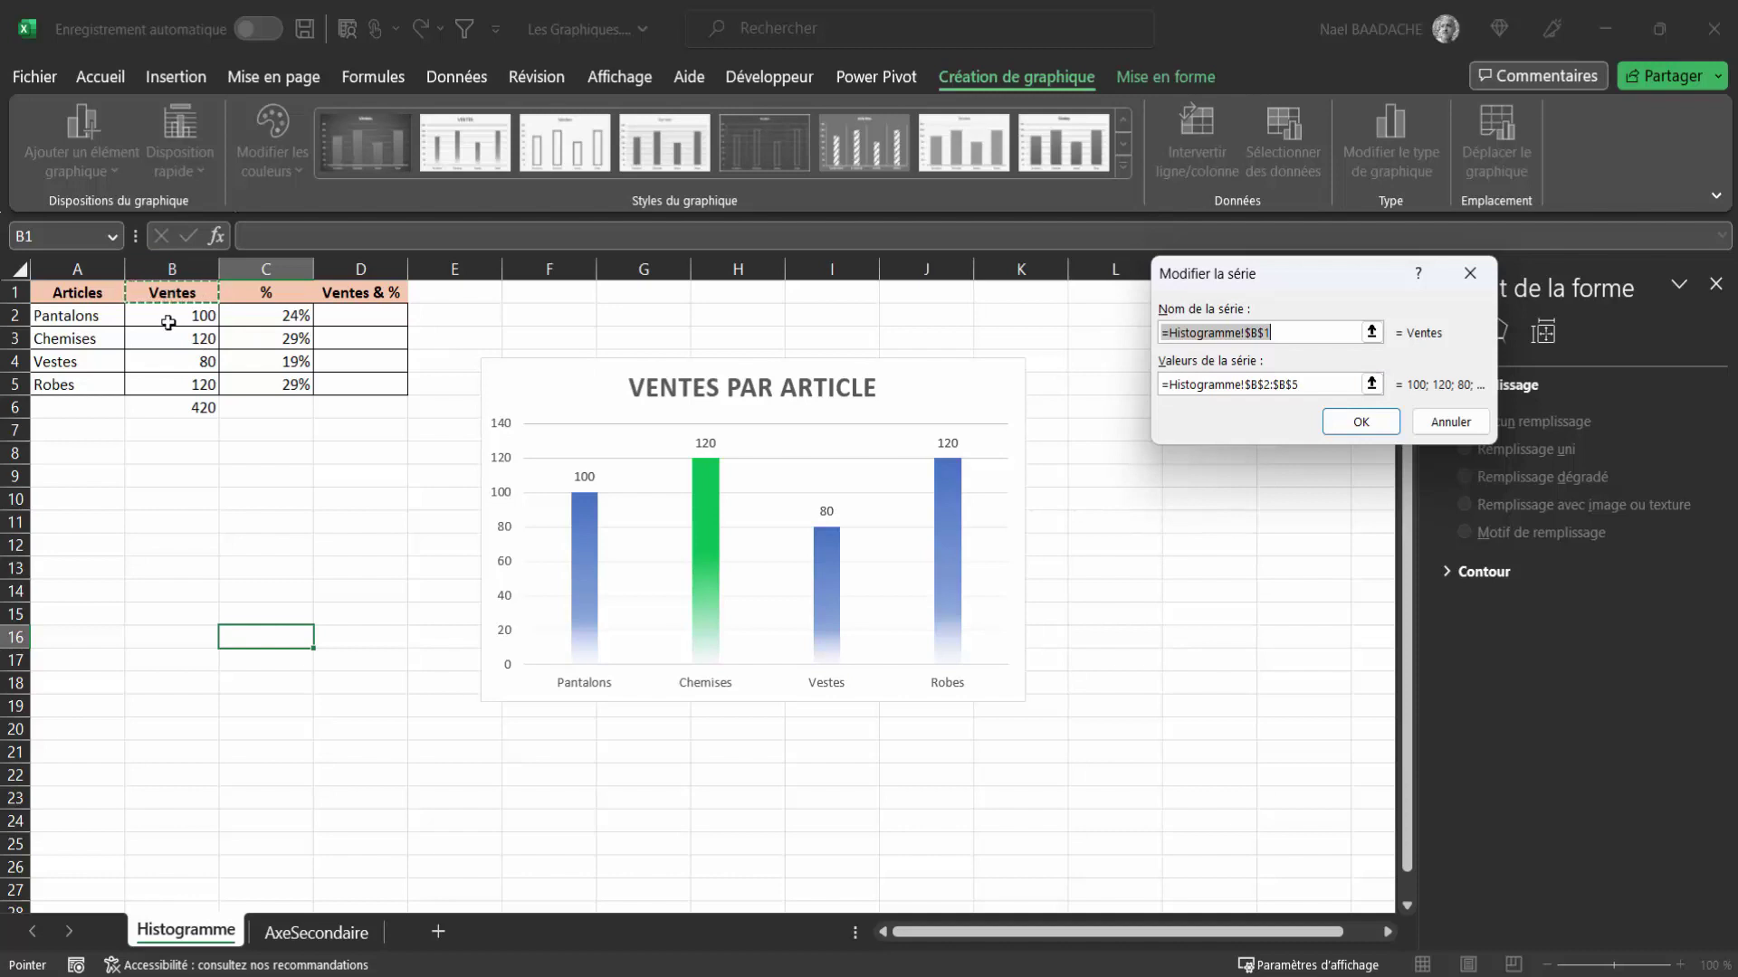
pyautogui.click(1307, 383)
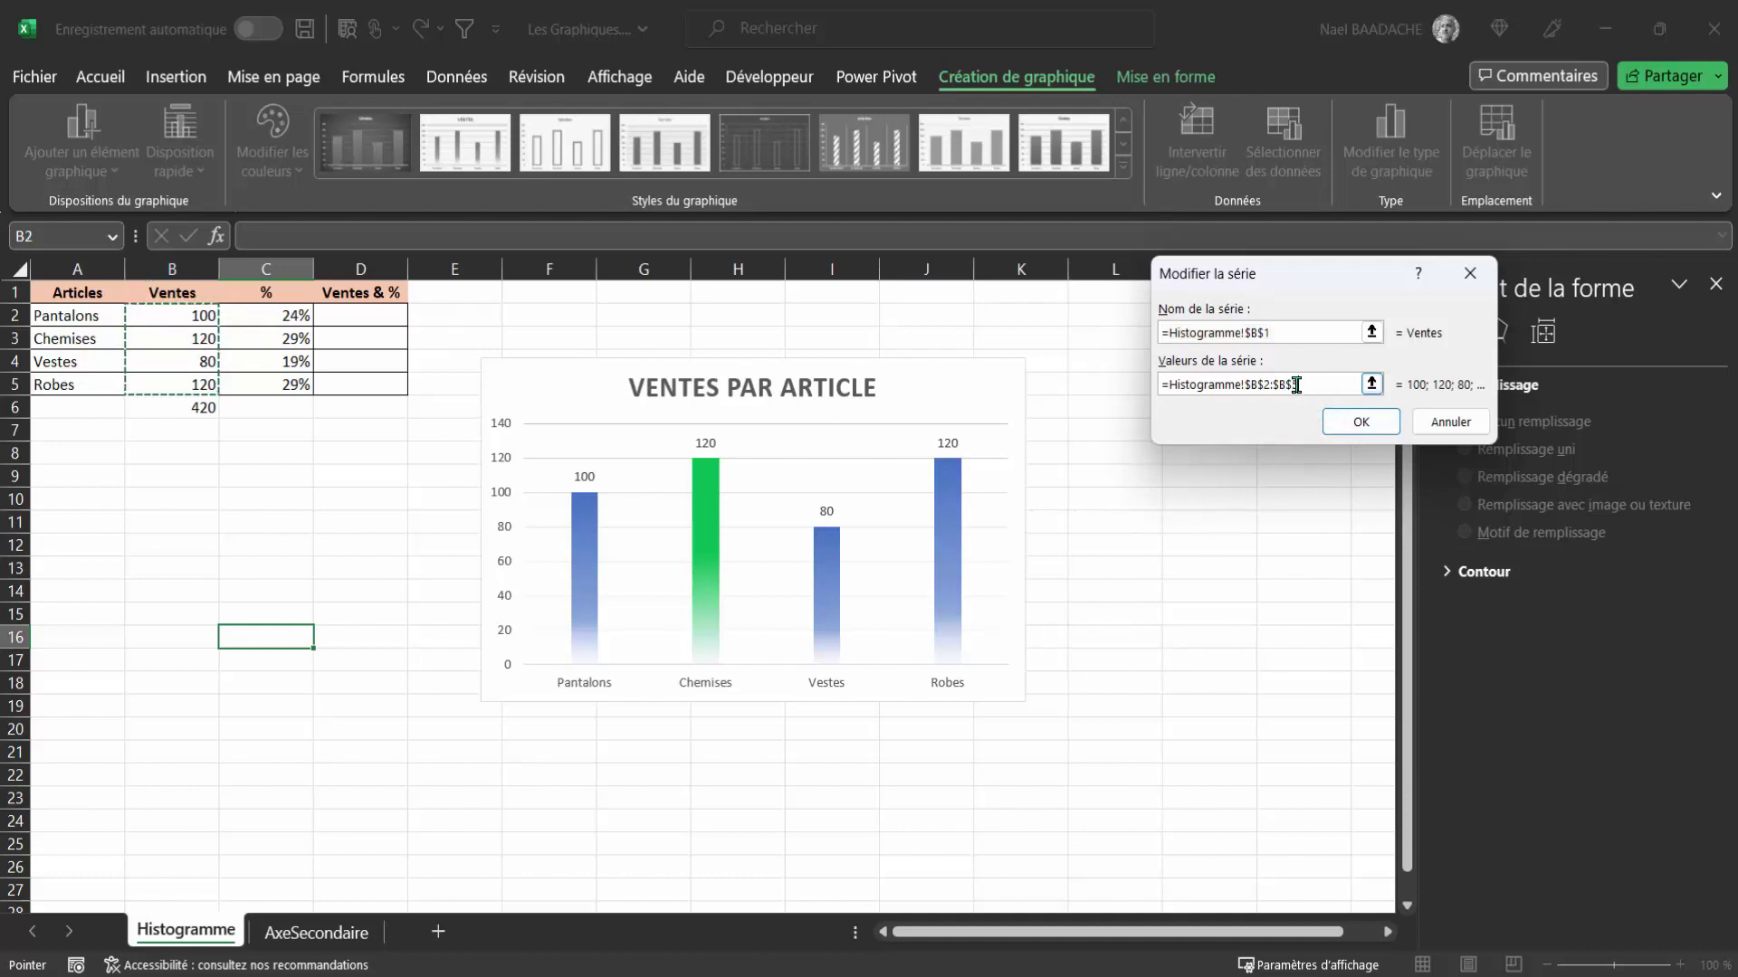
pyautogui.moveTo(1306, 382); pyautogui.dragTo(1167, 385)
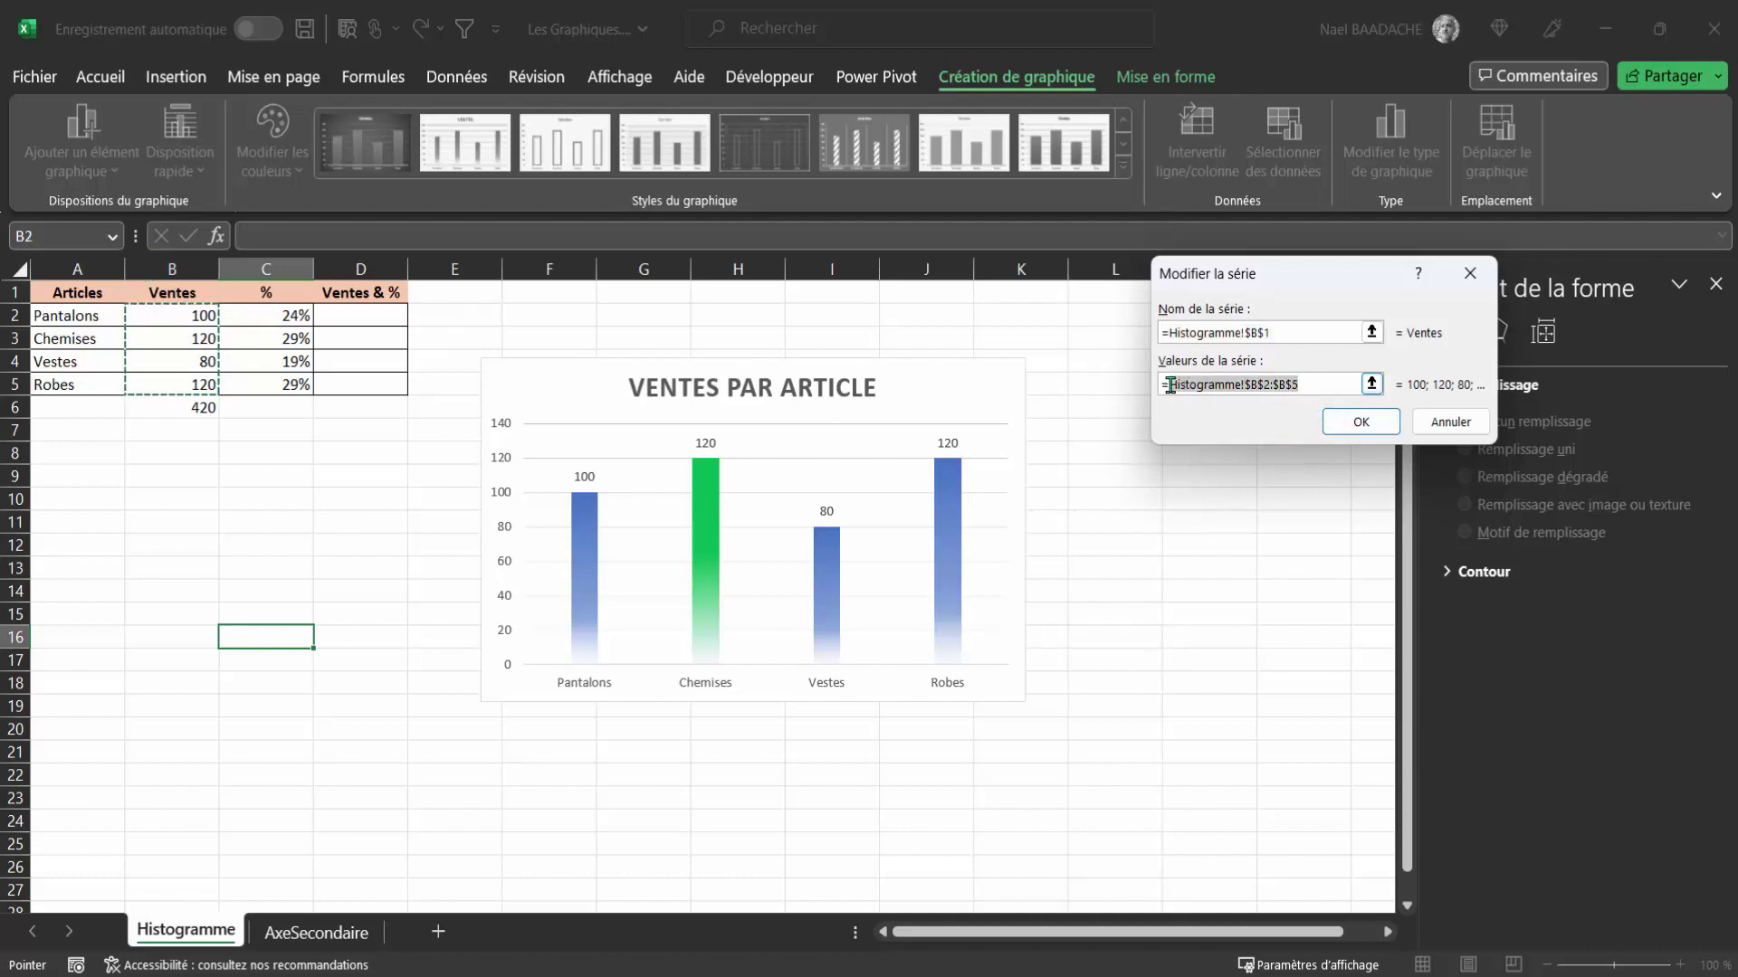
pyautogui.press('BackSpace')
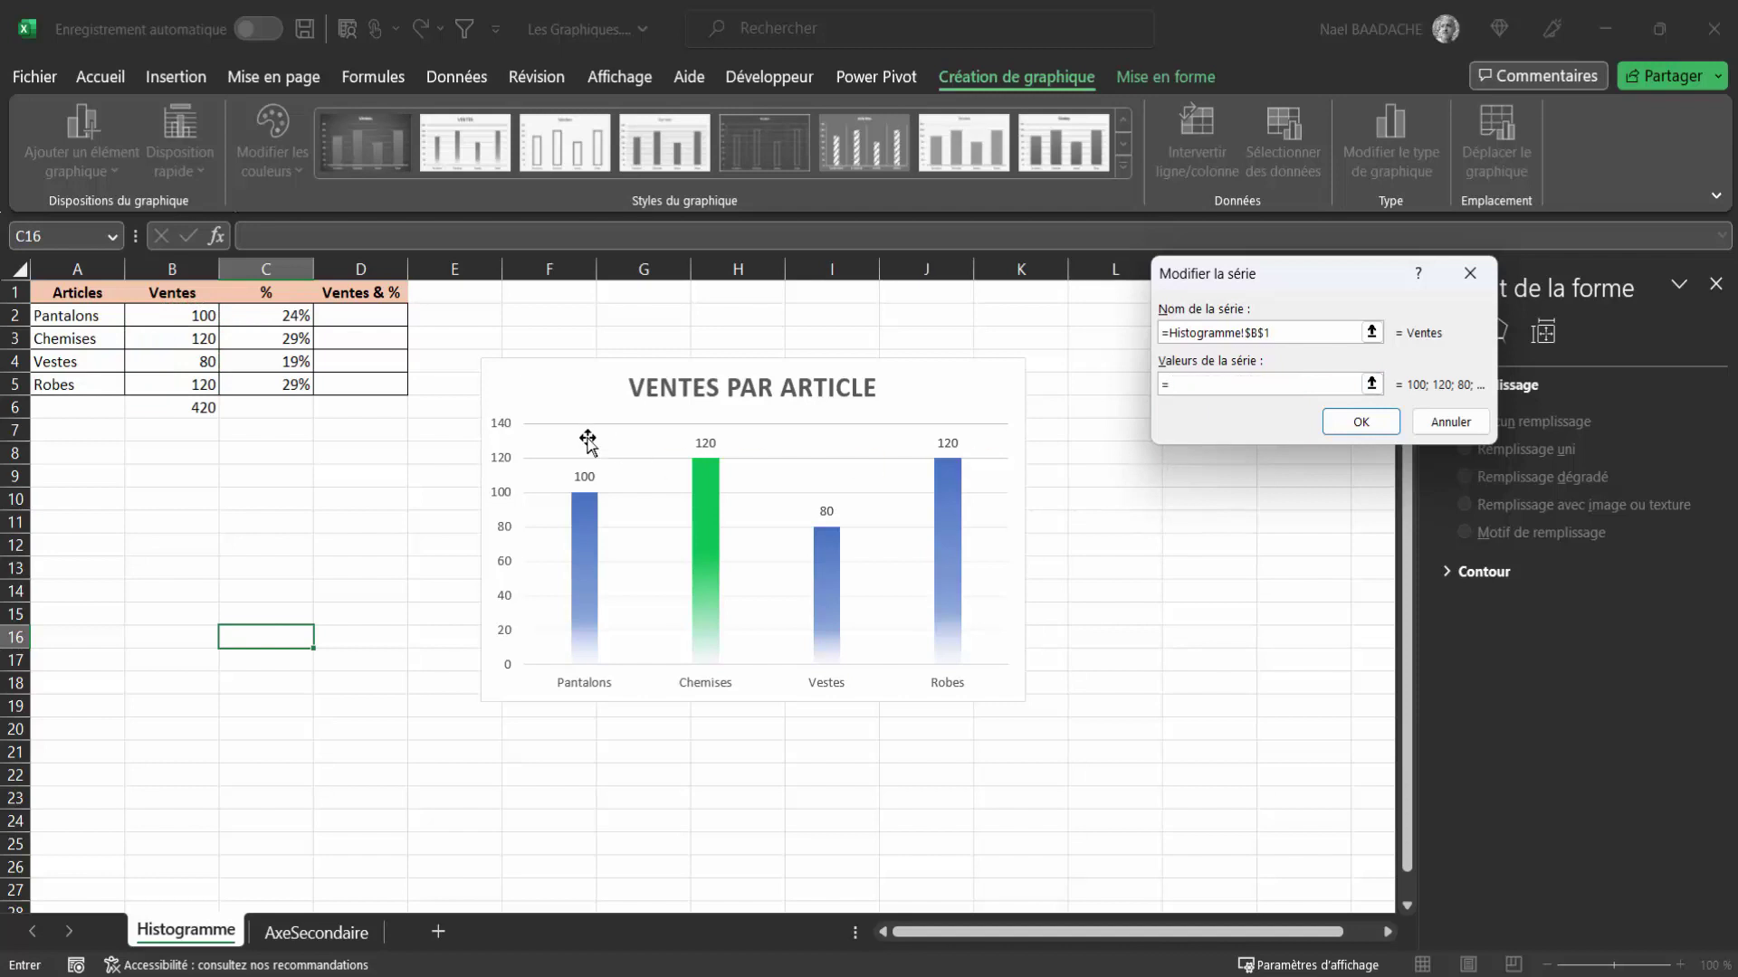
pyautogui.click(277, 313)
pyautogui.moveTo(278, 313); pyautogui.dragTo(262, 384)
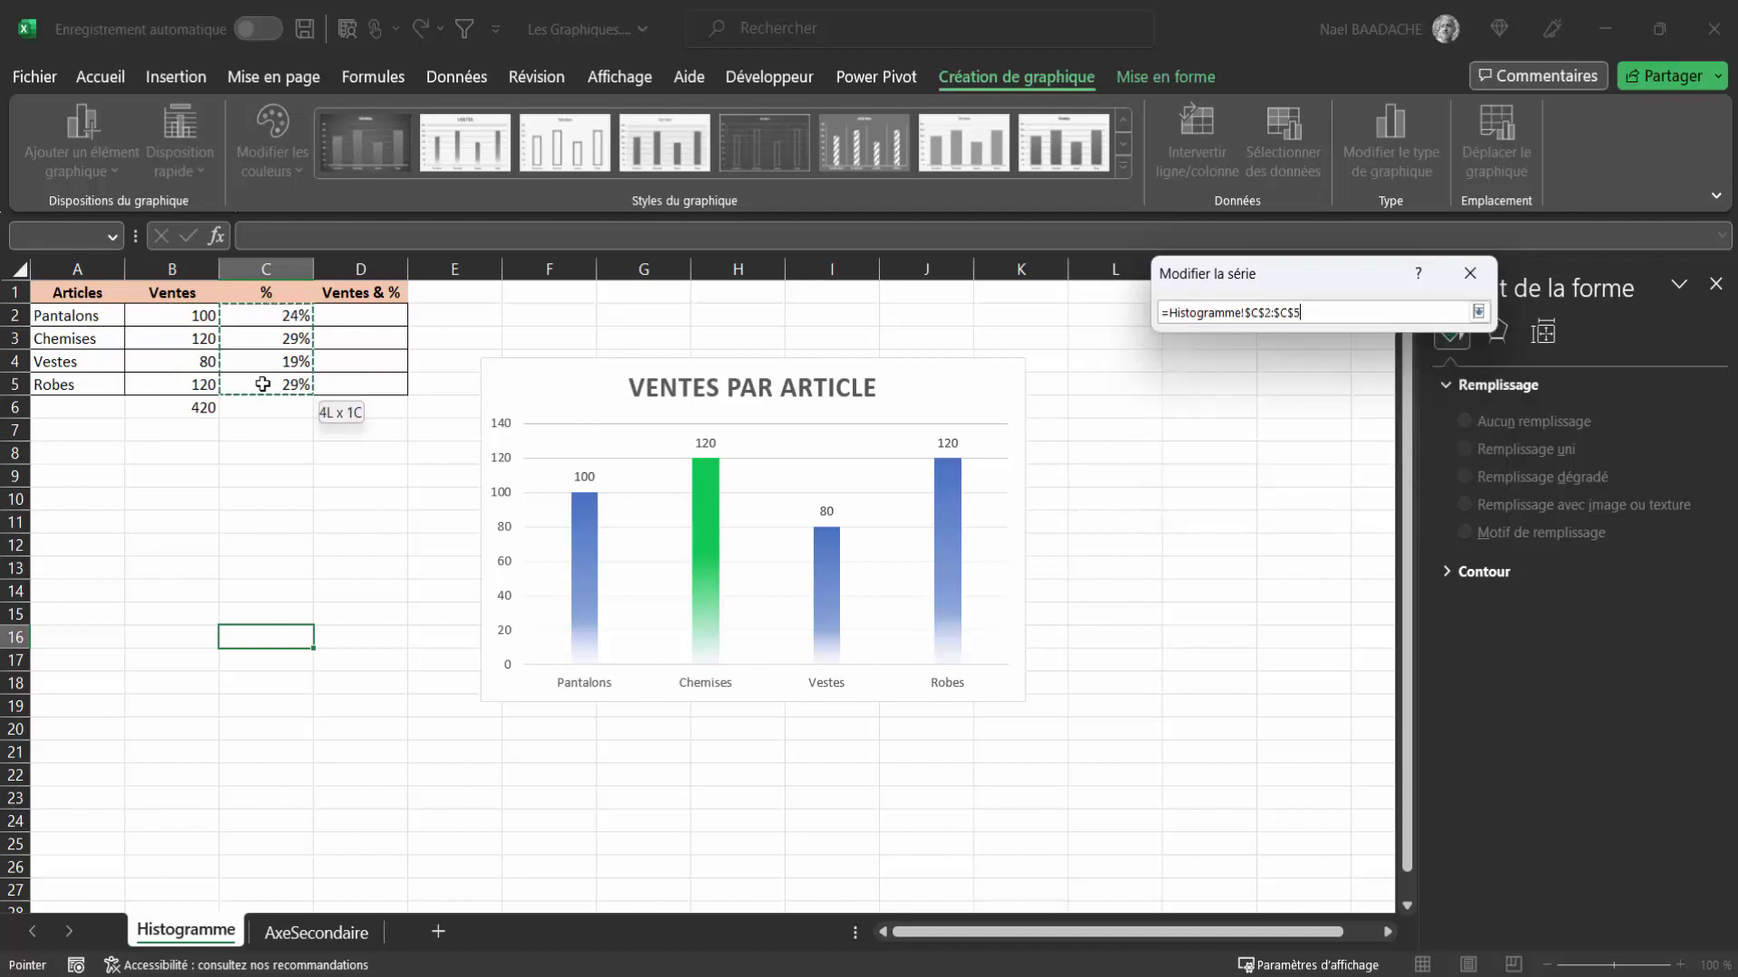
pyautogui.click(1353, 430)
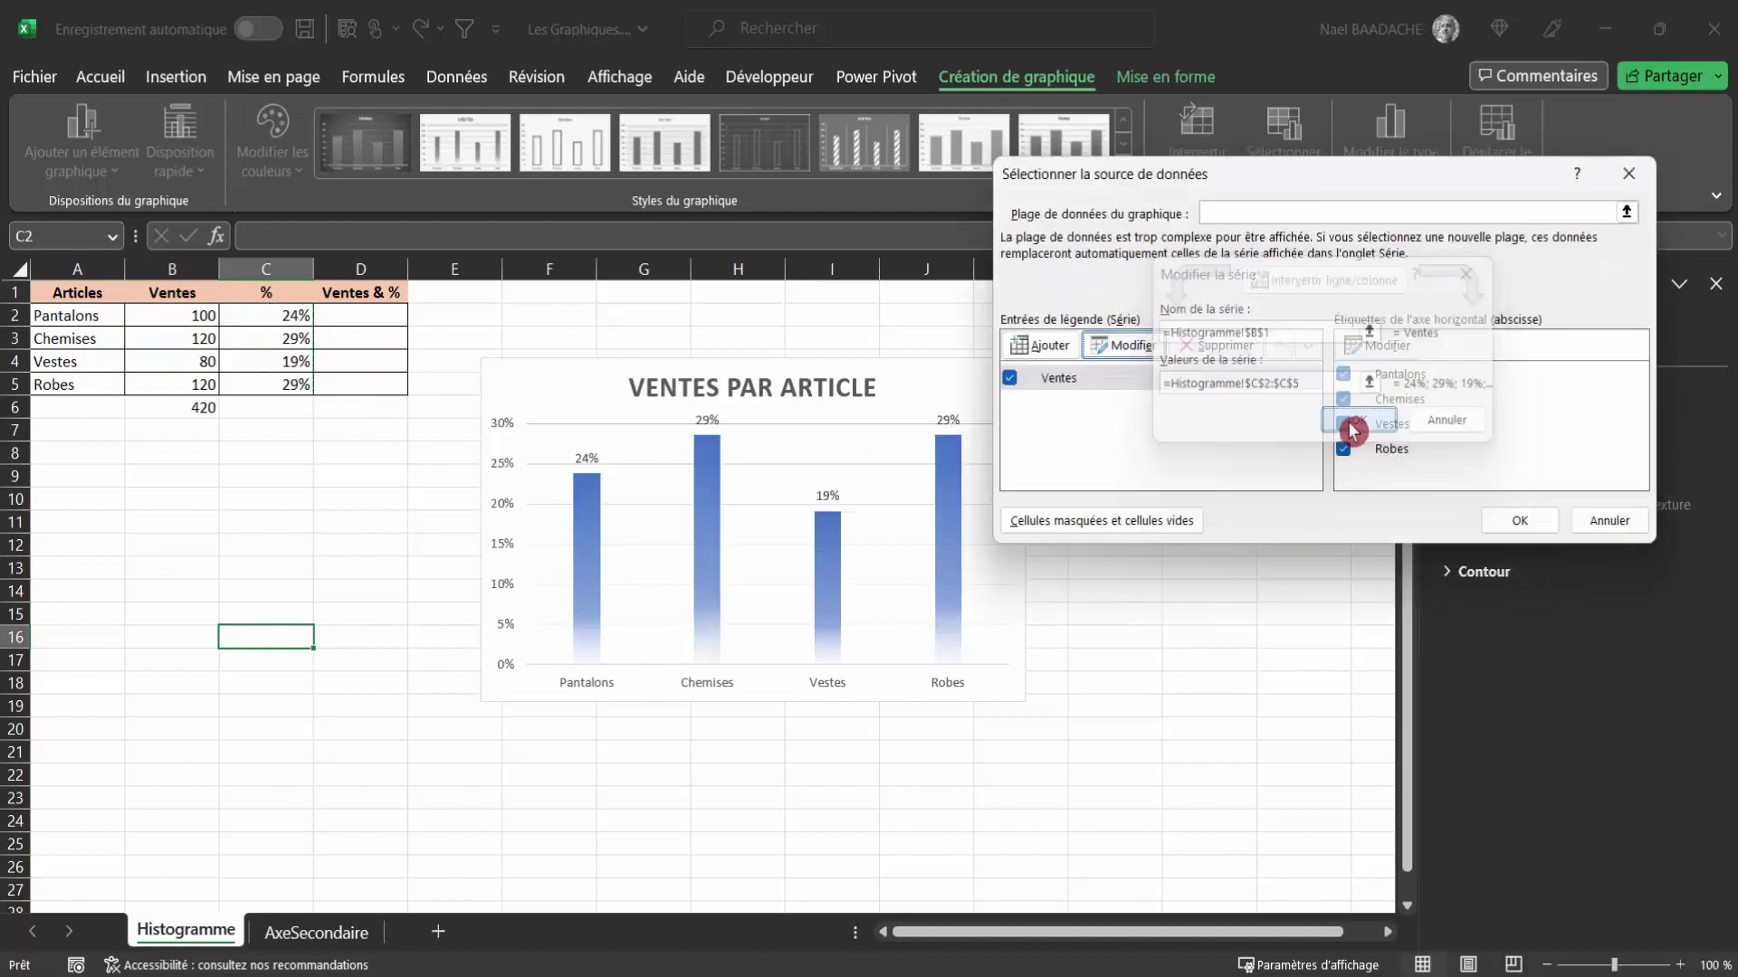
pyautogui.click(1526, 524)
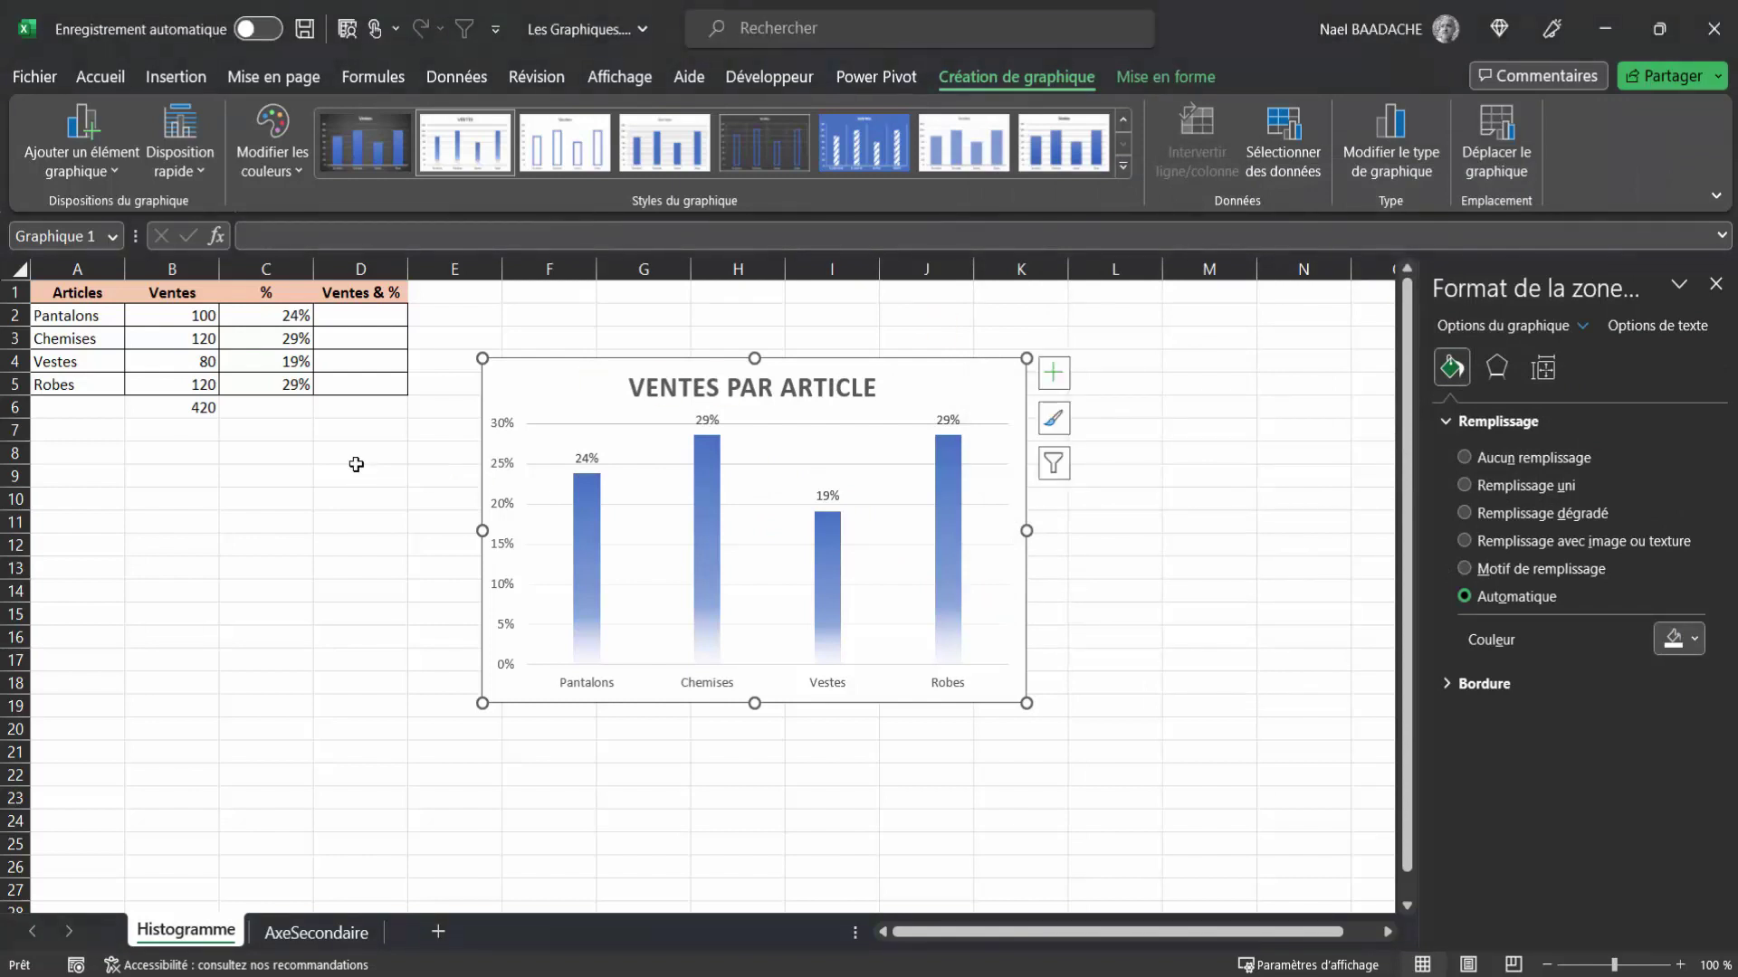
# Start a formula in D2 joining the sales value B2 with a ' - ' separator.
pyautogui.click(358, 321)
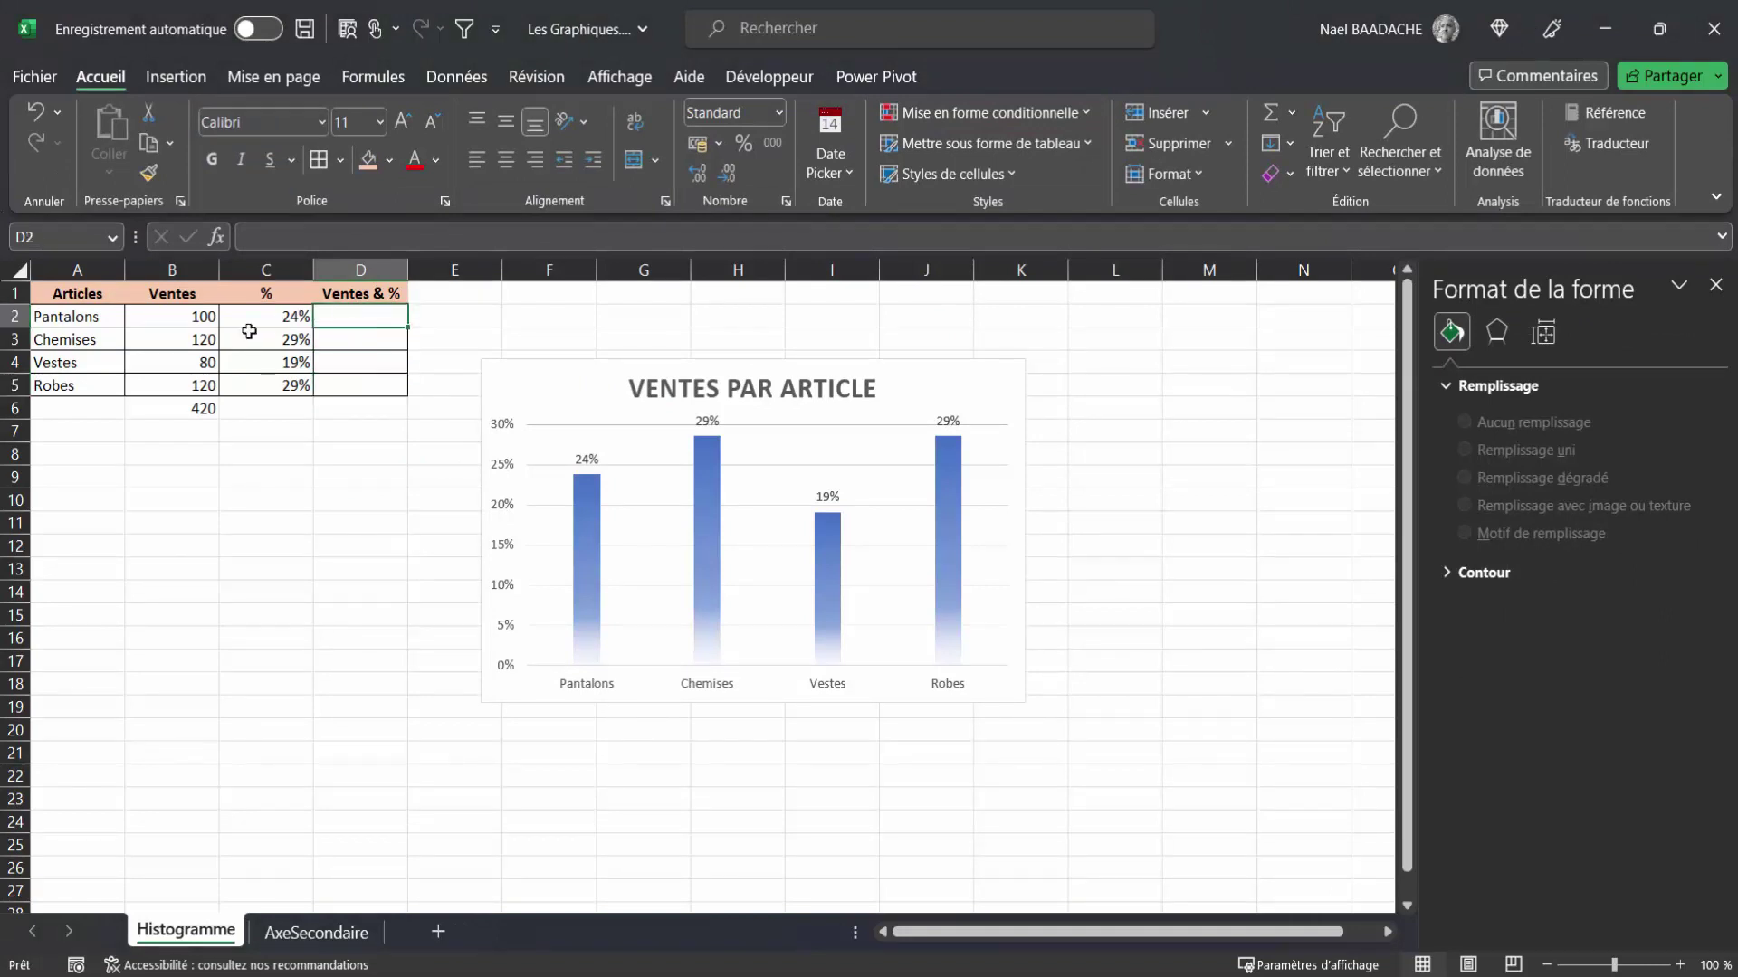
pyautogui.click(193, 318)
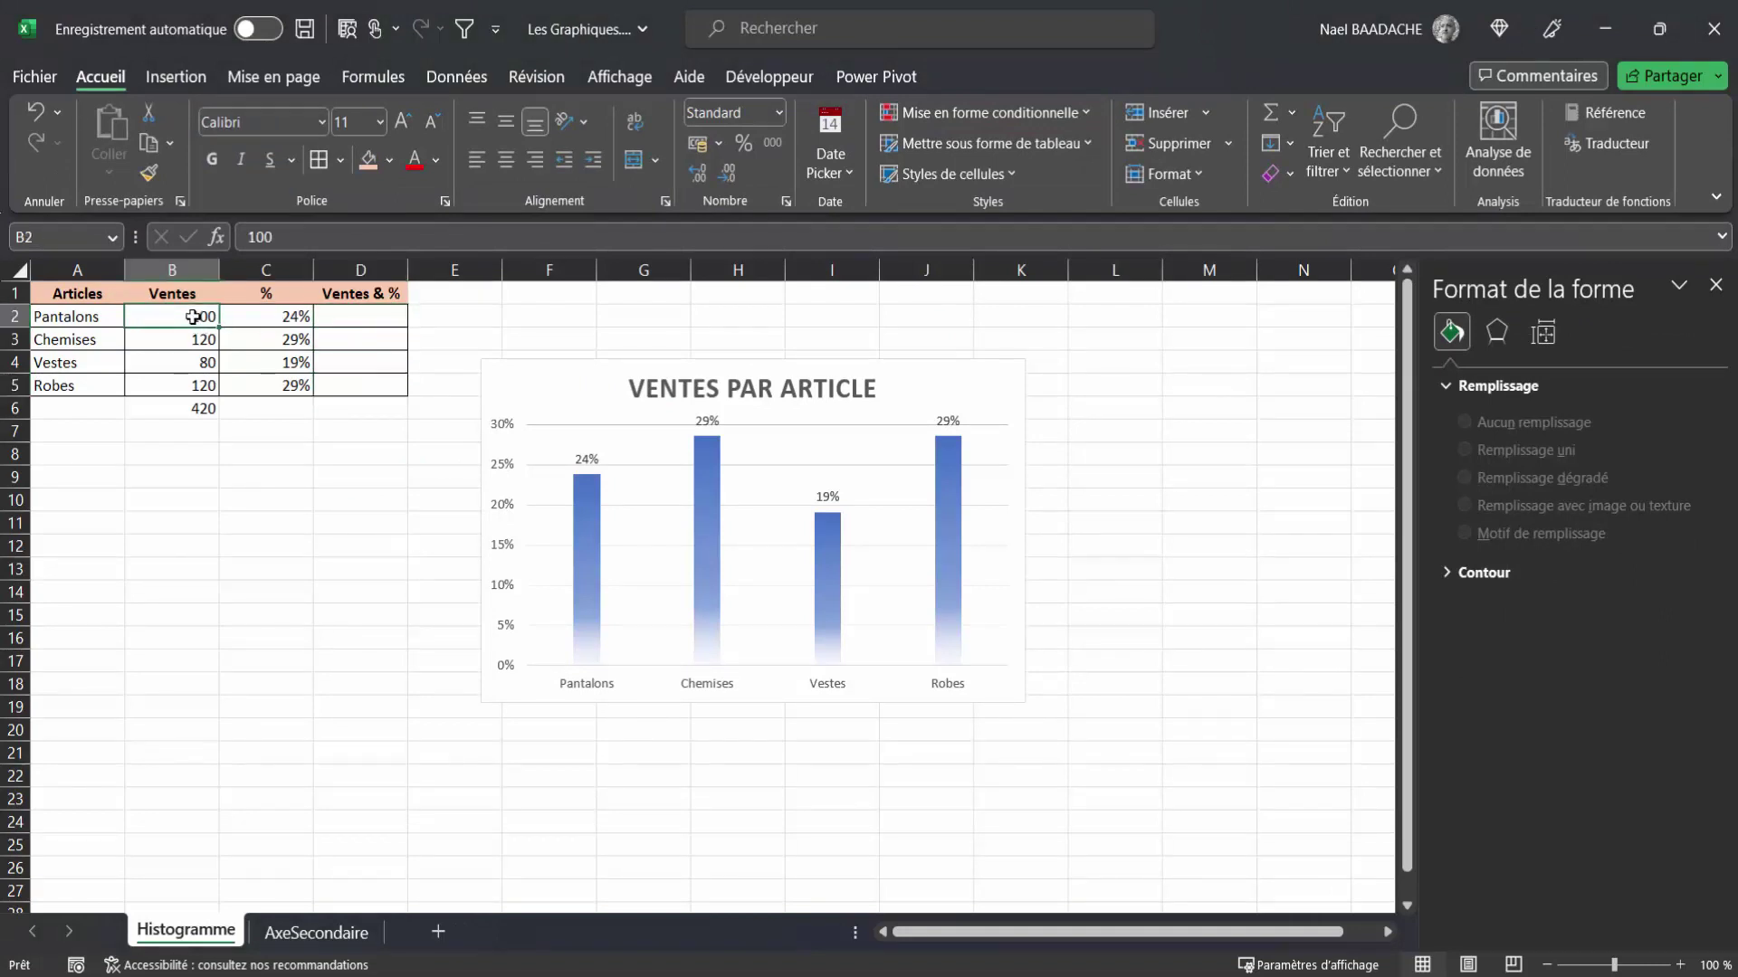
pyautogui.click(262, 316)
pyautogui.click(346, 319)
pyautogui.write('=')
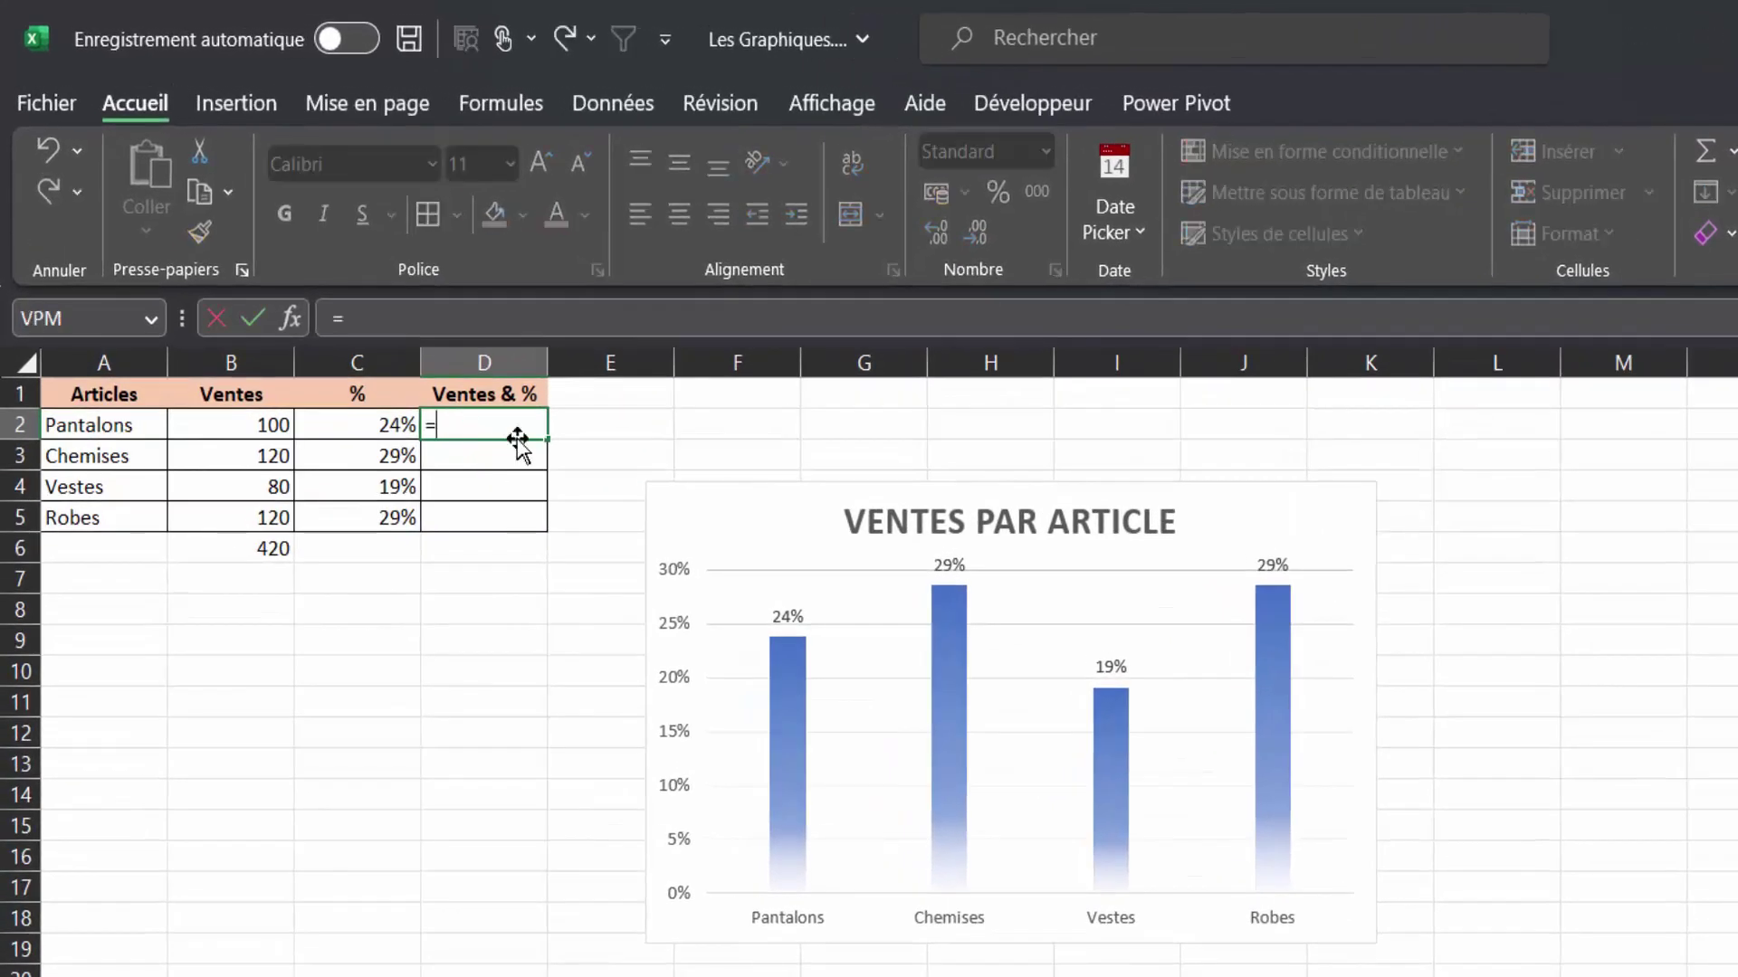
pyautogui.click(260, 432)
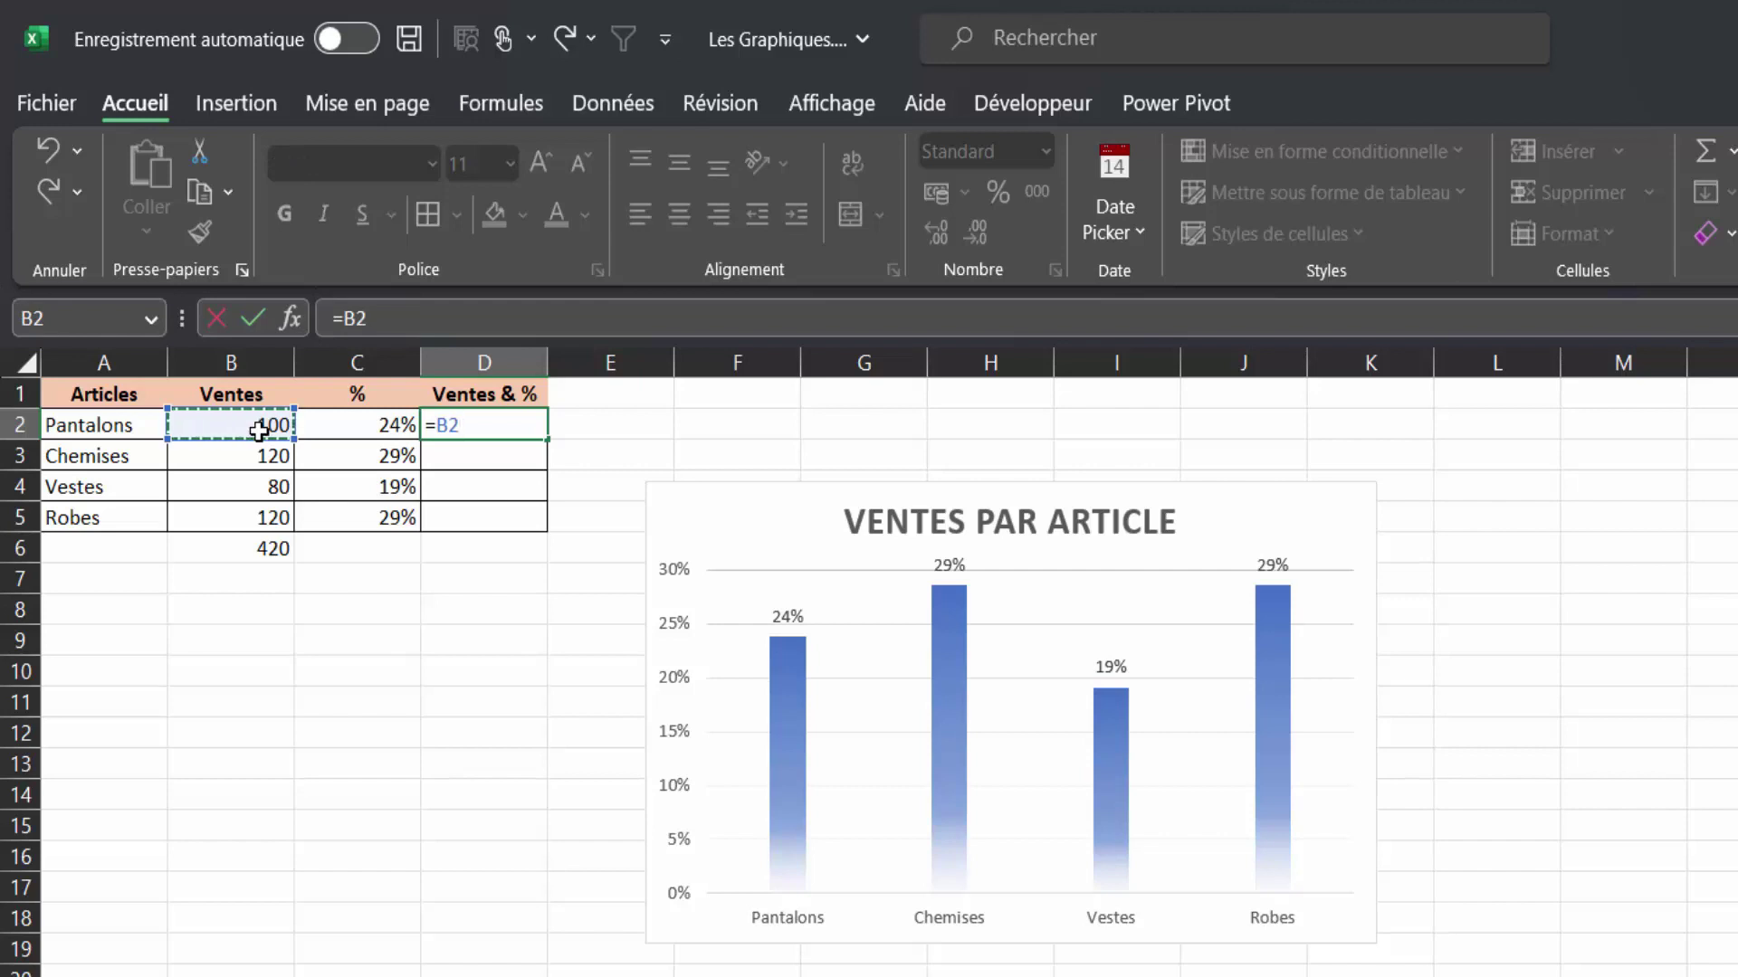
pyautogui.write('&" -')
pyautogui.write('&')
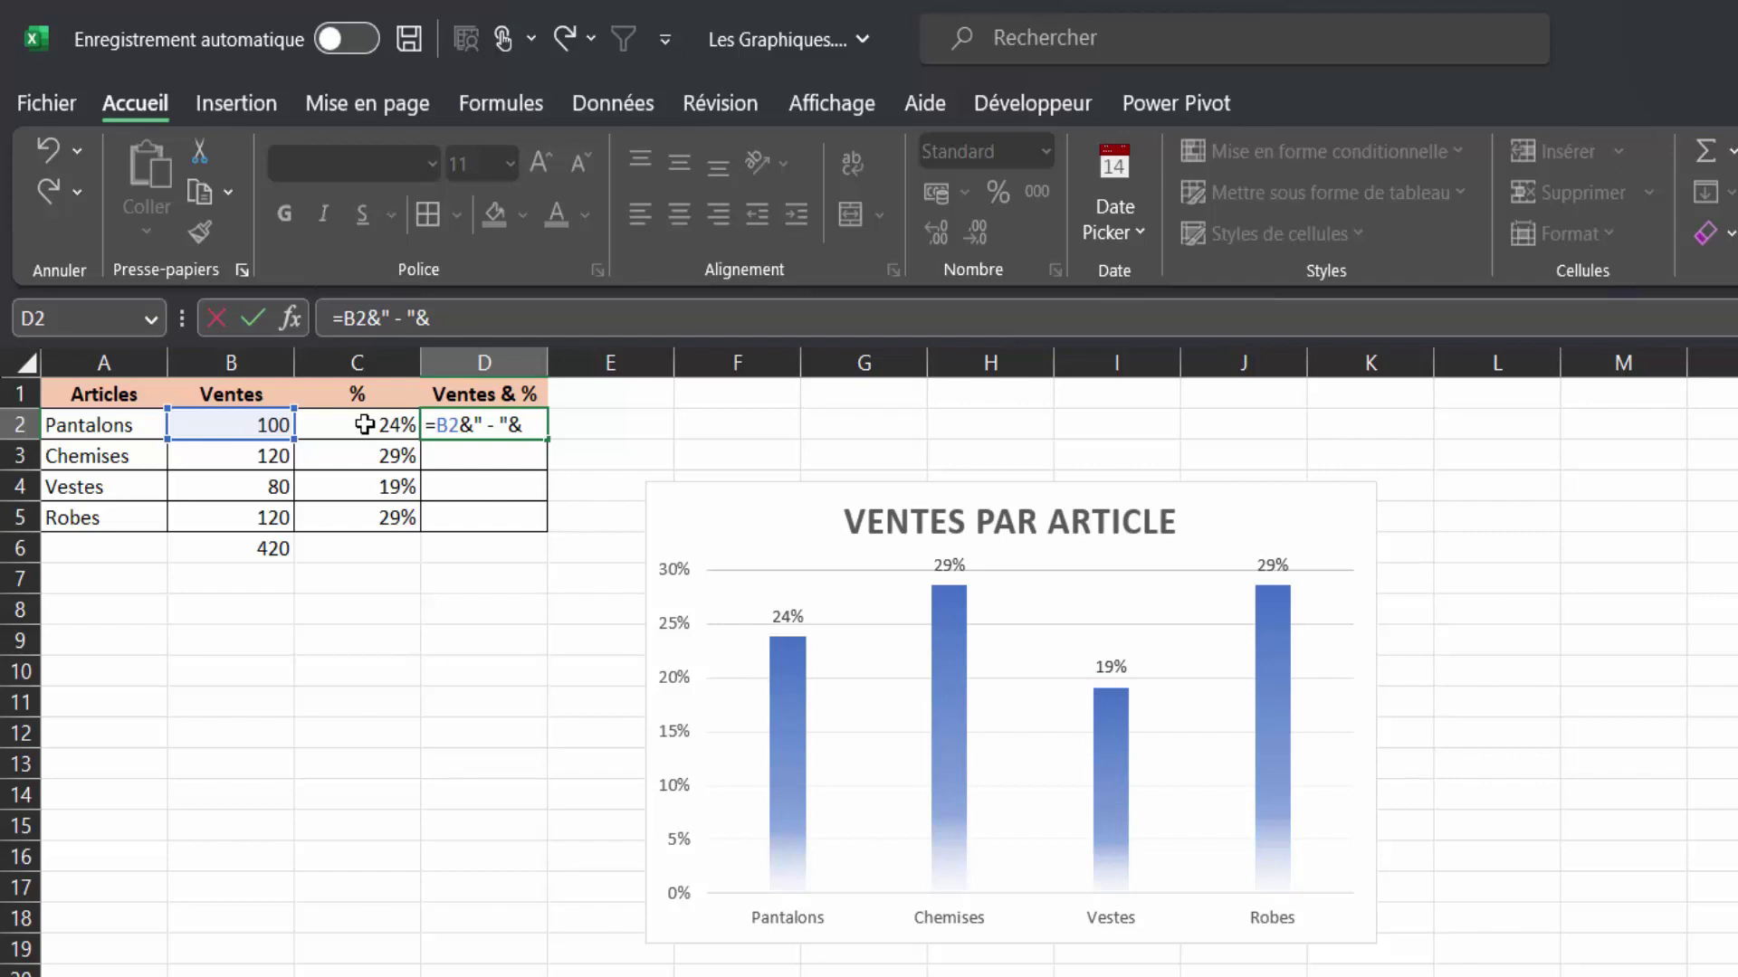
# Append CTXT(C2*100;0)&"%" to add the rounded percentage with a % sign.
pyautogui.write('ctxt')
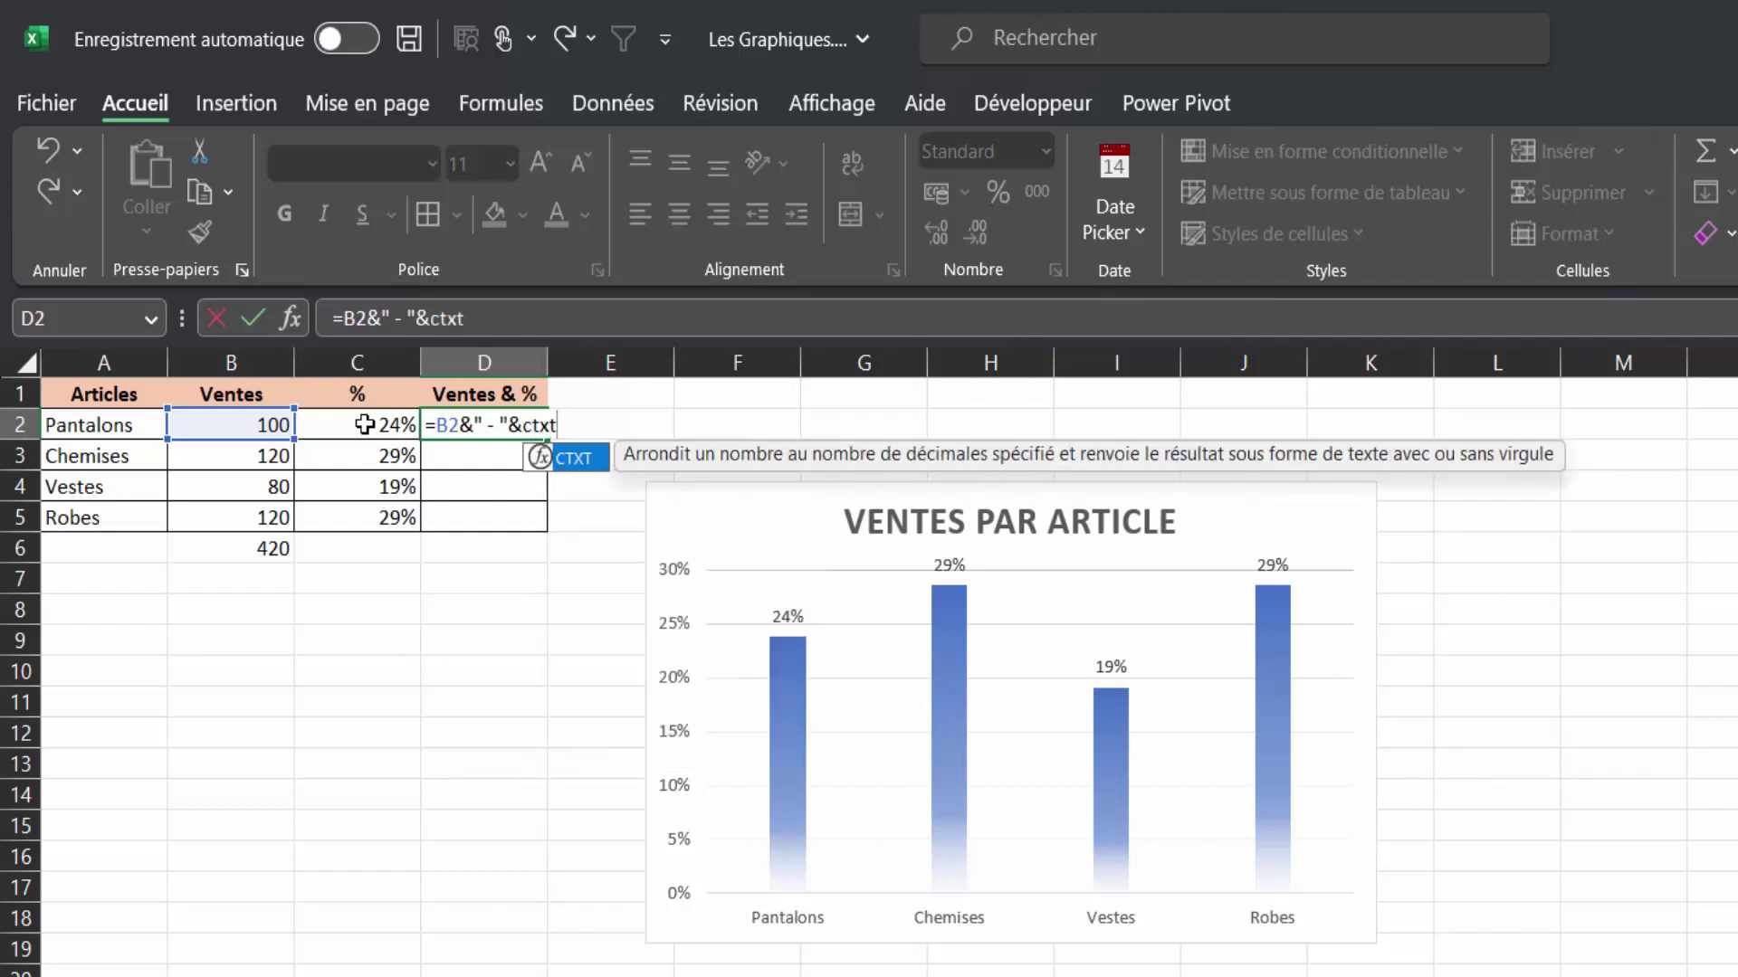
pyautogui.write('(')
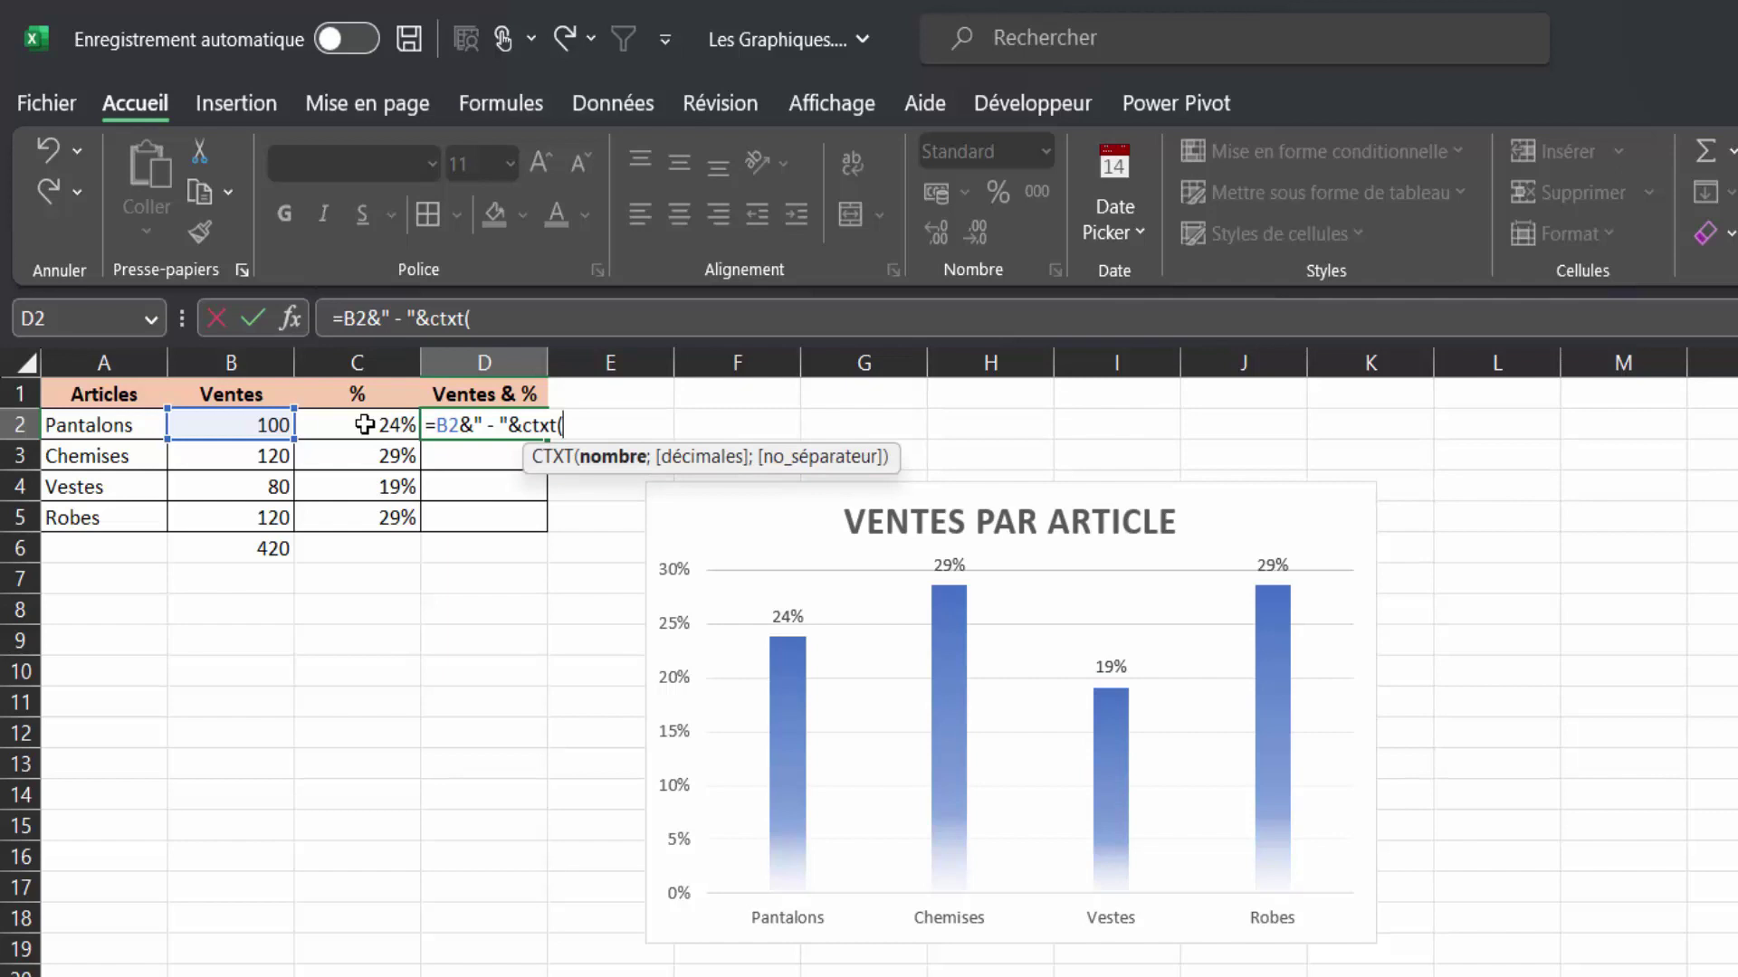
pyautogui.click(364, 424)
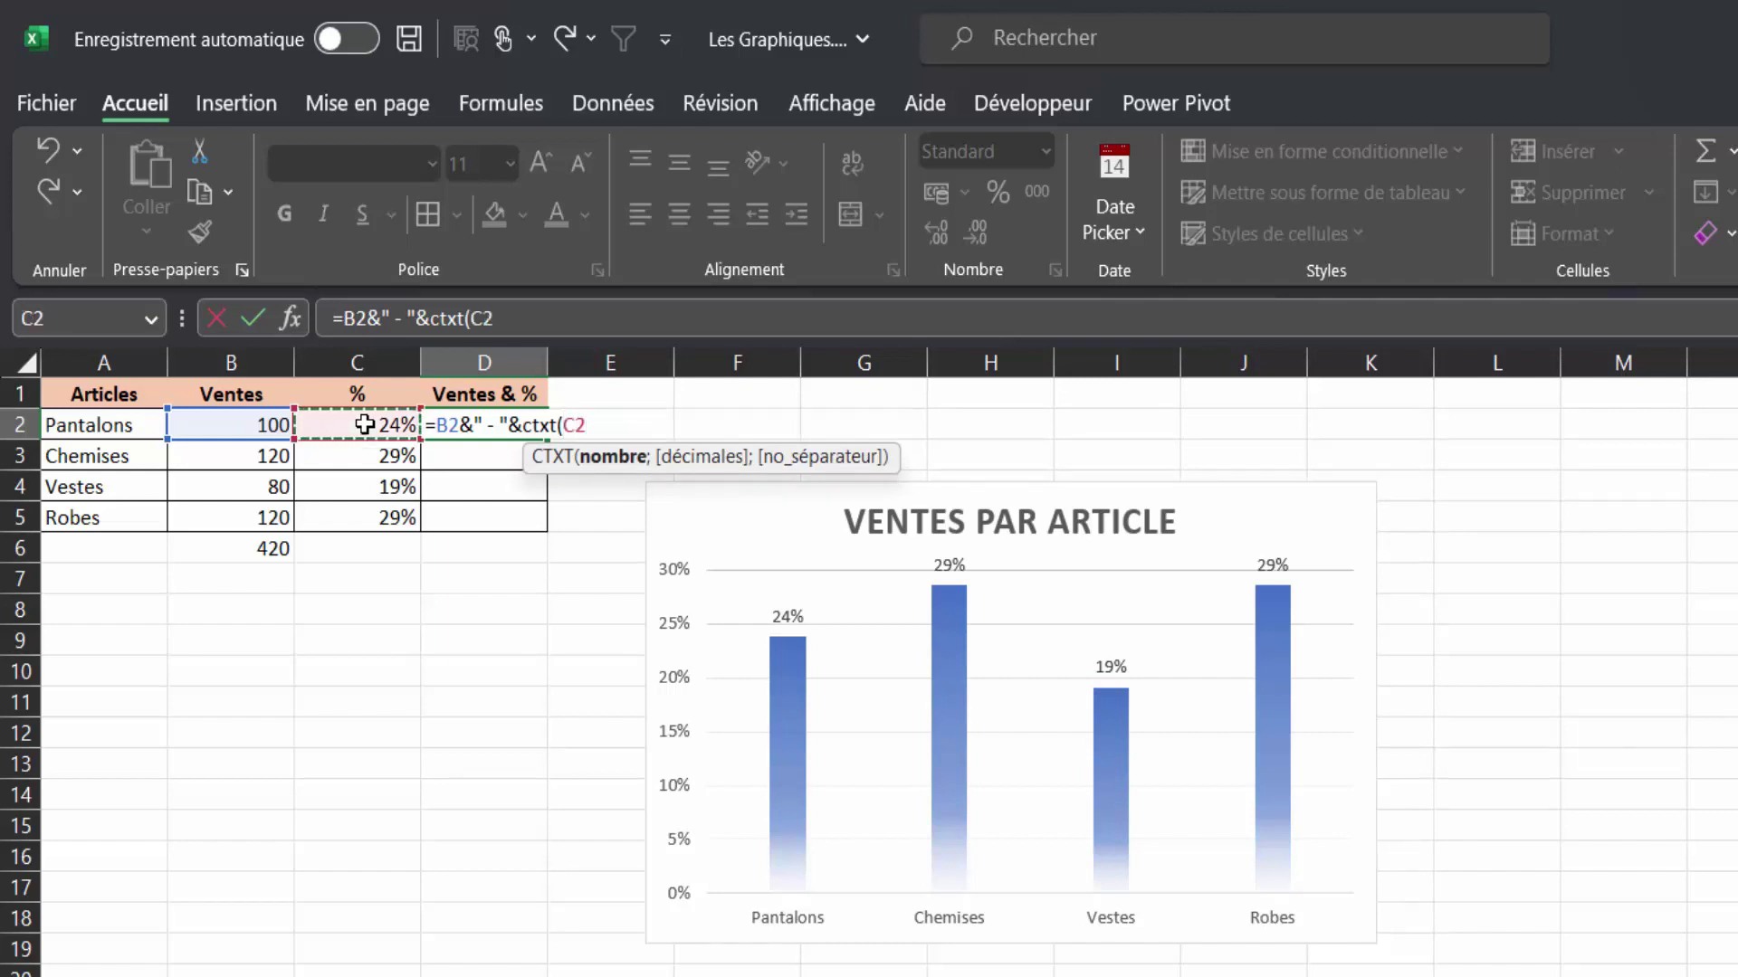
pyautogui.write('*')
pyautogui.write('100')
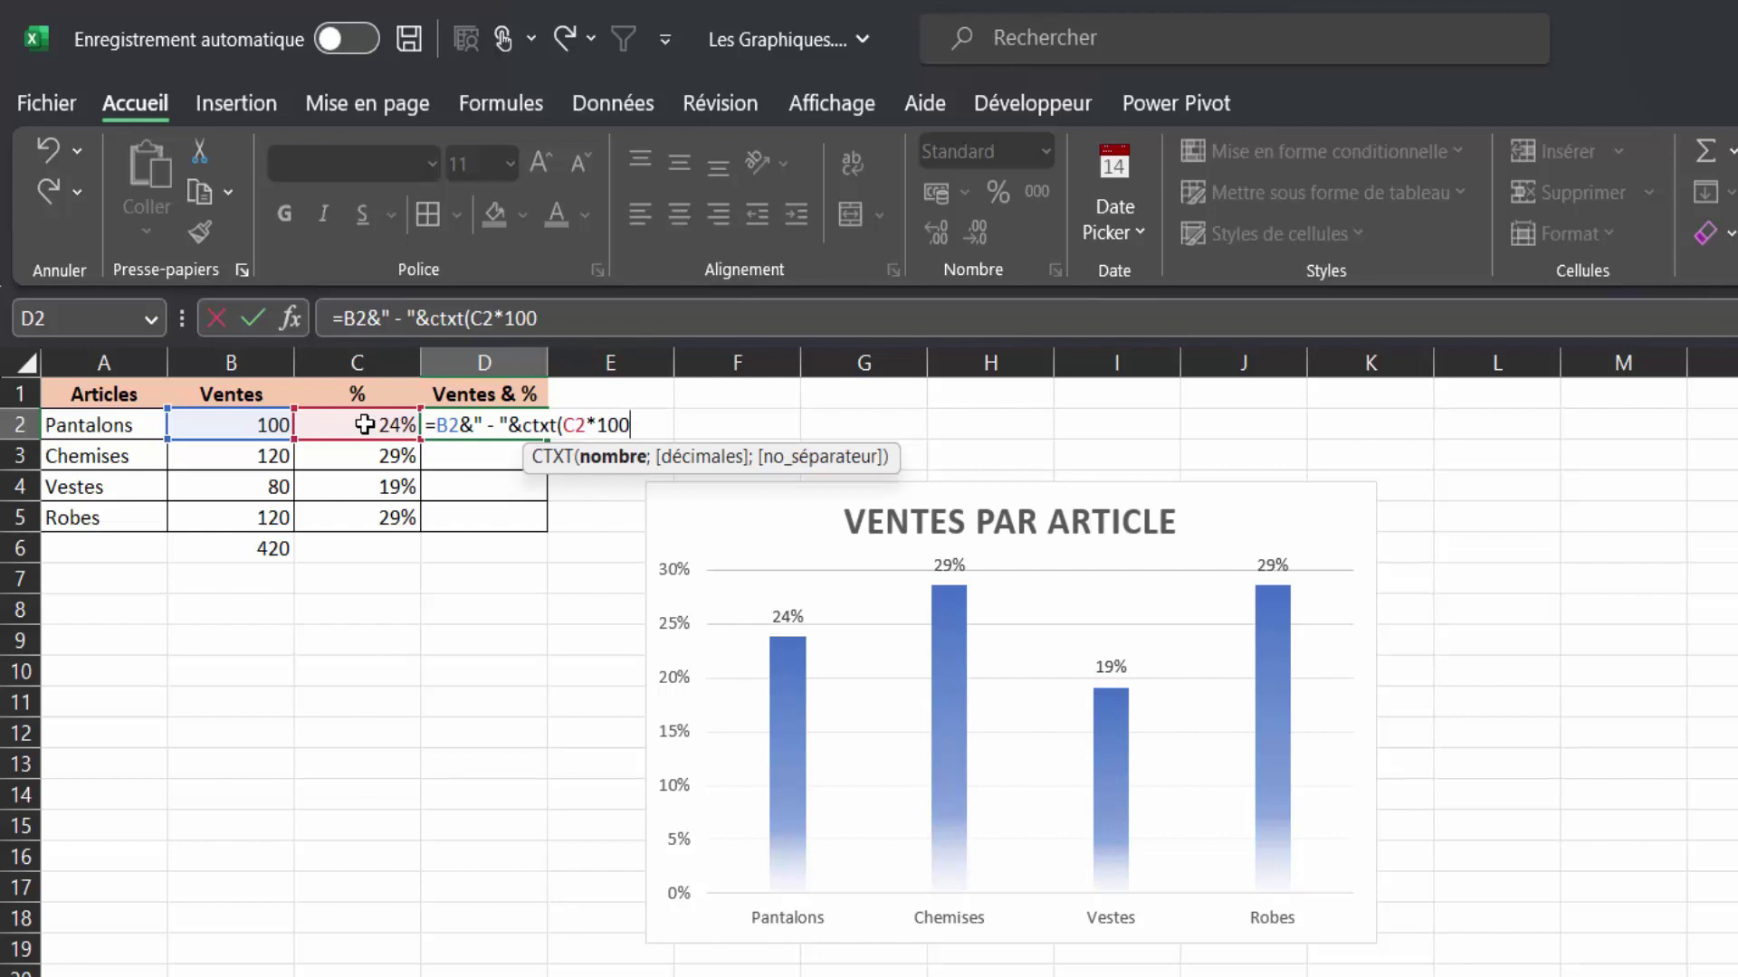
pyautogui.write(';0')
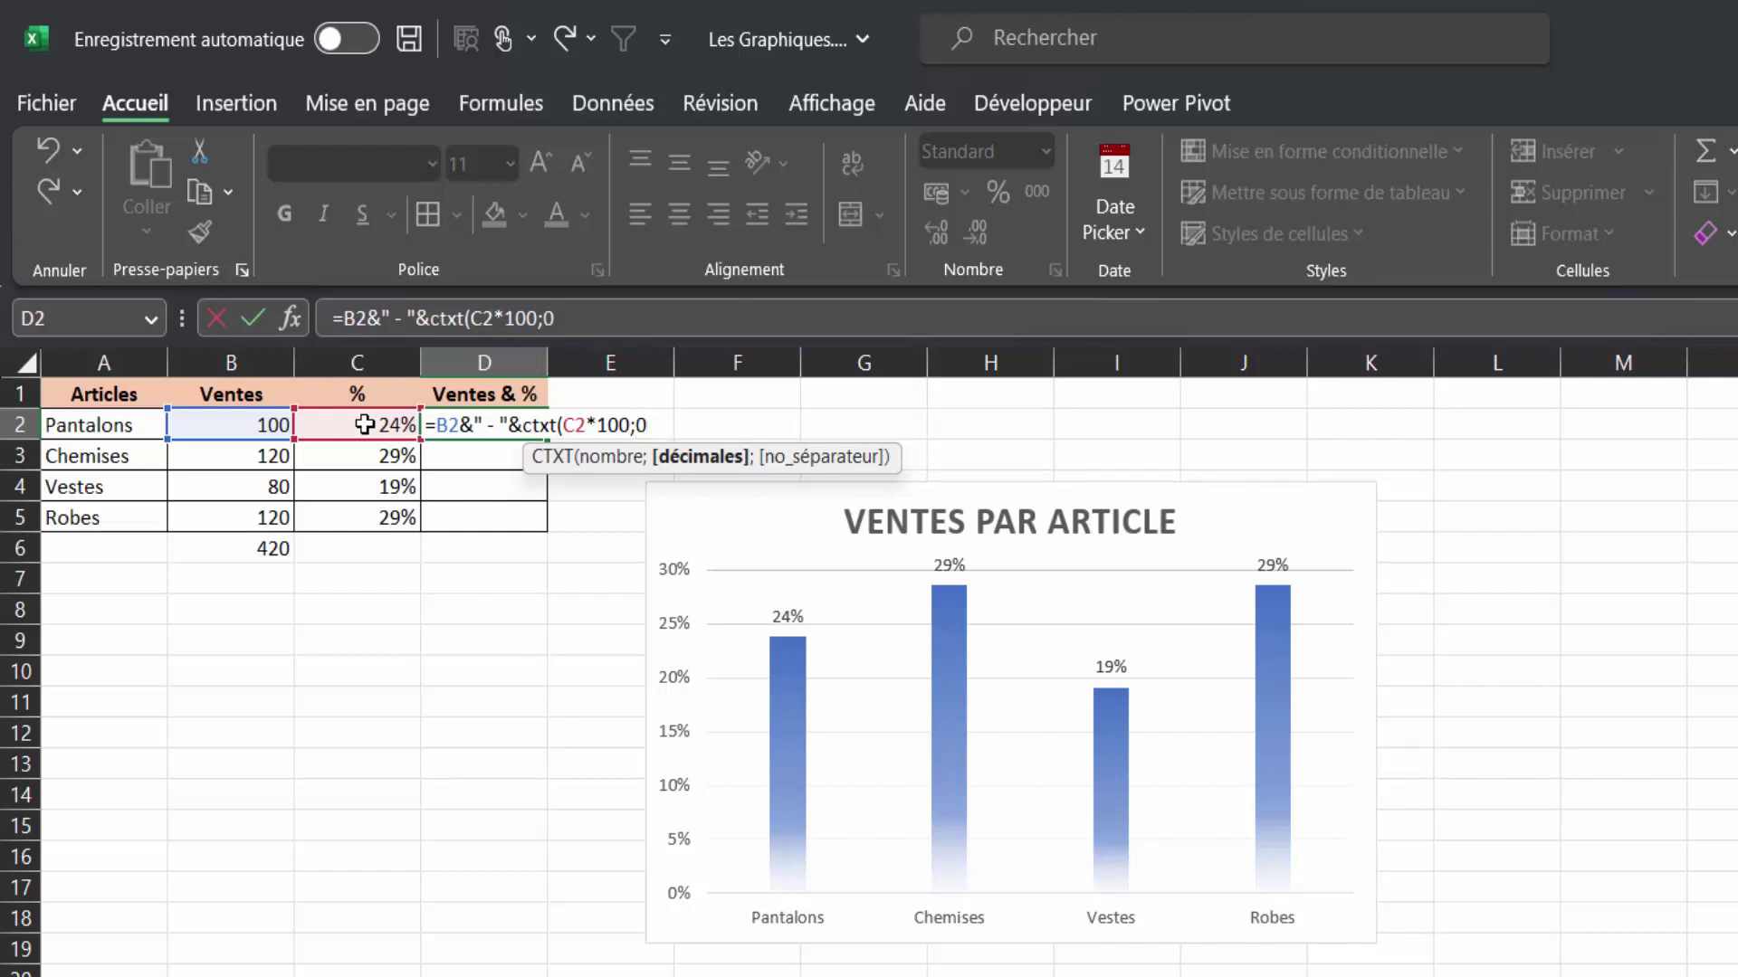
pyautogui.write(';')
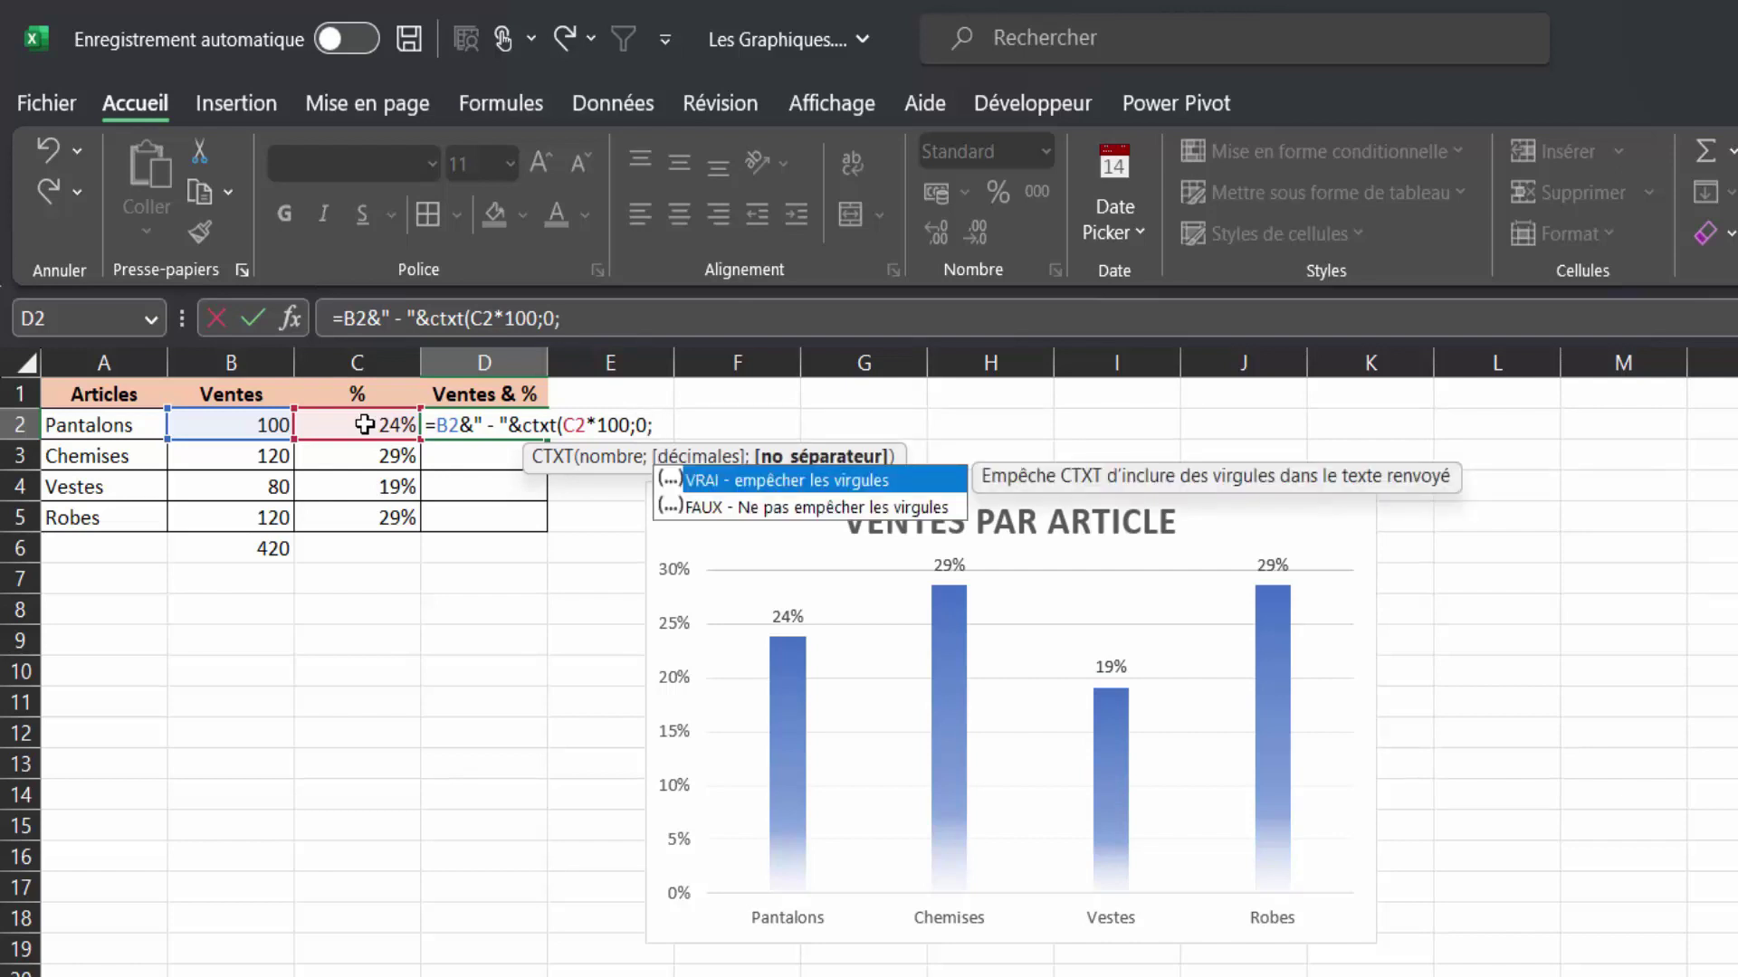
pyautogui.press('BackSpace')
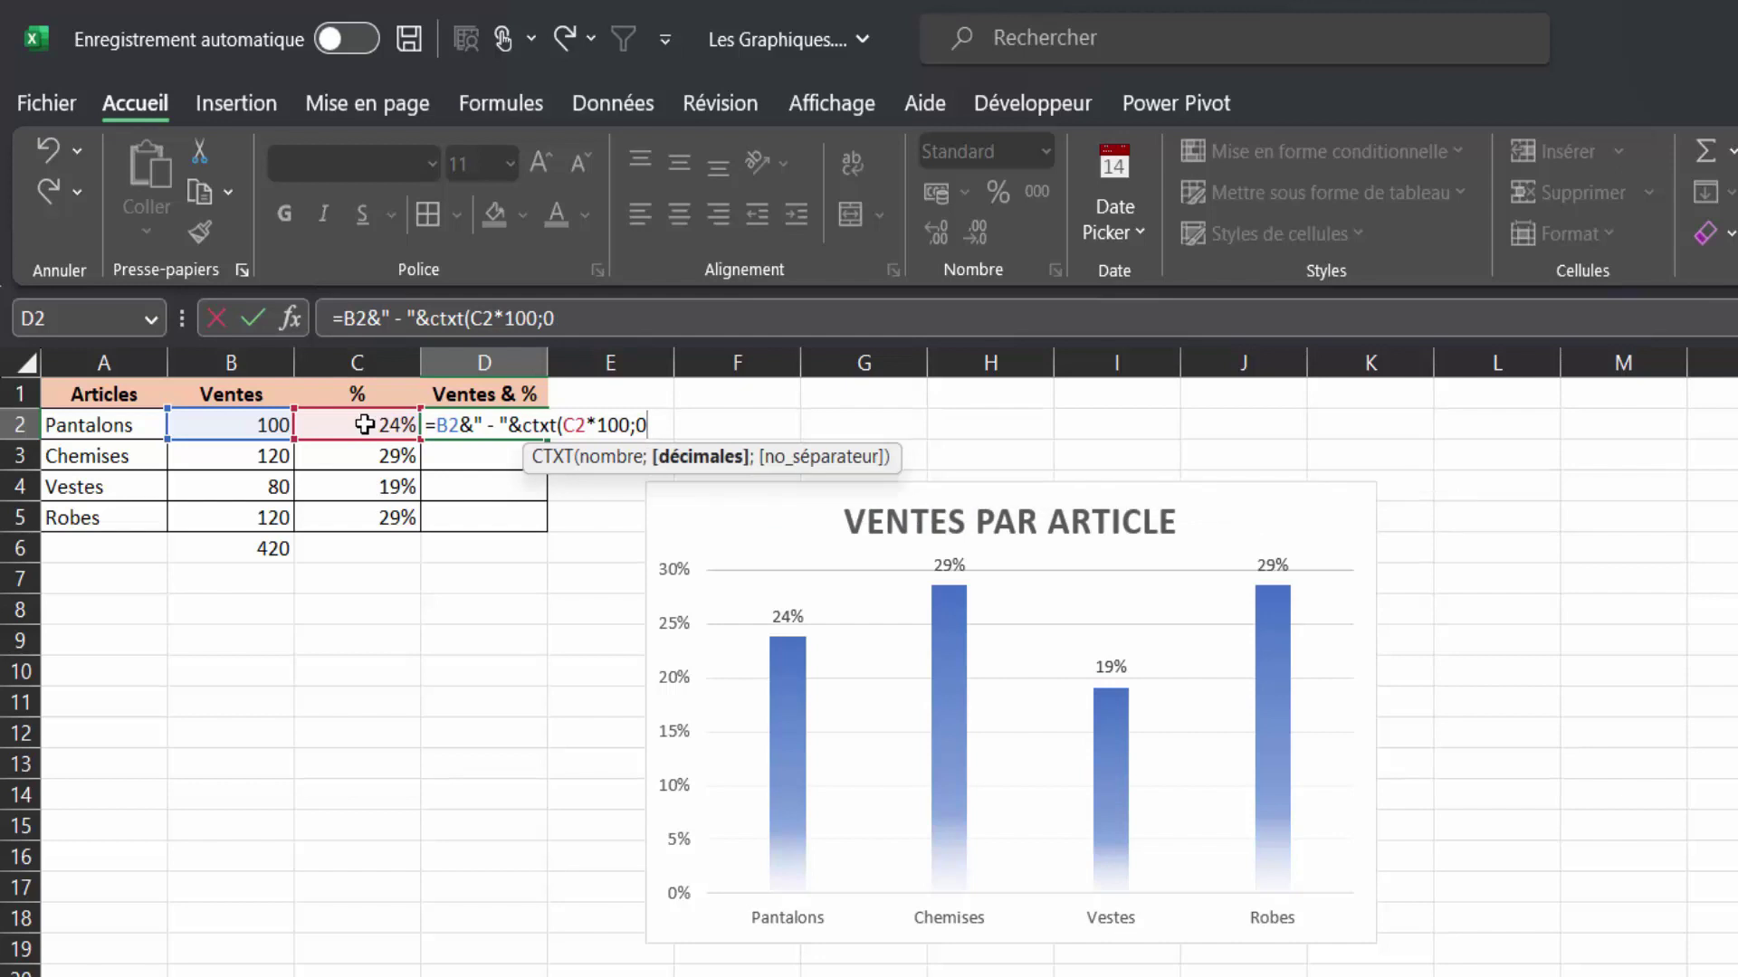
pyautogui.write(')')
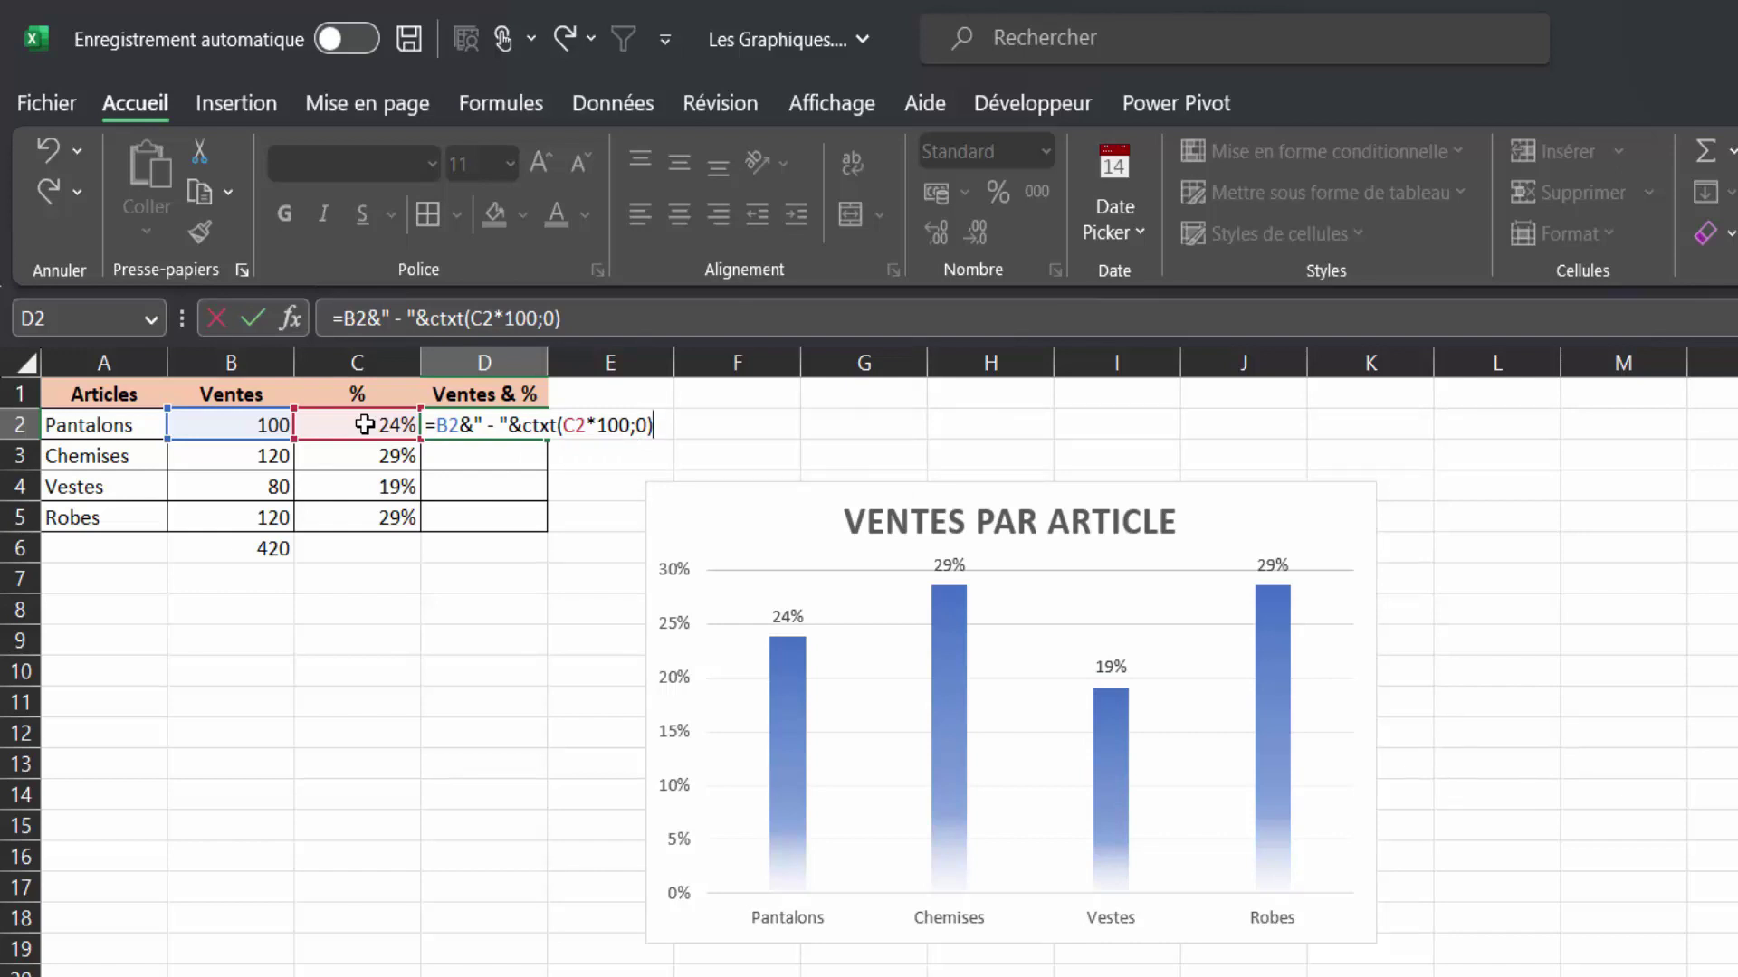
pyautogui.write('&"')
pyautogui.write('%')
# Commit the D2 sales-and-percentage formula and fill it down through D5.
pyautogui.press('Return')
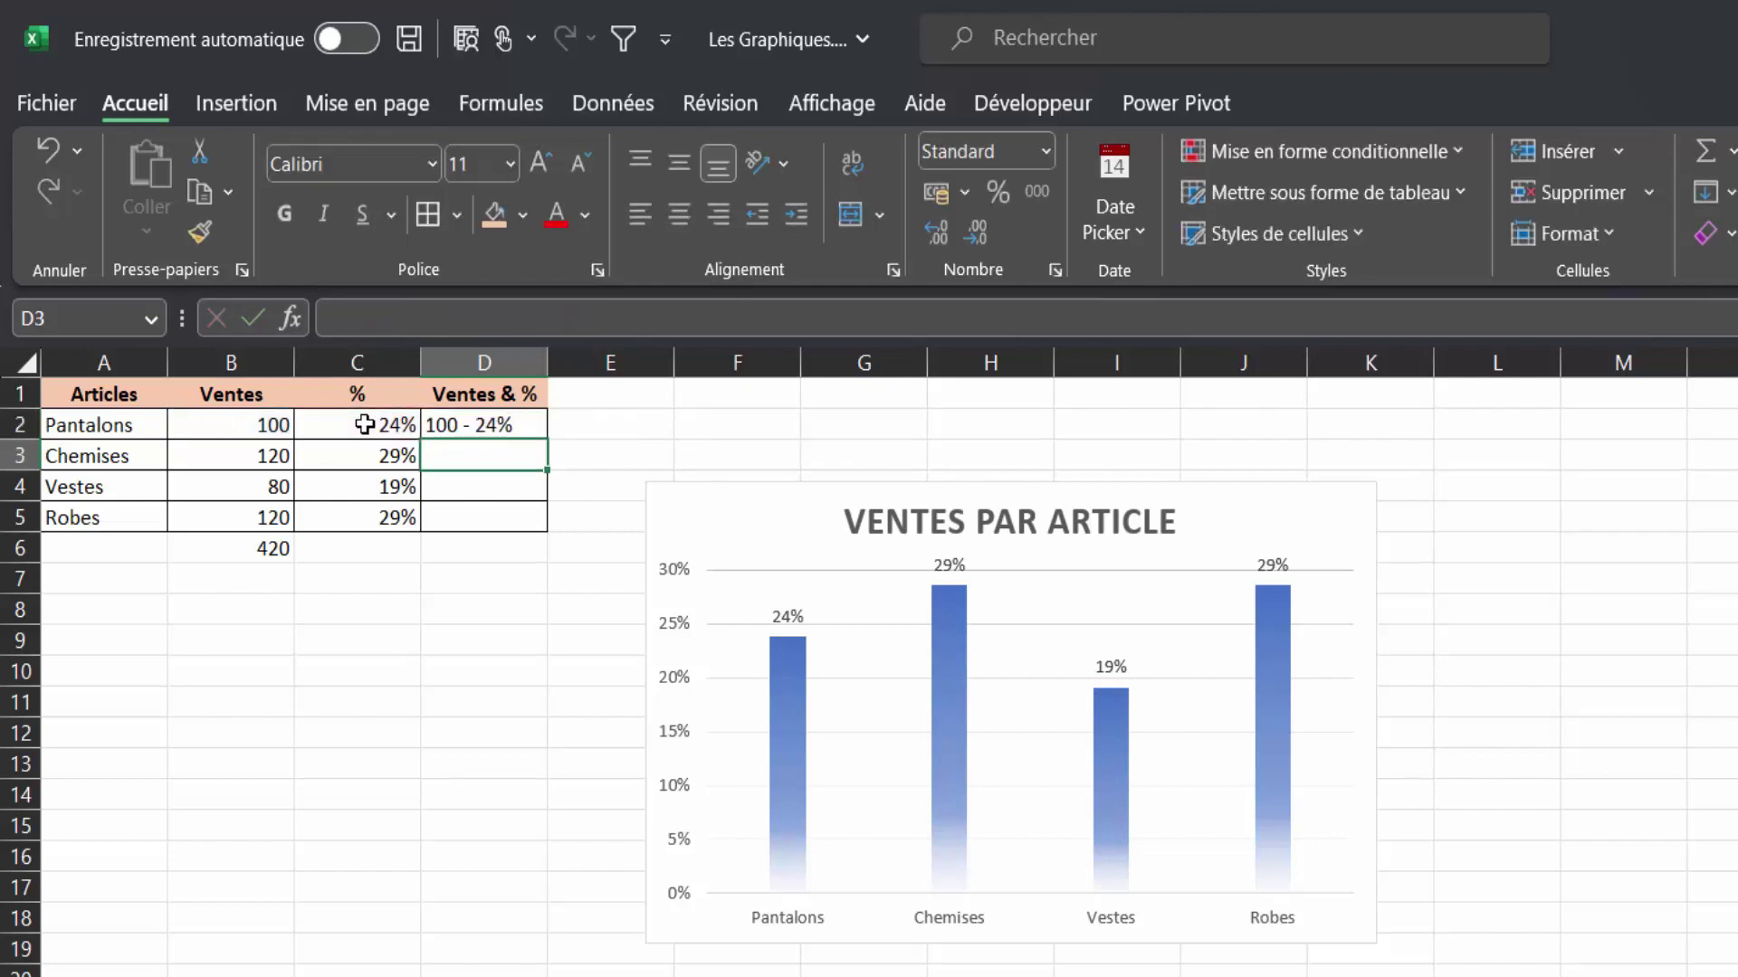
pyautogui.click(486, 427)
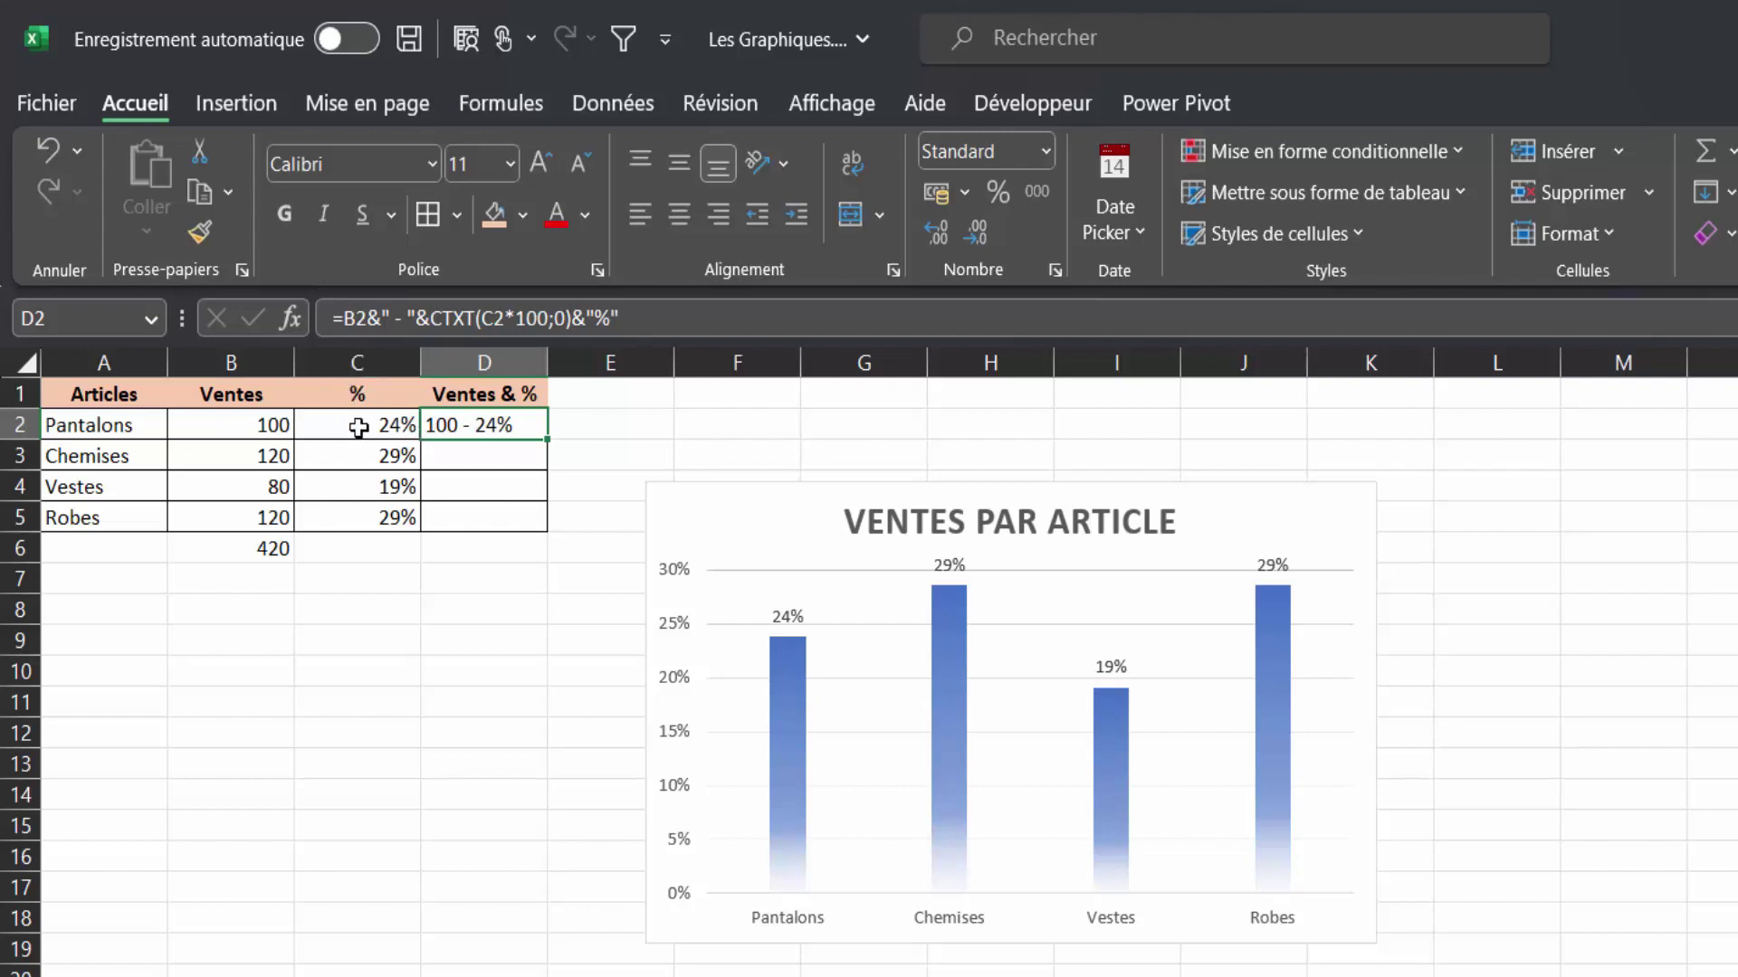
pyautogui.moveTo(545, 437); pyautogui.dragTo(536, 529)
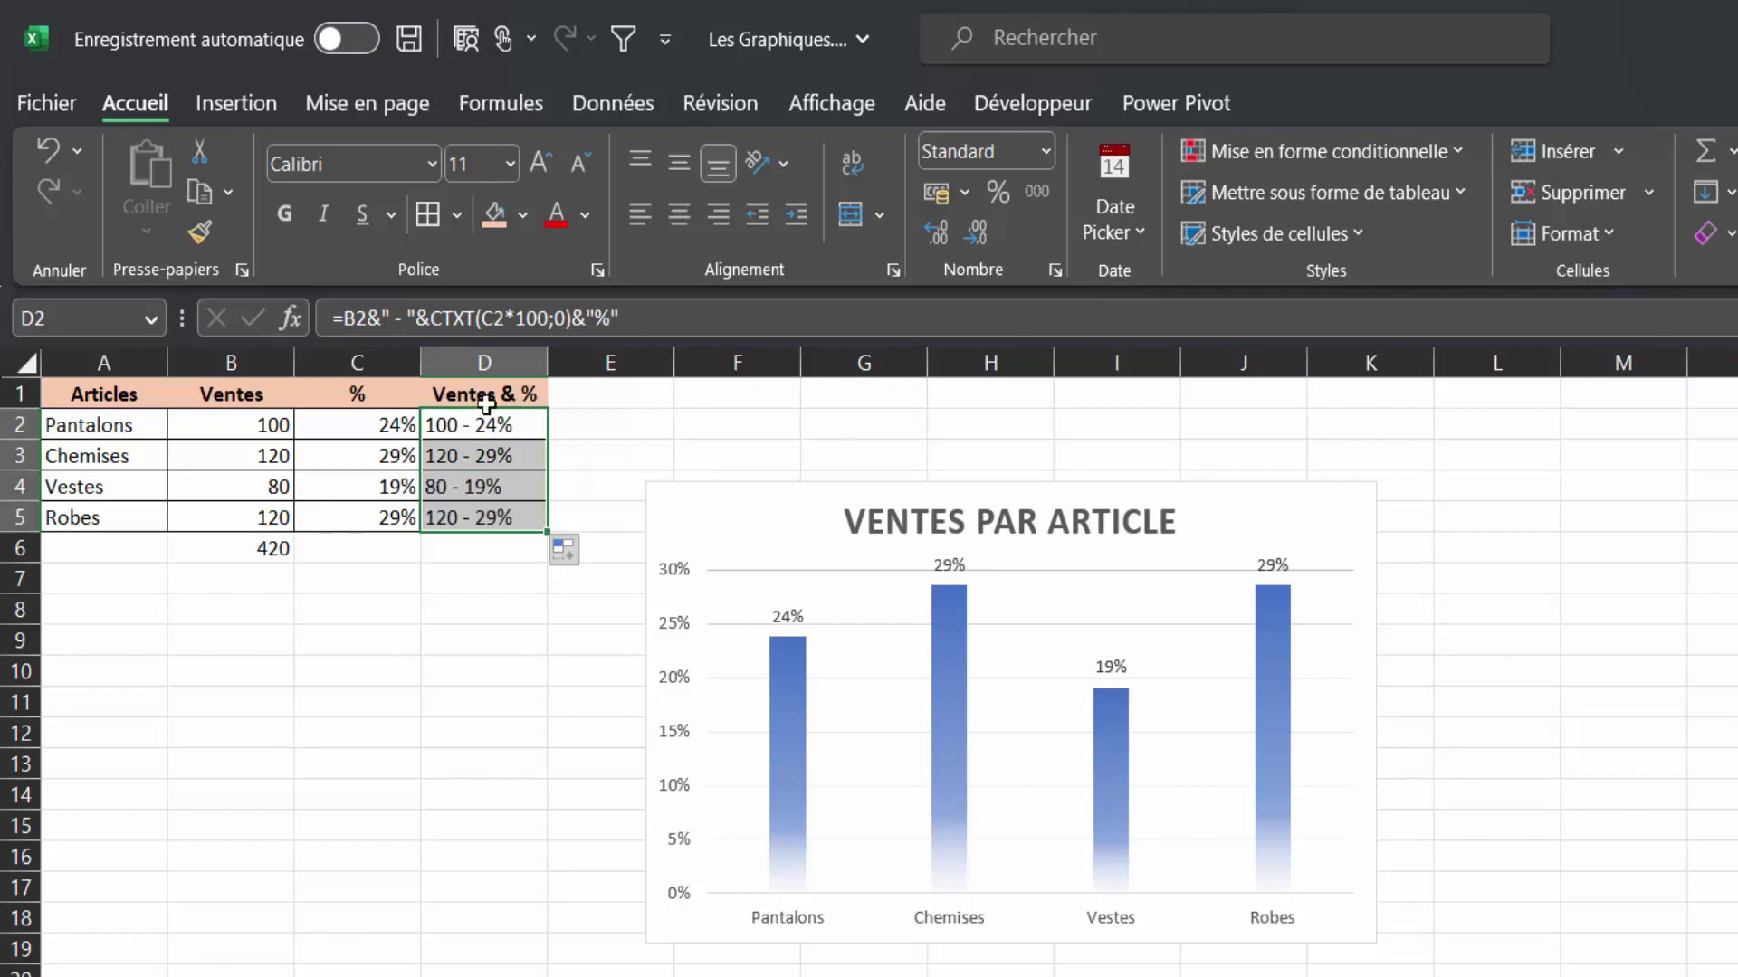
pyautogui.click(1254, 589)
# Turn on data labels for VENTES PAR ARTICLE and tick Valeur à partir des cellules.
pyautogui.click(1184, 482)
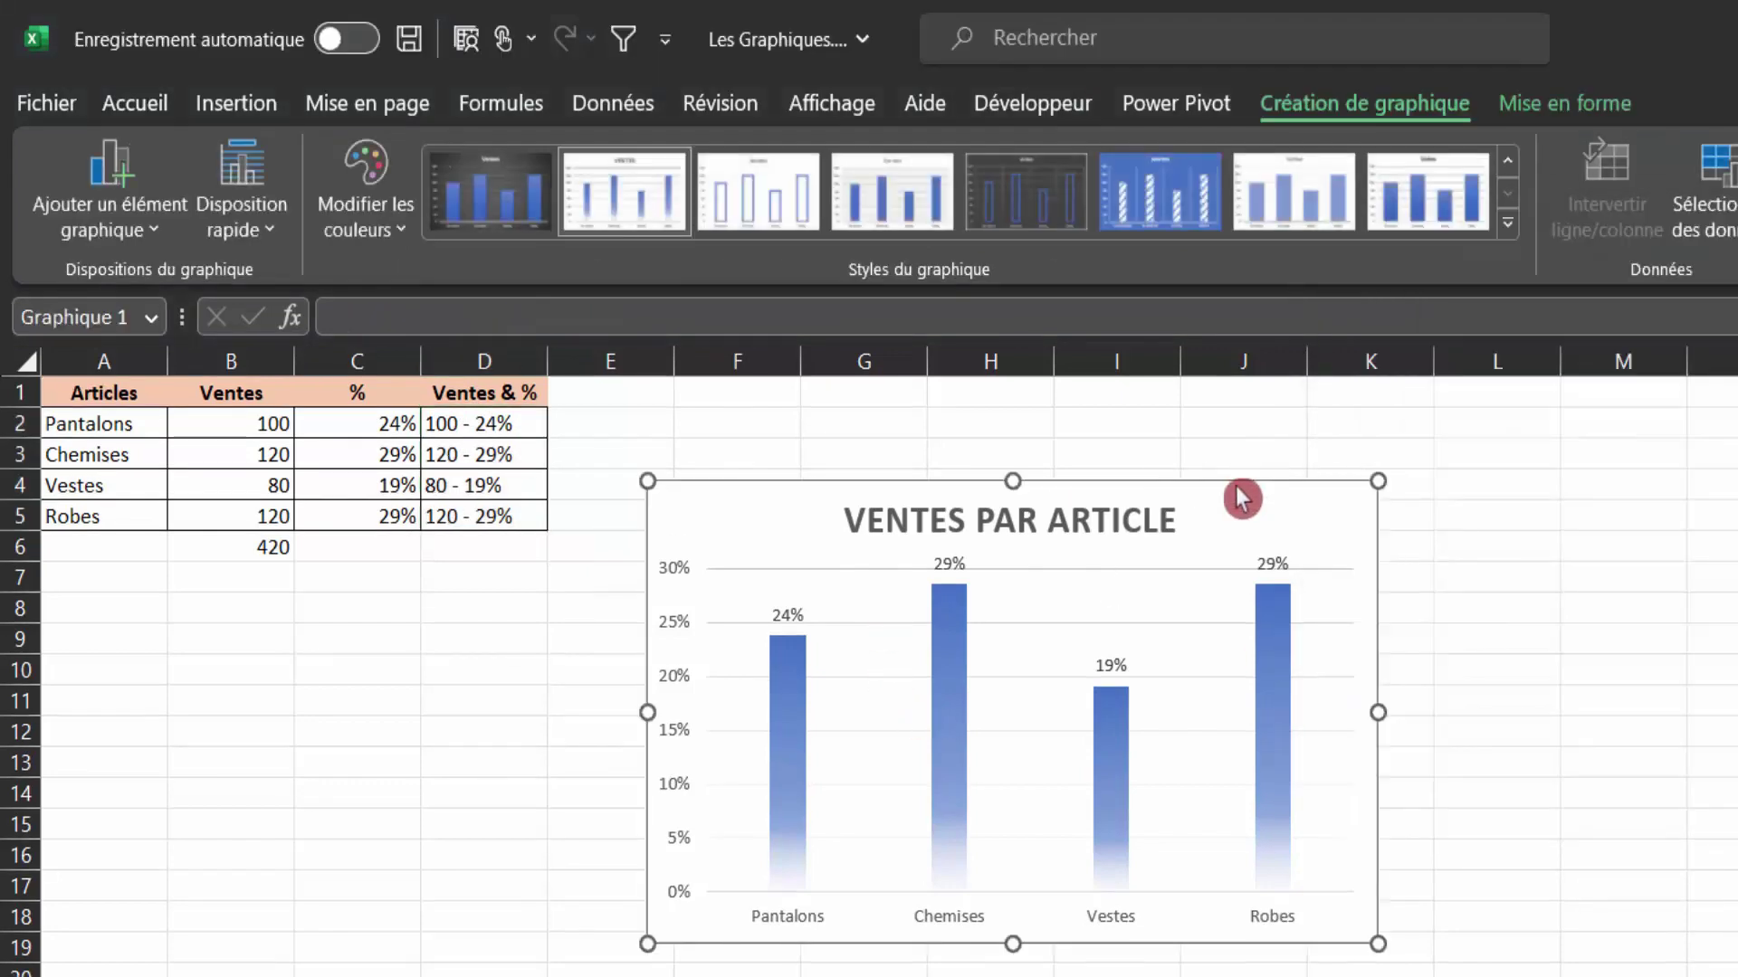
pyautogui.click(1414, 500)
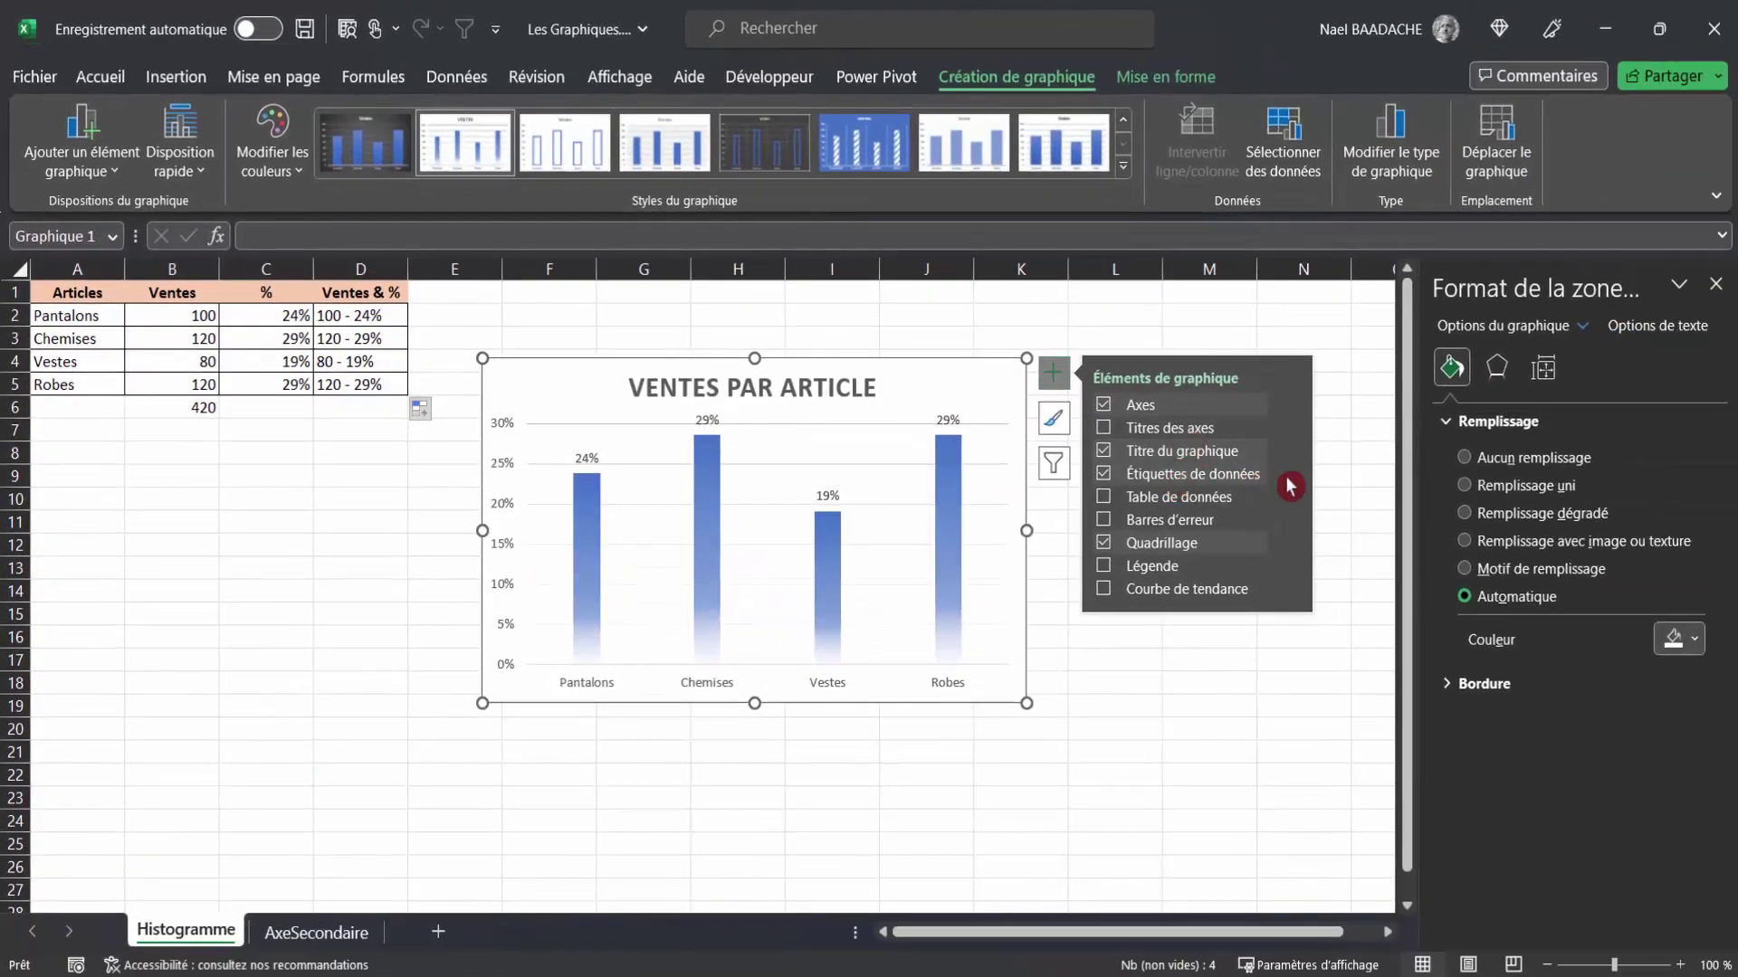
pyautogui.click(1307, 476)
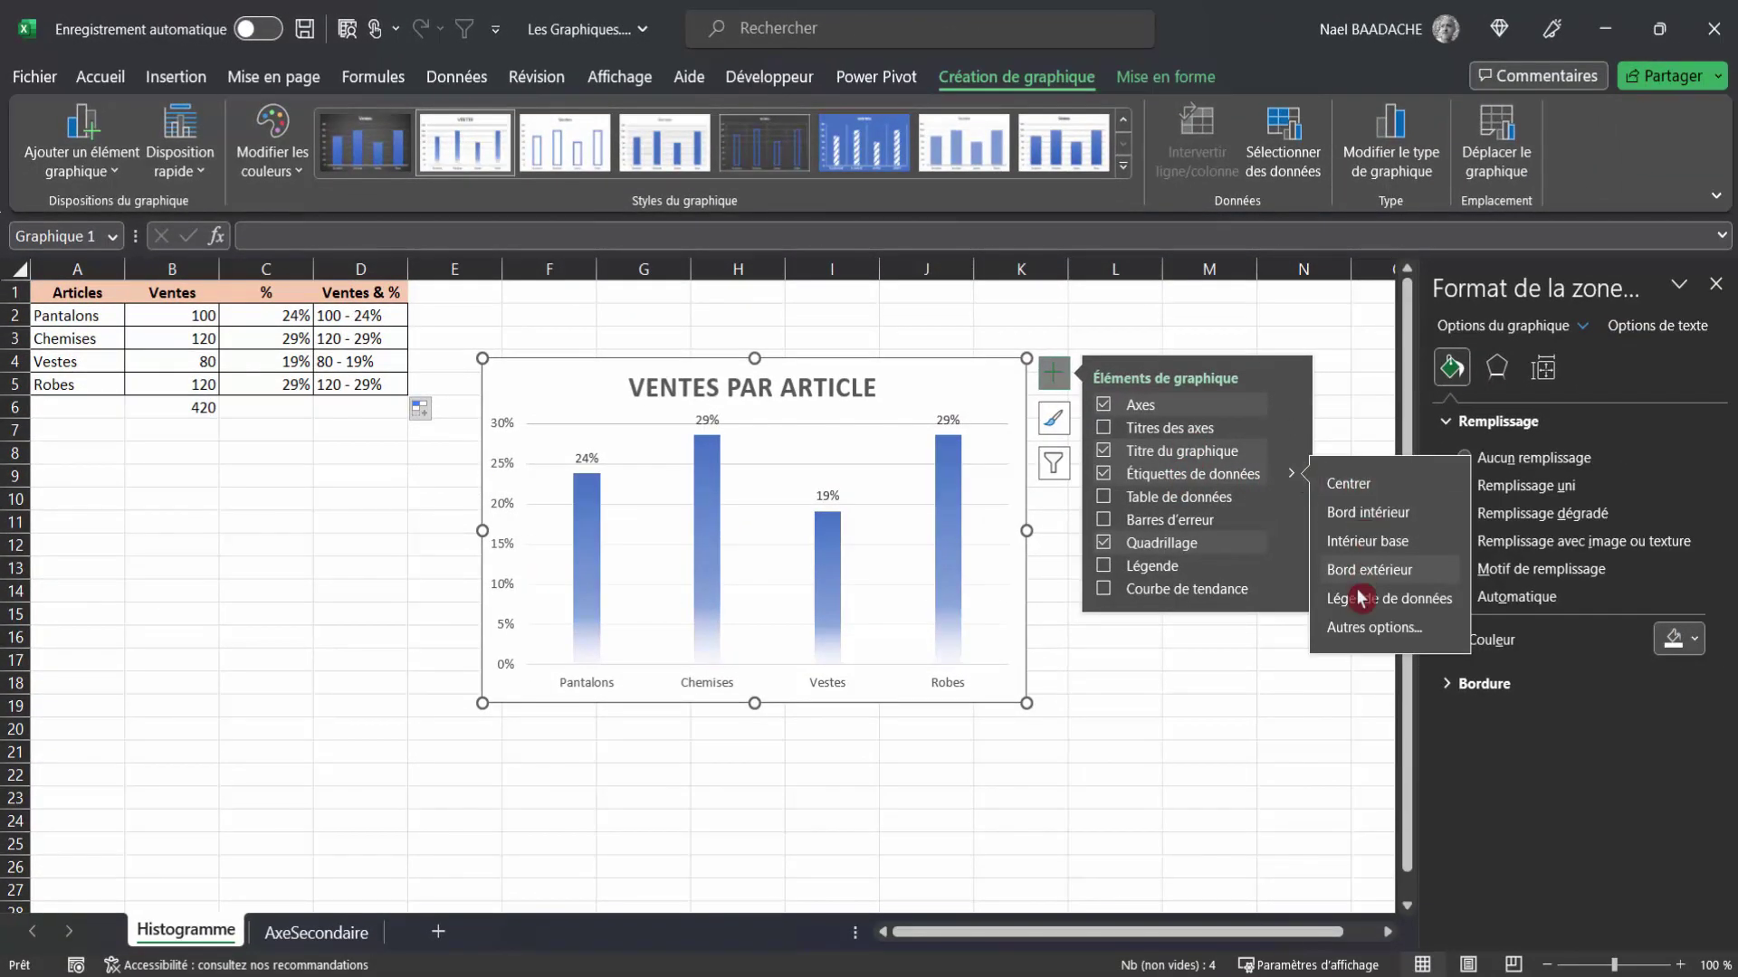
pyautogui.click(1358, 627)
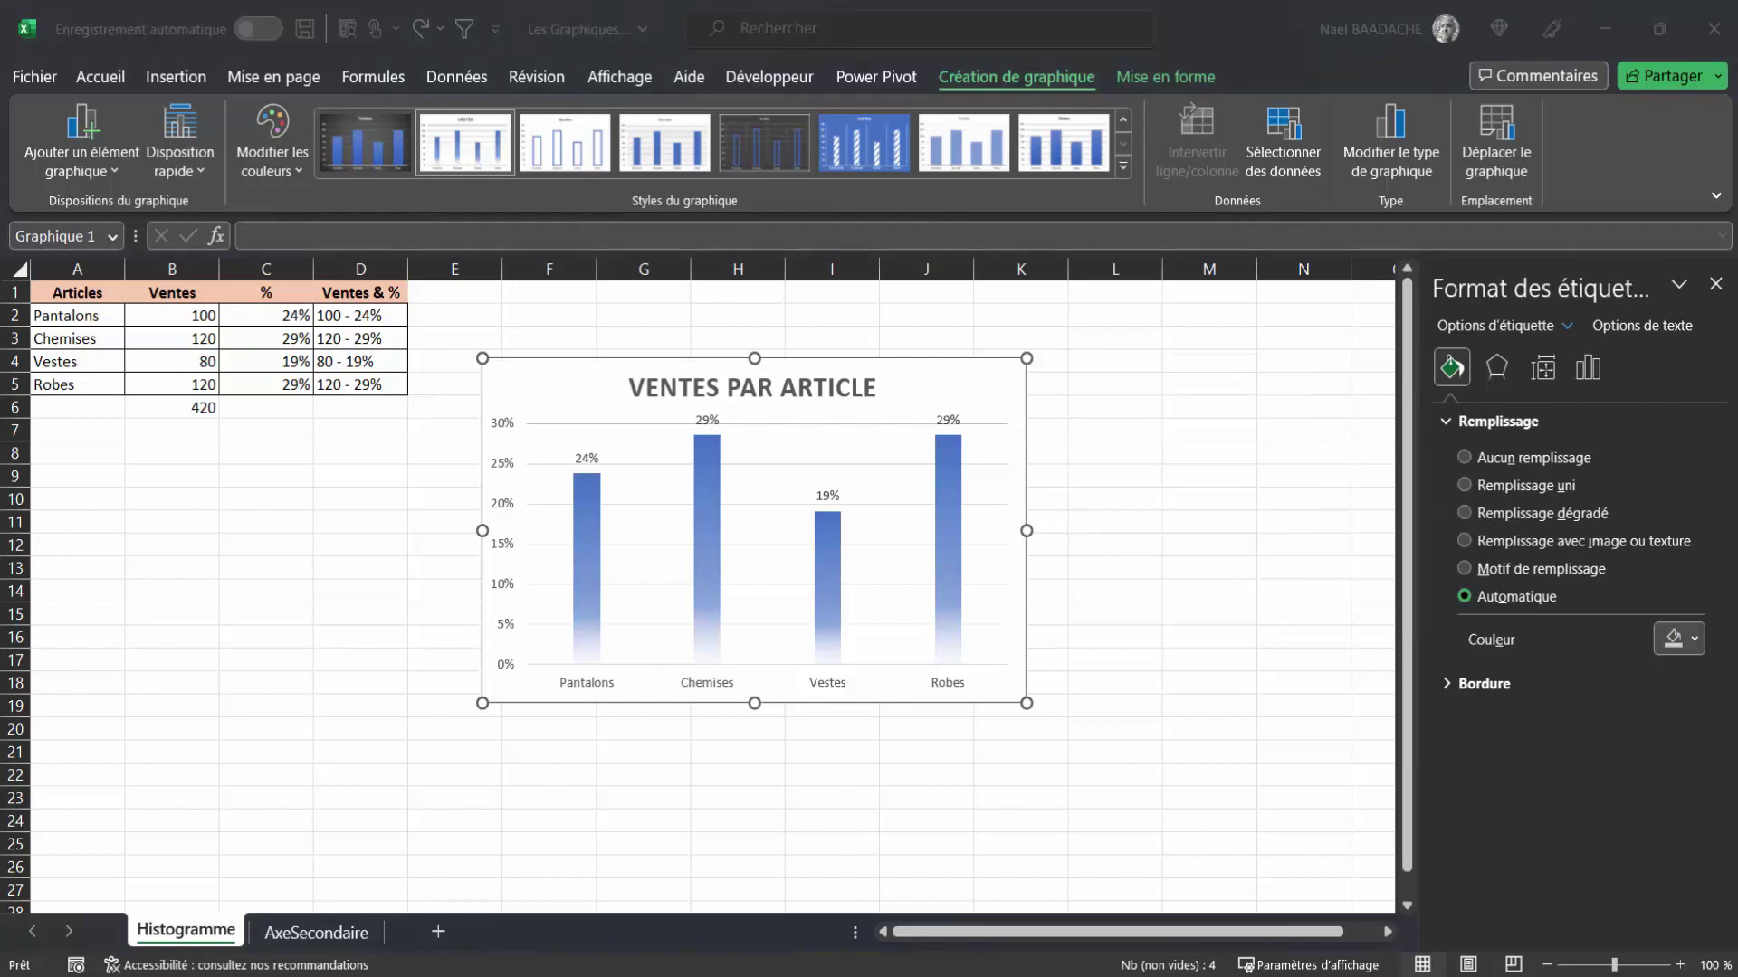
pyautogui.click(1588, 368)
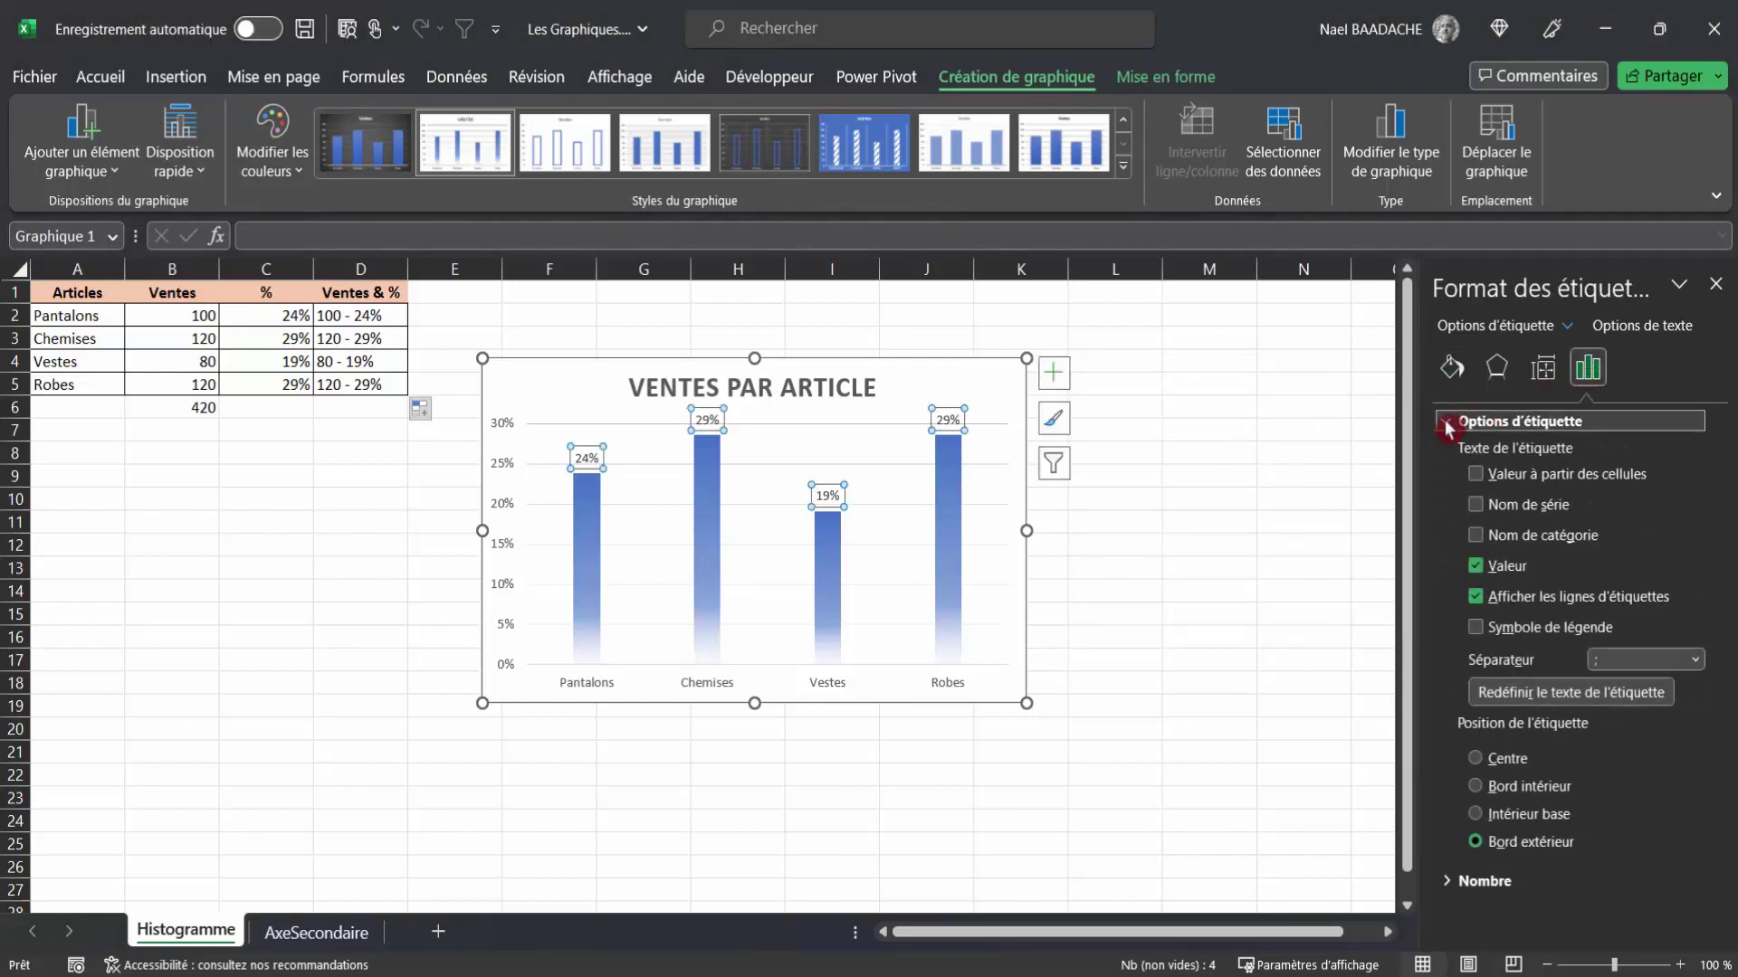
pyautogui.click(1475, 476)
# Set D2:D5 as the data label range.
pyautogui.moveTo(1330, 291)
pyautogui.mouseDown()
pyautogui.moveTo(159, 489)
pyautogui.moveTo(226, 516)
pyautogui.mouseUp()
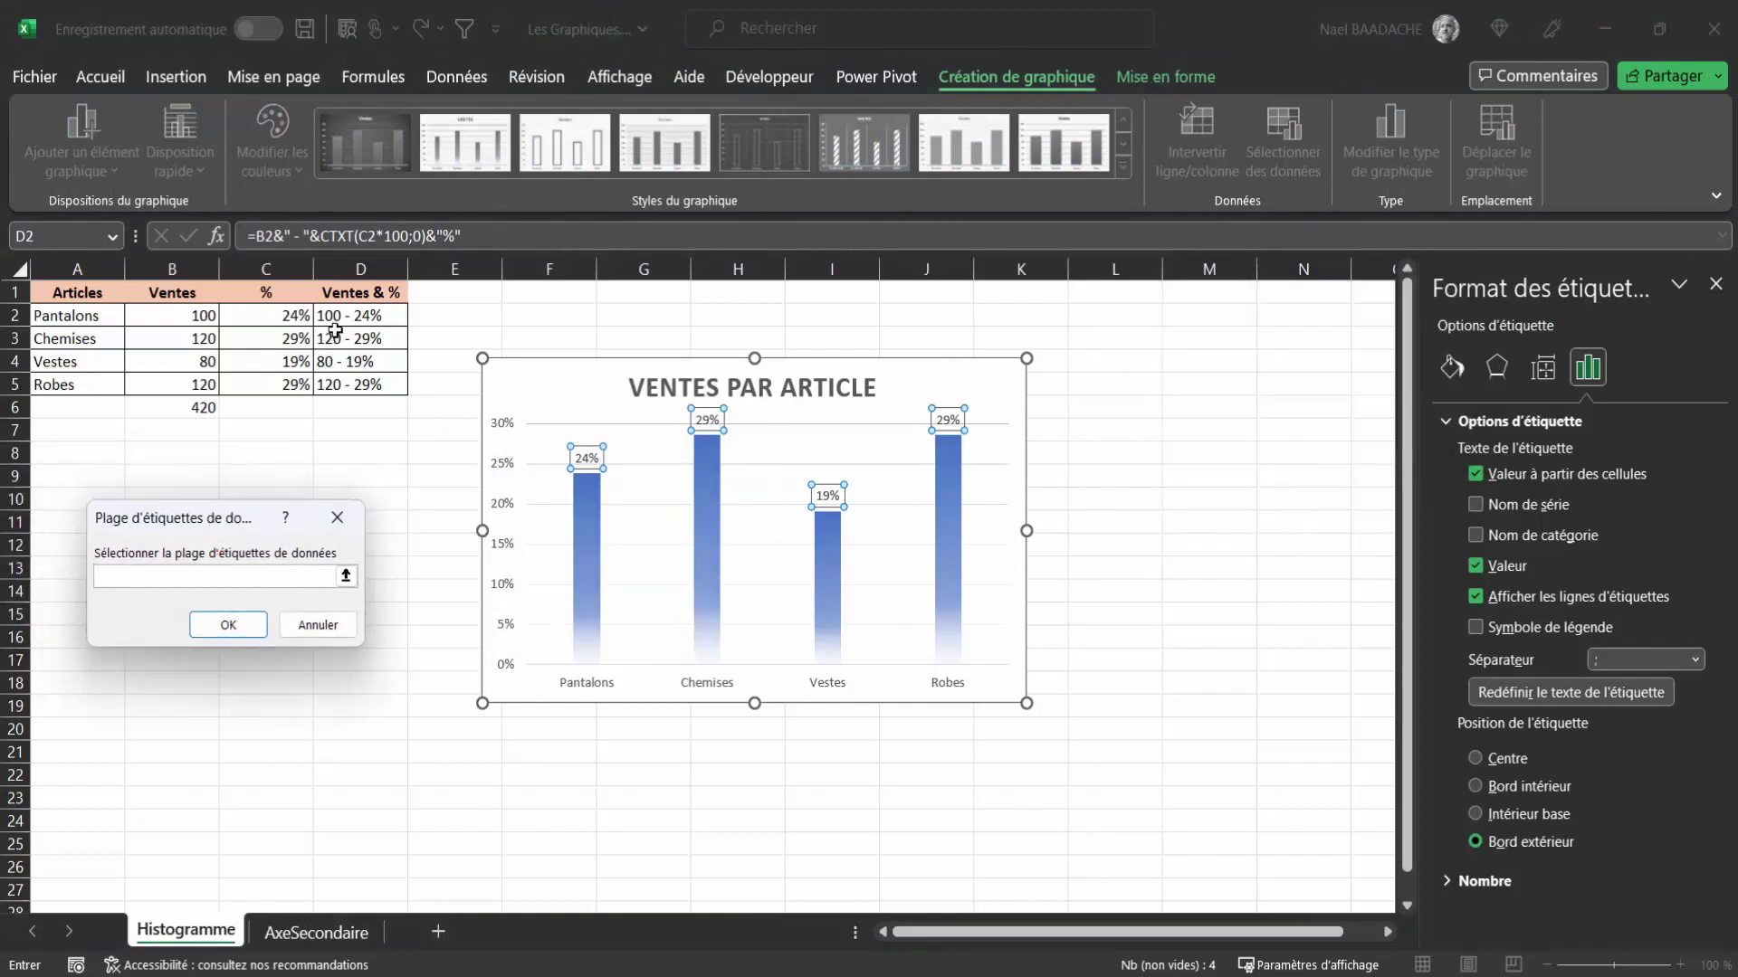
pyautogui.click(345, 318)
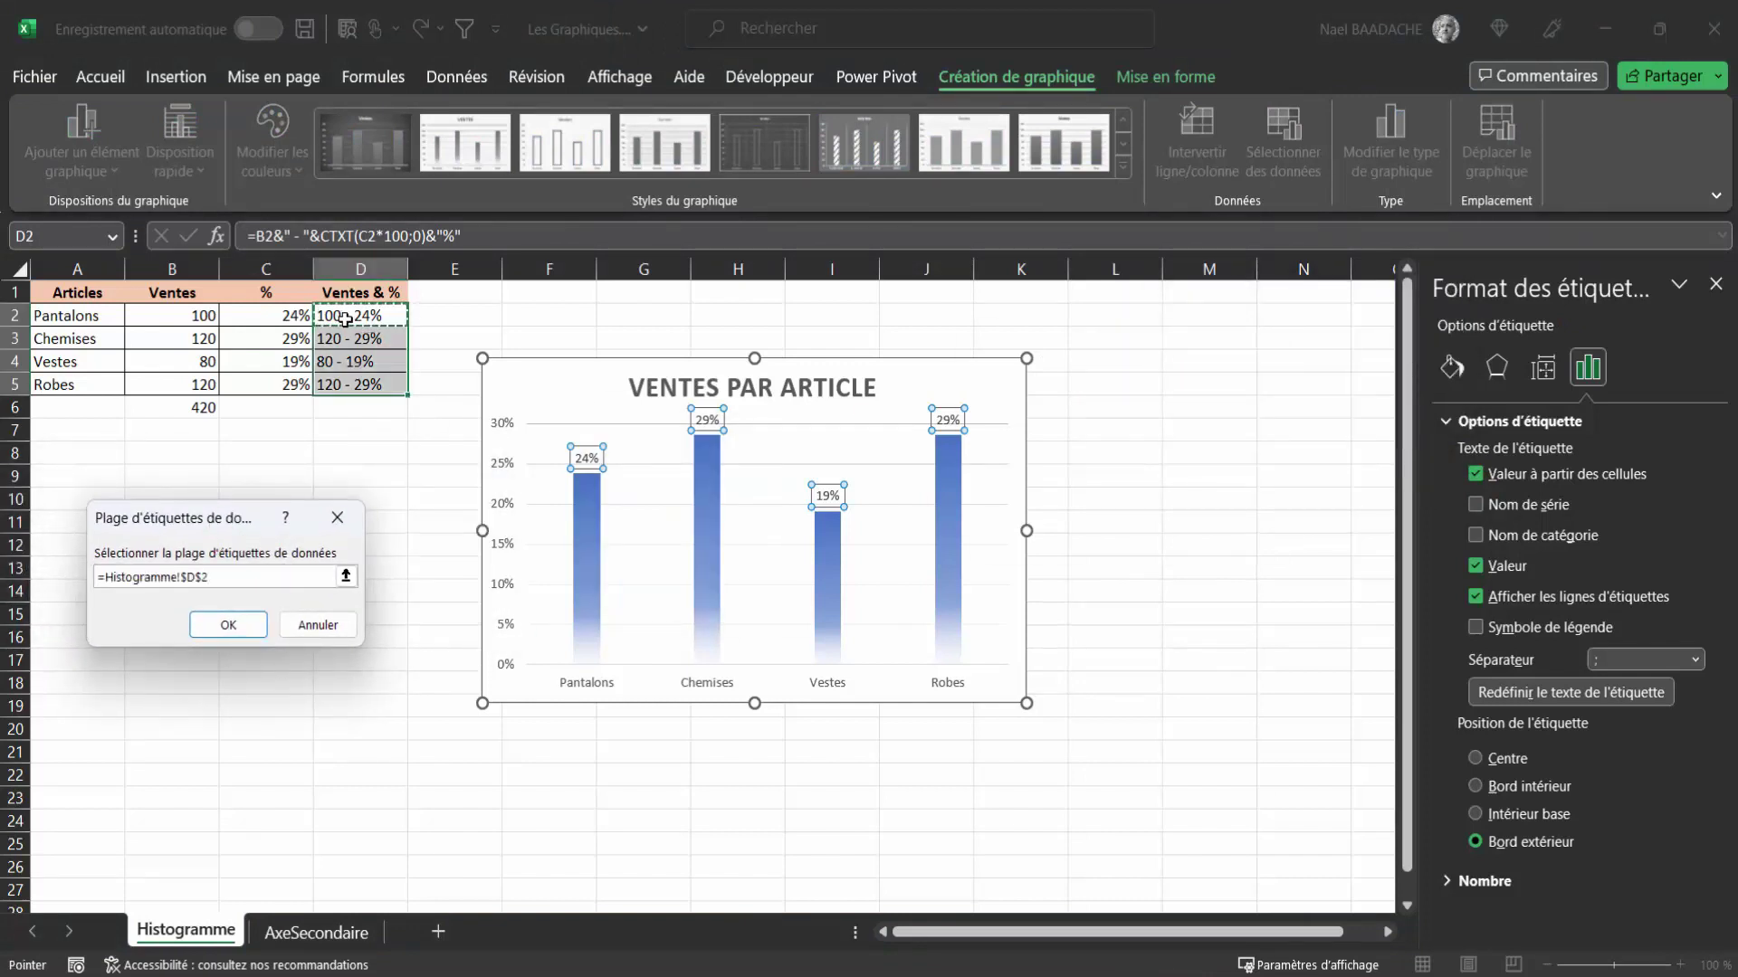
pyautogui.moveTo(345, 319); pyautogui.dragTo(337, 387)
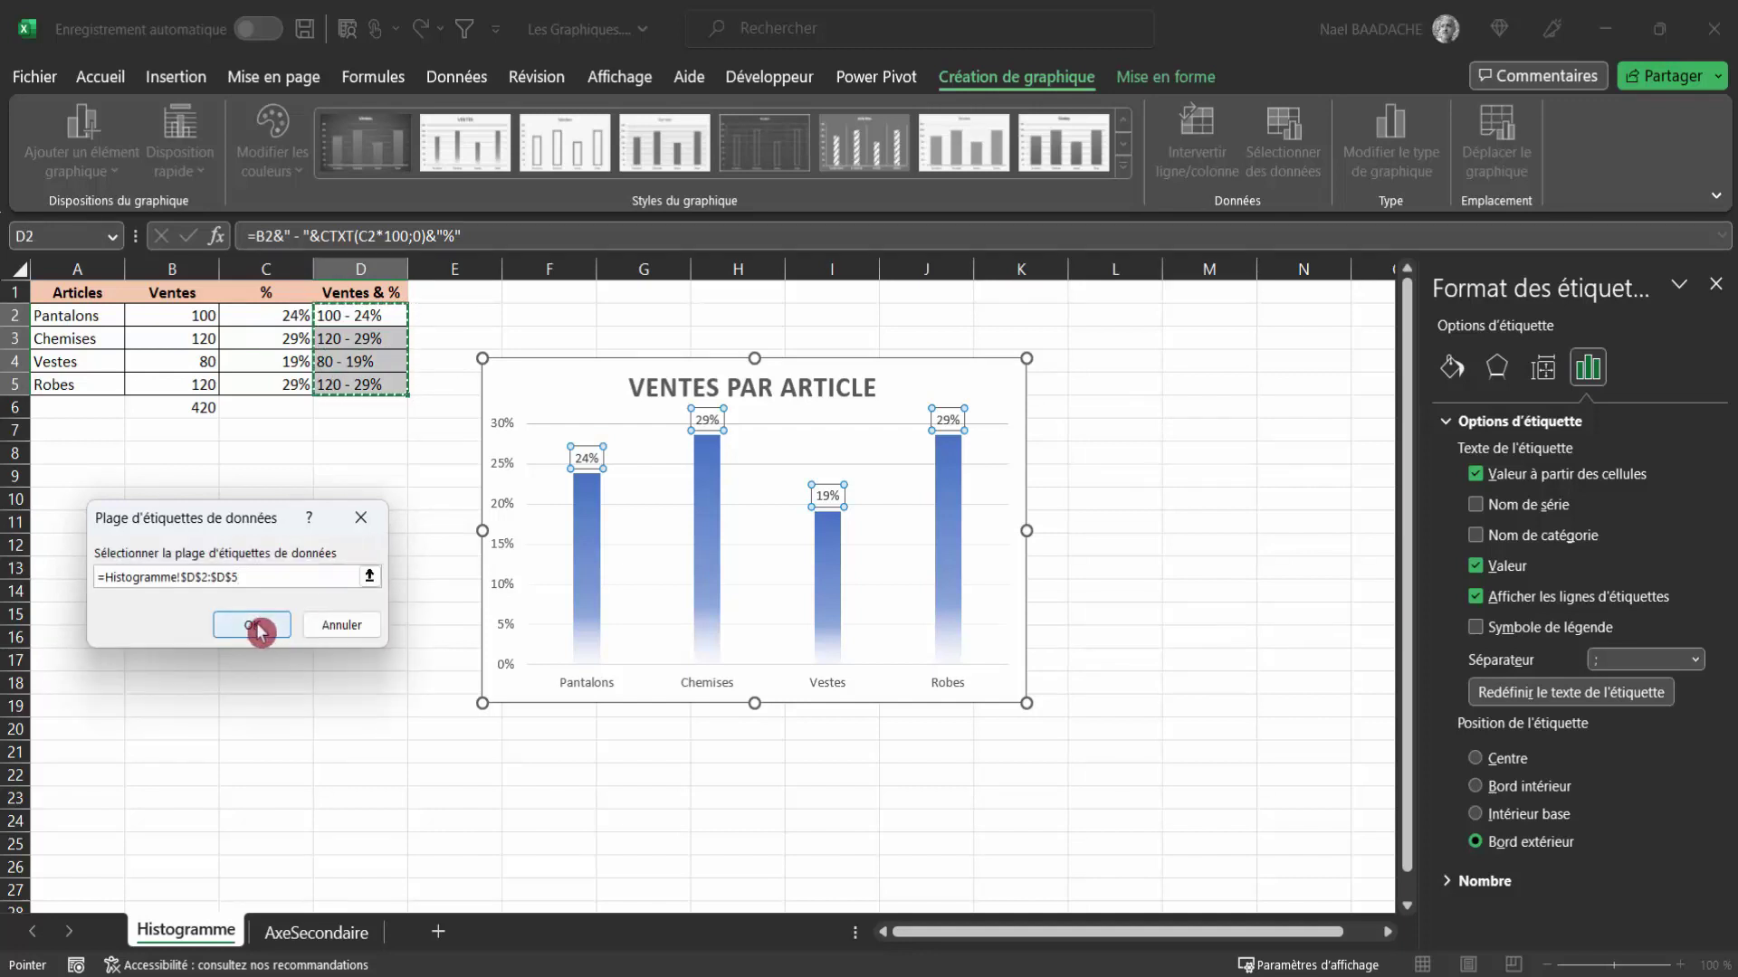
pyautogui.click(254, 623)
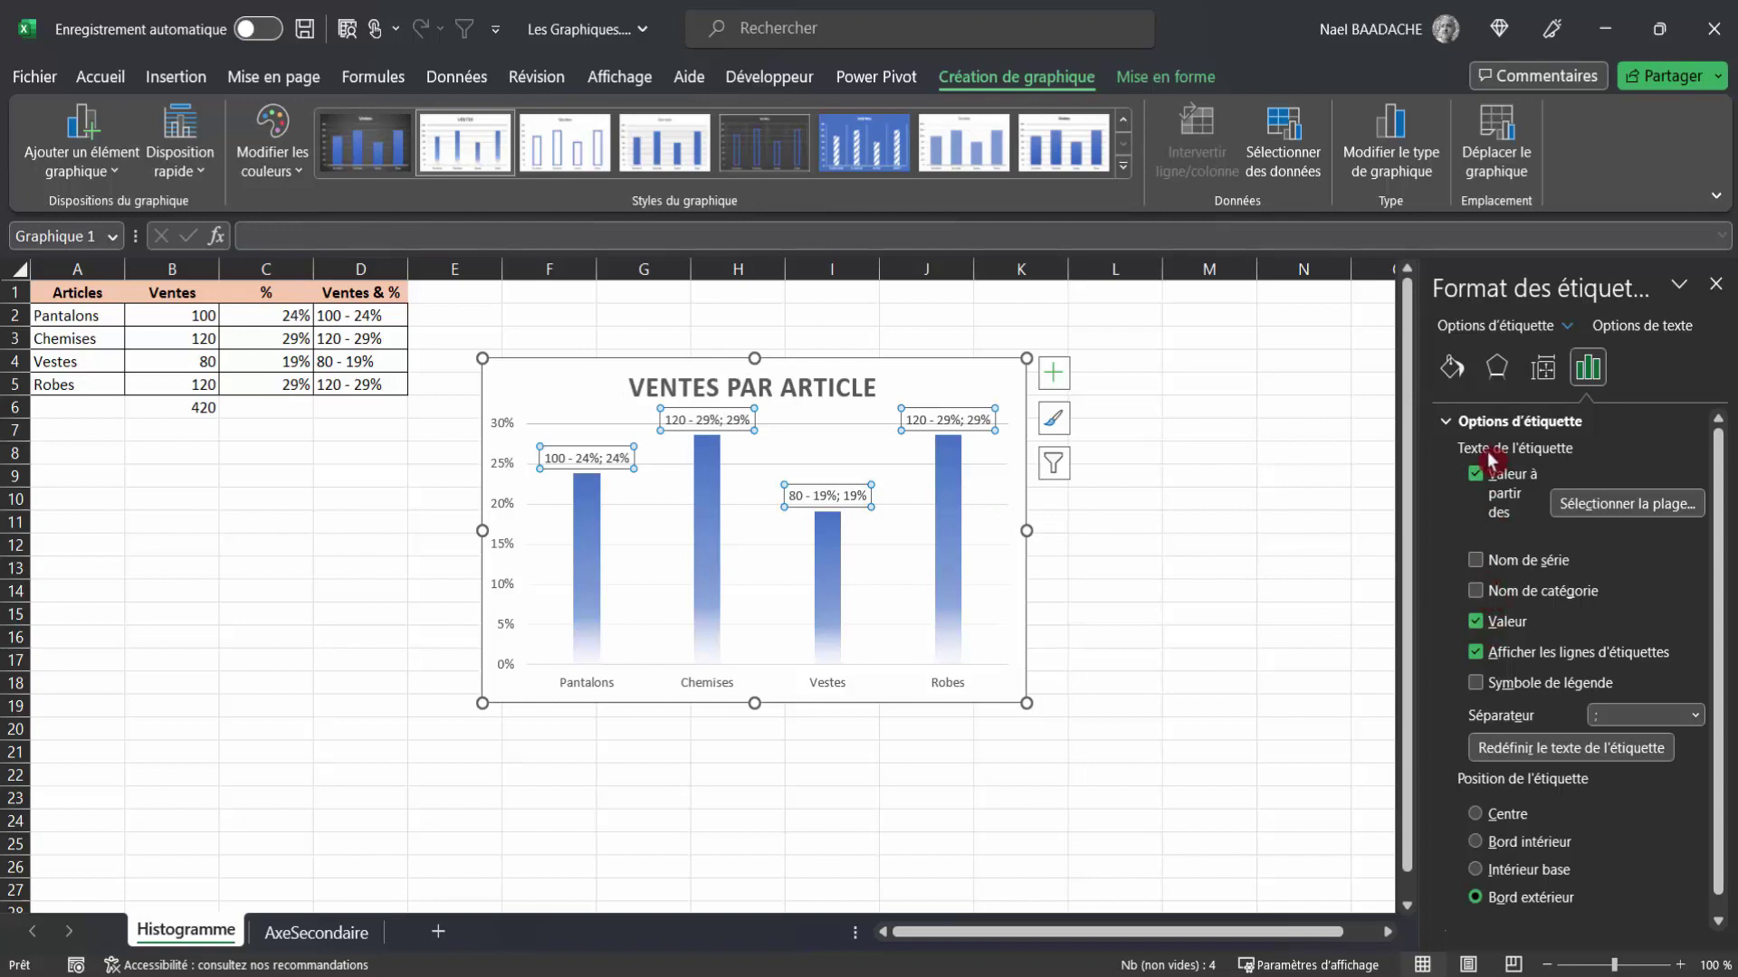
# Untick Valeur so the bars show only the 'ventes - %' text.
pyautogui.click(1476, 623)
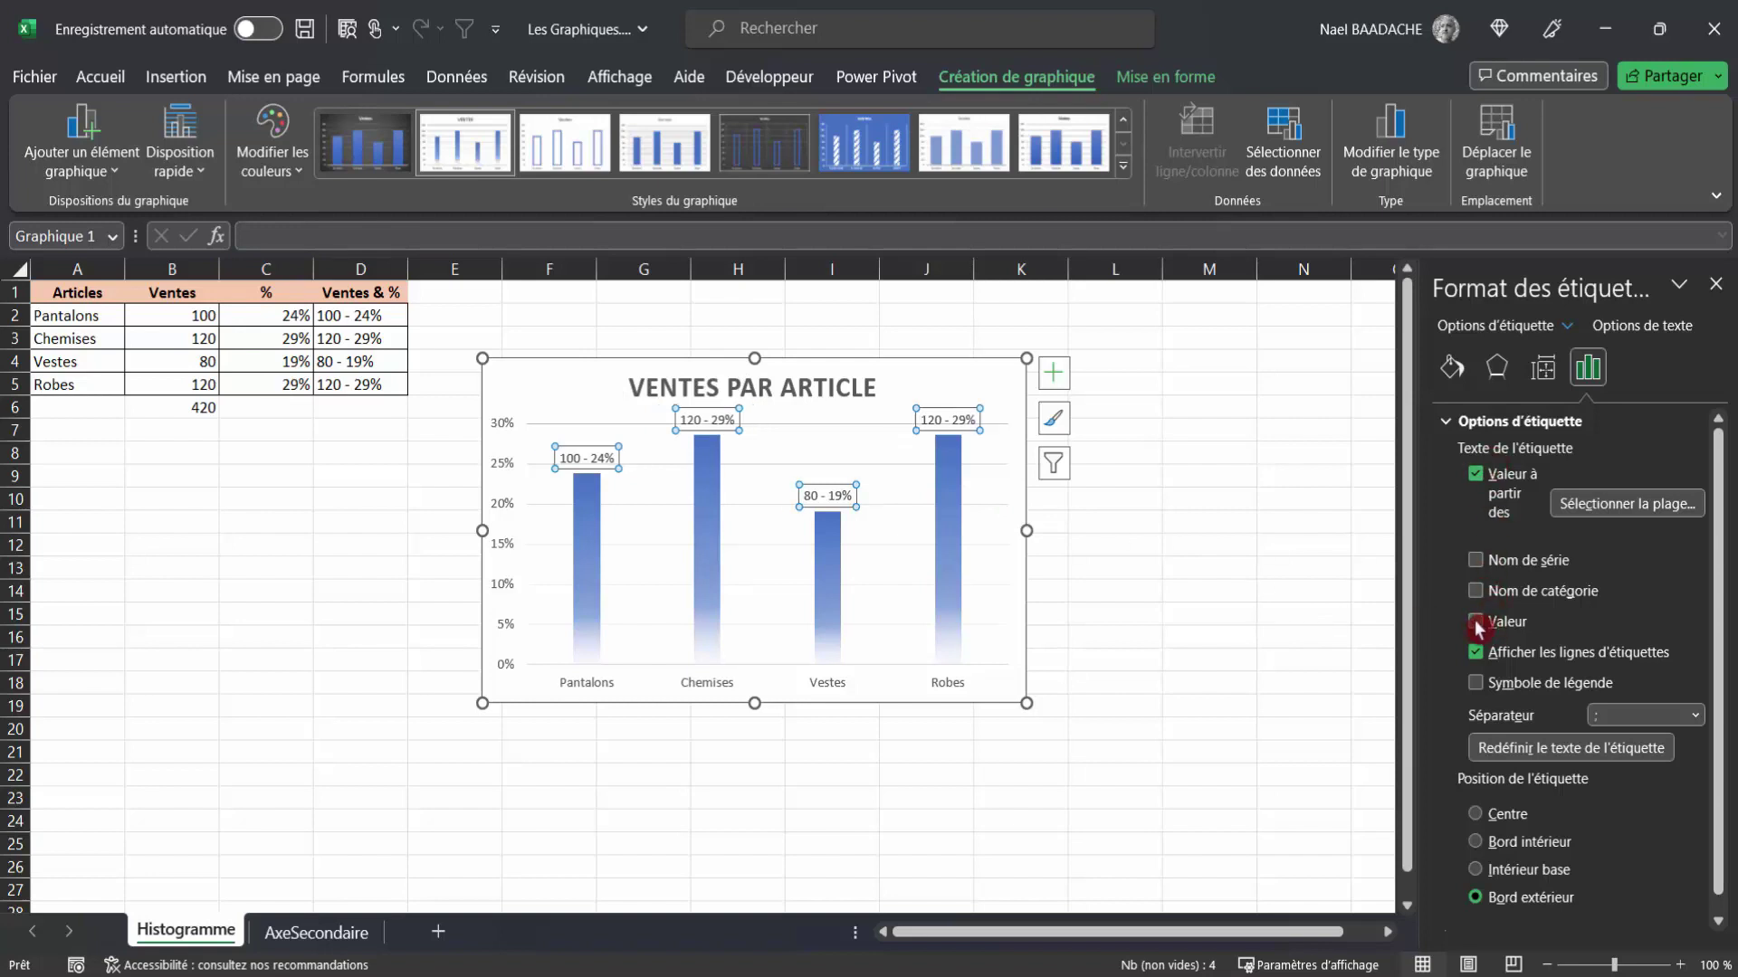
pyautogui.click(1476, 652)
pyautogui.click(1123, 776)
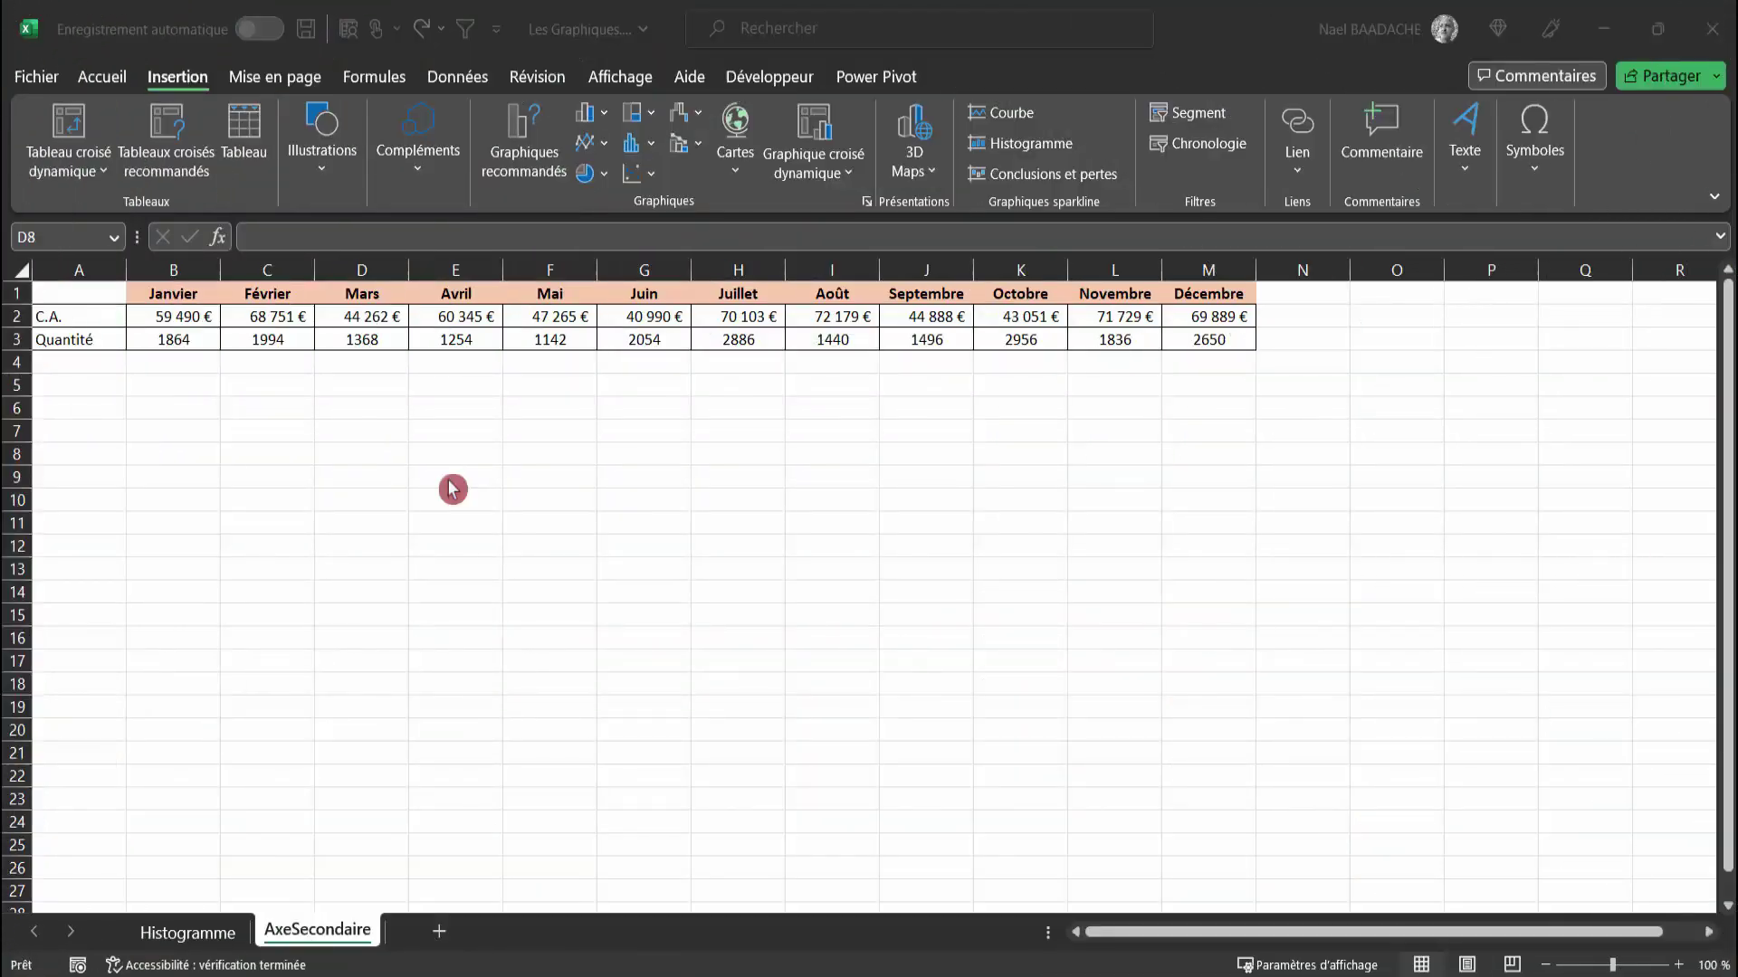
# On the AxeSecondaire sheet, check the Janvier C.A. and Quantité values, then select A1:M3.
pyautogui.click(452, 488)
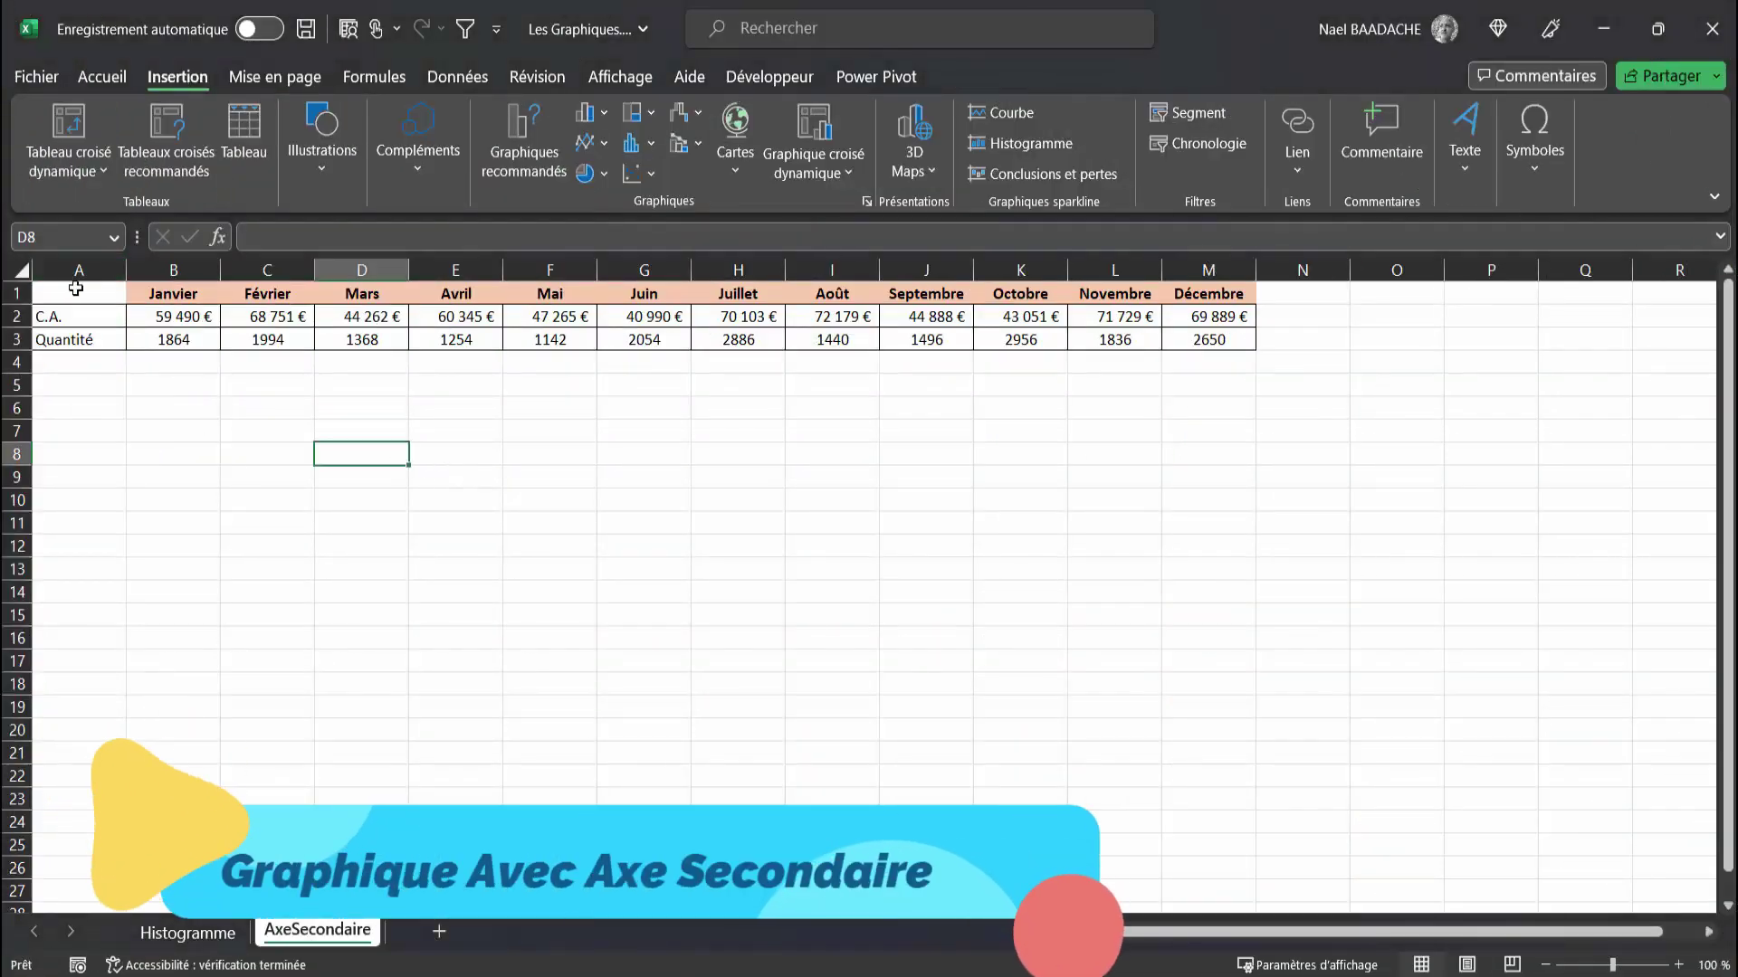
pyautogui.moveTo(76, 288); pyautogui.dragTo(1208, 301)
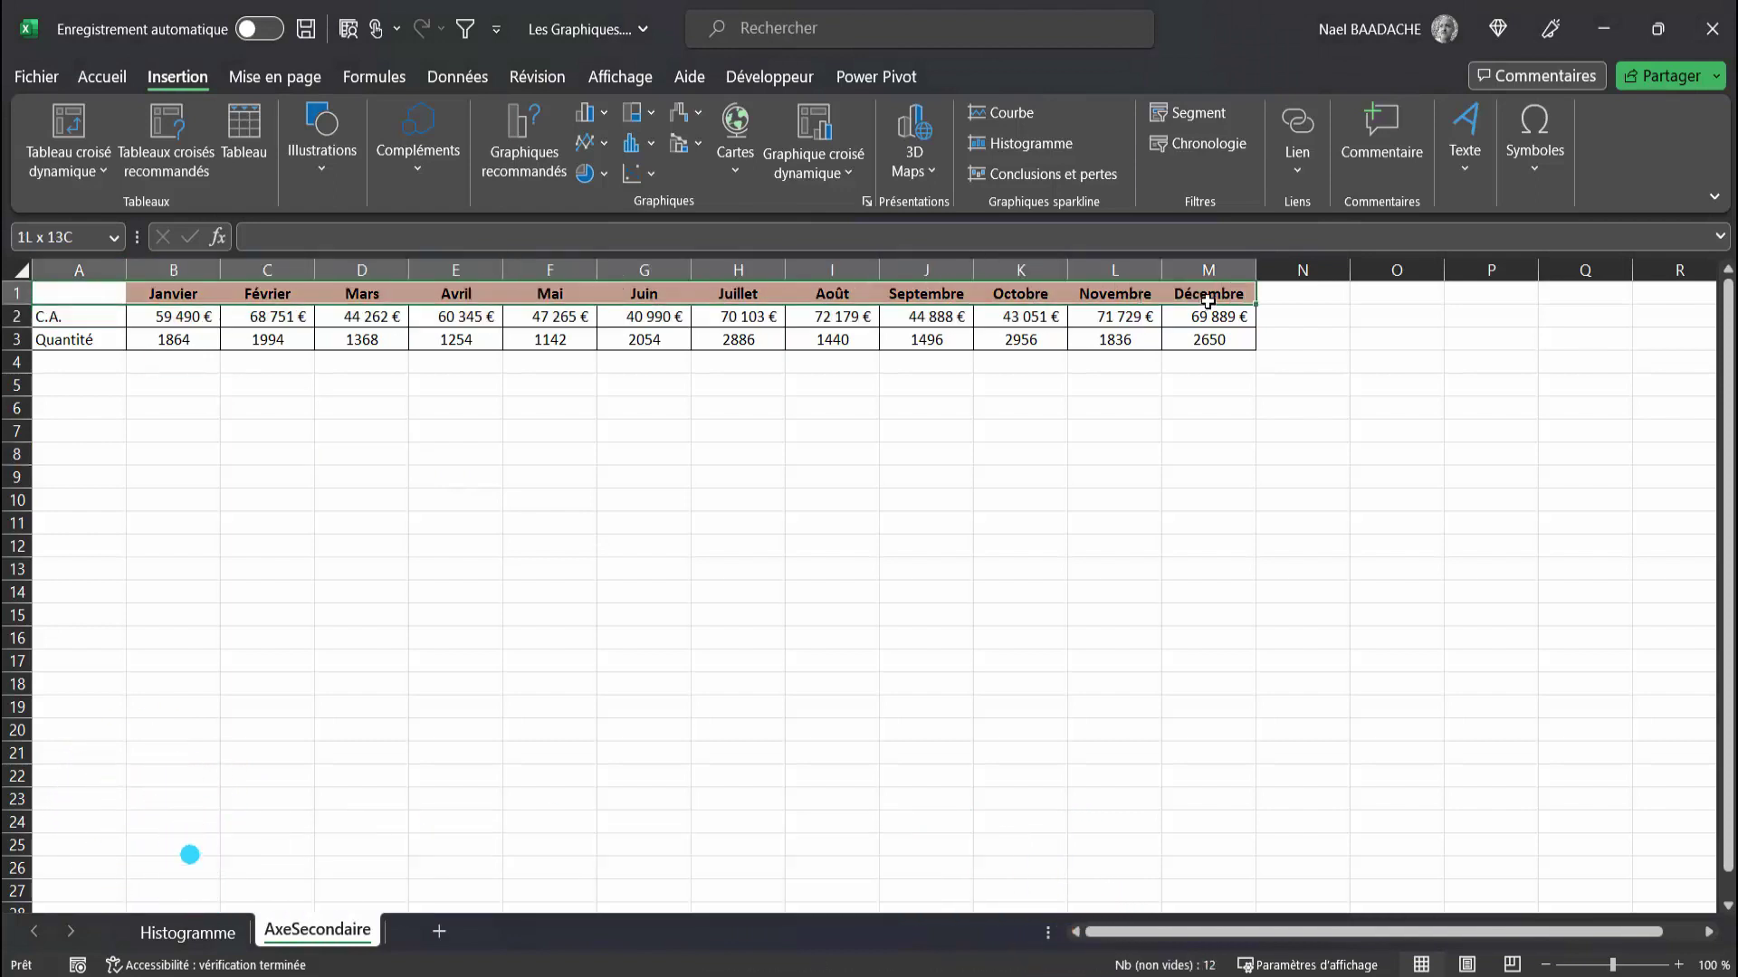
pyautogui.click(191, 317)
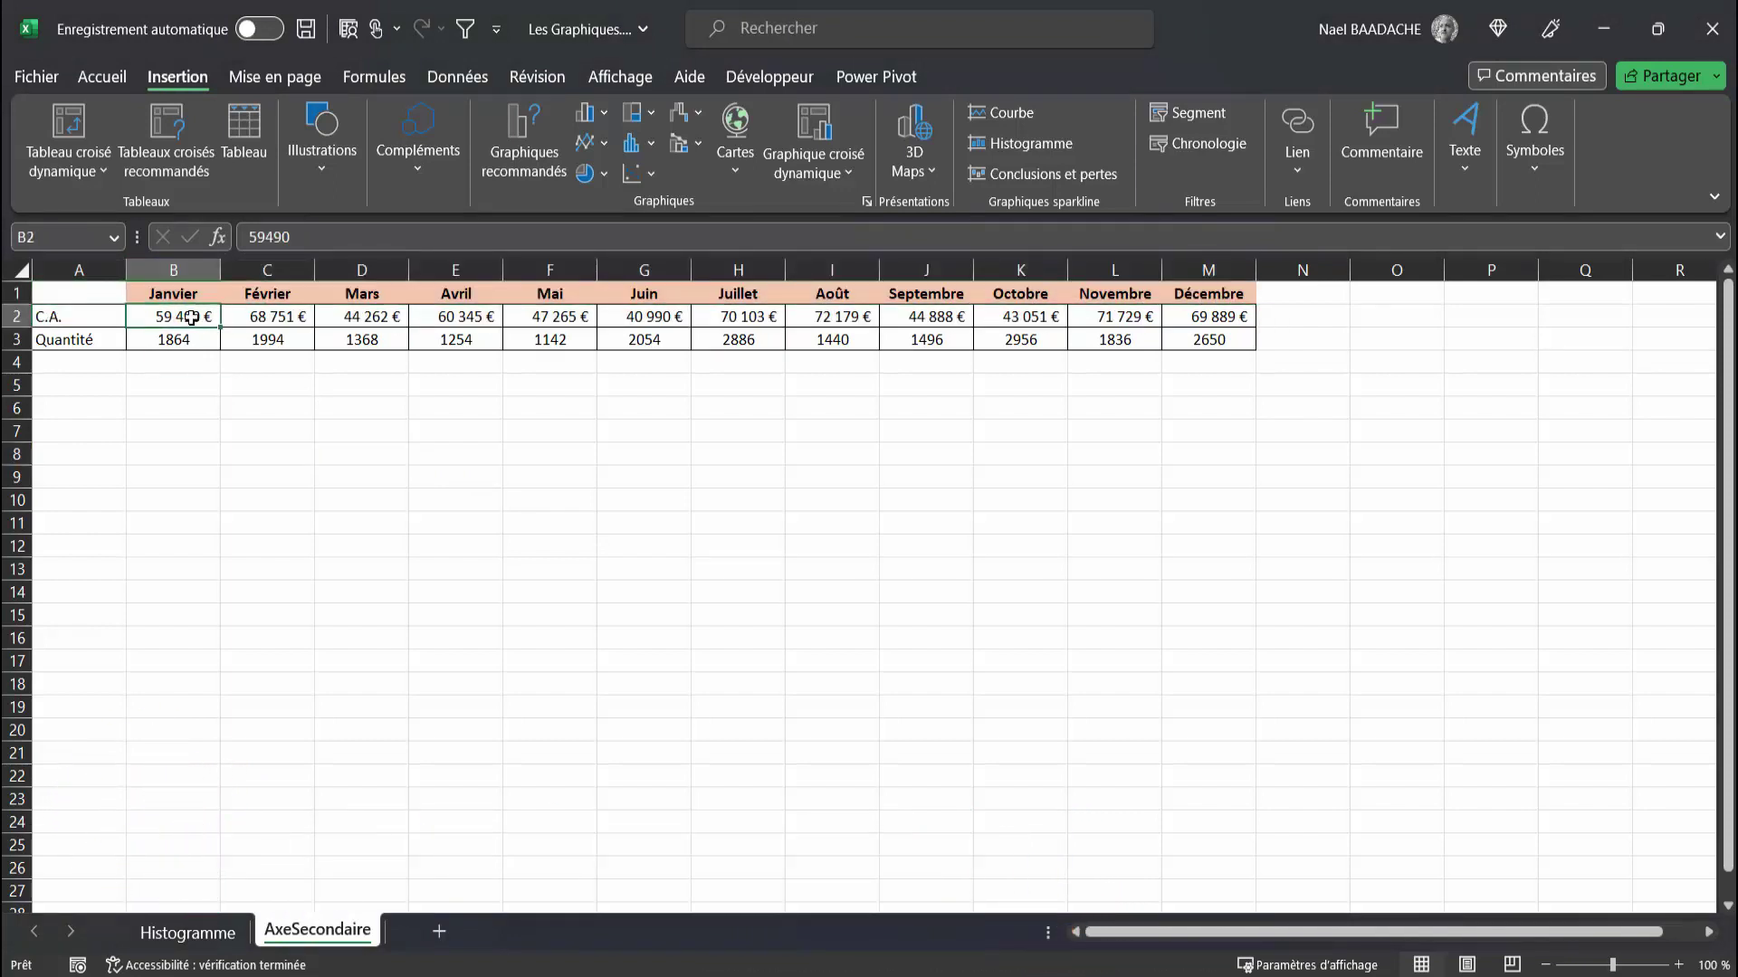
pyautogui.click(185, 340)
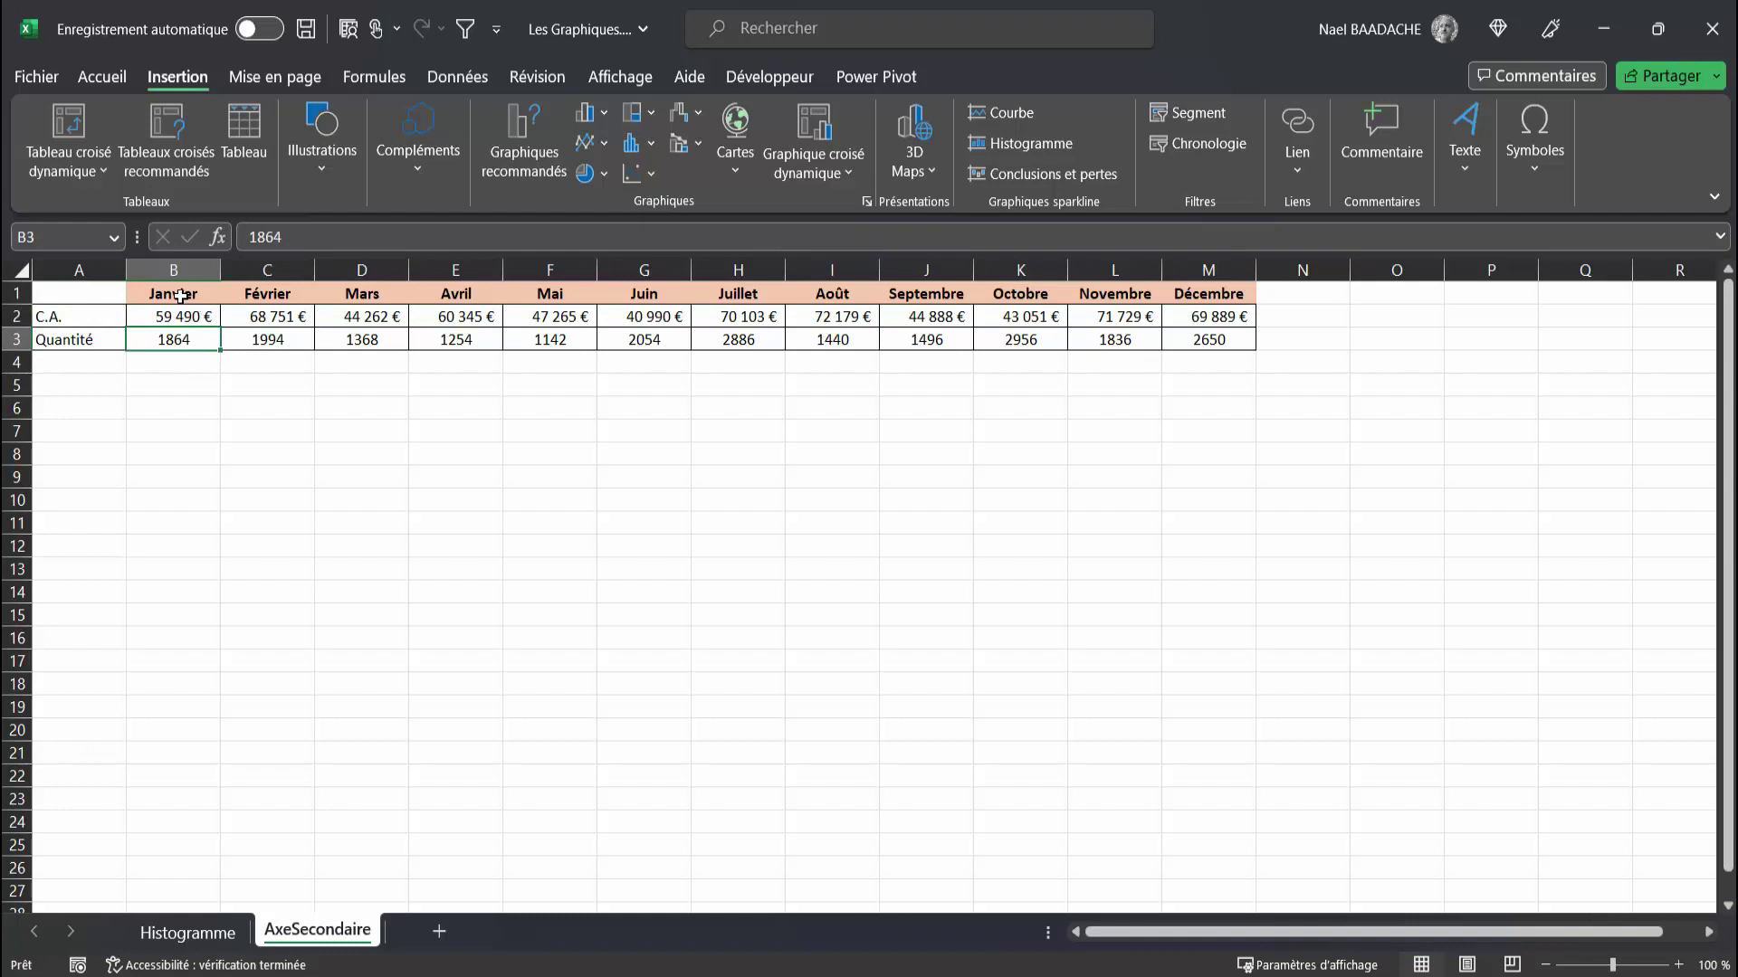
pyautogui.click(271, 446)
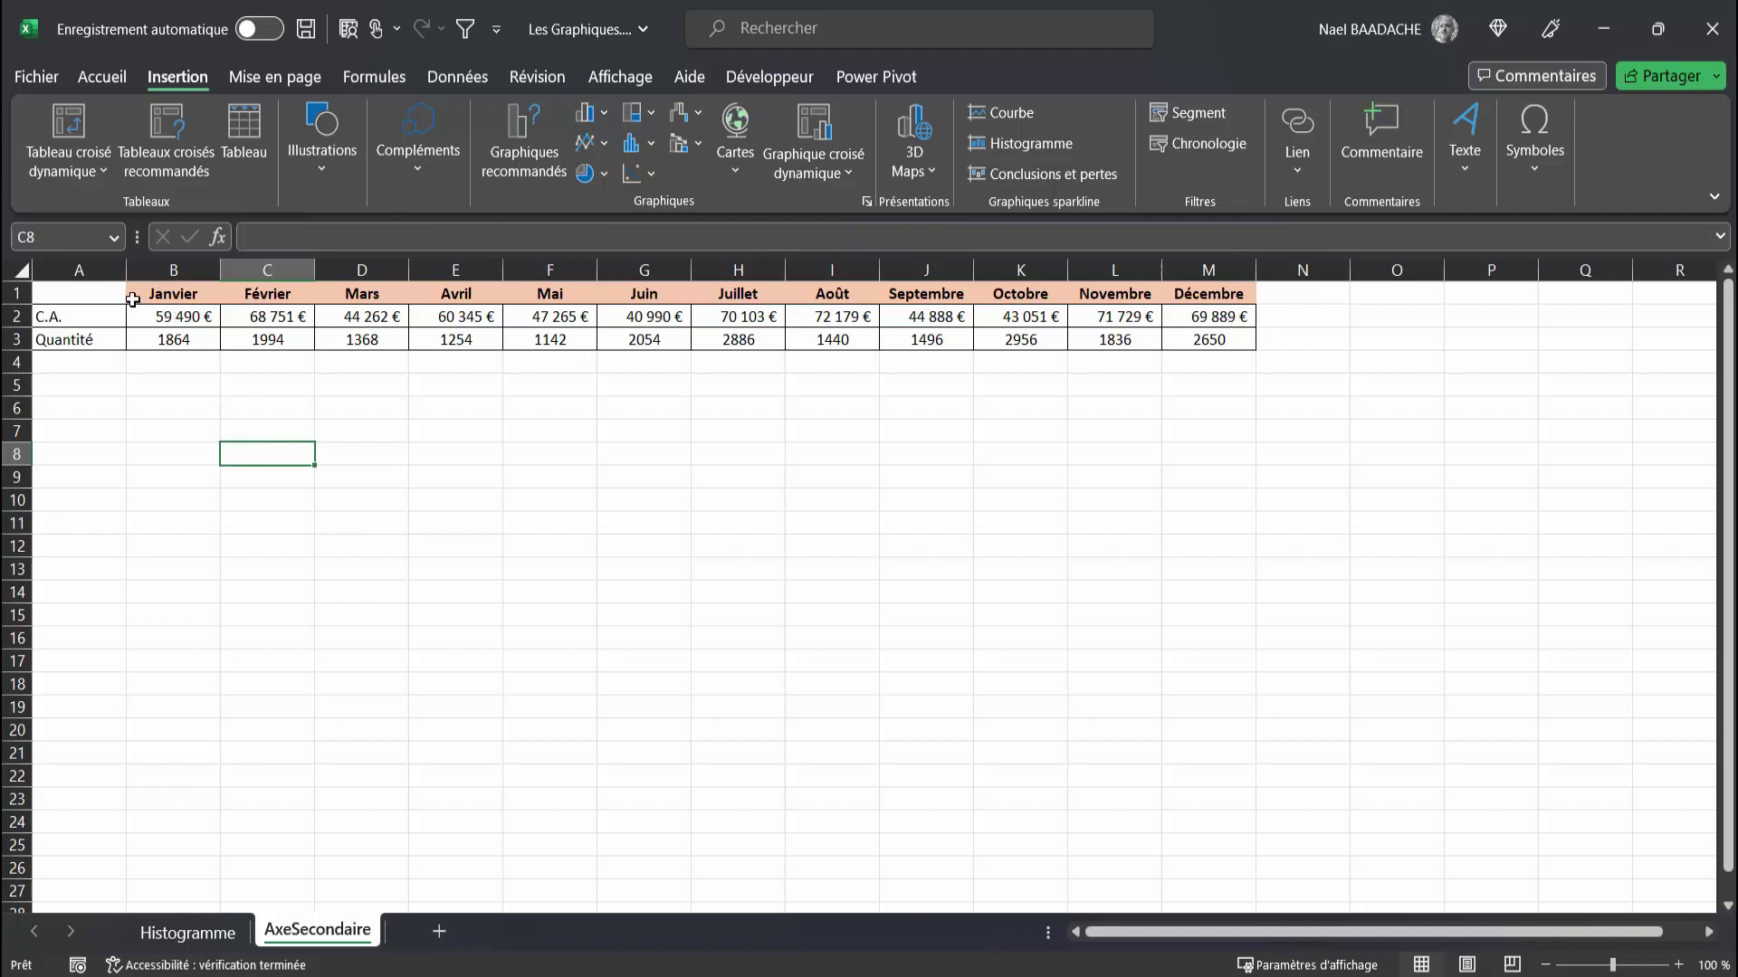
pyautogui.moveTo(76, 292); pyautogui.dragTo(1190, 337)
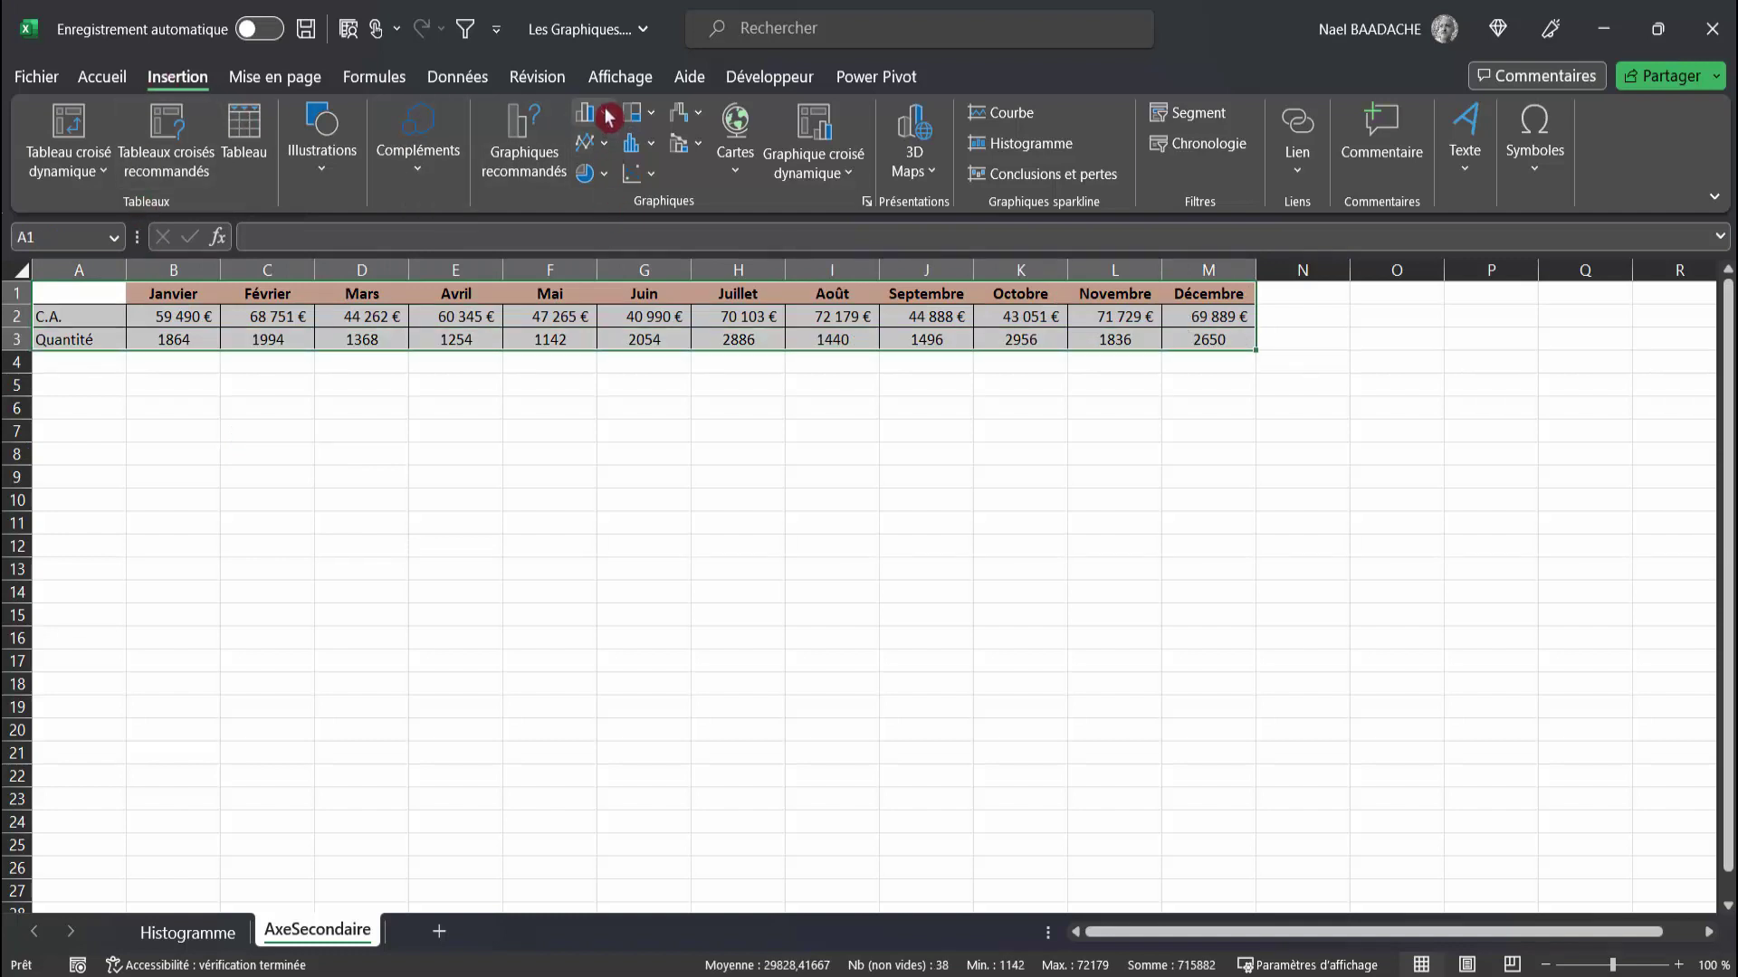
# Insert a 2D line chart of the monthly data, enlarged and placed below the table.
pyautogui.click(604, 152)
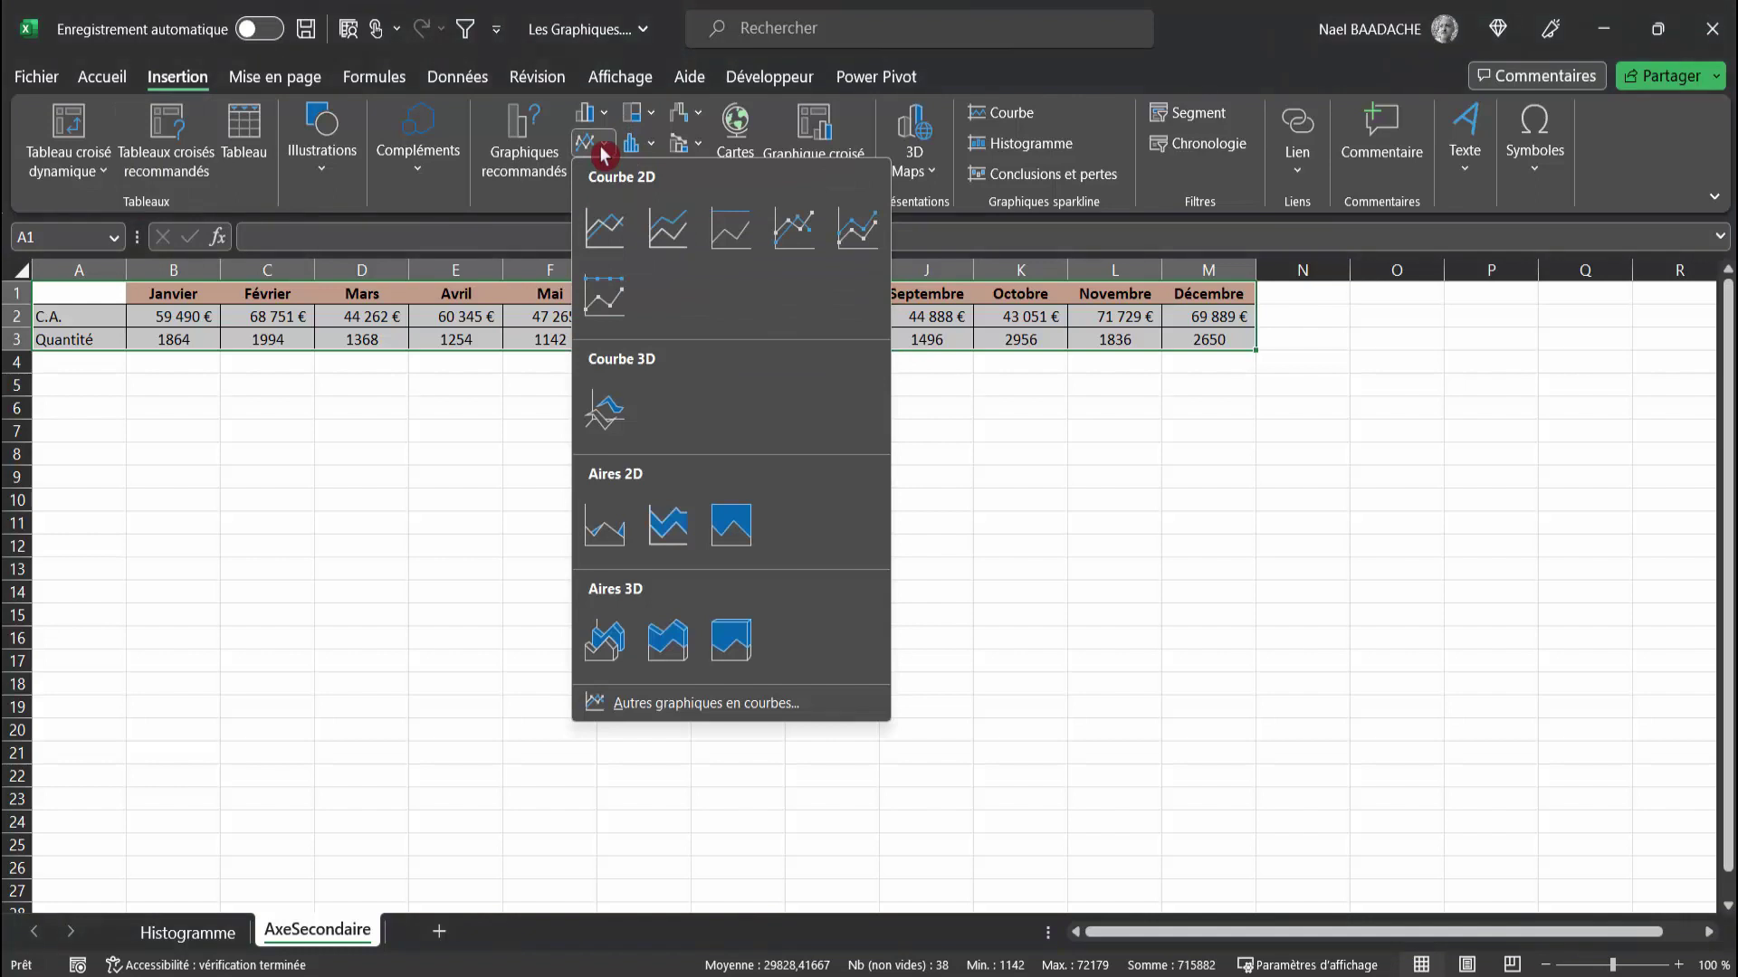
pyautogui.click(605, 228)
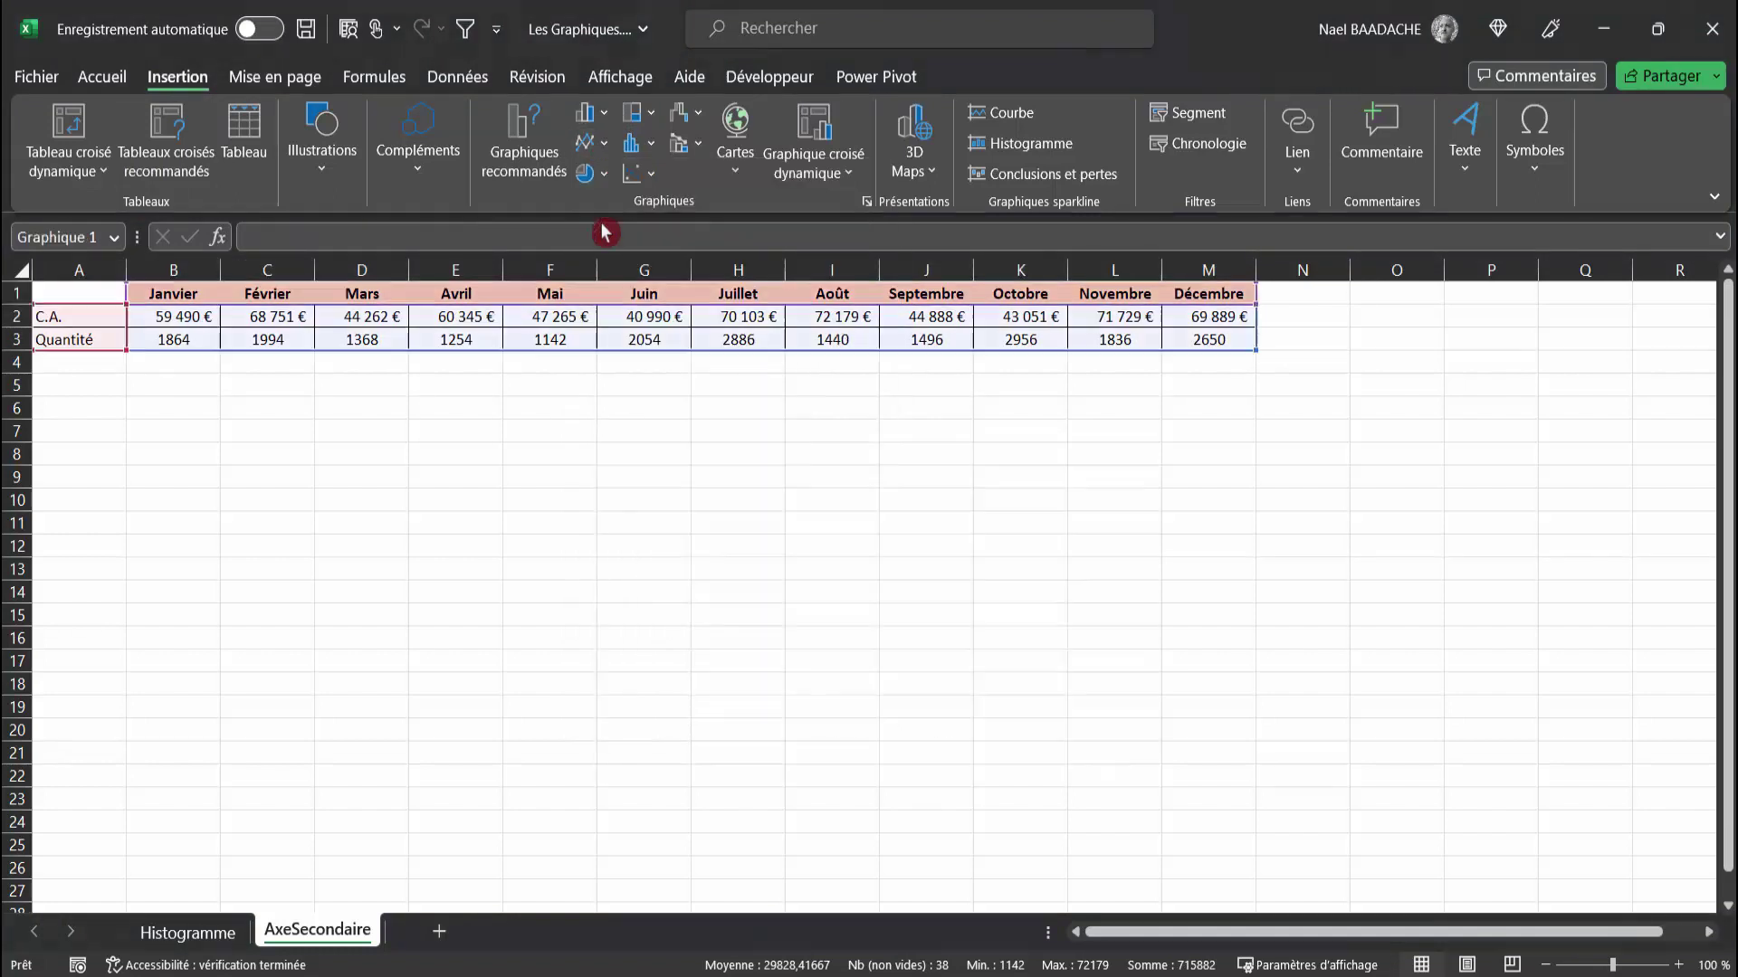
pyautogui.moveTo(789, 431); pyautogui.dragTo(705, 432)
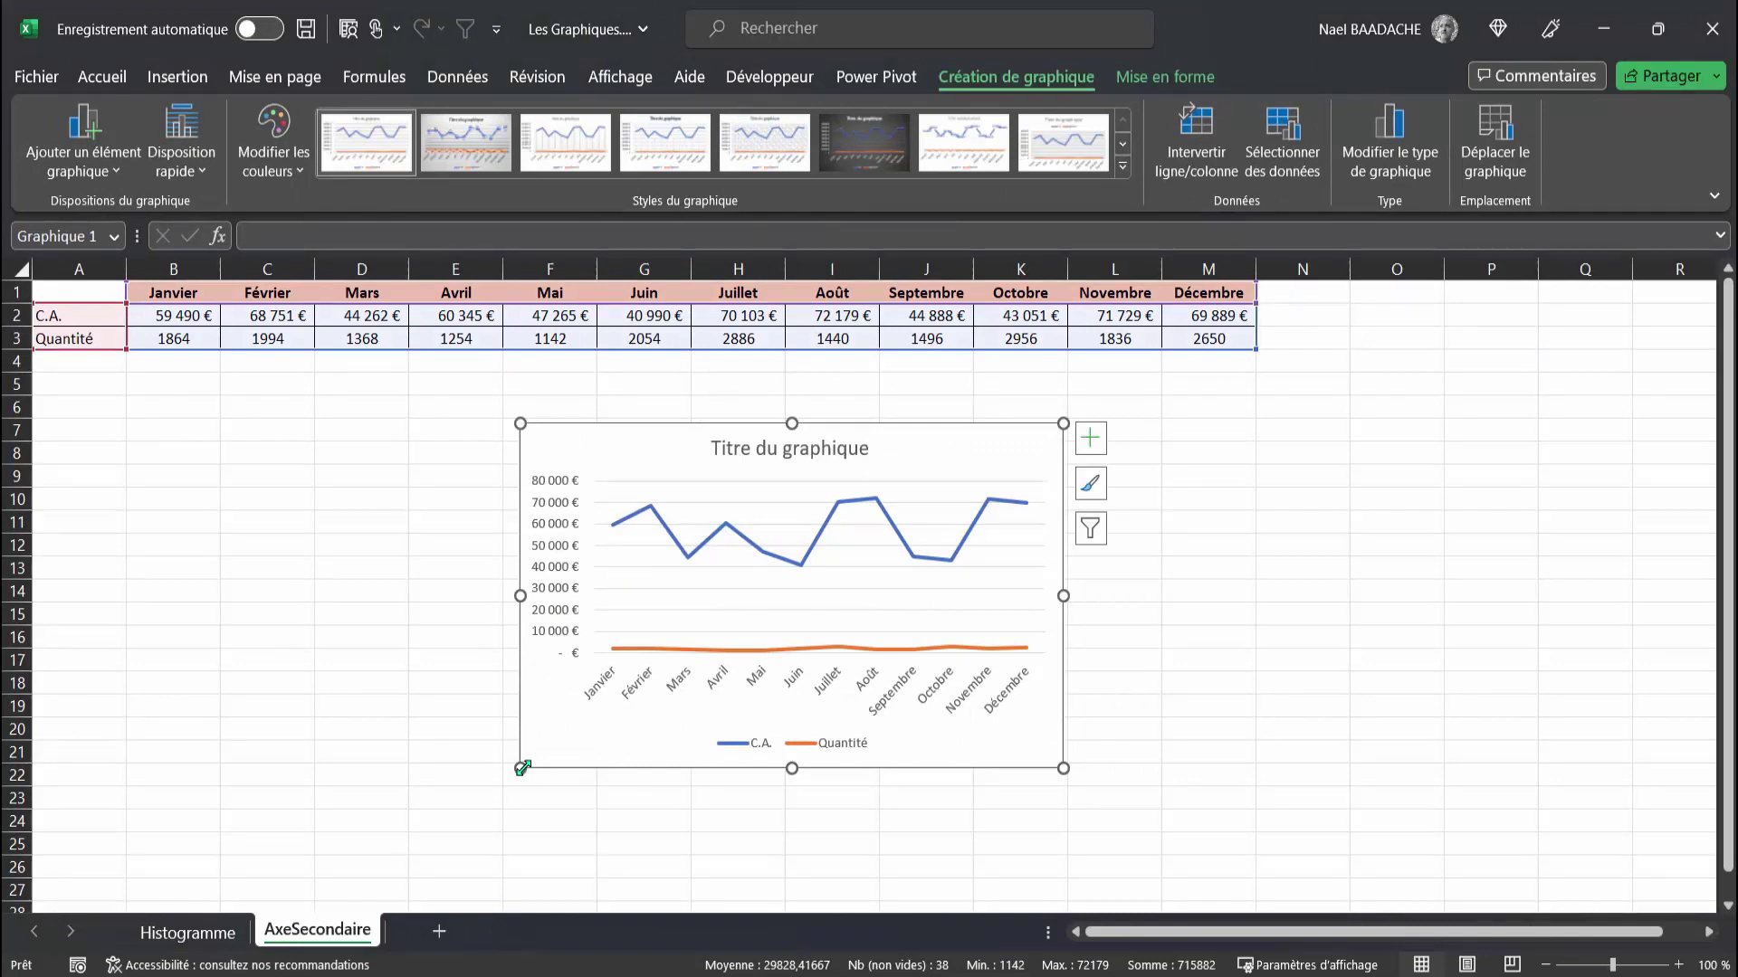
pyautogui.moveTo(522, 768); pyautogui.dragTo(421, 793)
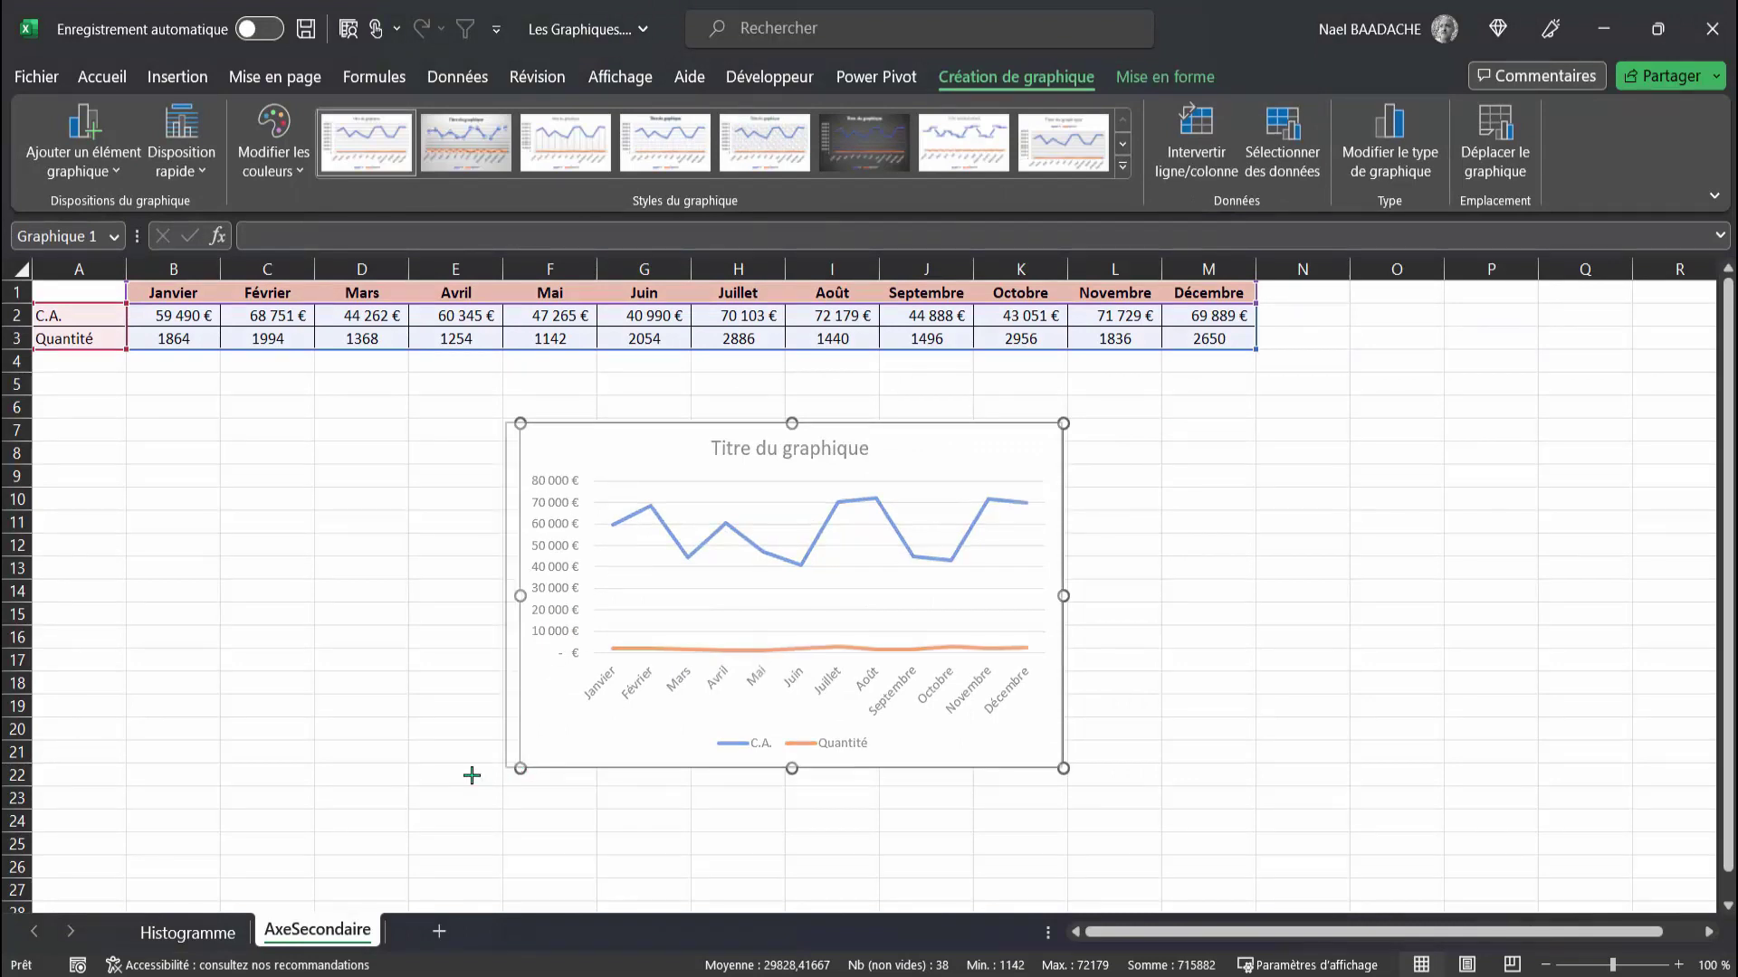
pyautogui.click(186, 338)
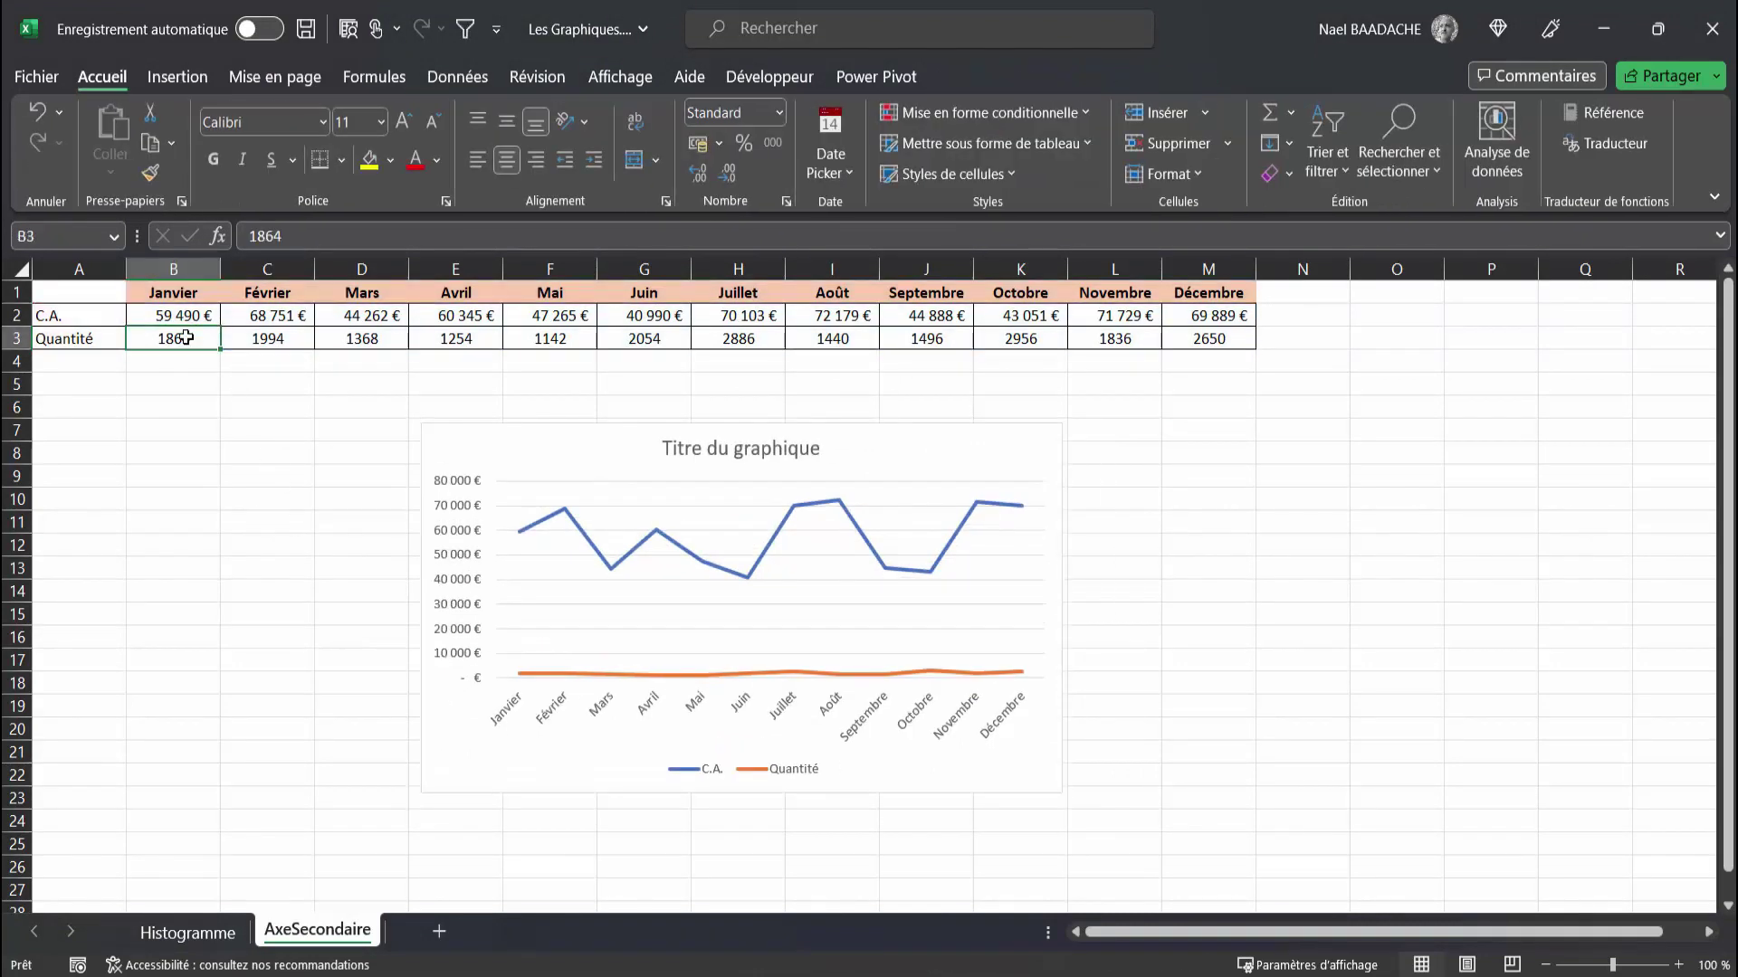
pyautogui.click(185, 317)
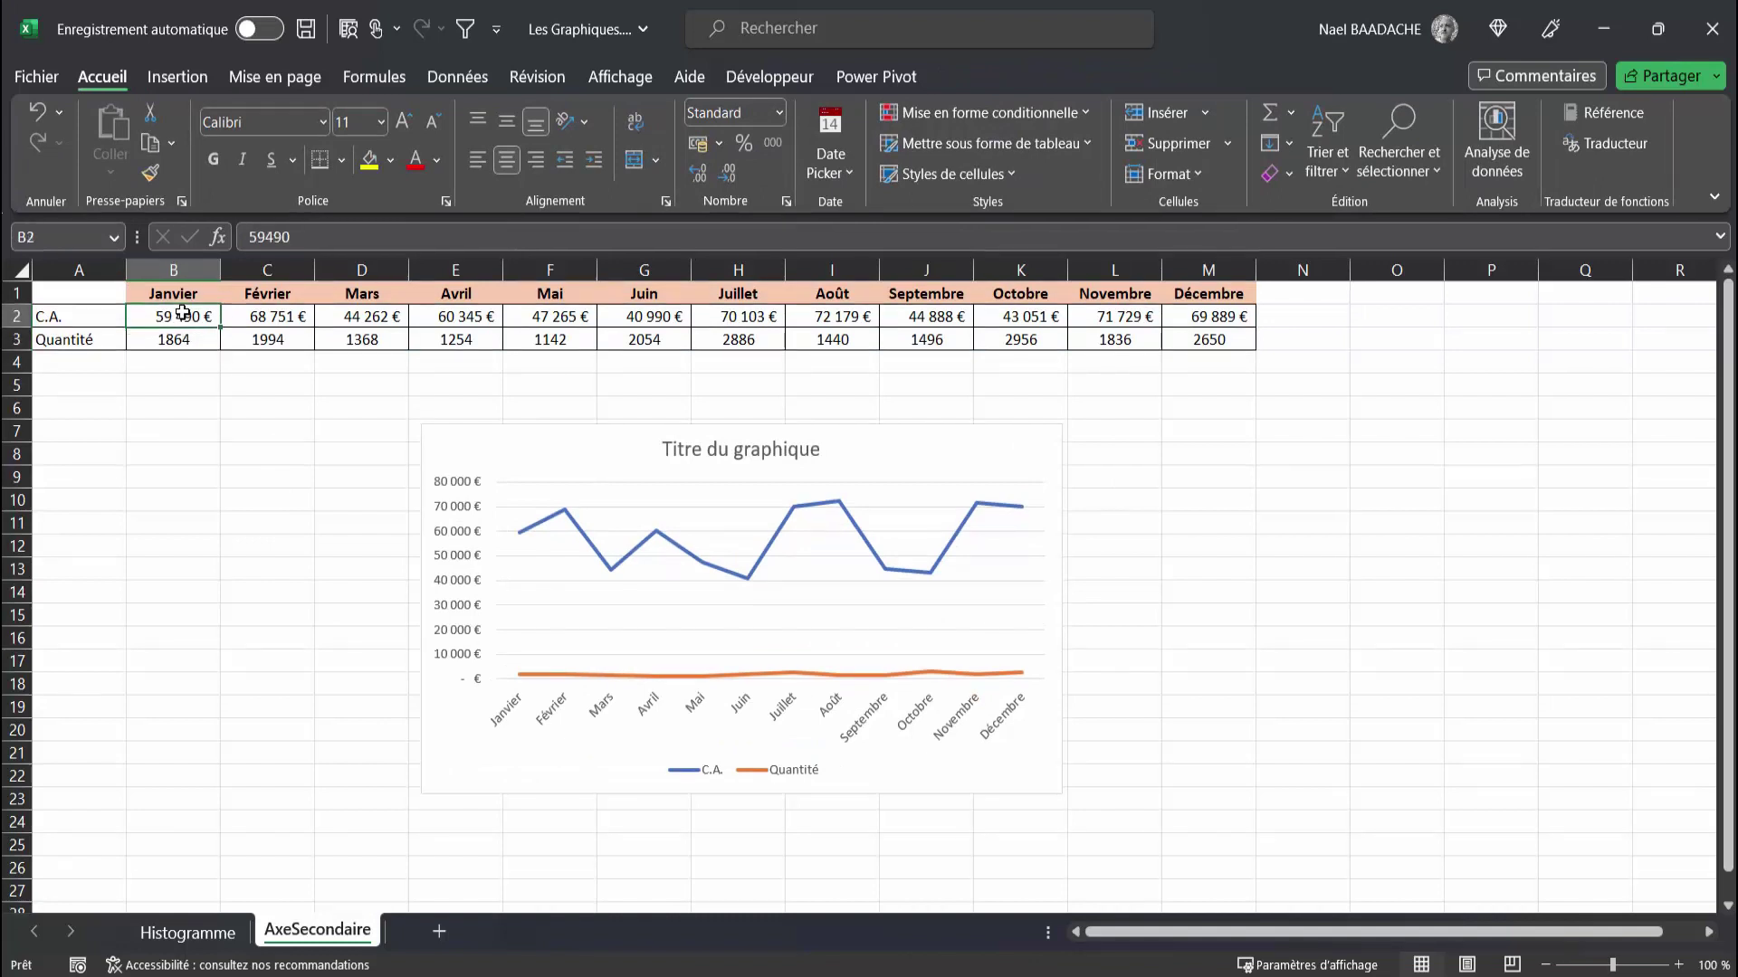
pyautogui.click(525, 674)
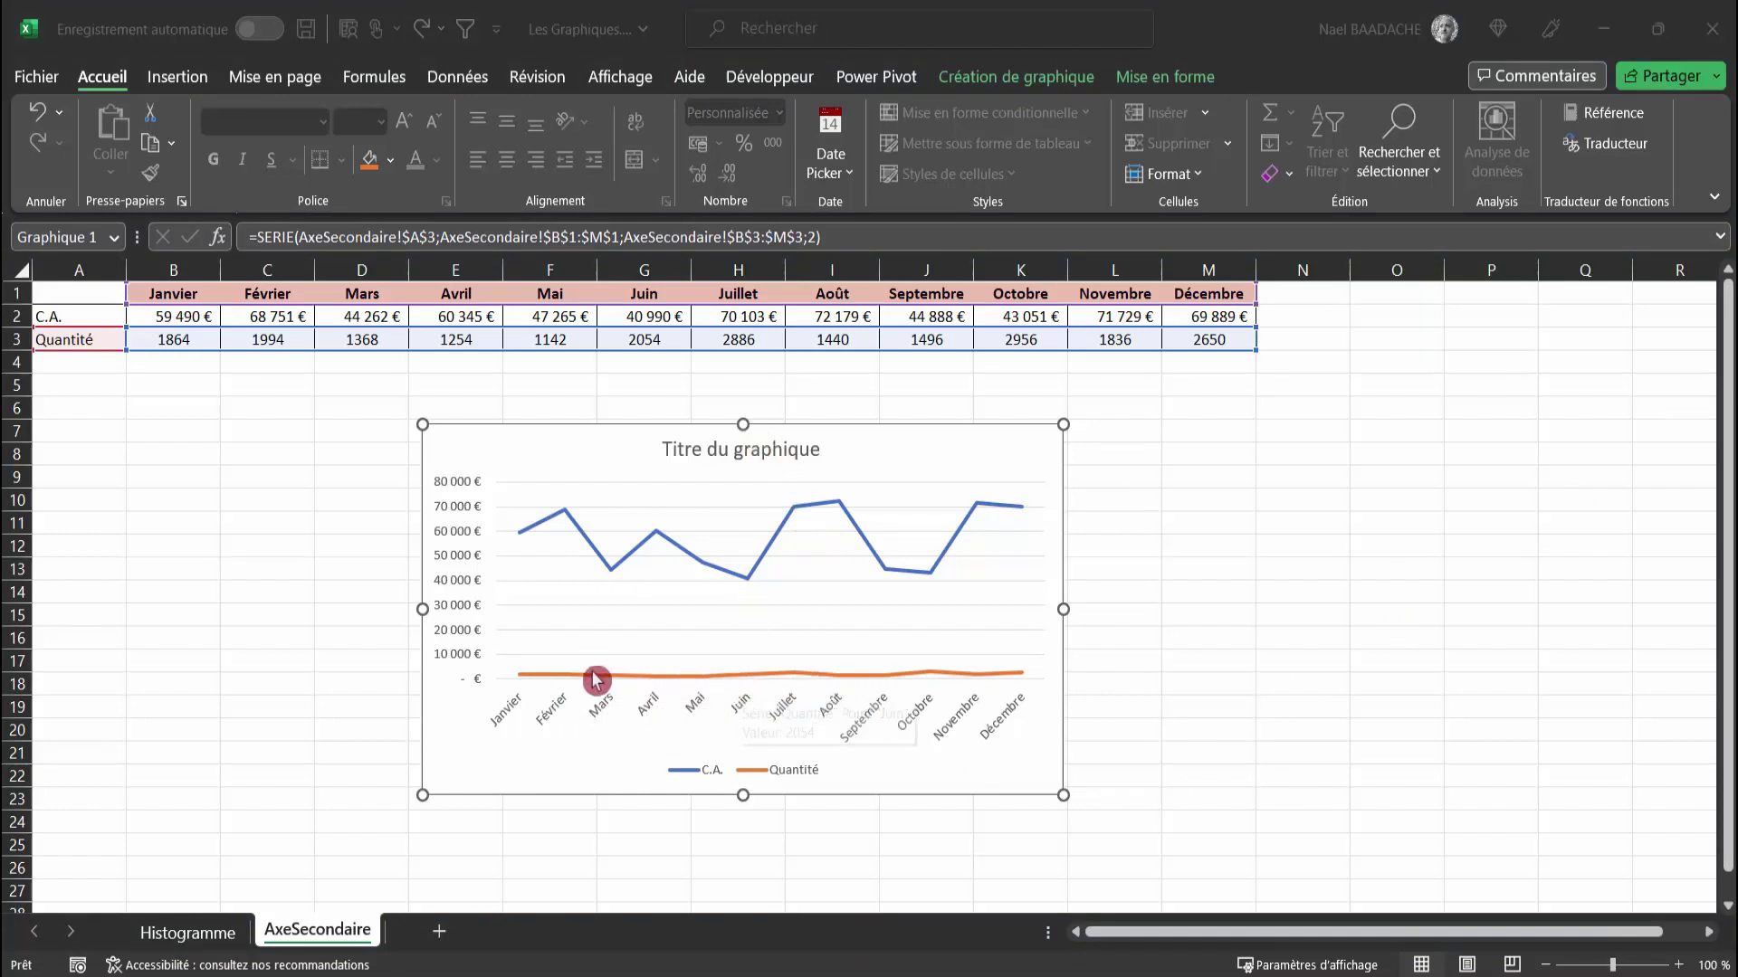
pyautogui.moveTo(787, 675)
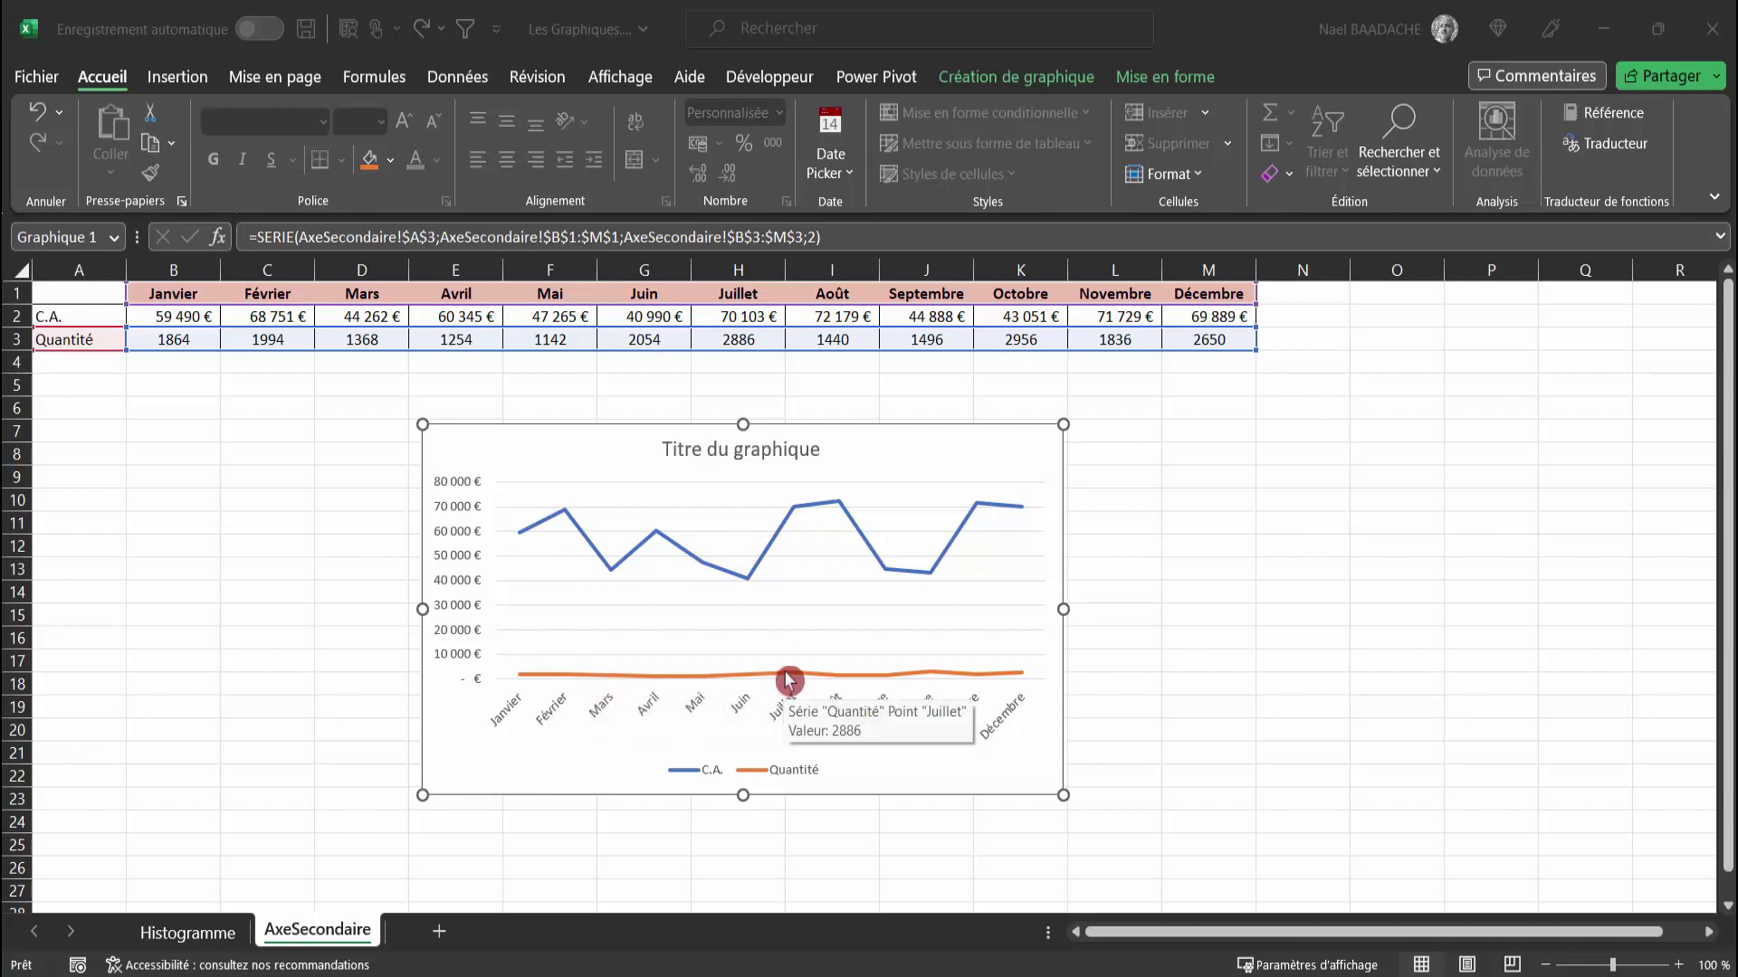
# Plot the Quantité series on a secondary axis.
pyautogui.doubleClick(788, 675)
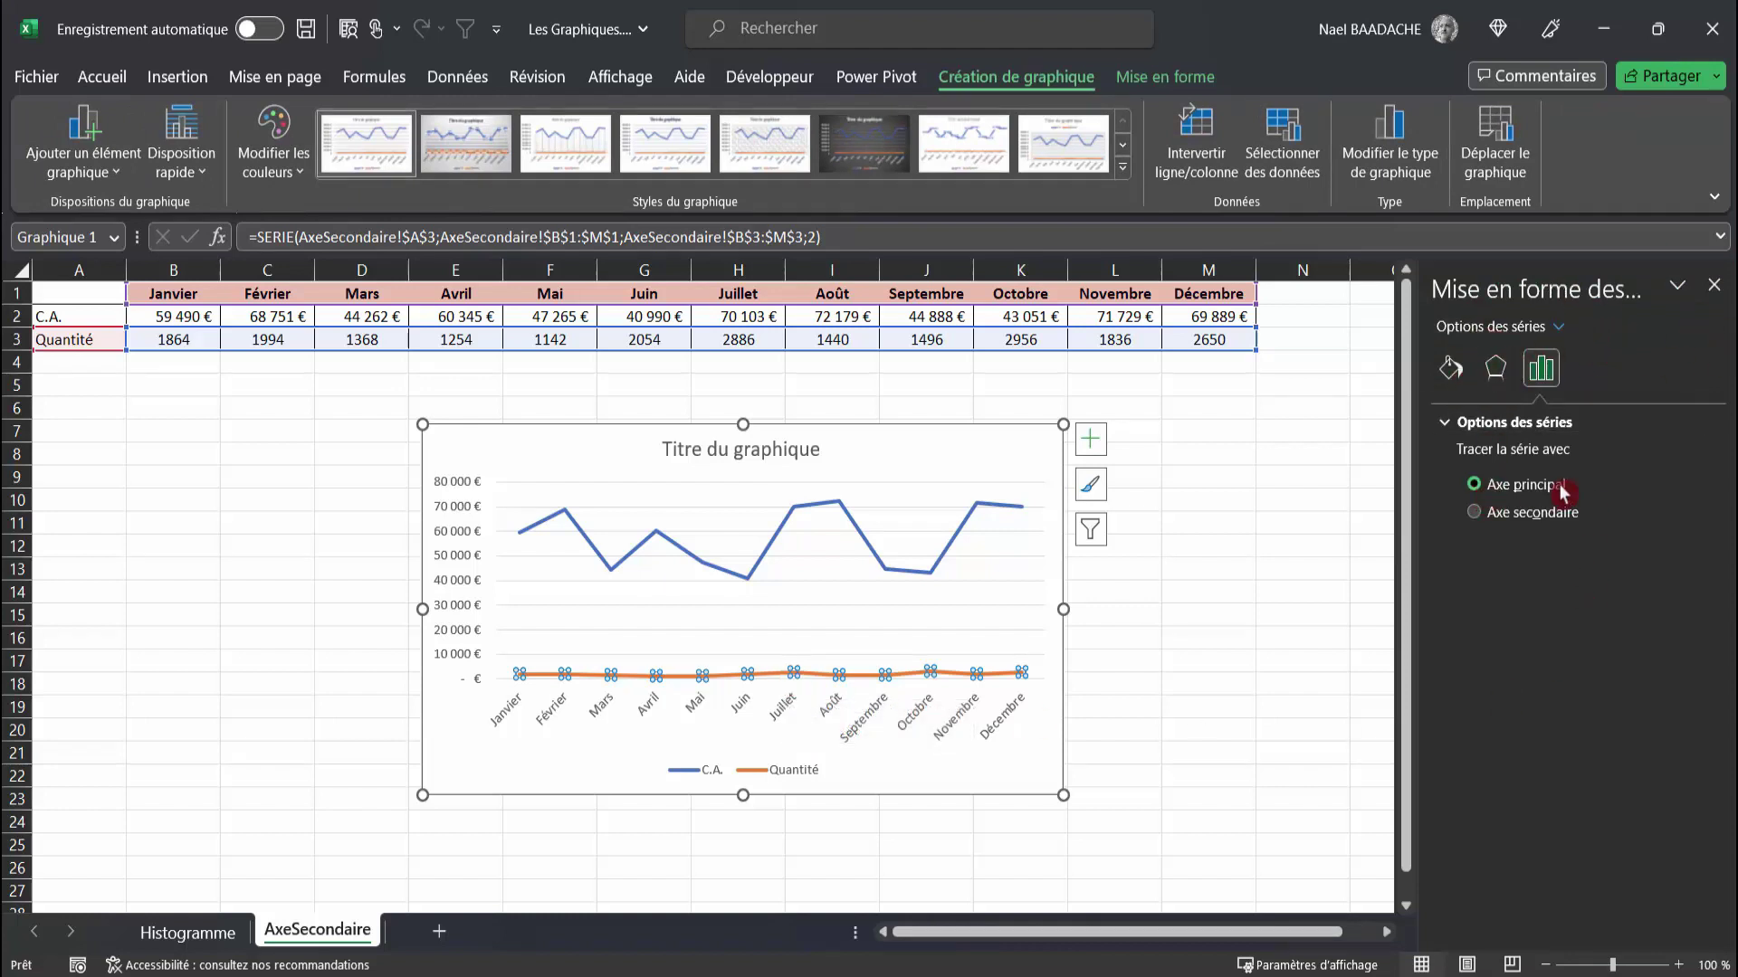
pyautogui.click(1475, 514)
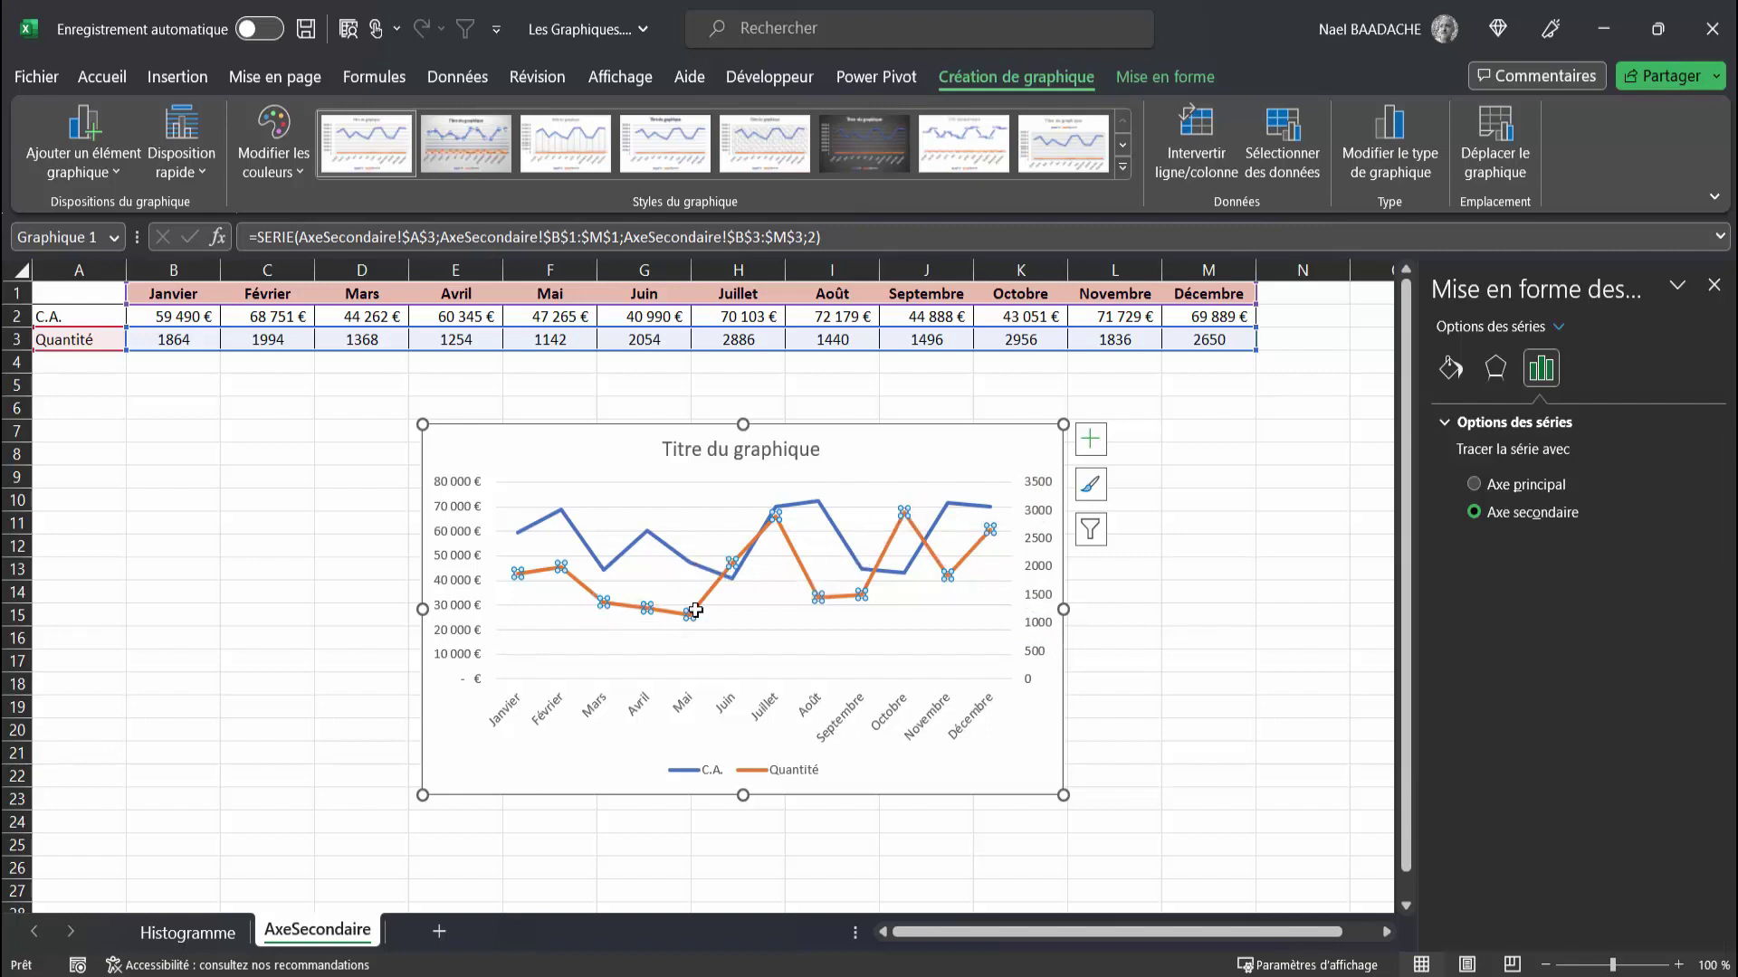
pyautogui.moveTo(705, 606)
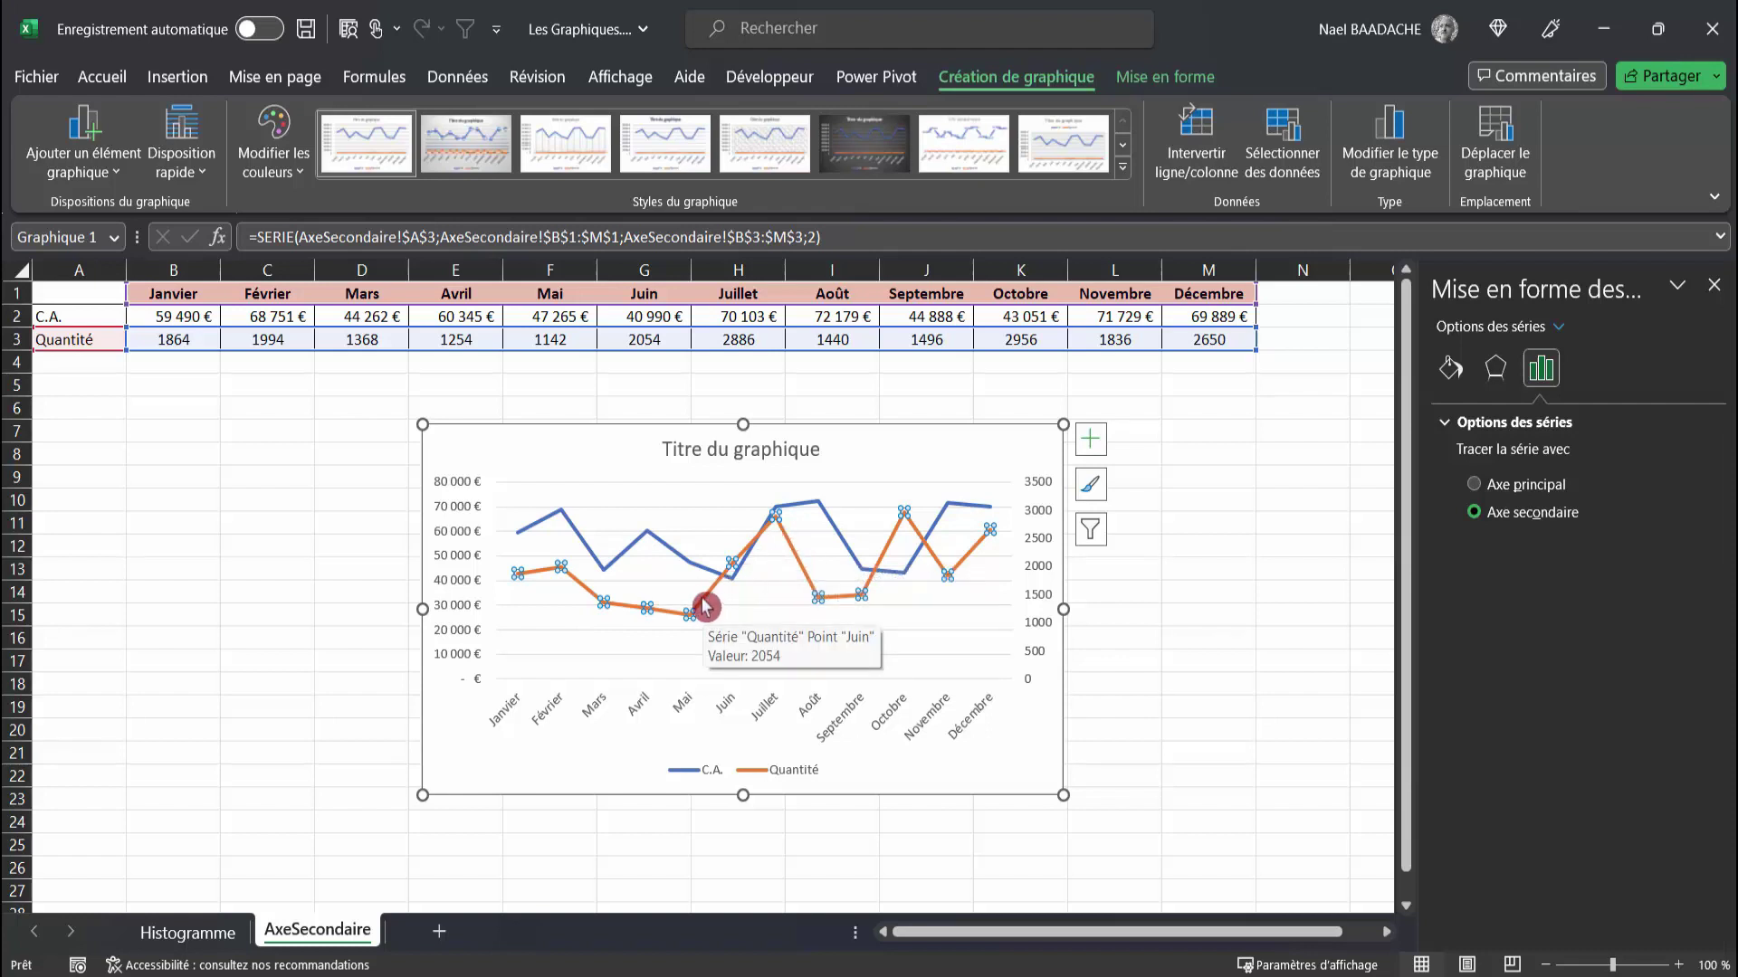
pyautogui.click(706, 607)
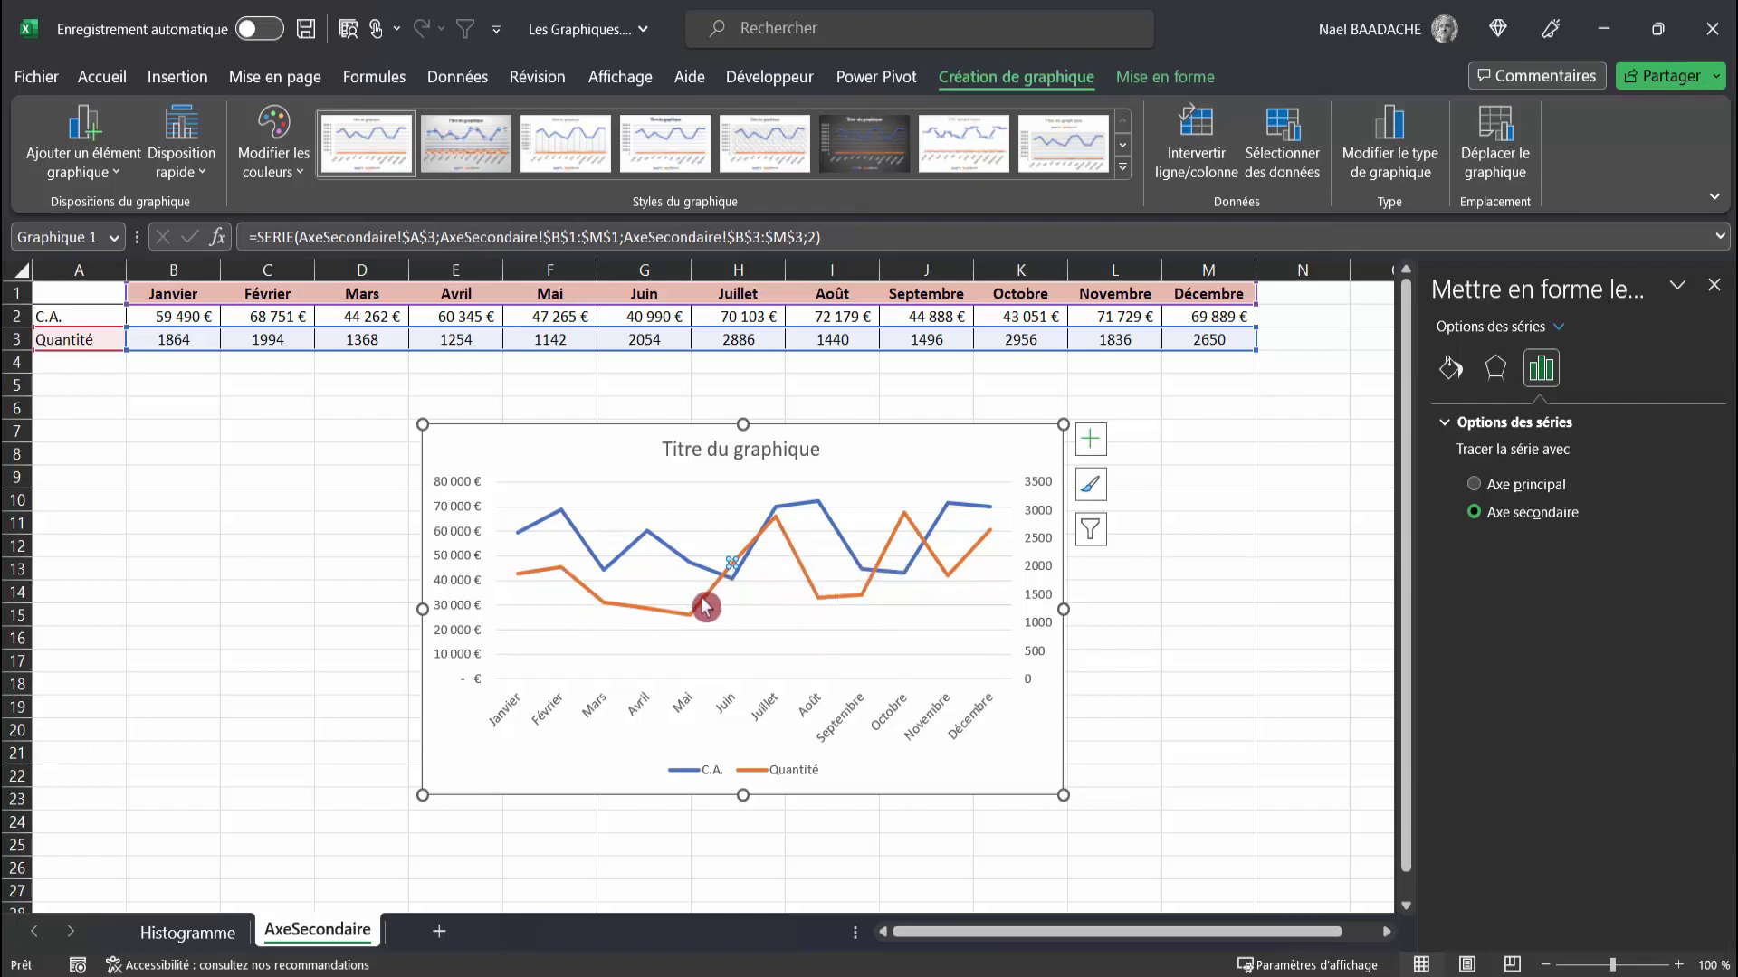
pyautogui.click(685, 618)
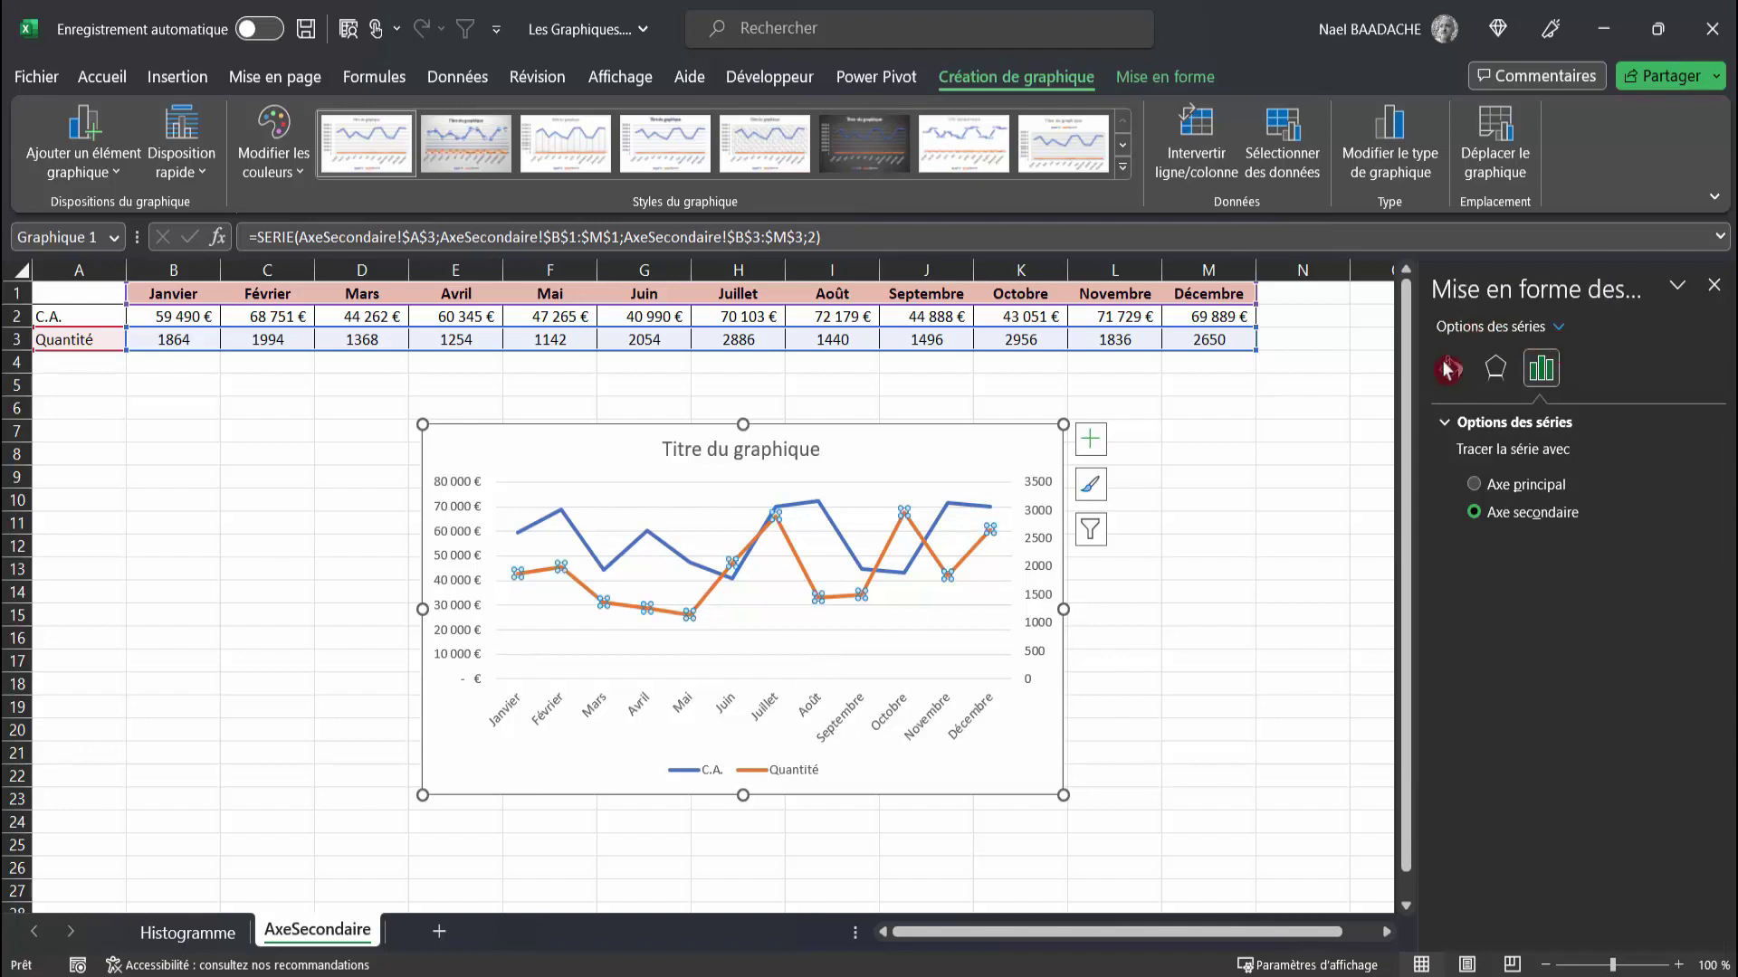
# Apply Lissage smoothing to both the orange Quantité and blue C.A. lines.
pyautogui.click(1451, 368)
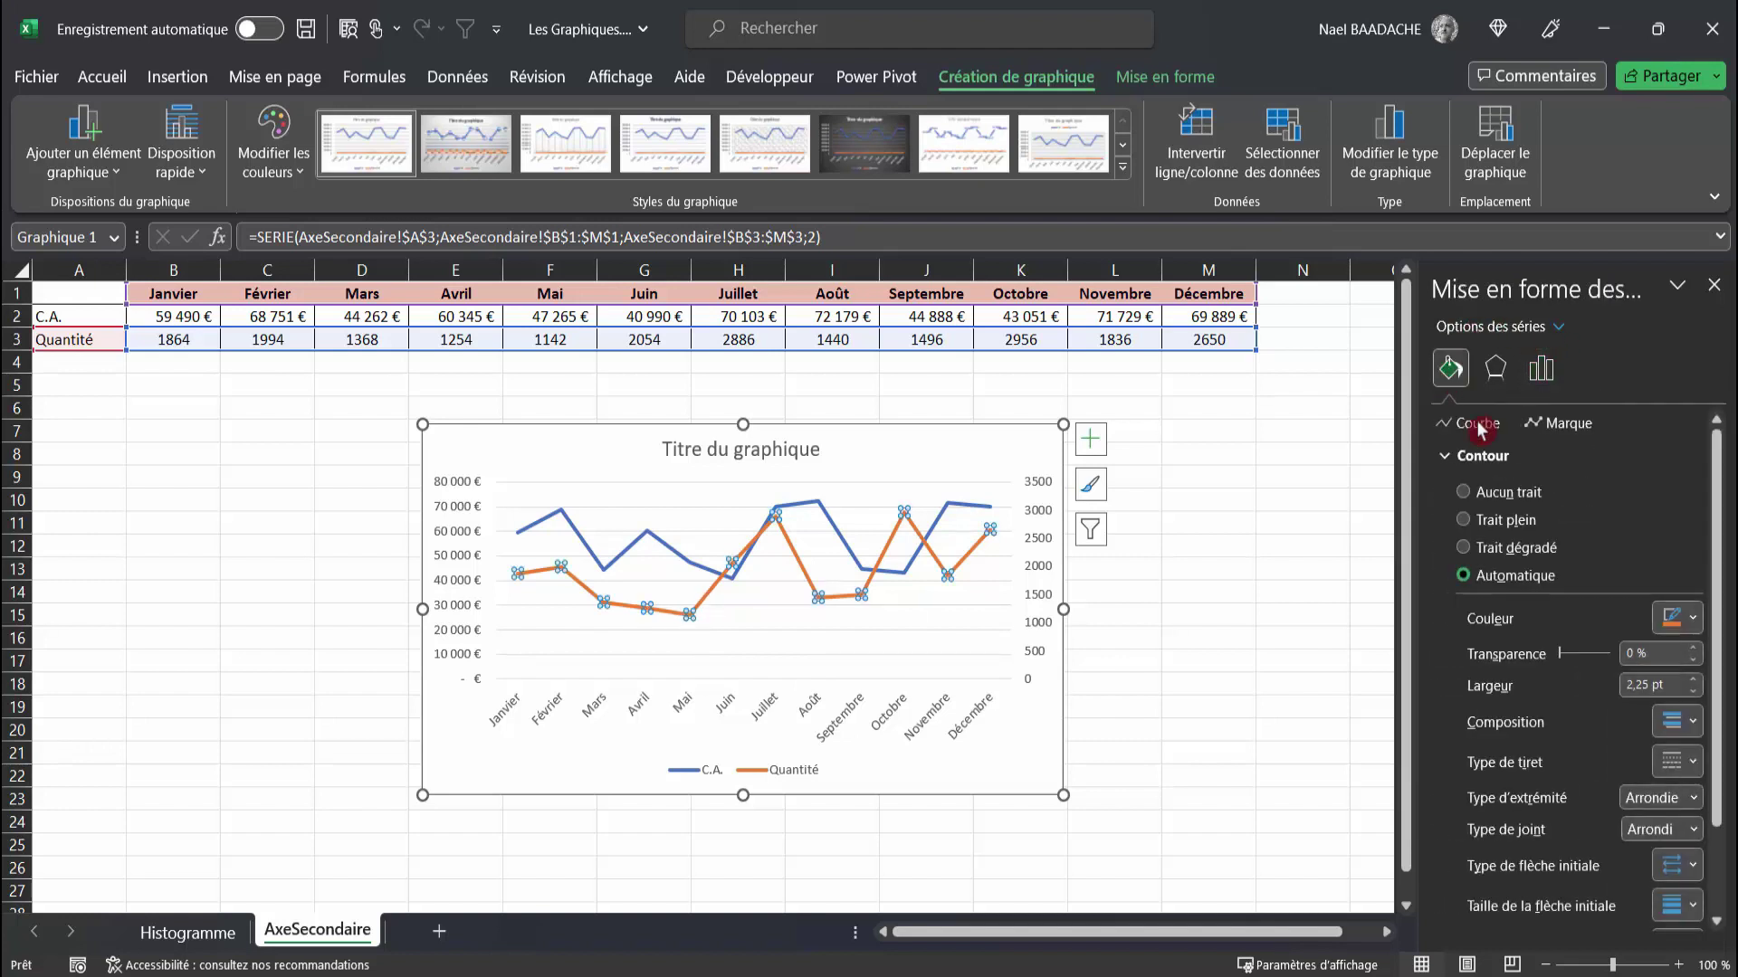
pyautogui.scroll(-2, 1565, 558)
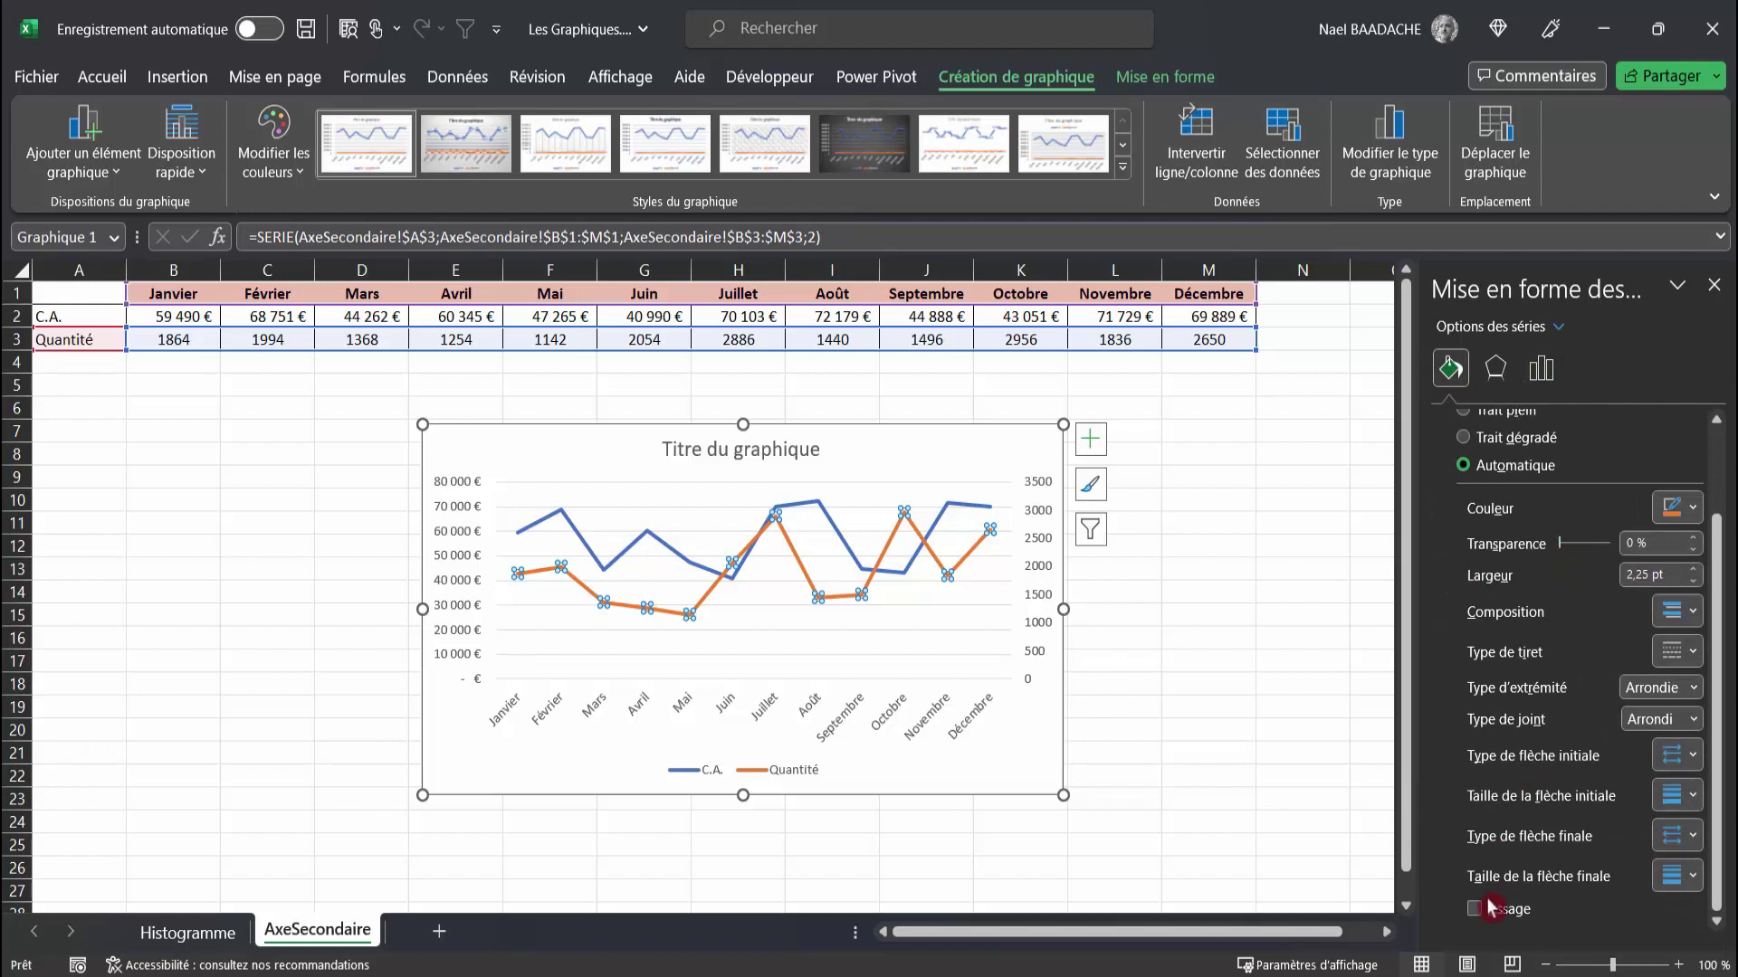
pyautogui.click(1474, 909)
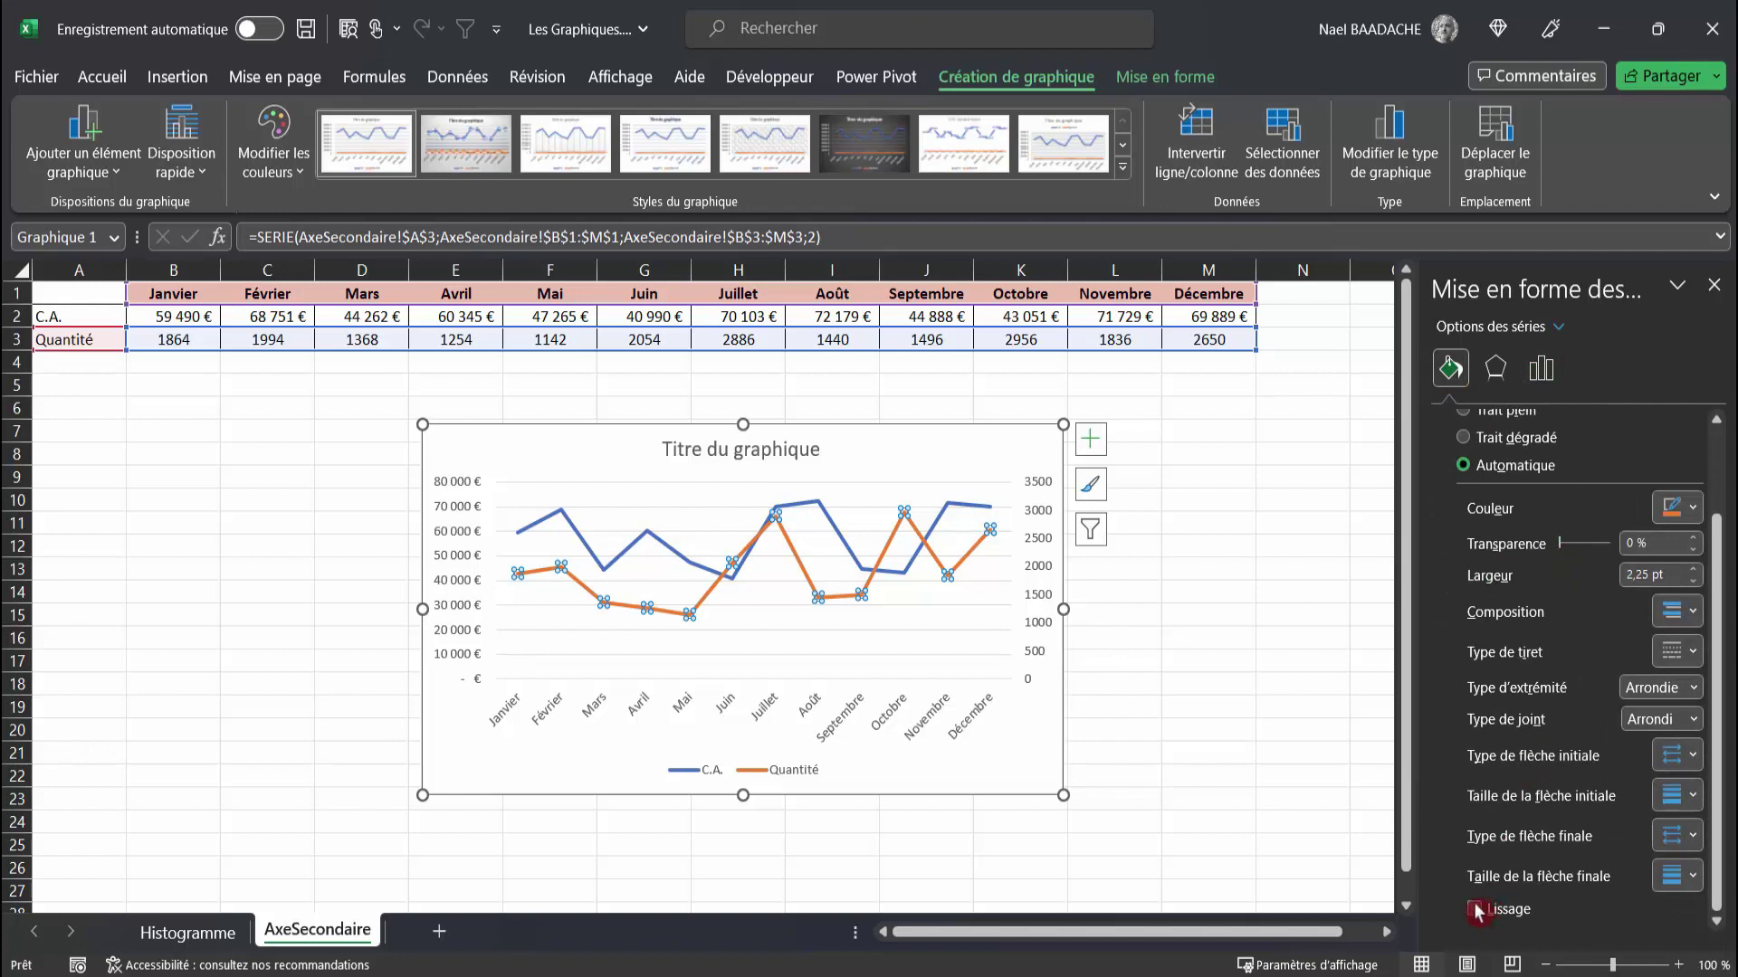
pyautogui.click(968, 510)
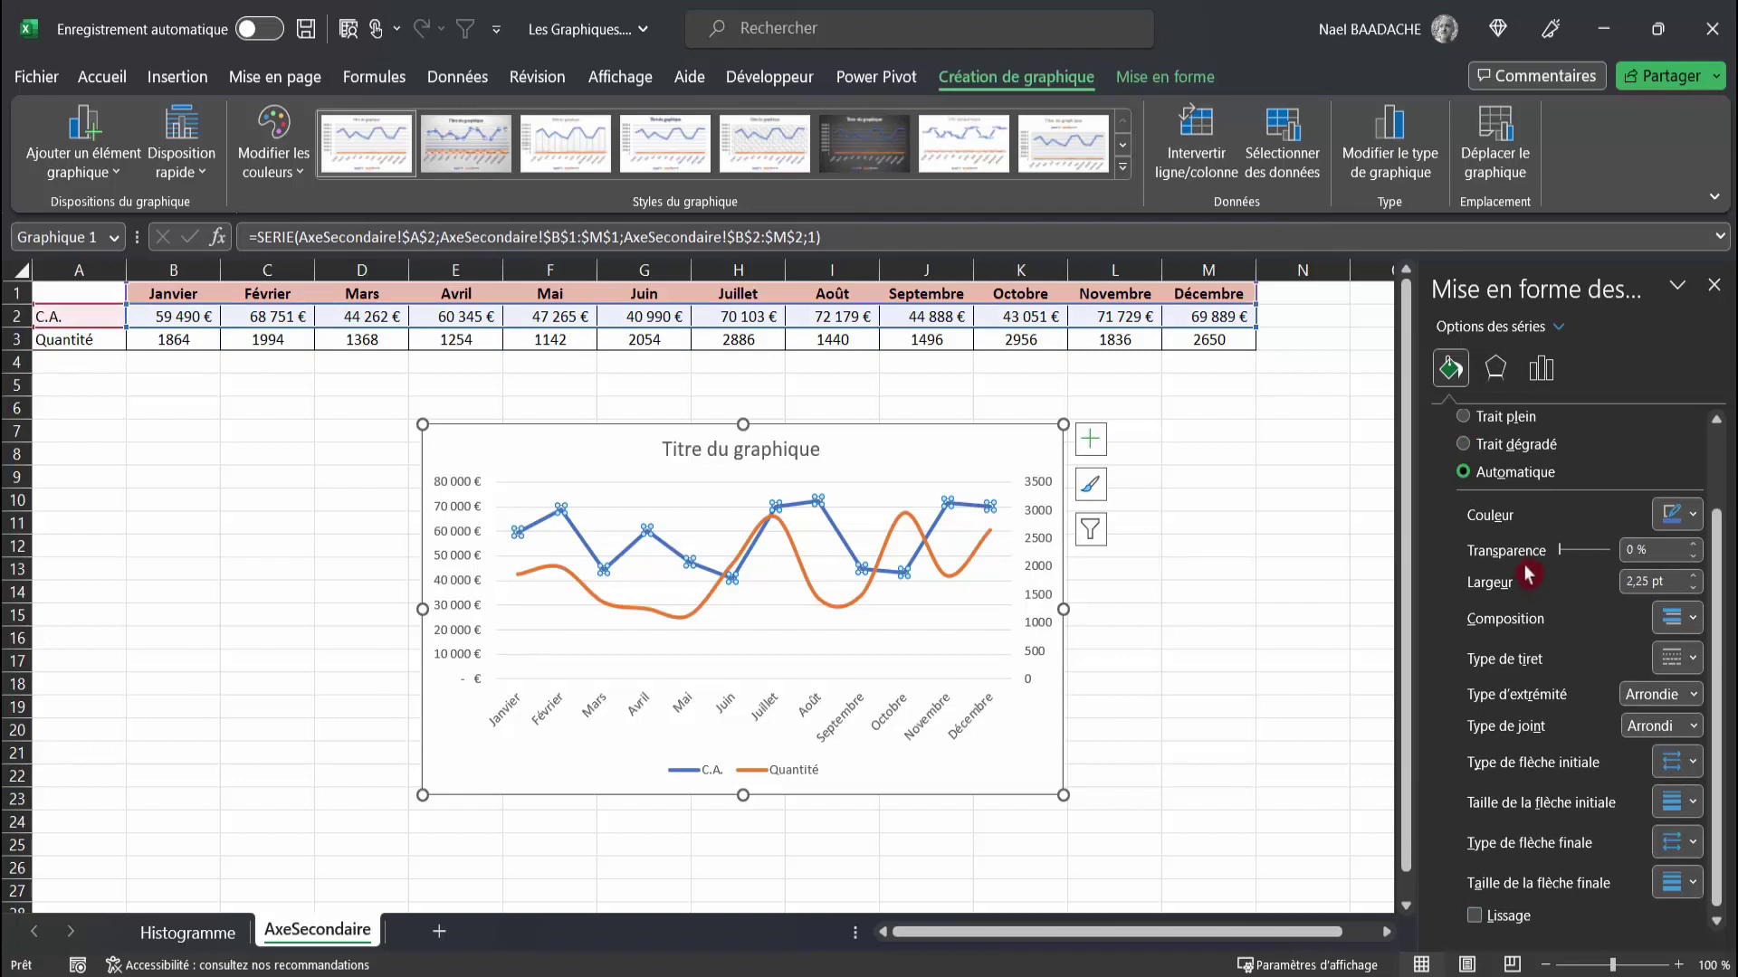
pyautogui.click(1477, 917)
pyautogui.click(1474, 915)
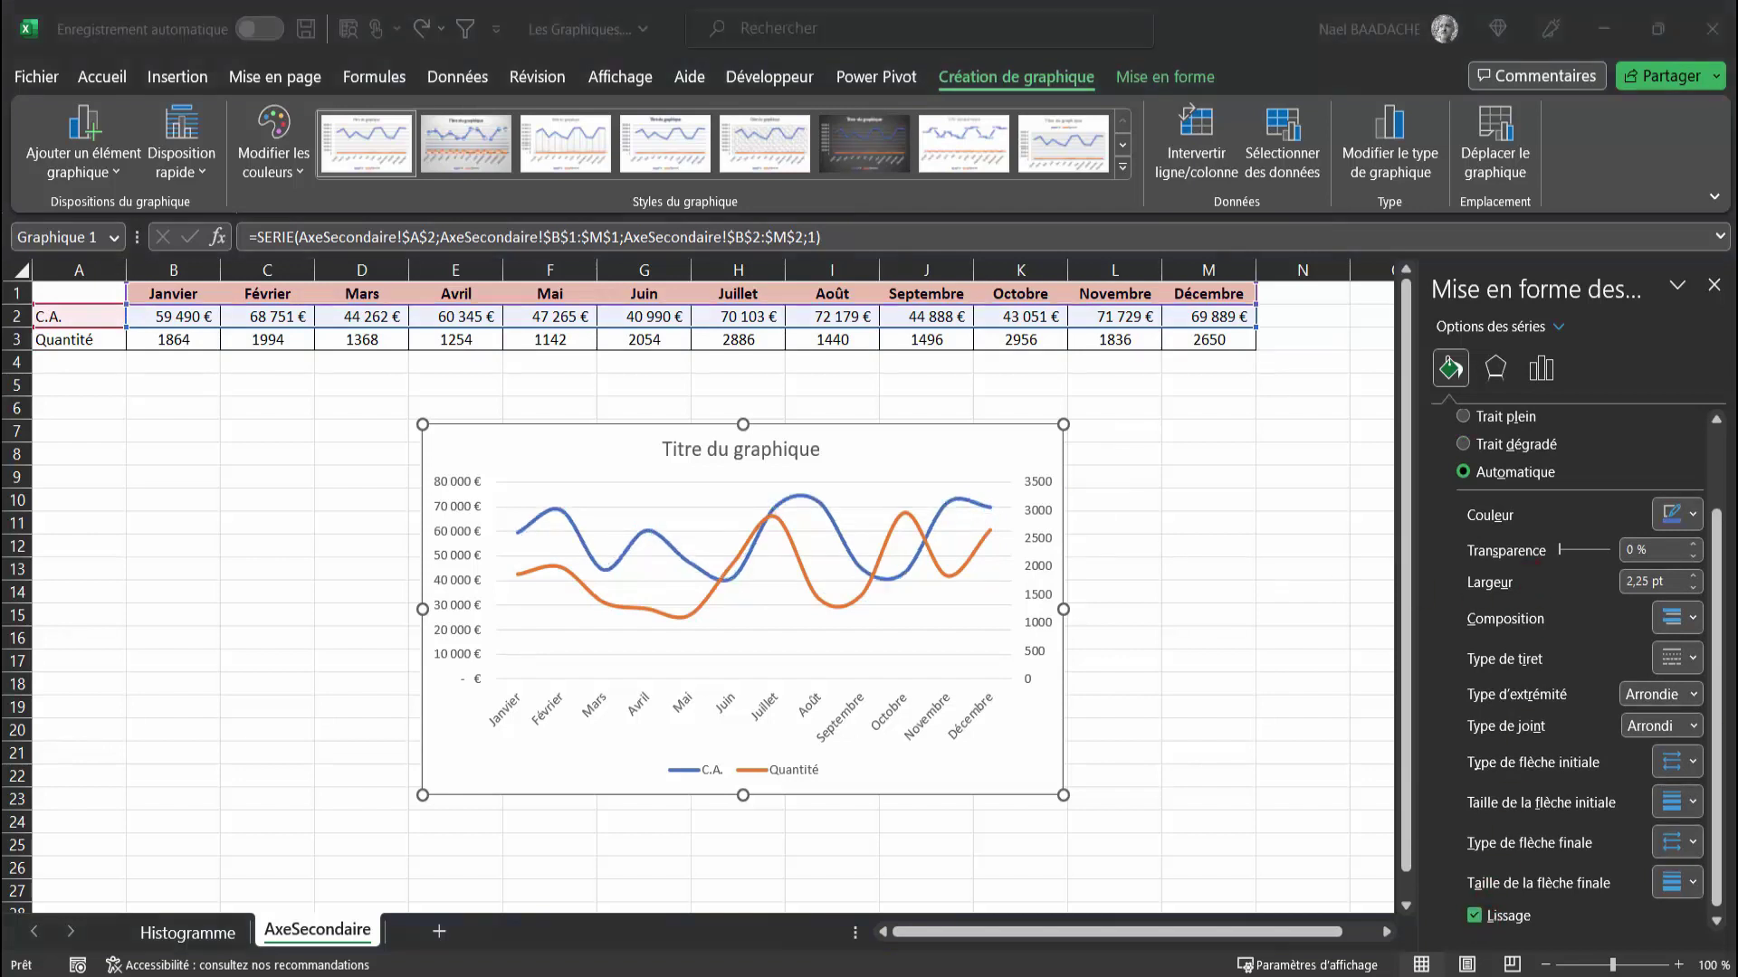
# Replace the placeholder chart title with 'Ventes mensuelles'.
pyautogui.click(727, 449)
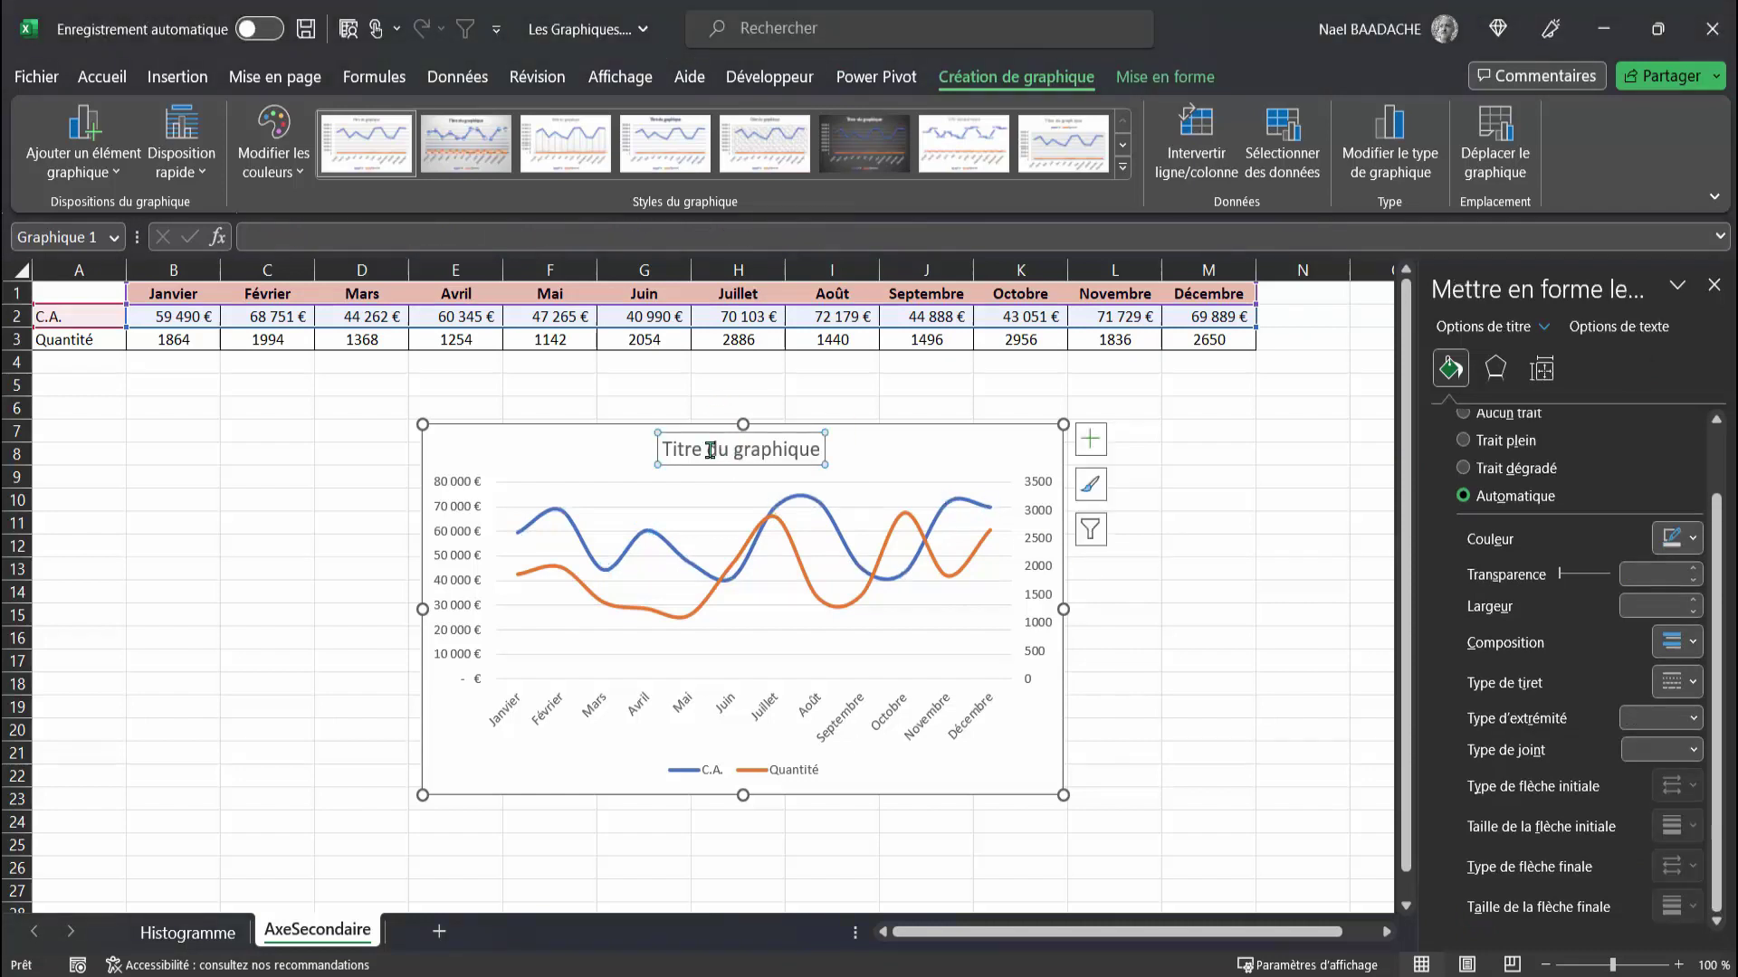
pyautogui.moveTo(664, 446); pyautogui.dragTo(836, 450)
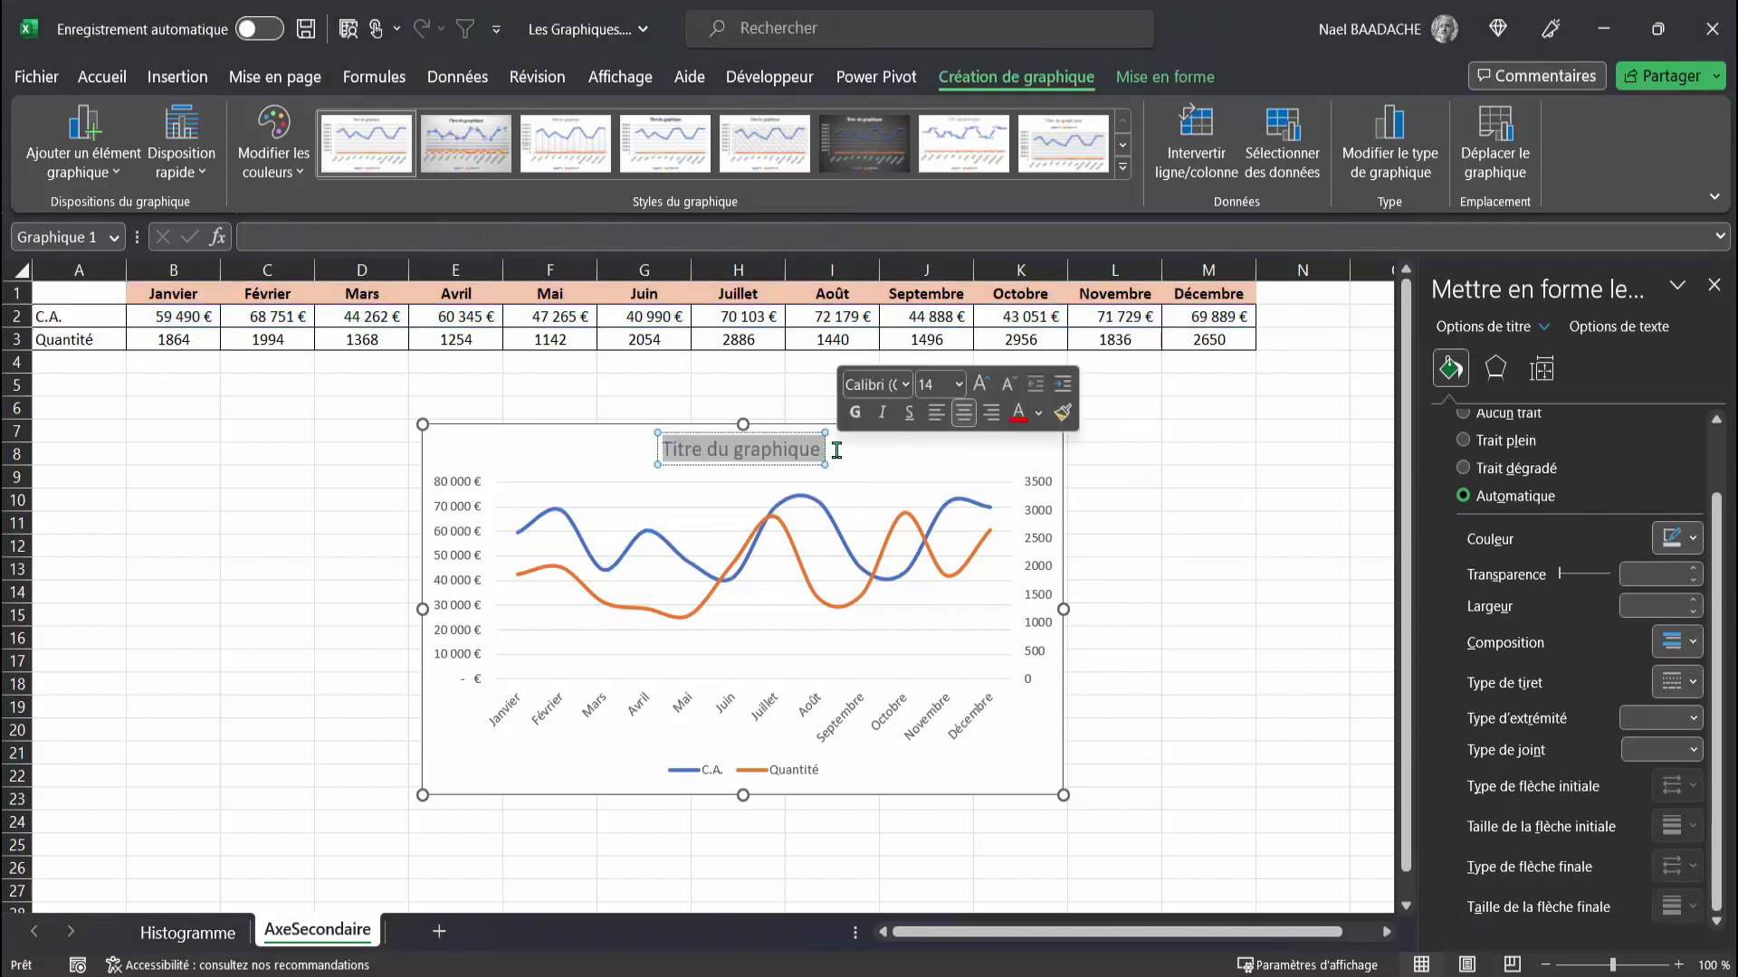
pyautogui.write('Vente')
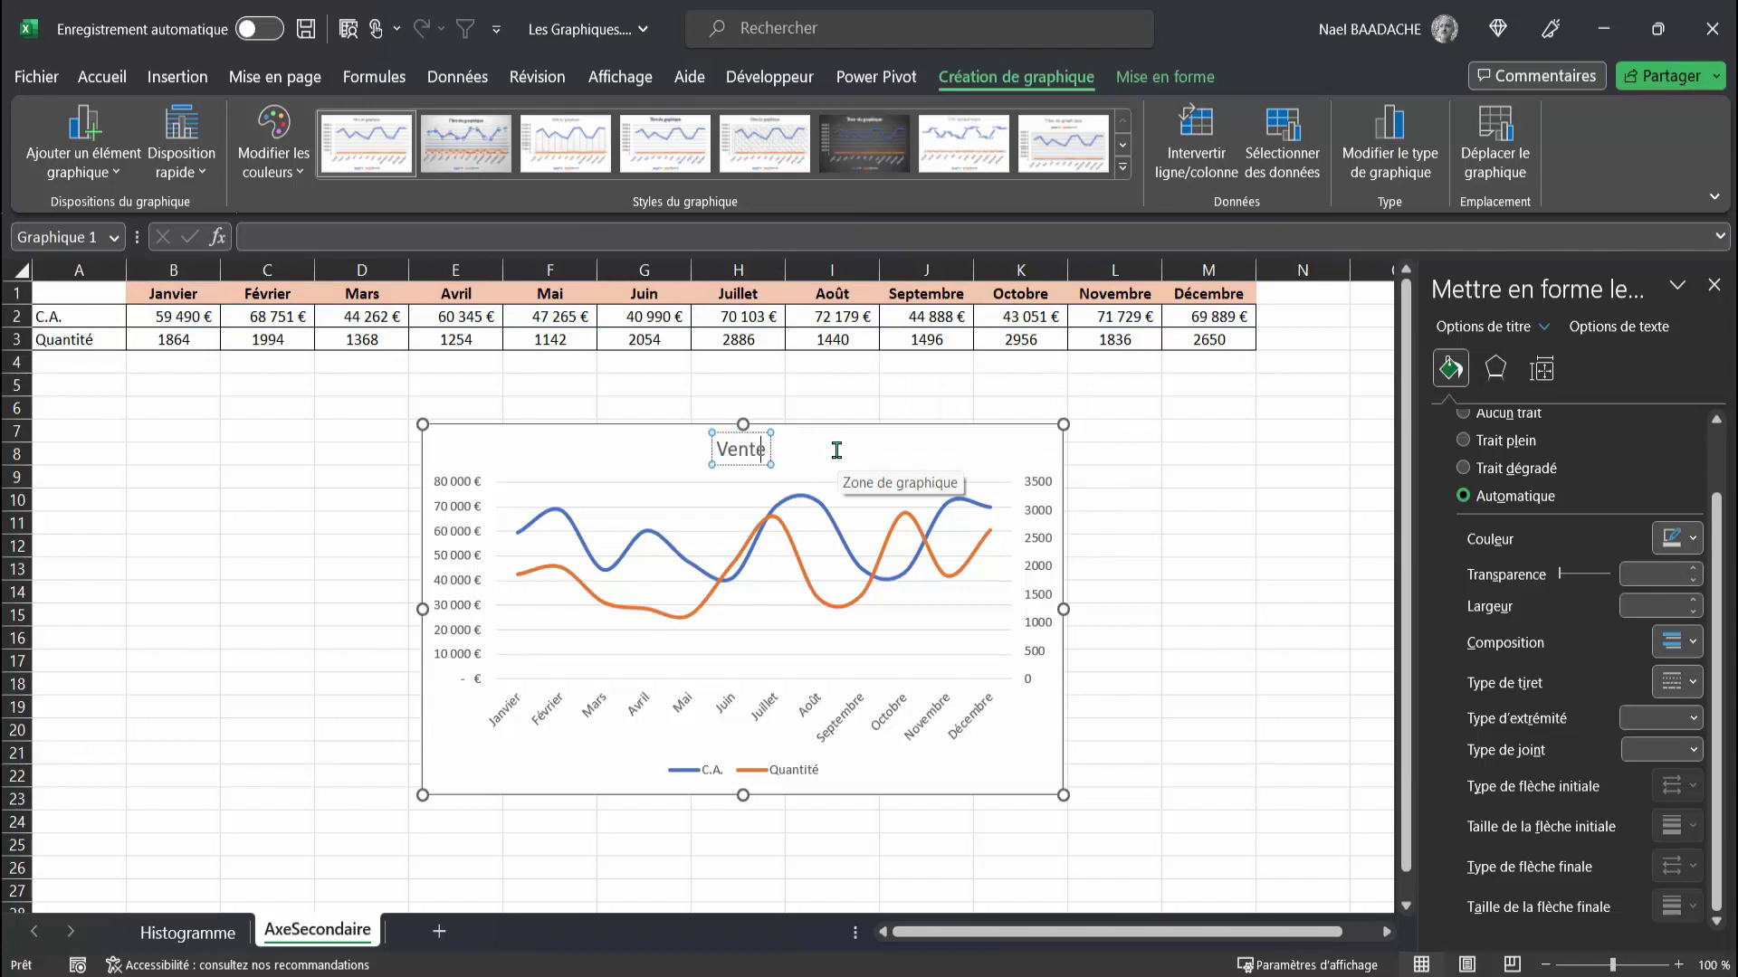
pyautogui.write('s mensulles')
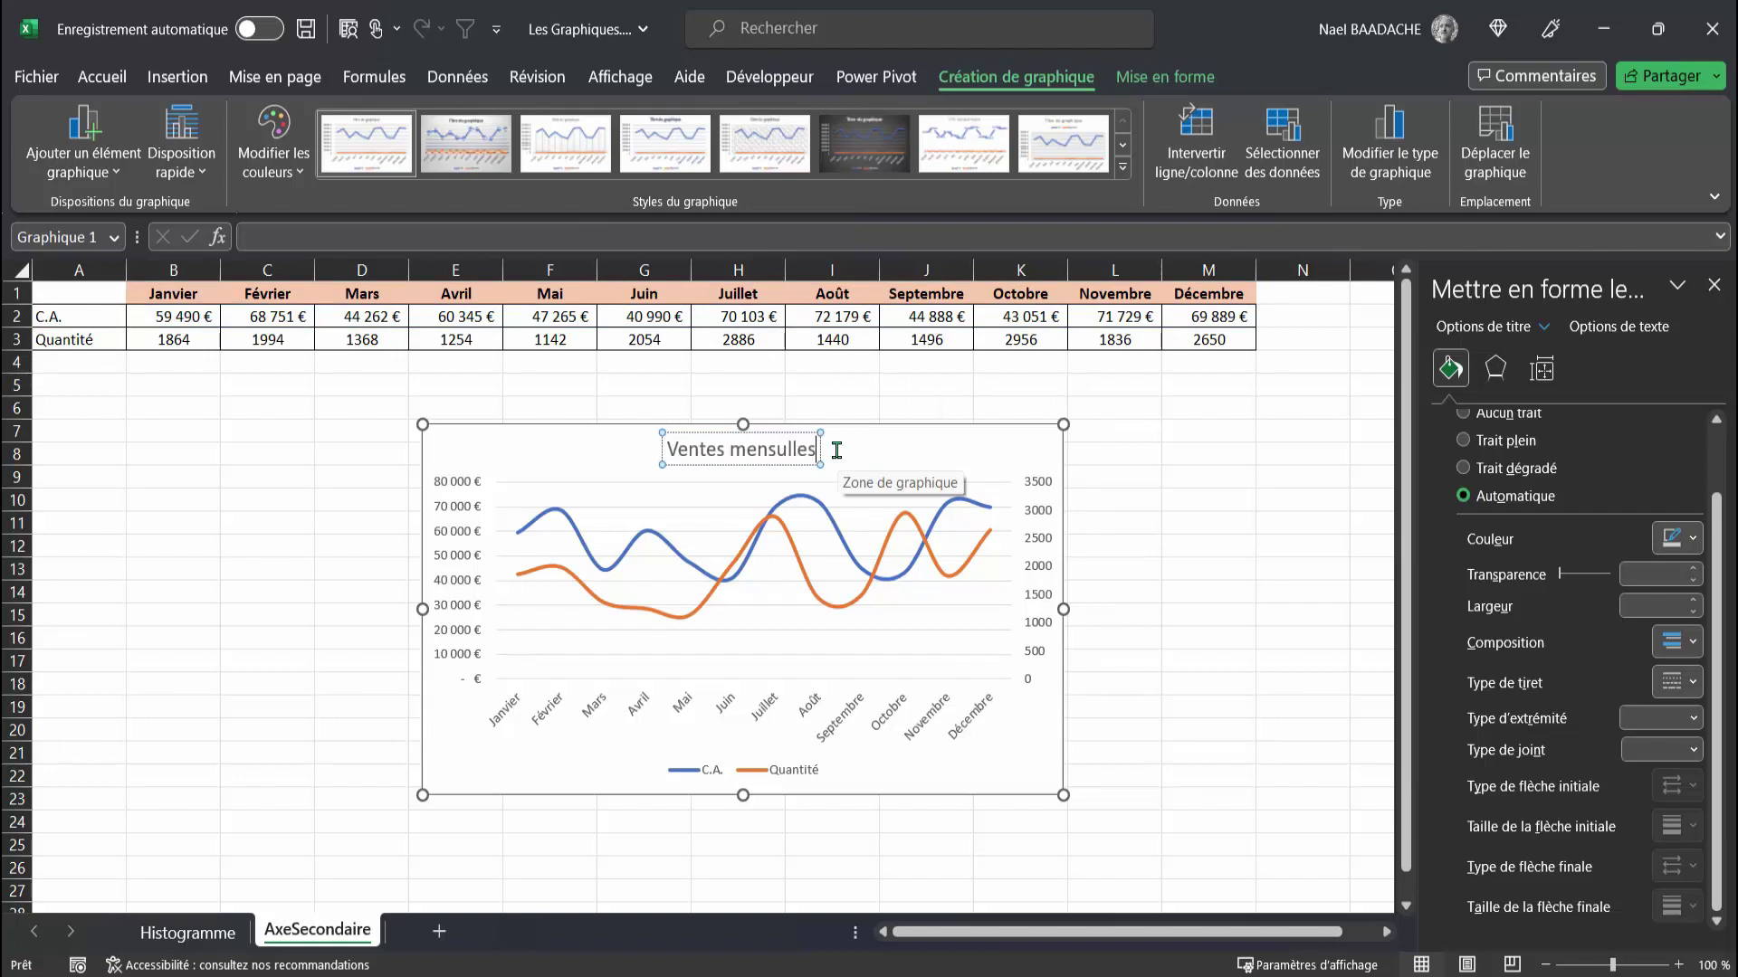
pyautogui.click(460, 496)
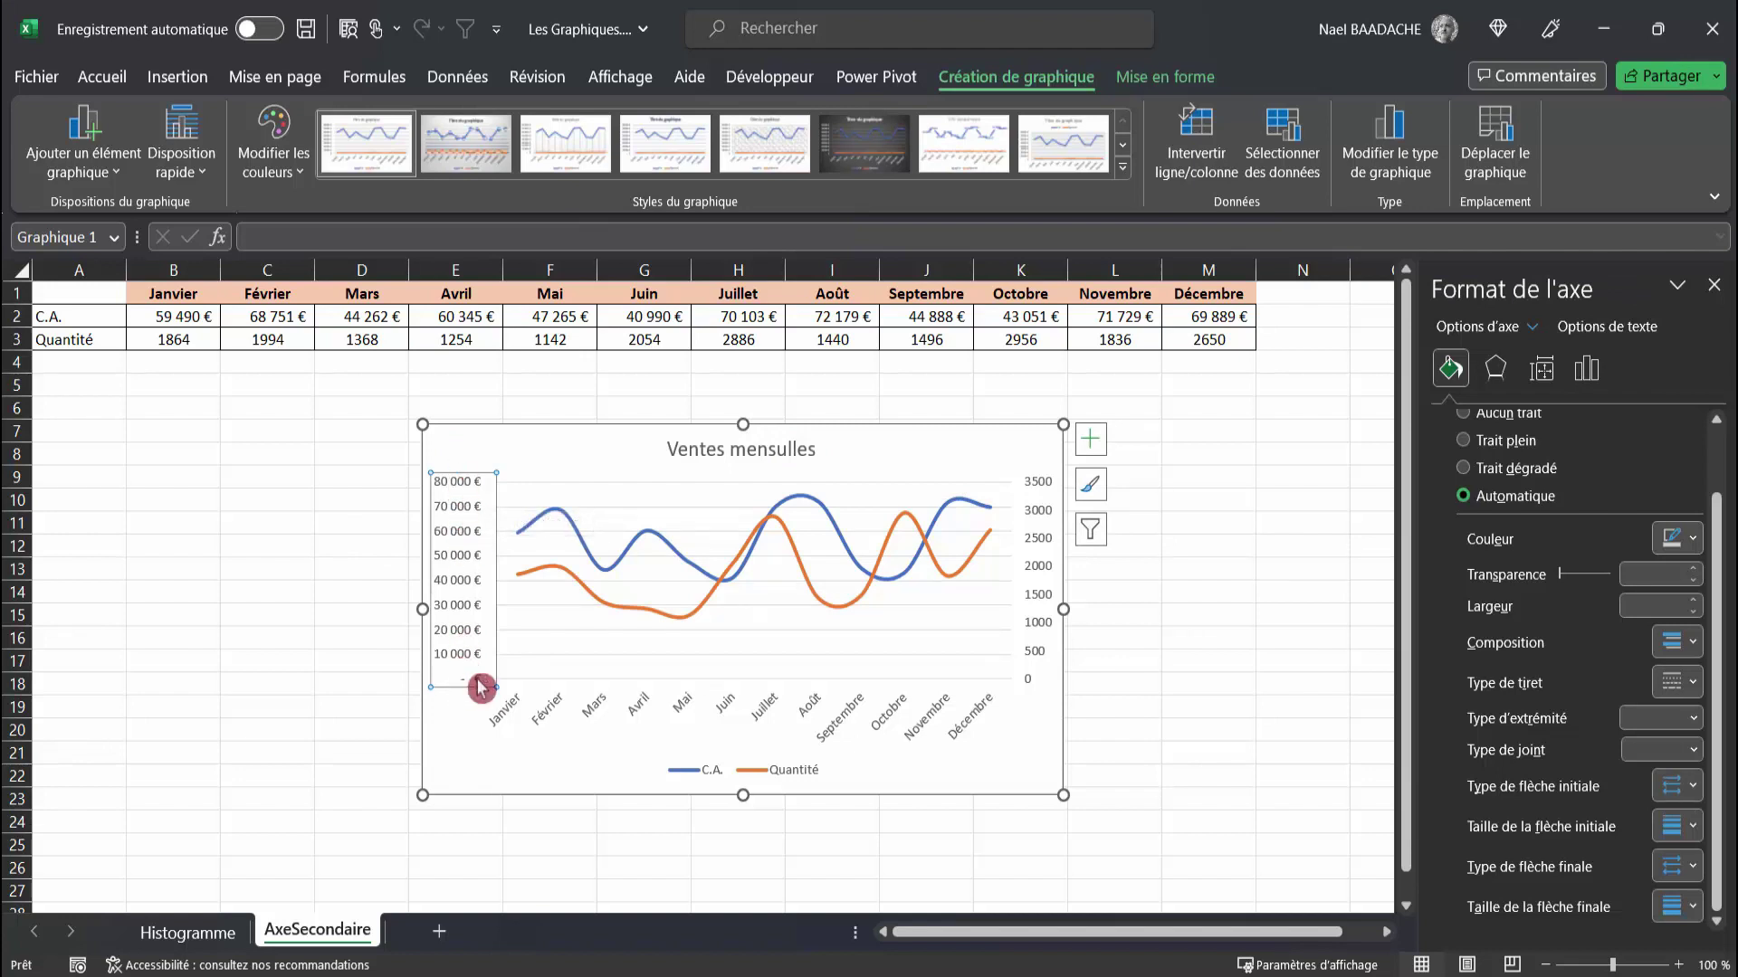
# Set the left value axis minimum to 5 000 €.
pyautogui.click(465, 481)
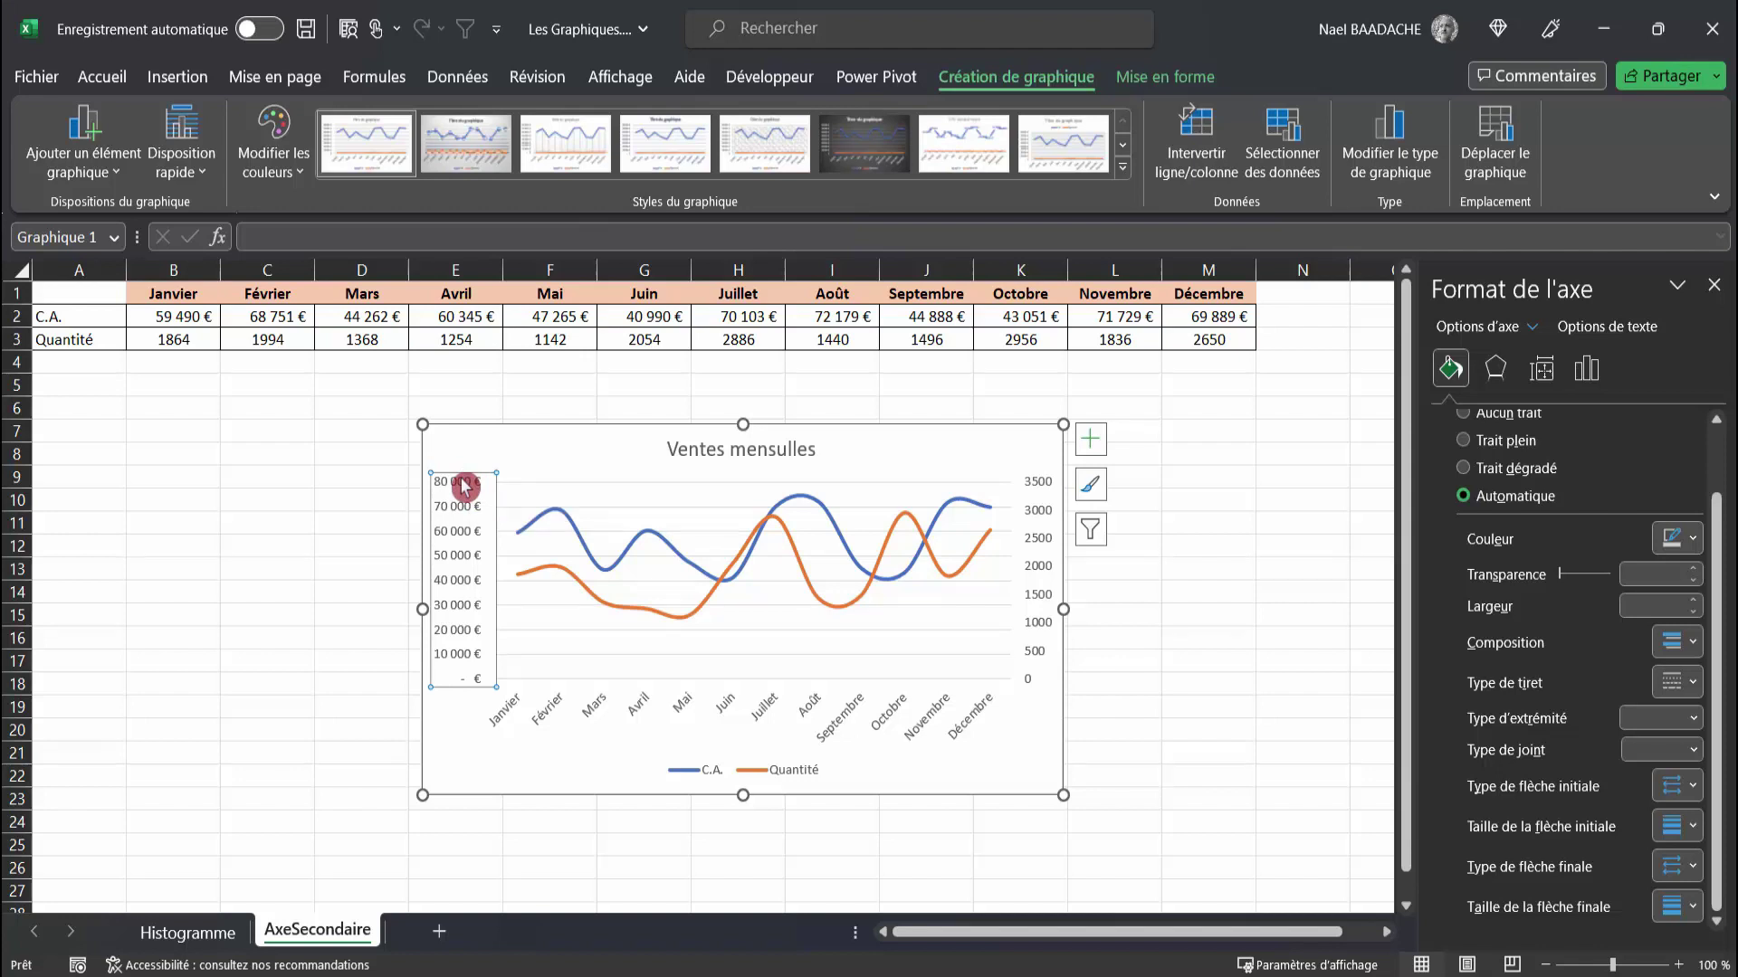
pyautogui.click(1553, 419)
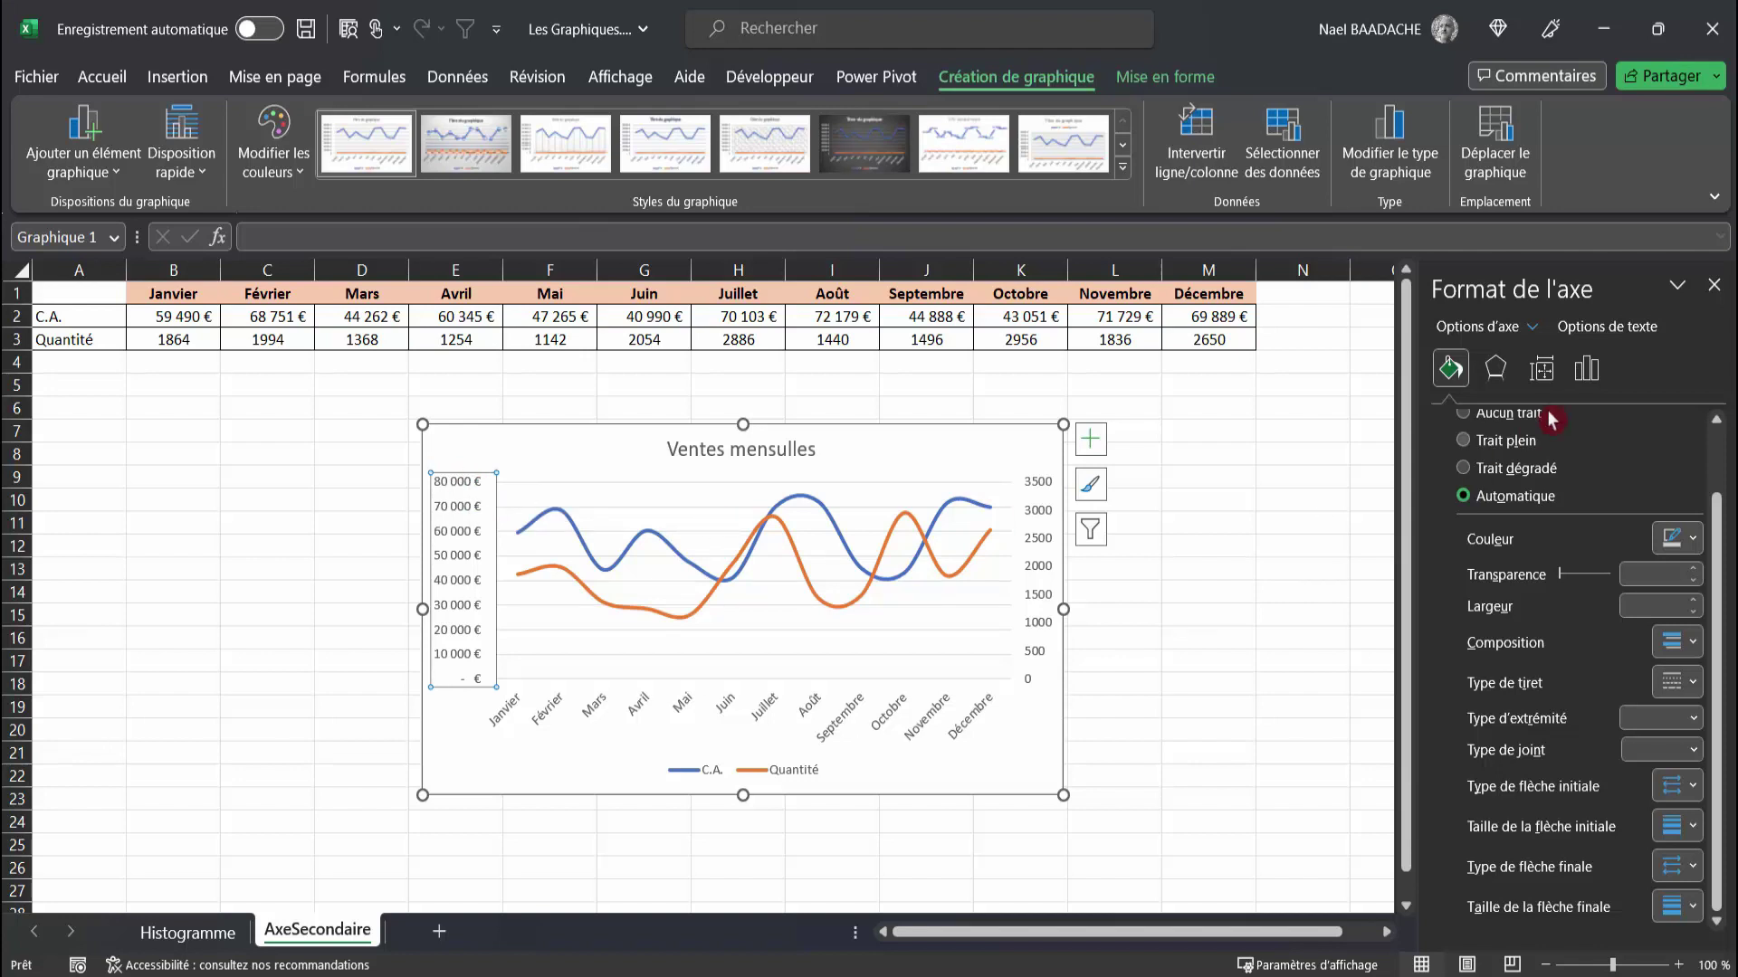
pyautogui.click(1587, 369)
pyautogui.click(1448, 423)
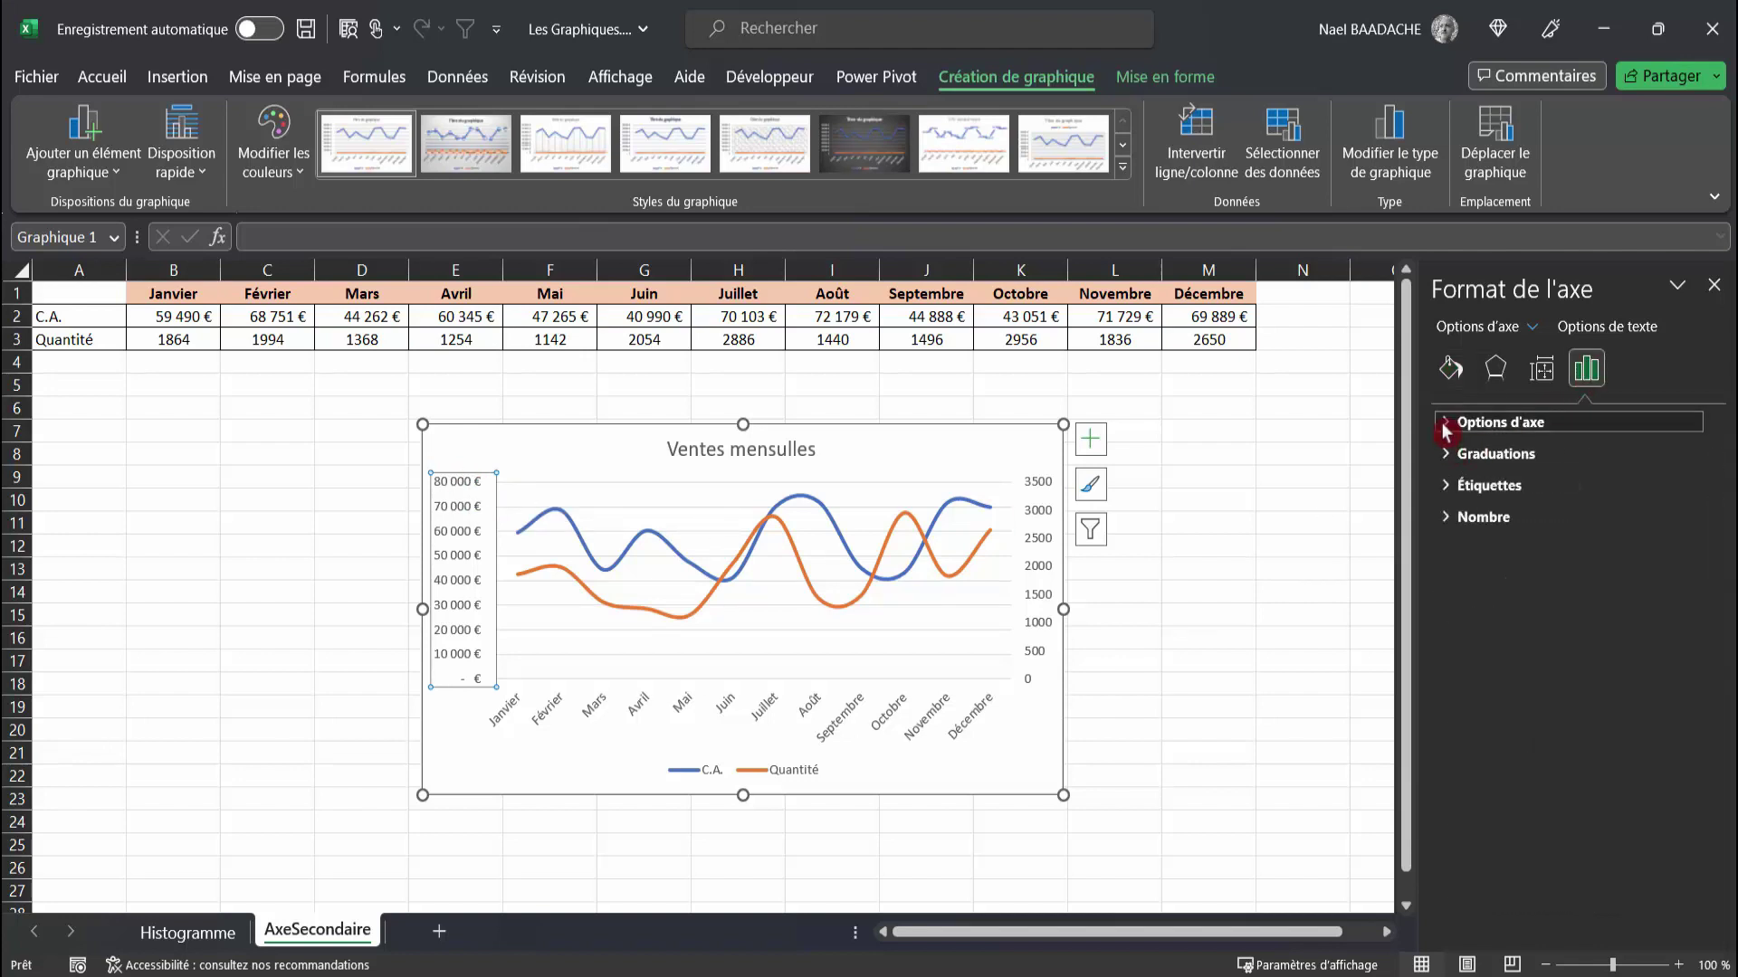
pyautogui.click(1588, 477)
pyautogui.write('5000')
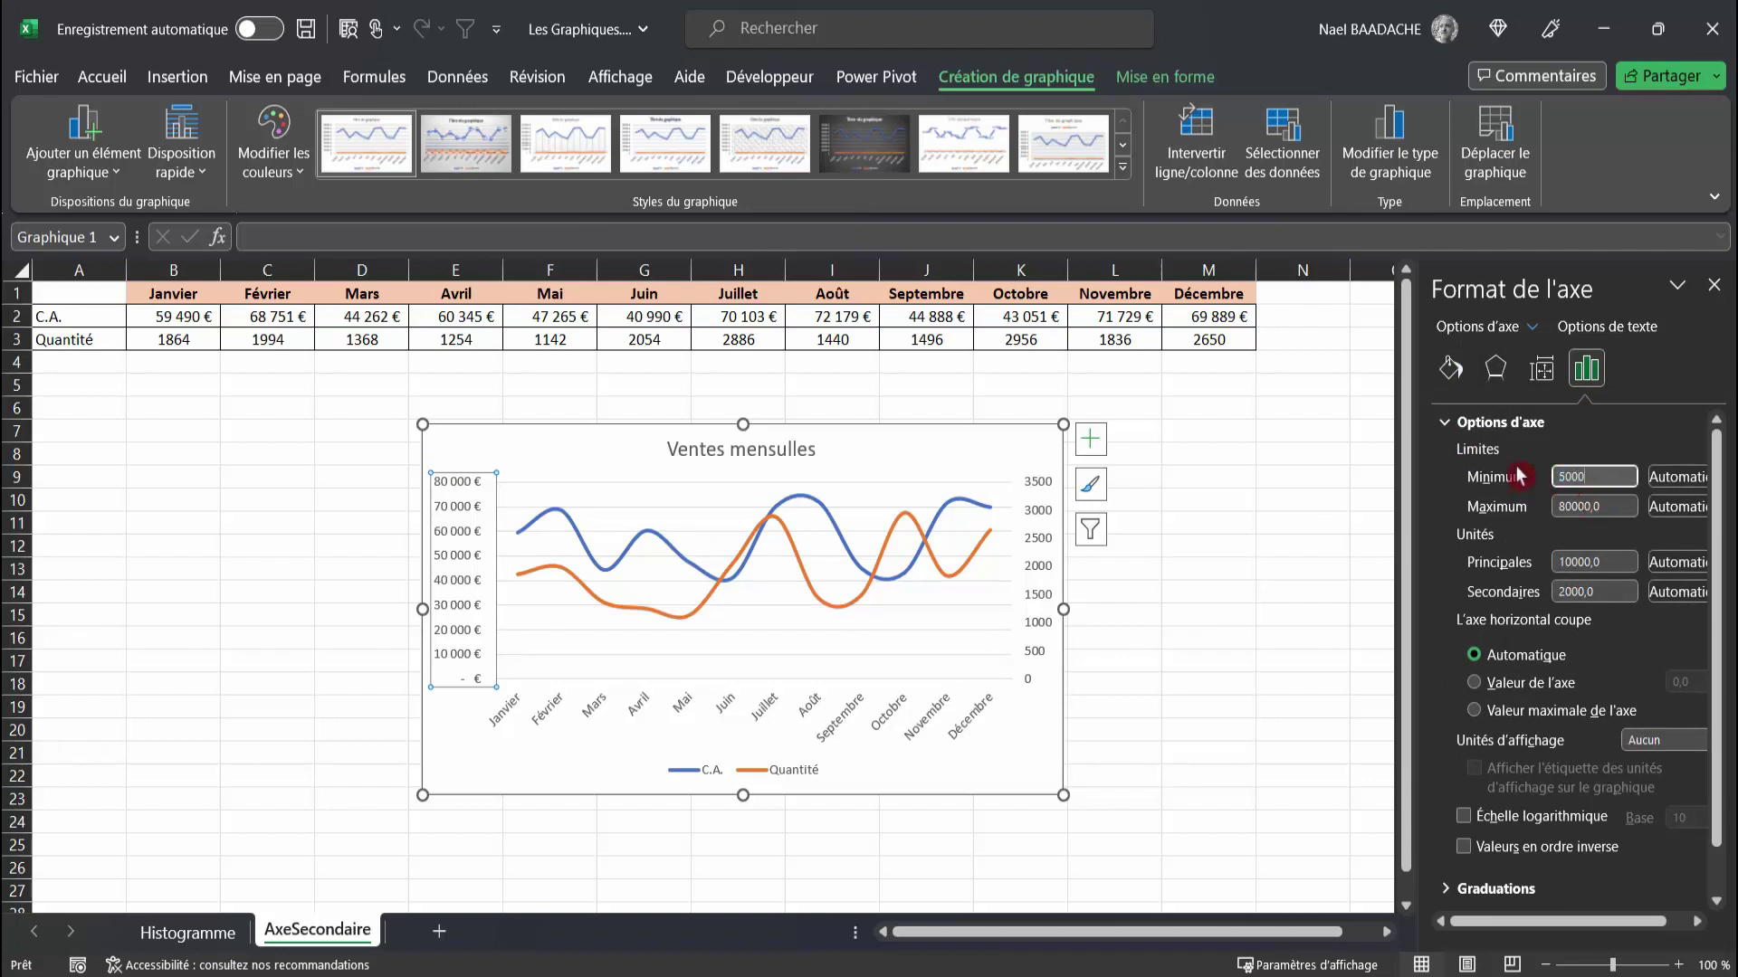
pyautogui.click(292, 659)
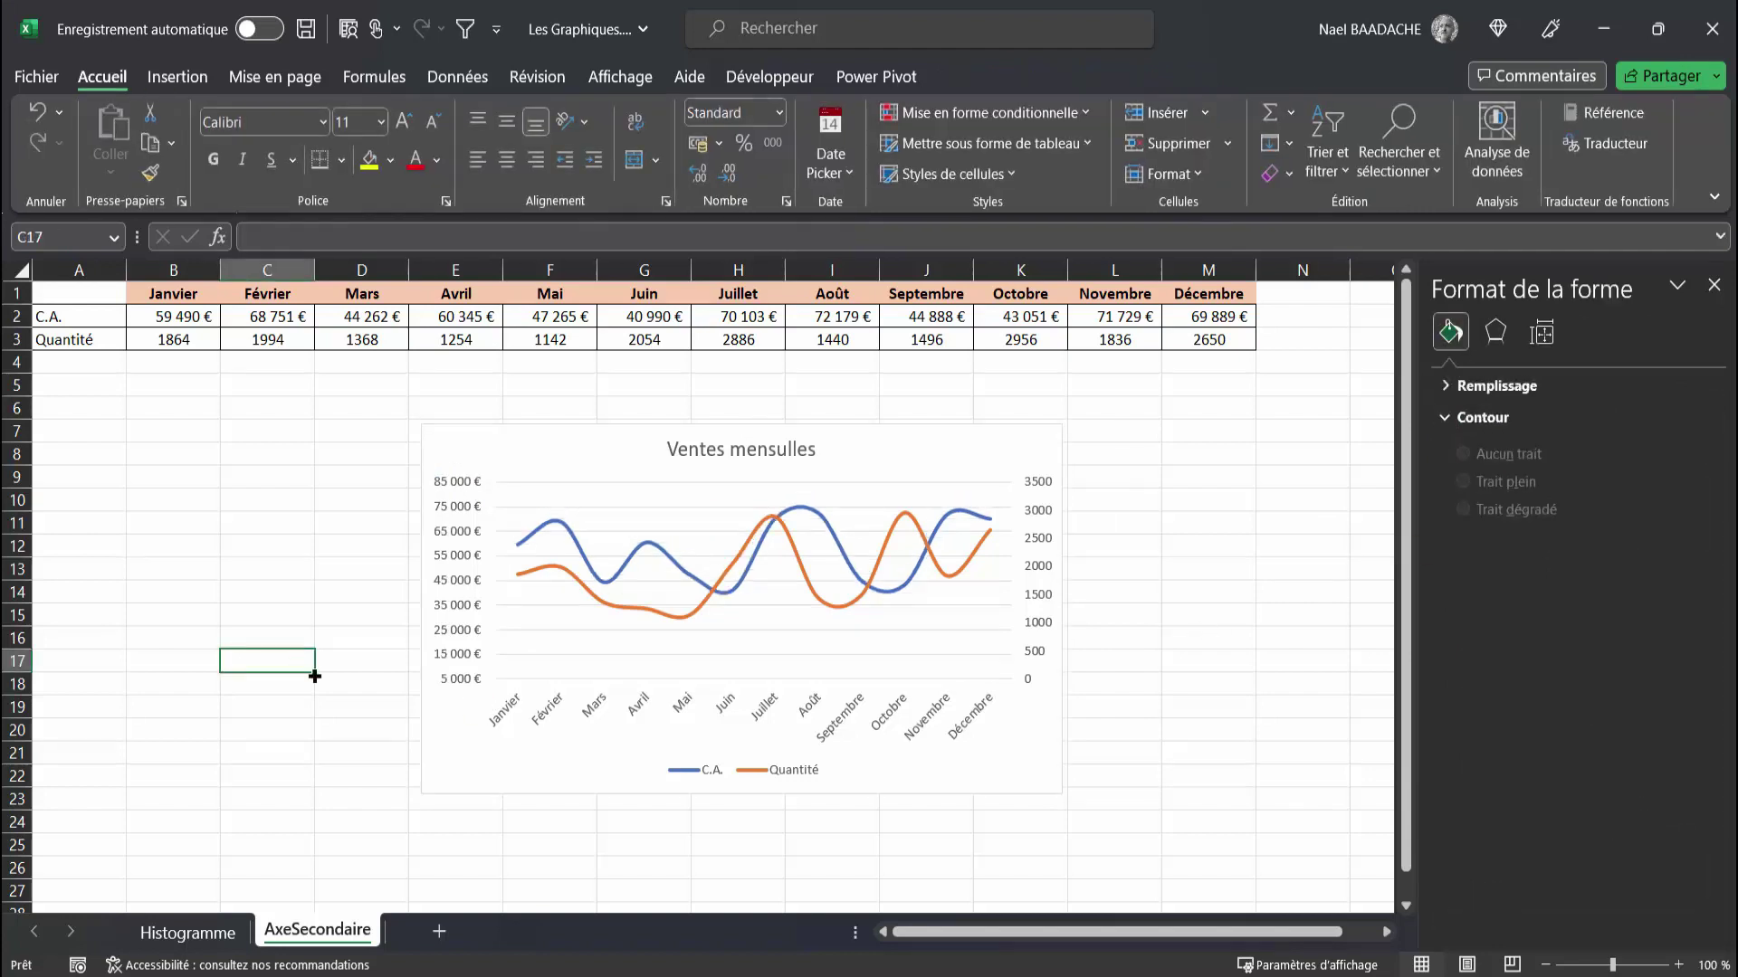
# Set the secondary Quantité axis minimum to 200.
pyautogui.click(1041, 486)
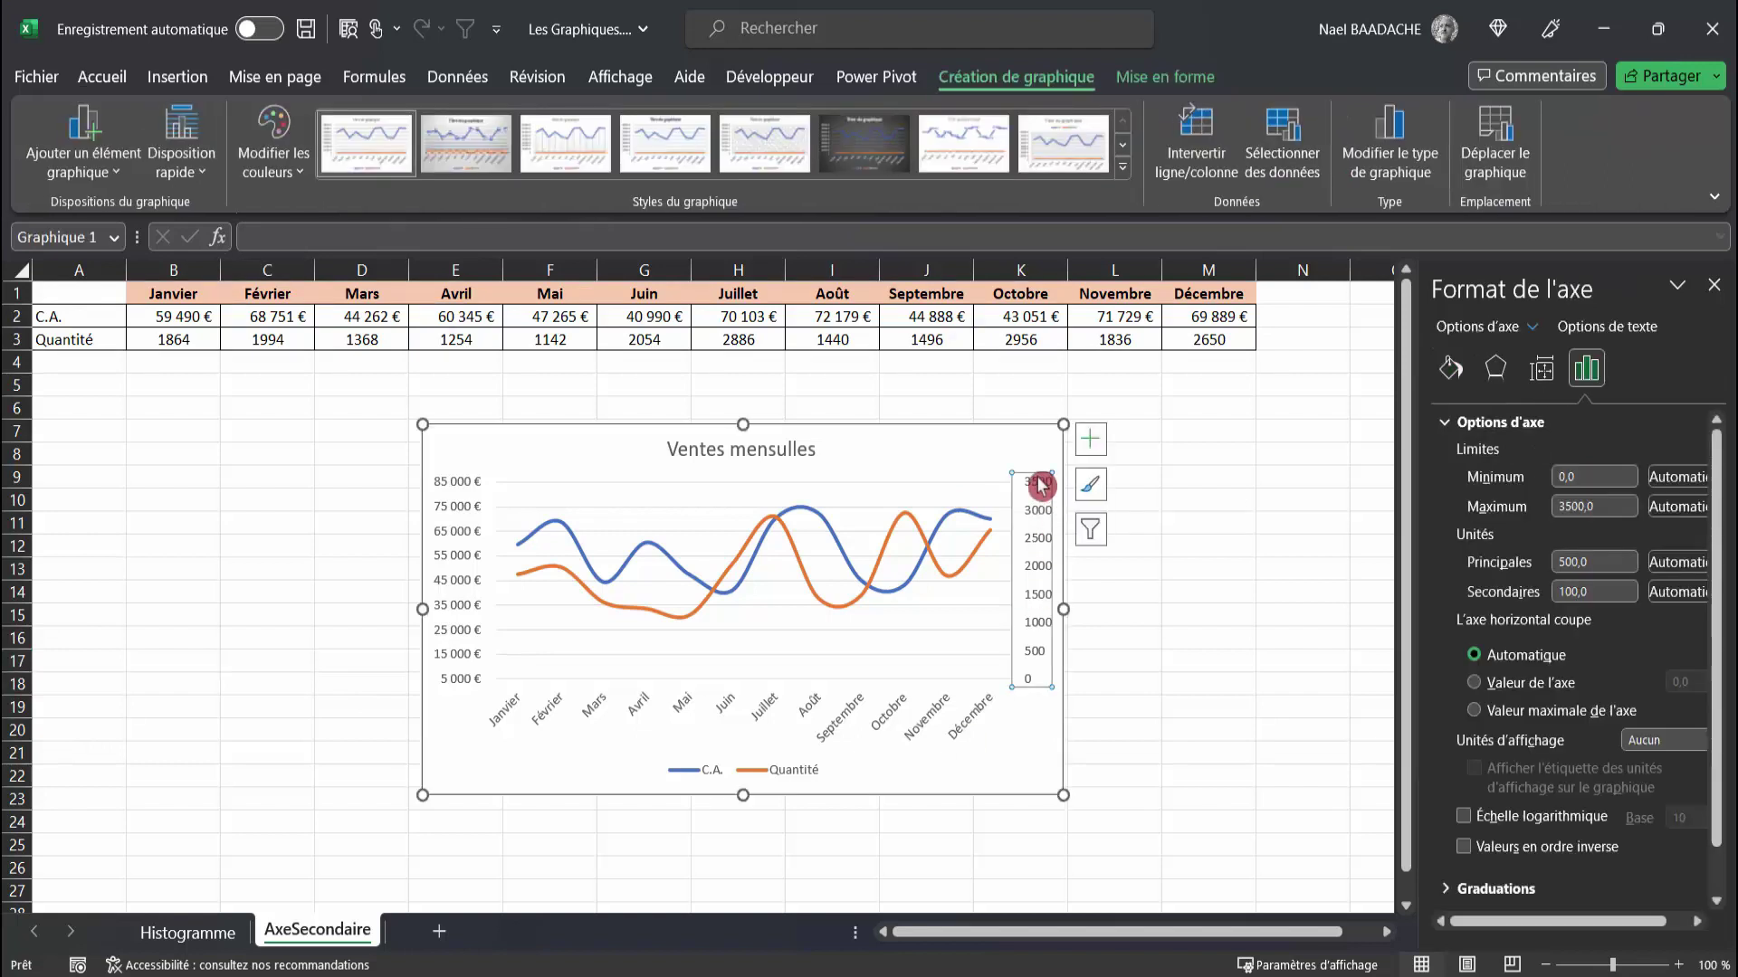
pyautogui.click(1589, 474)
pyautogui.write('200')
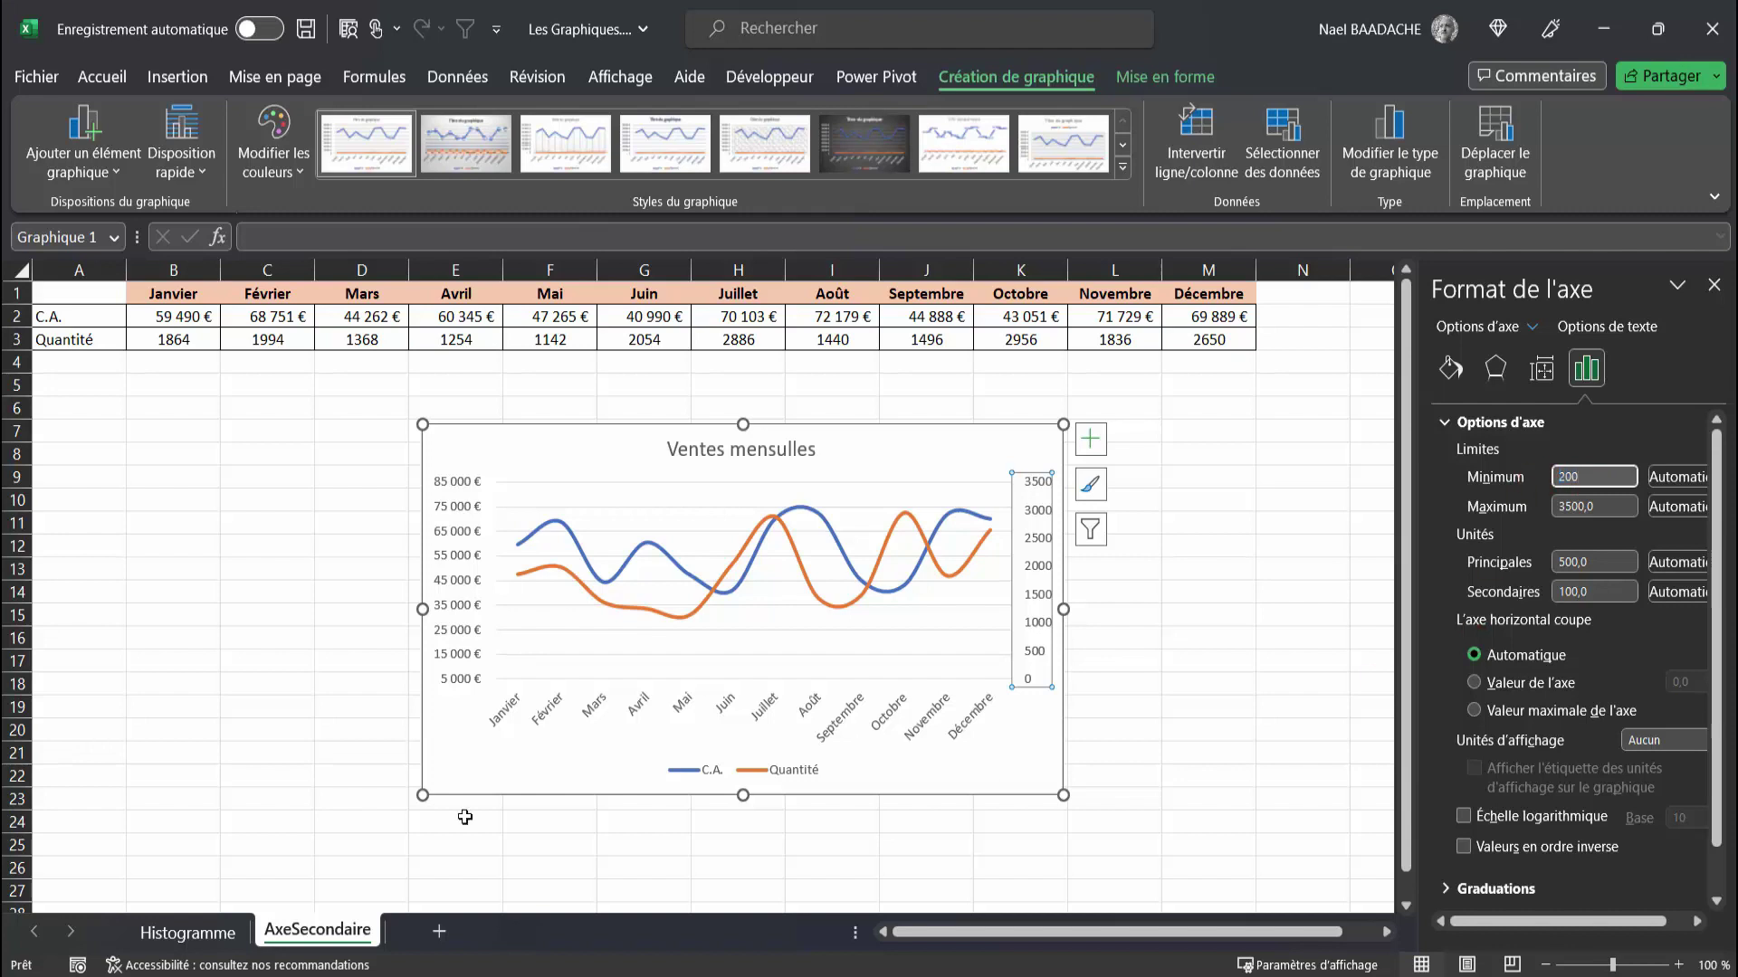
pyautogui.press('Escape')
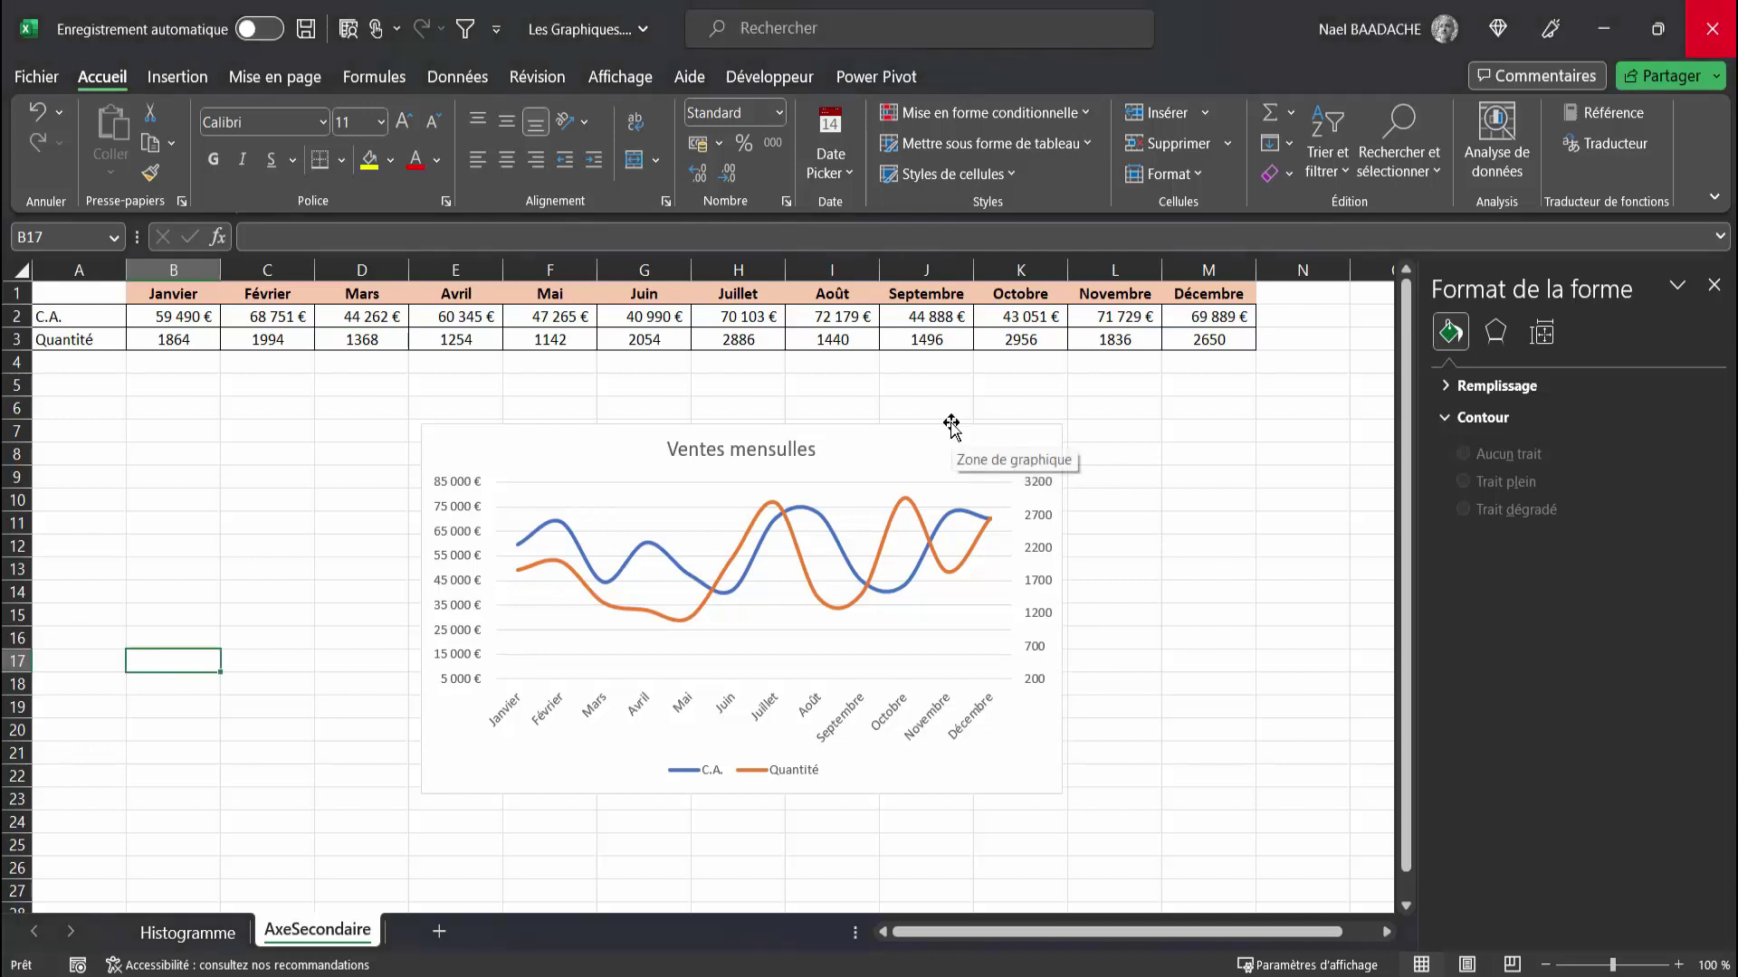
# Apply the dark Style 9 chart style to the Ventes mensuelles chart.
pyautogui.click(951, 425)
pyautogui.click(1039, 81)
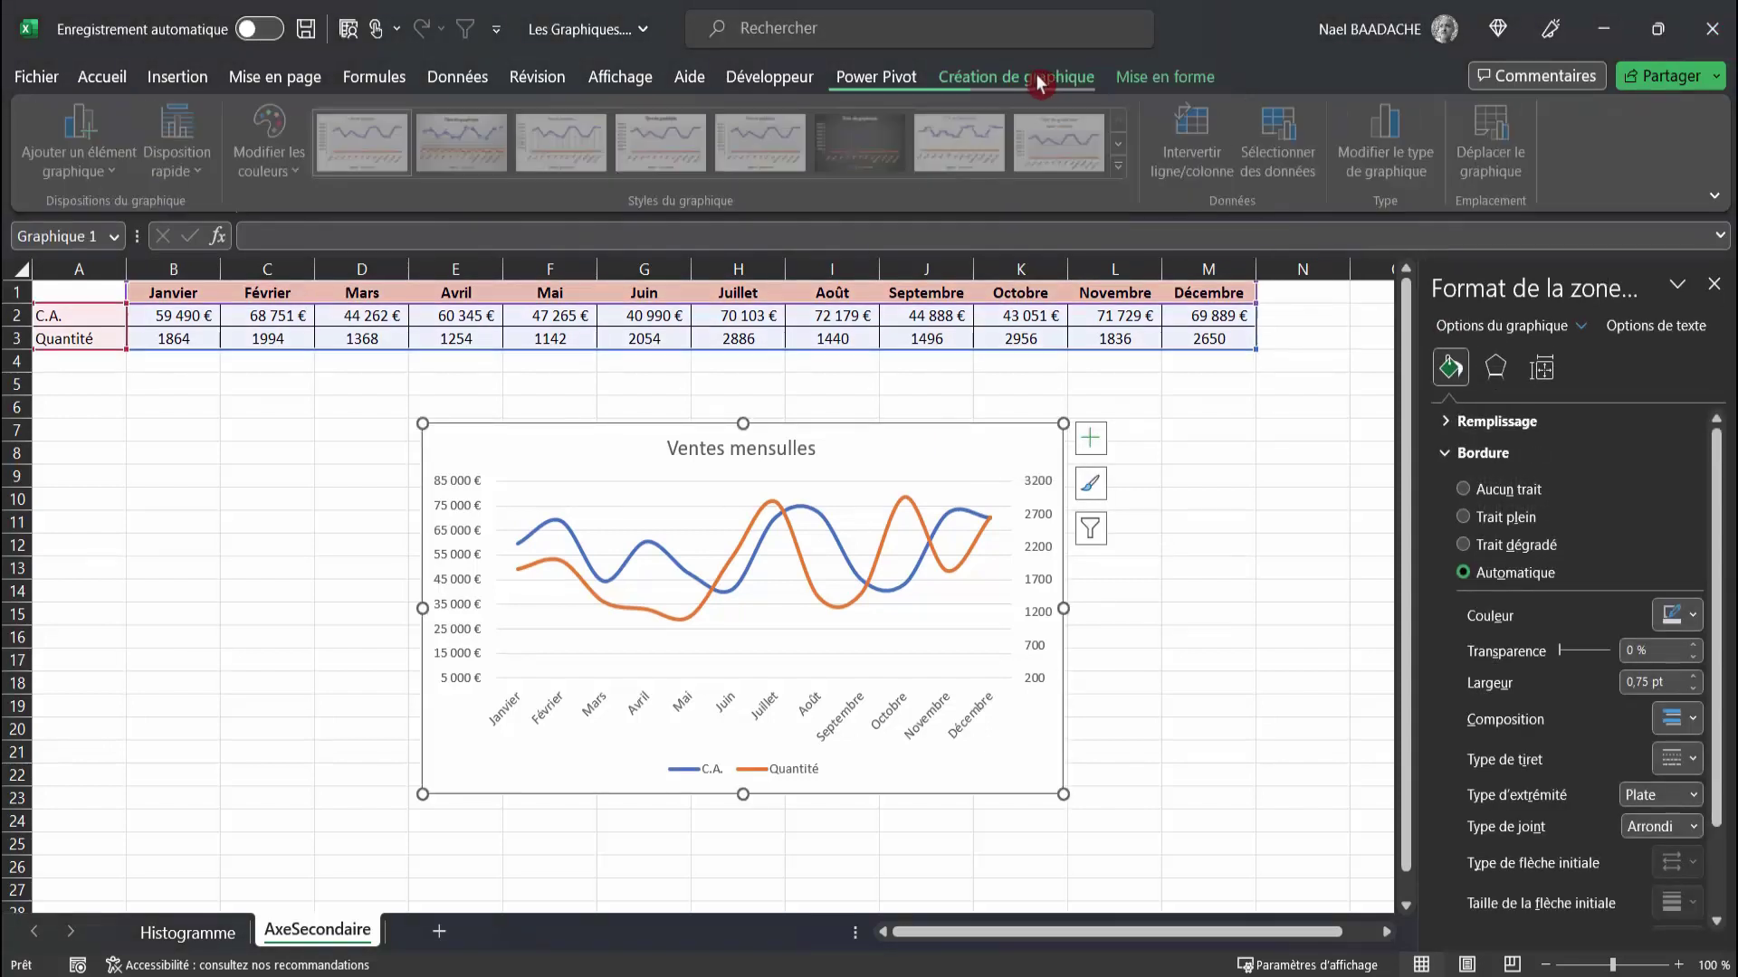
pyautogui.click(1122, 169)
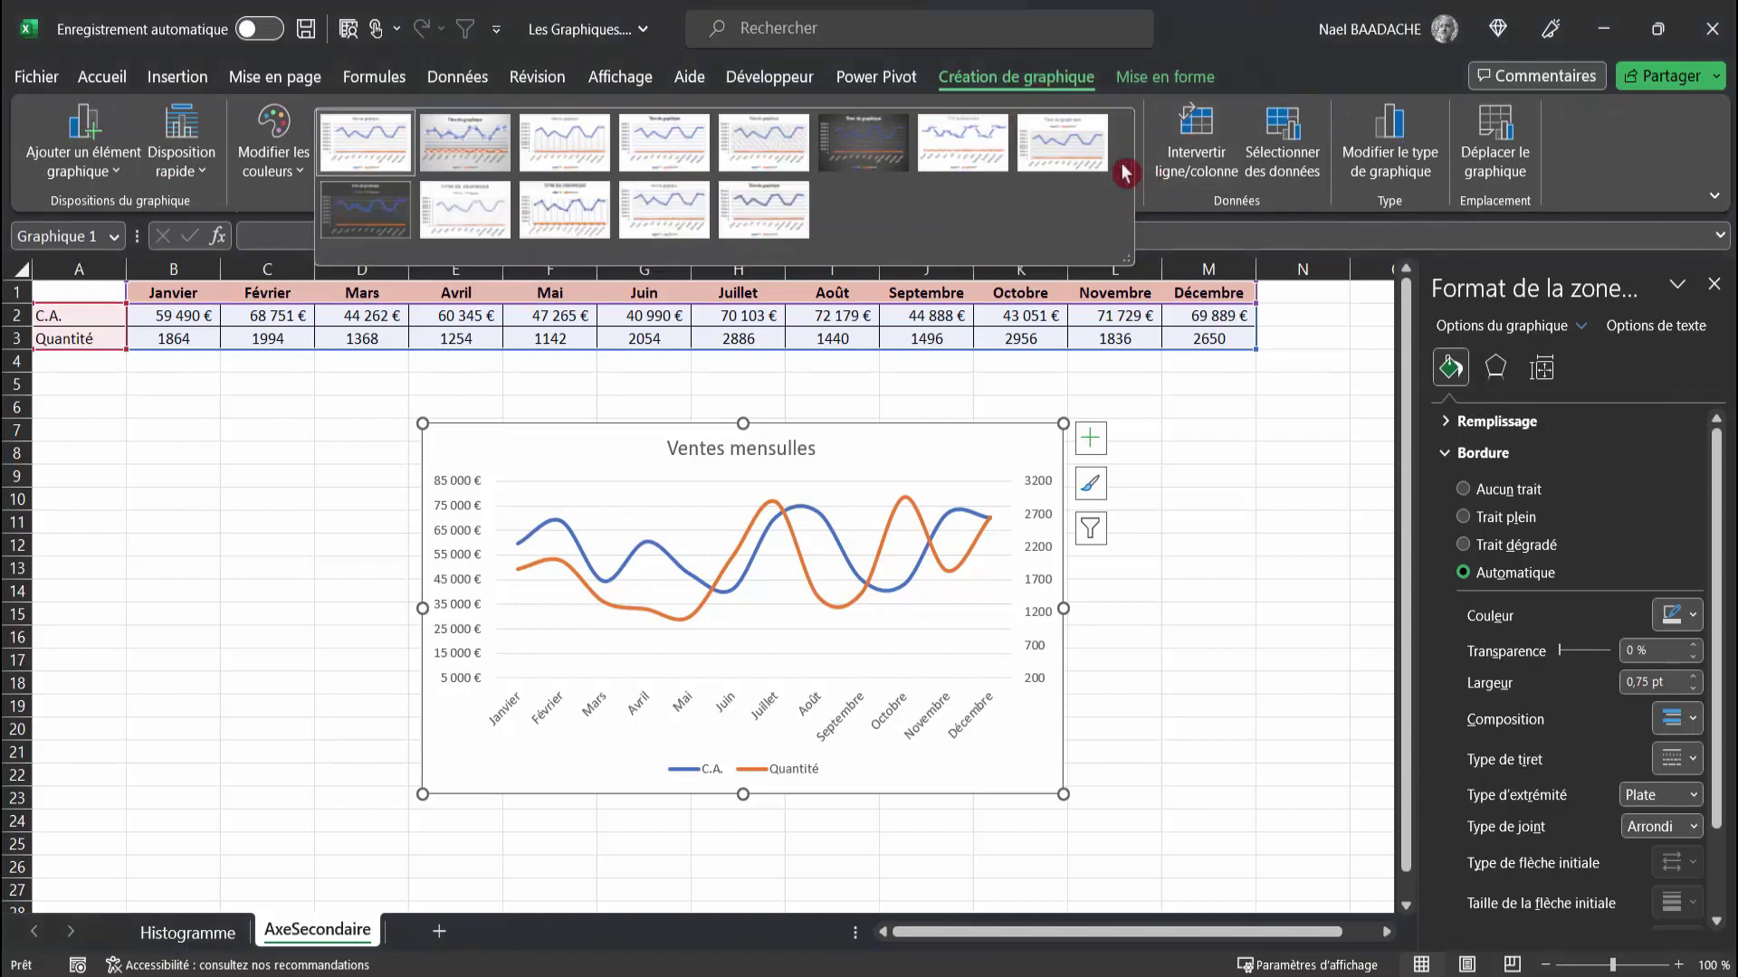
pyautogui.click(362, 218)
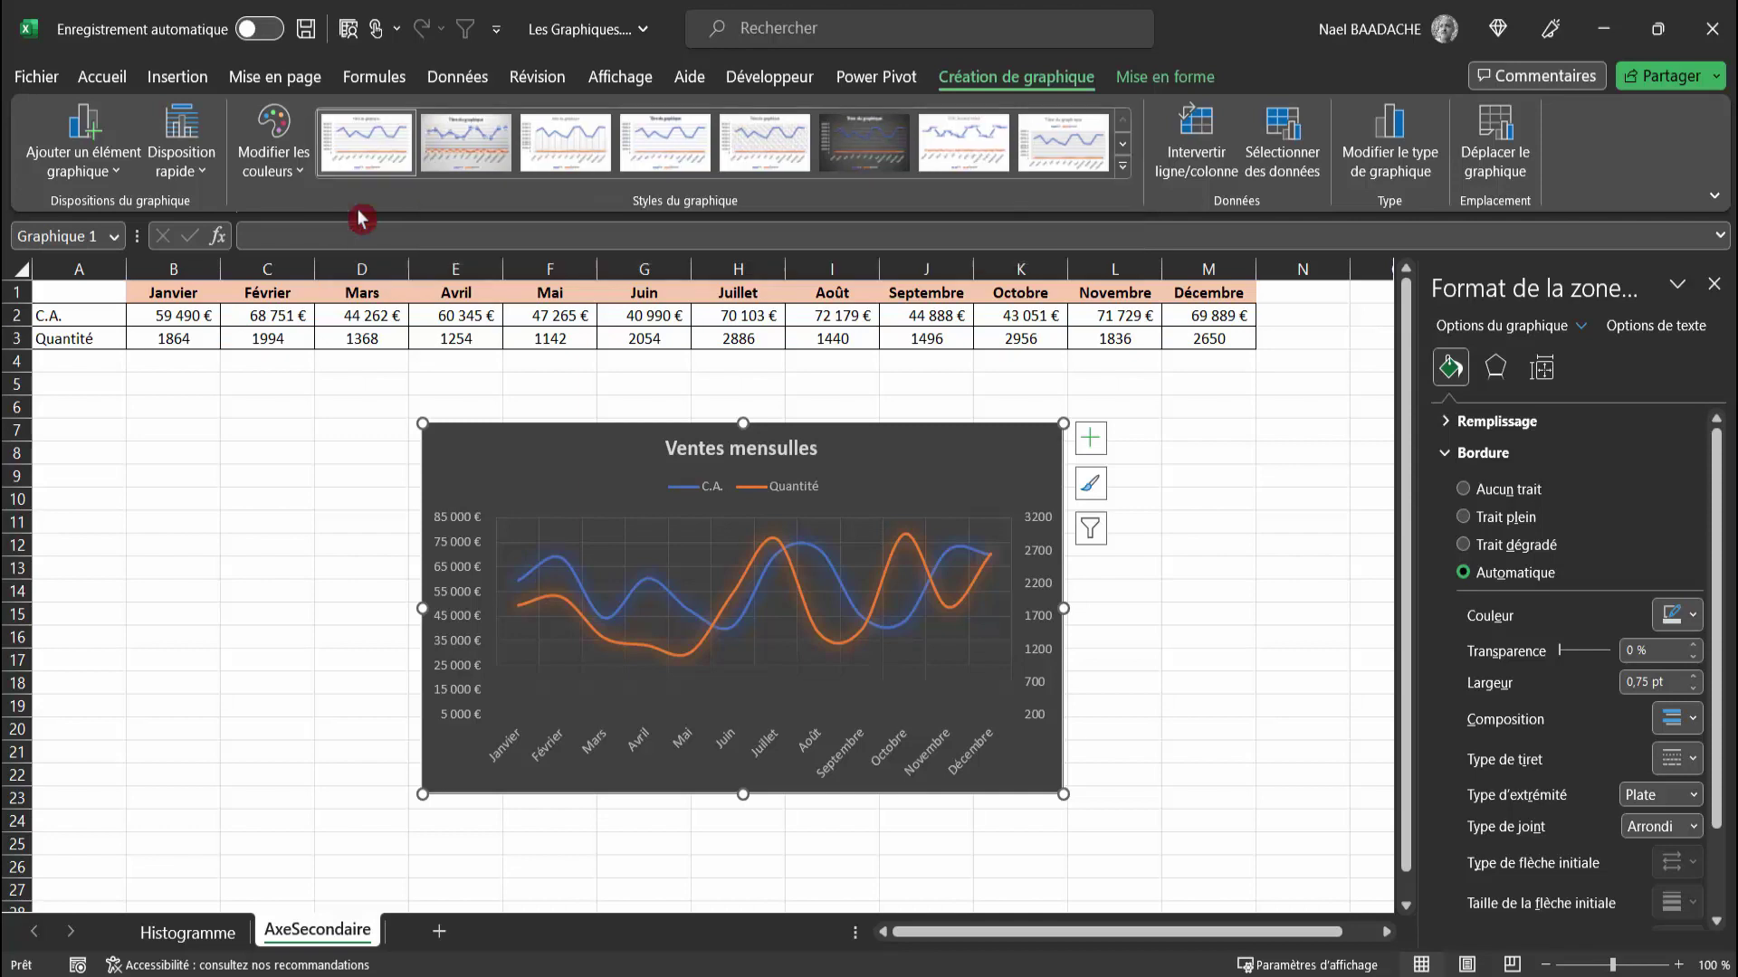
pyautogui.click(1270, 547)
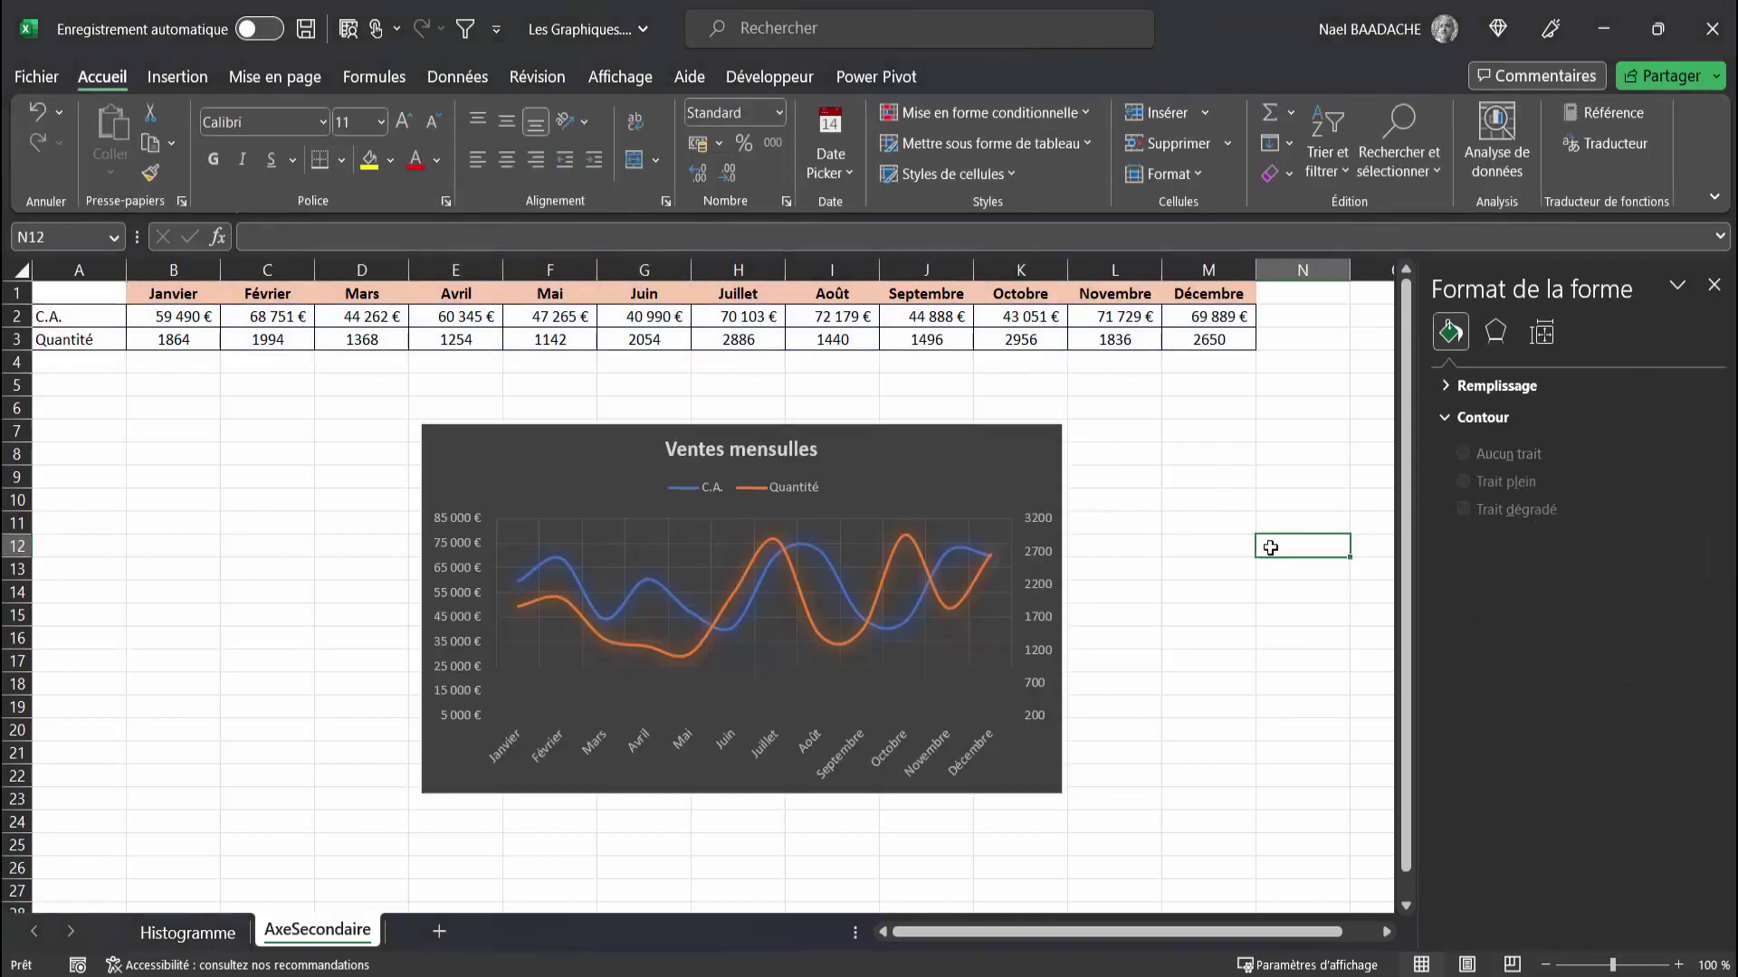